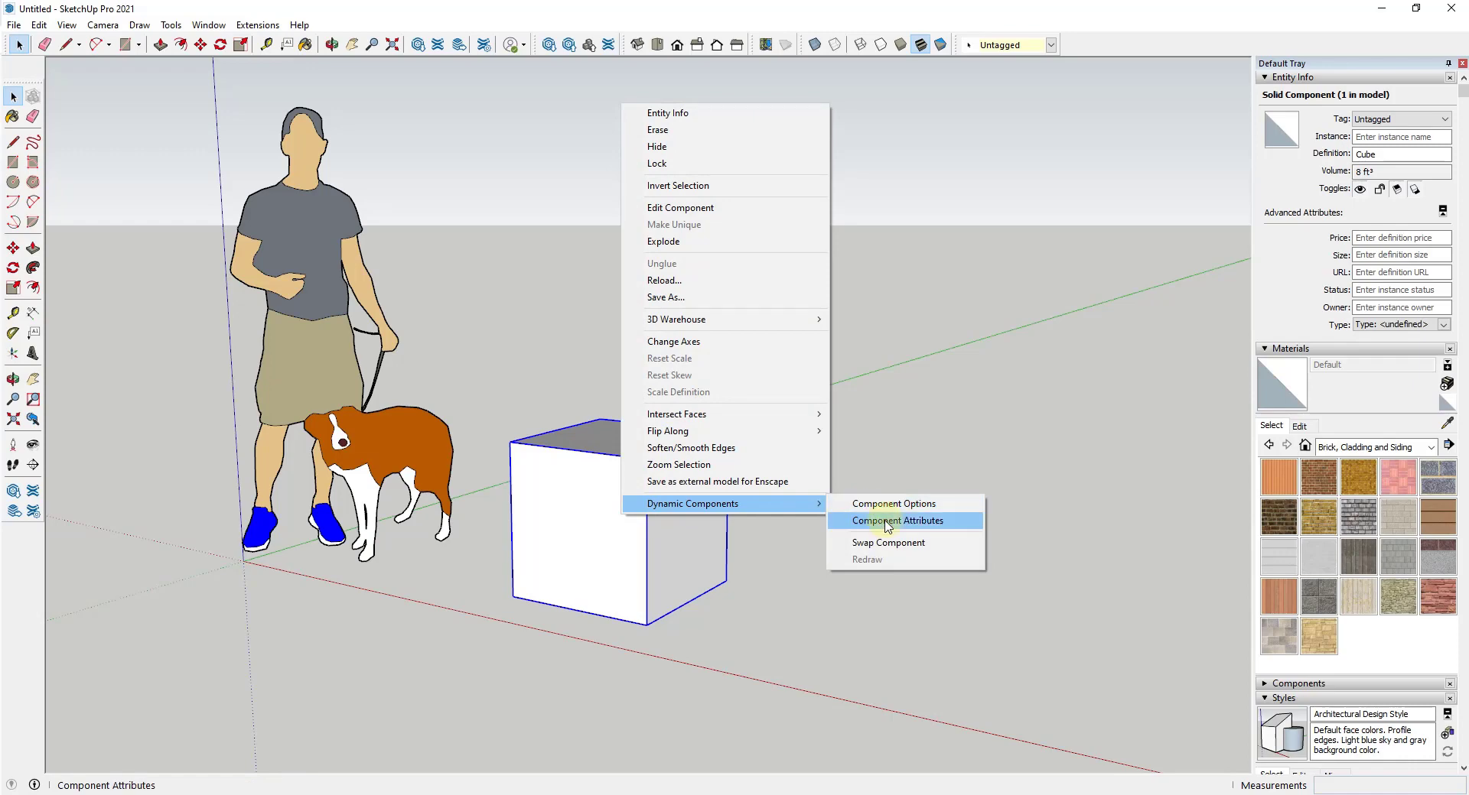
Add a Material attribute to the Cube component through its component attributes and set it to Red.
click(879, 520)
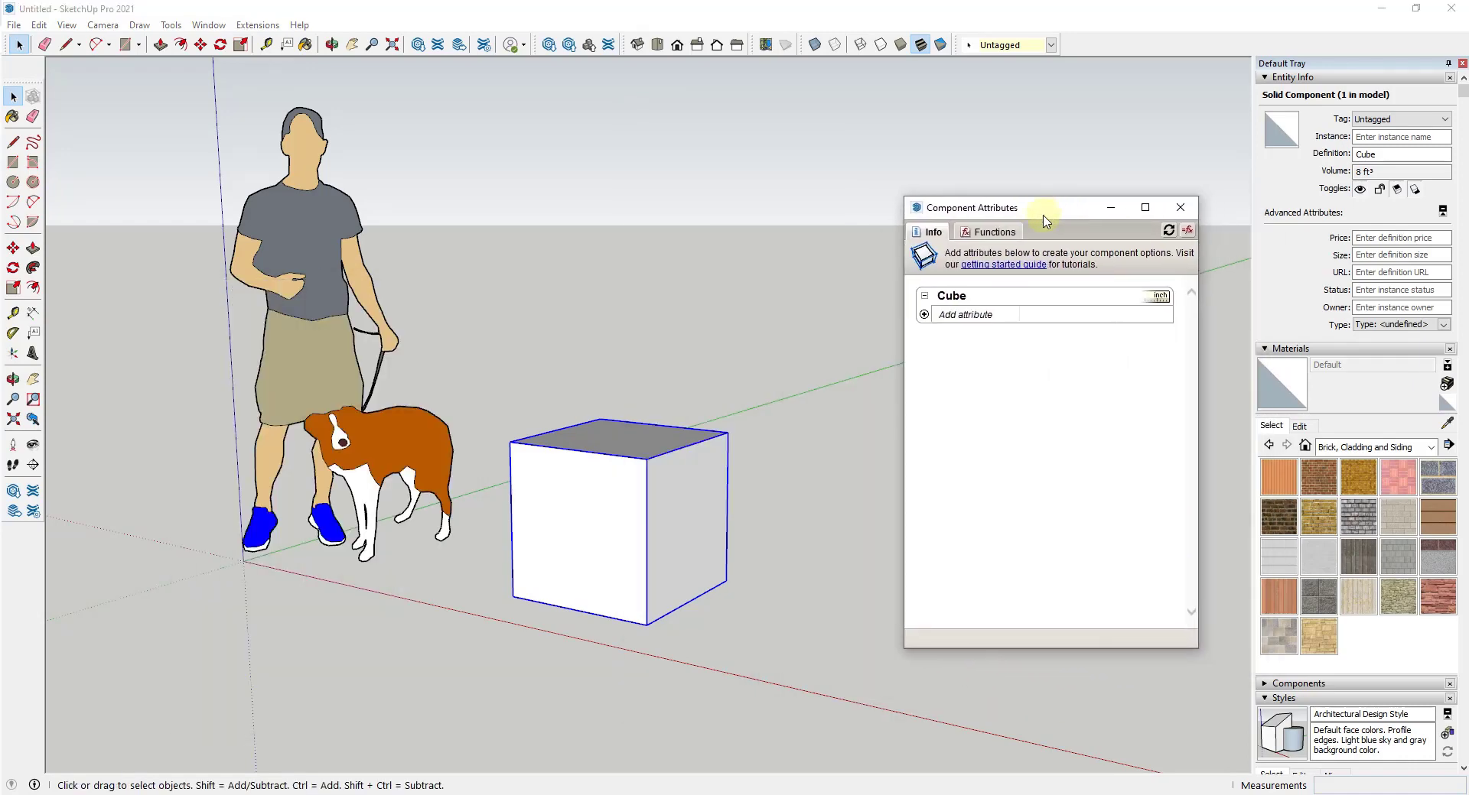
click(946, 316)
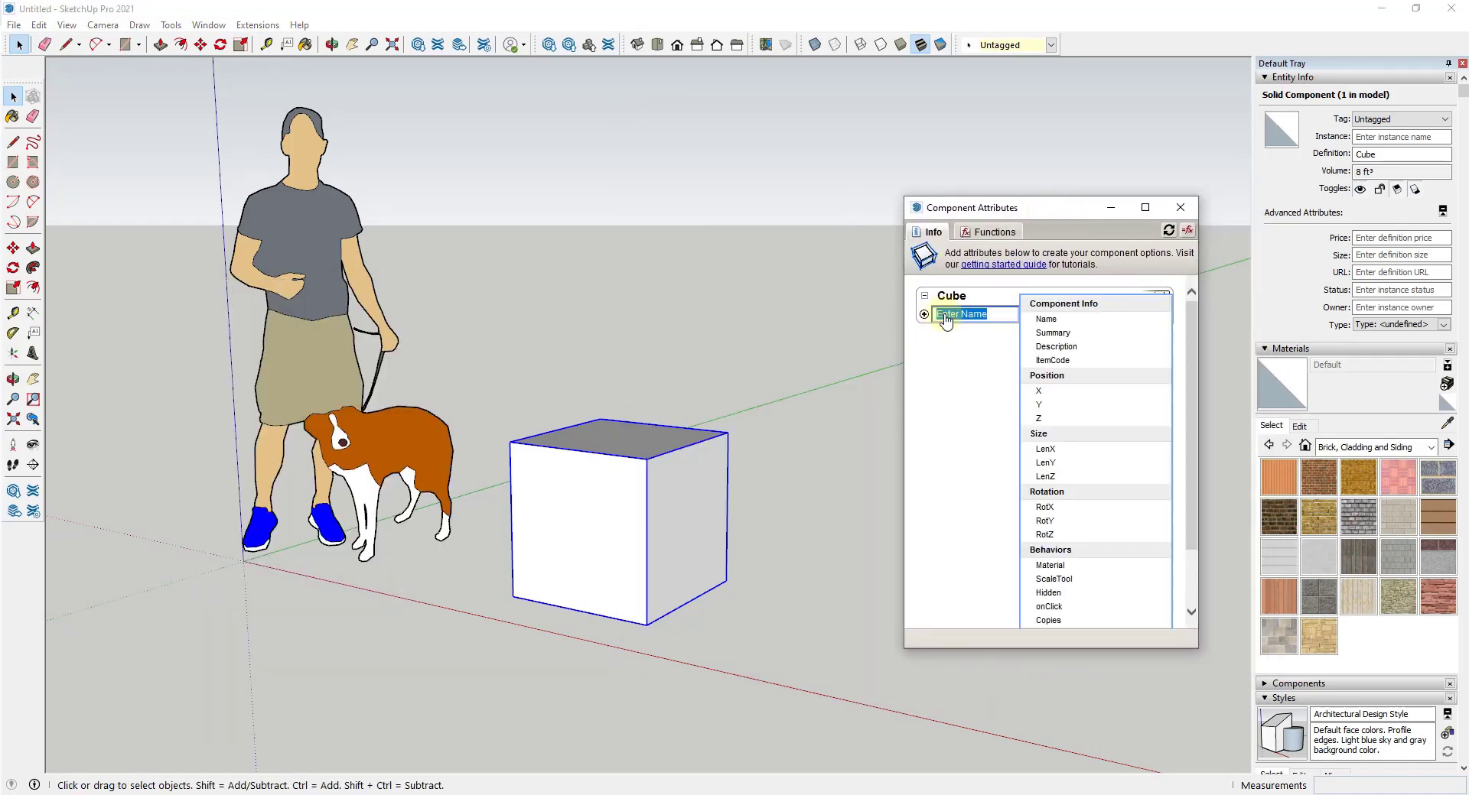
click(1073, 566)
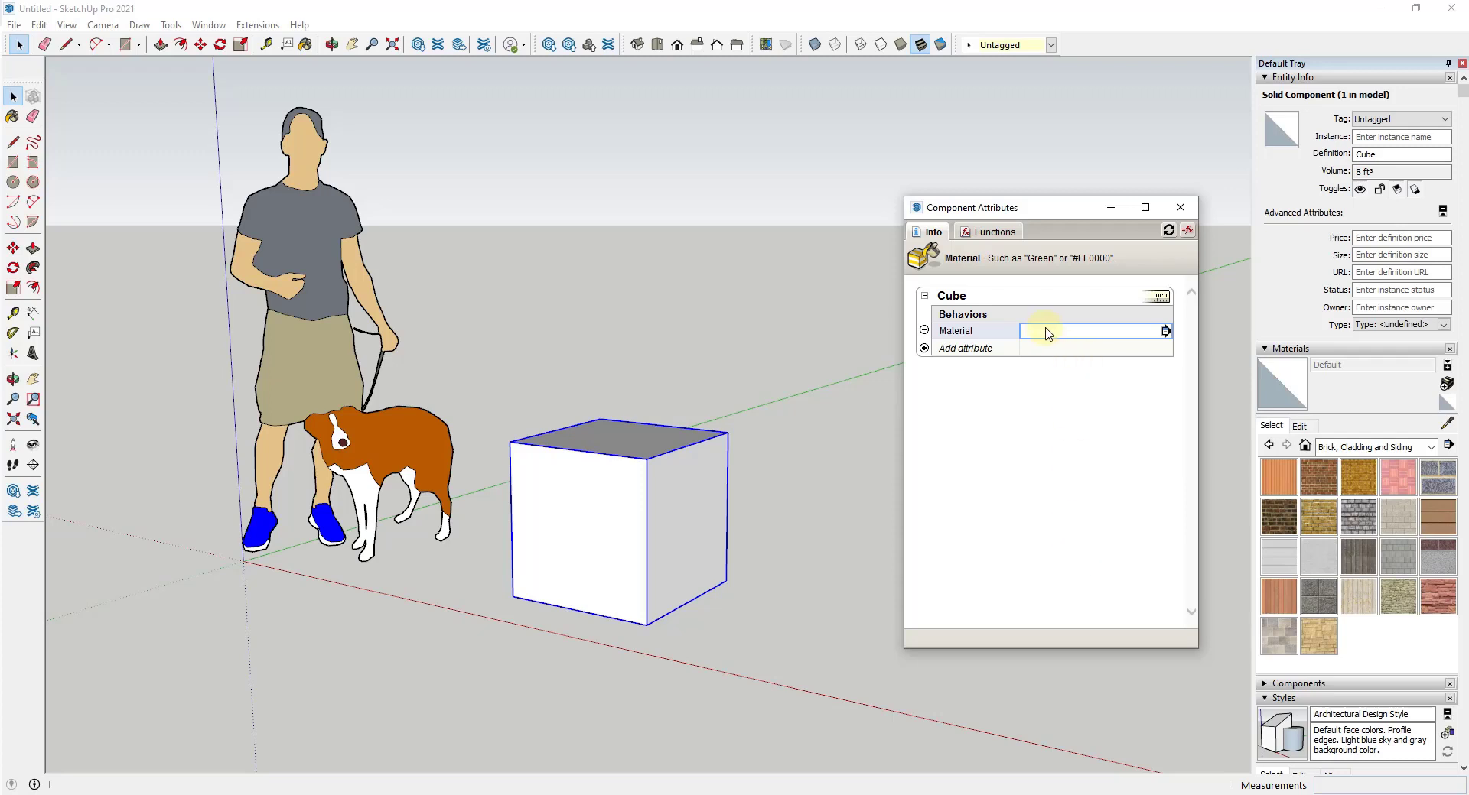
click(1056, 334)
key(Return)
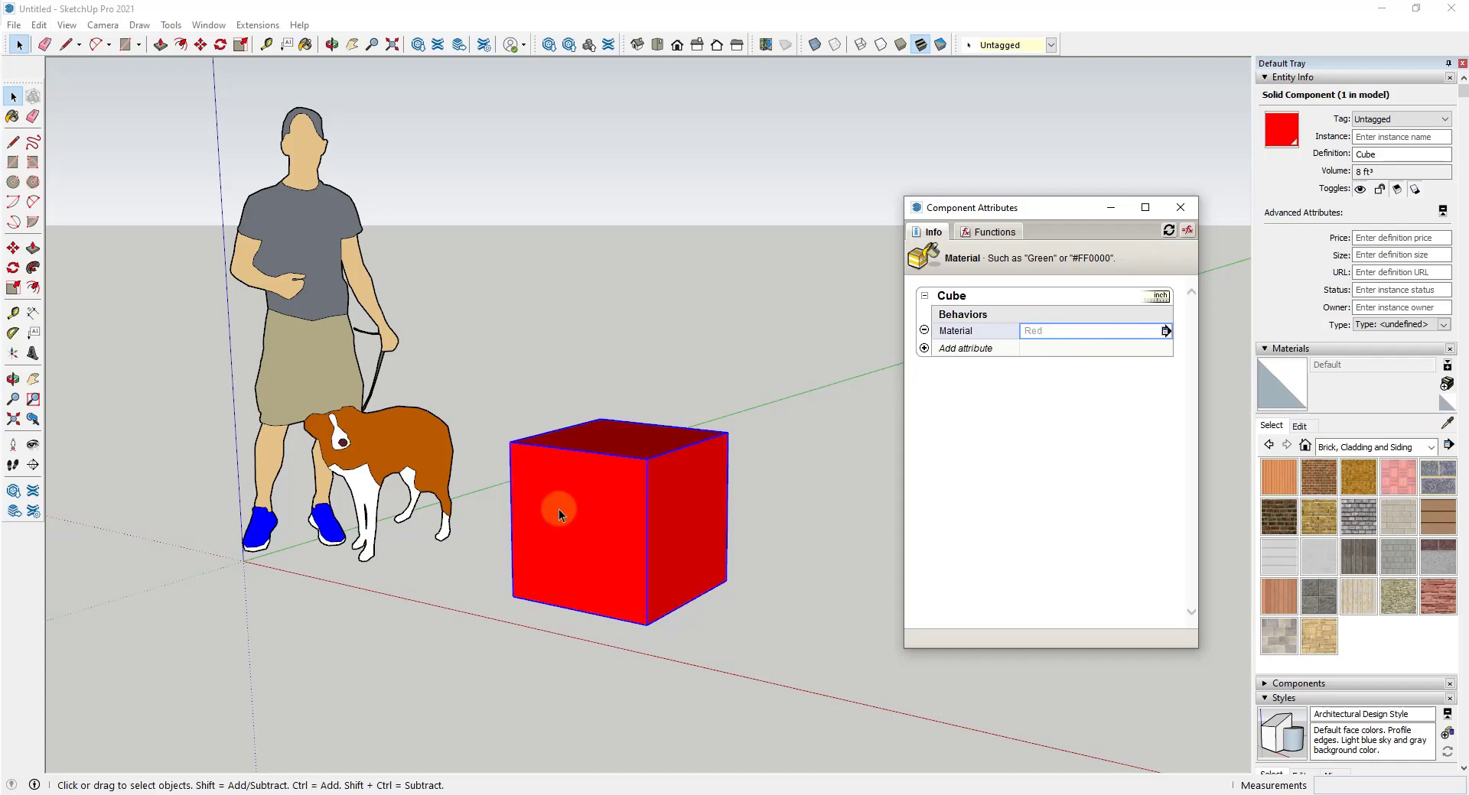
Set the Cube component's Material attribute to Blue.
click(1094, 334)
key(ctrl+a)
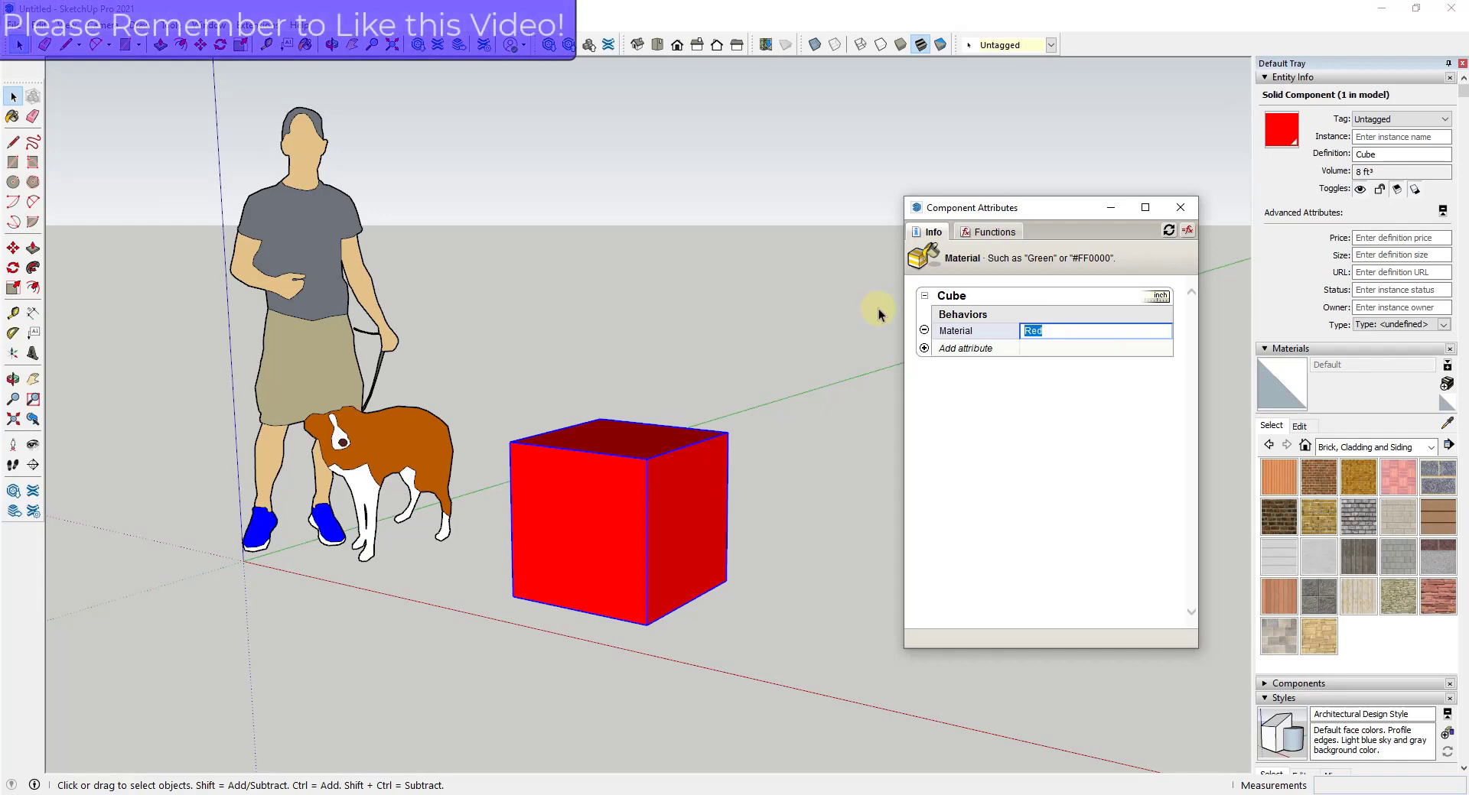
text(Blue)
key(Return)
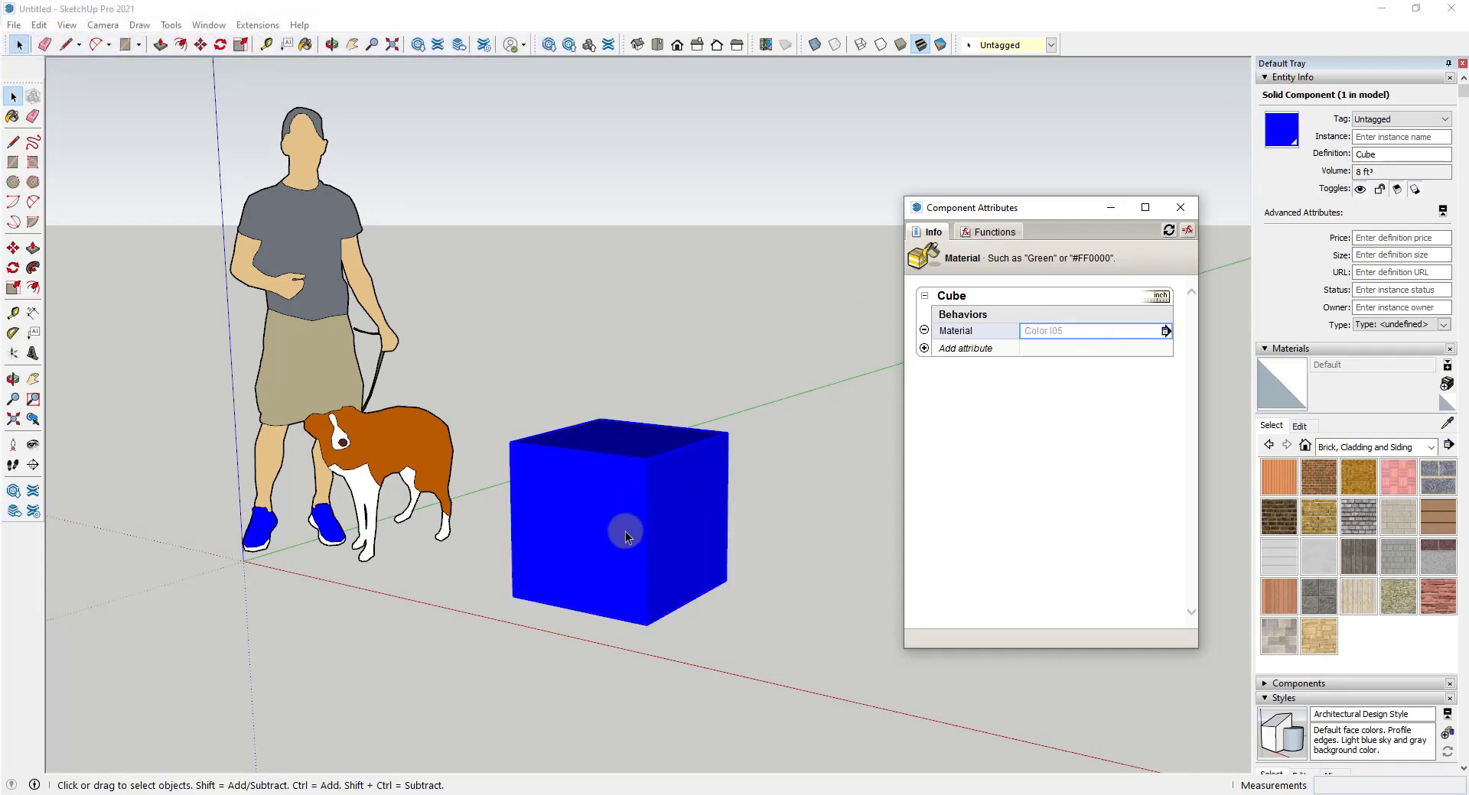
Set the display rule of the Cube's Material attribute to "Users can select from a list".
scroll(604, 503, down, 2)
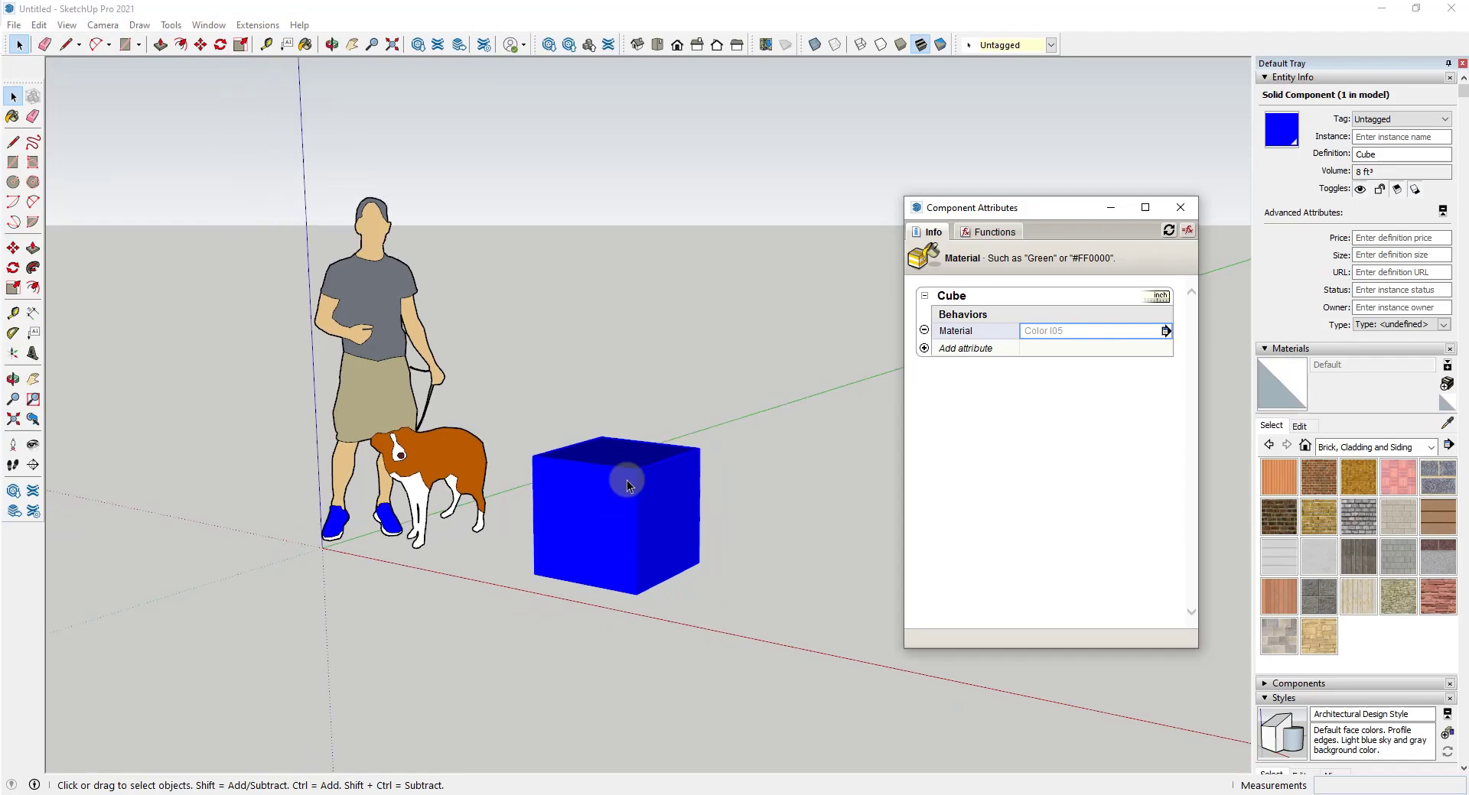
click(1166, 332)
click(1099, 296)
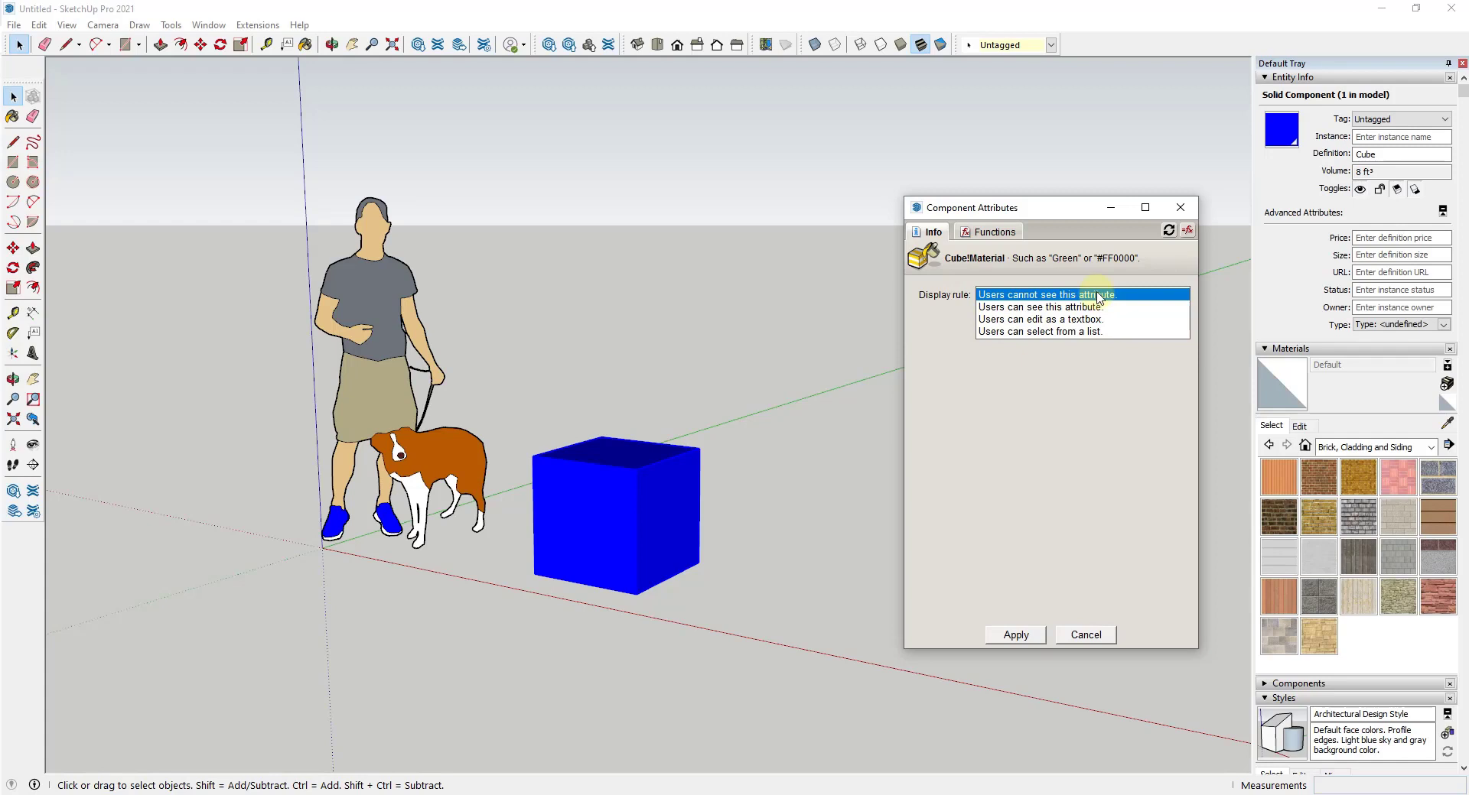
click(1068, 332)
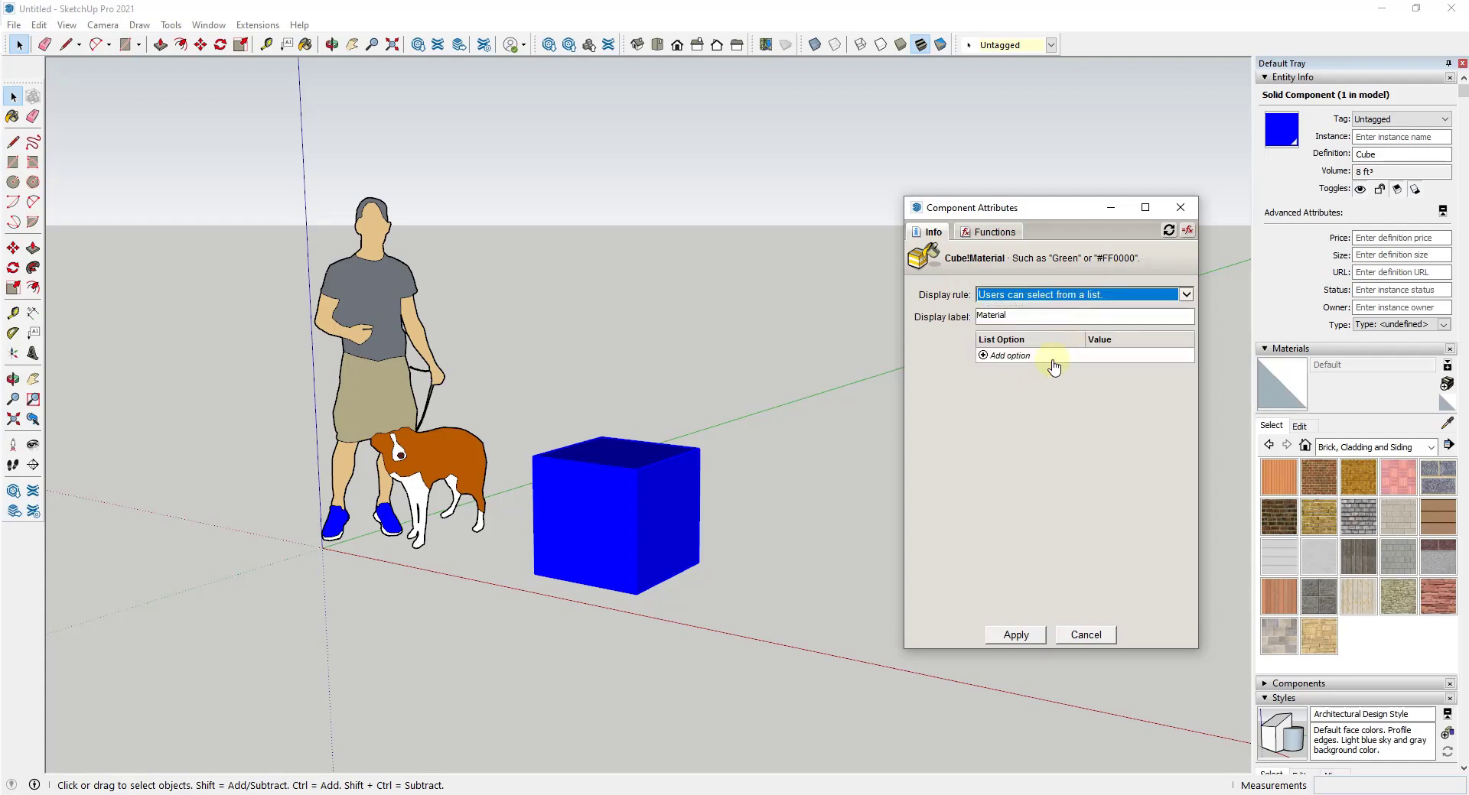
Add the list options Red, Blue and Green to the Material attribute, each with its own color name as value.
click(997, 359)
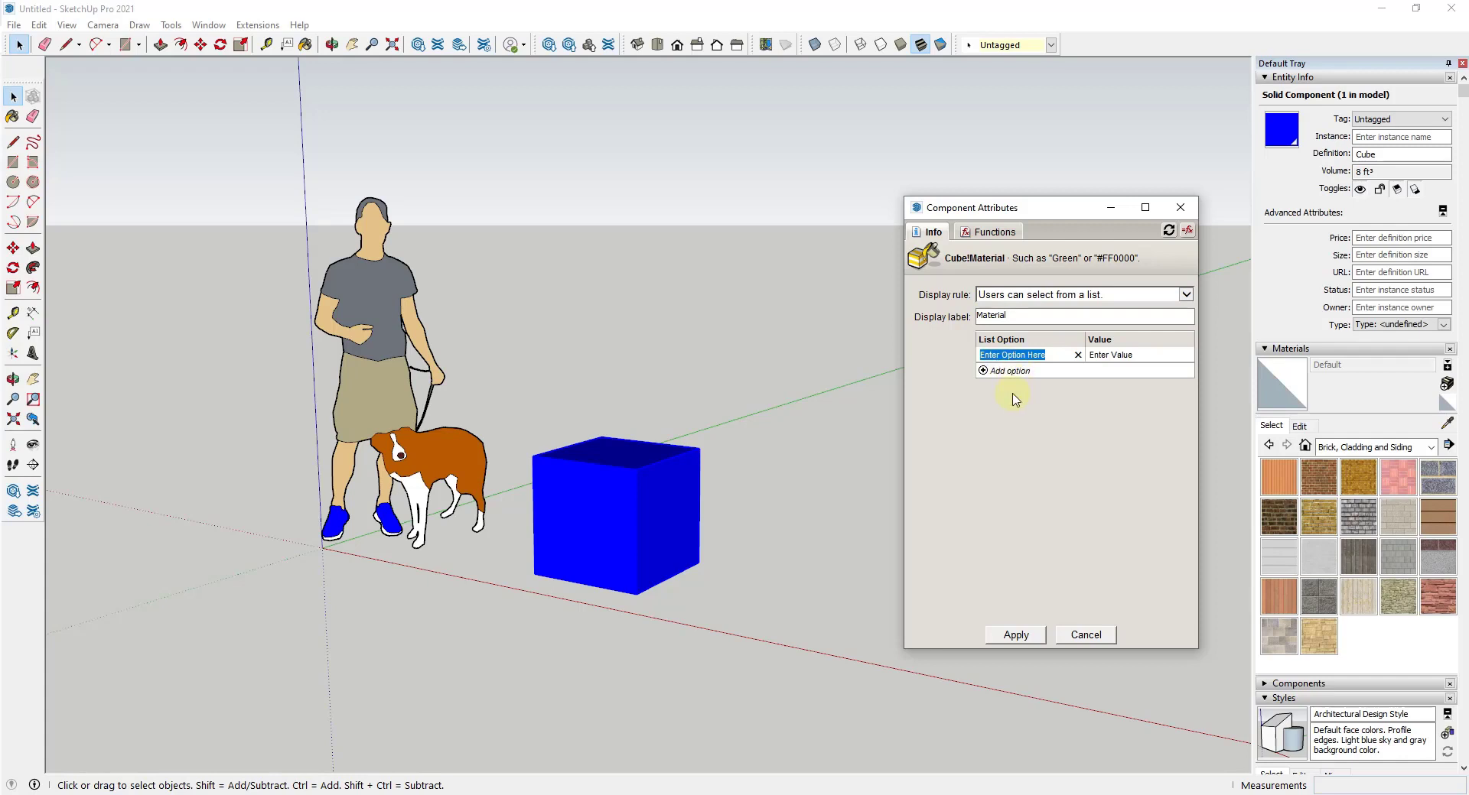
text(Red)
key(Tab)
click(1013, 372)
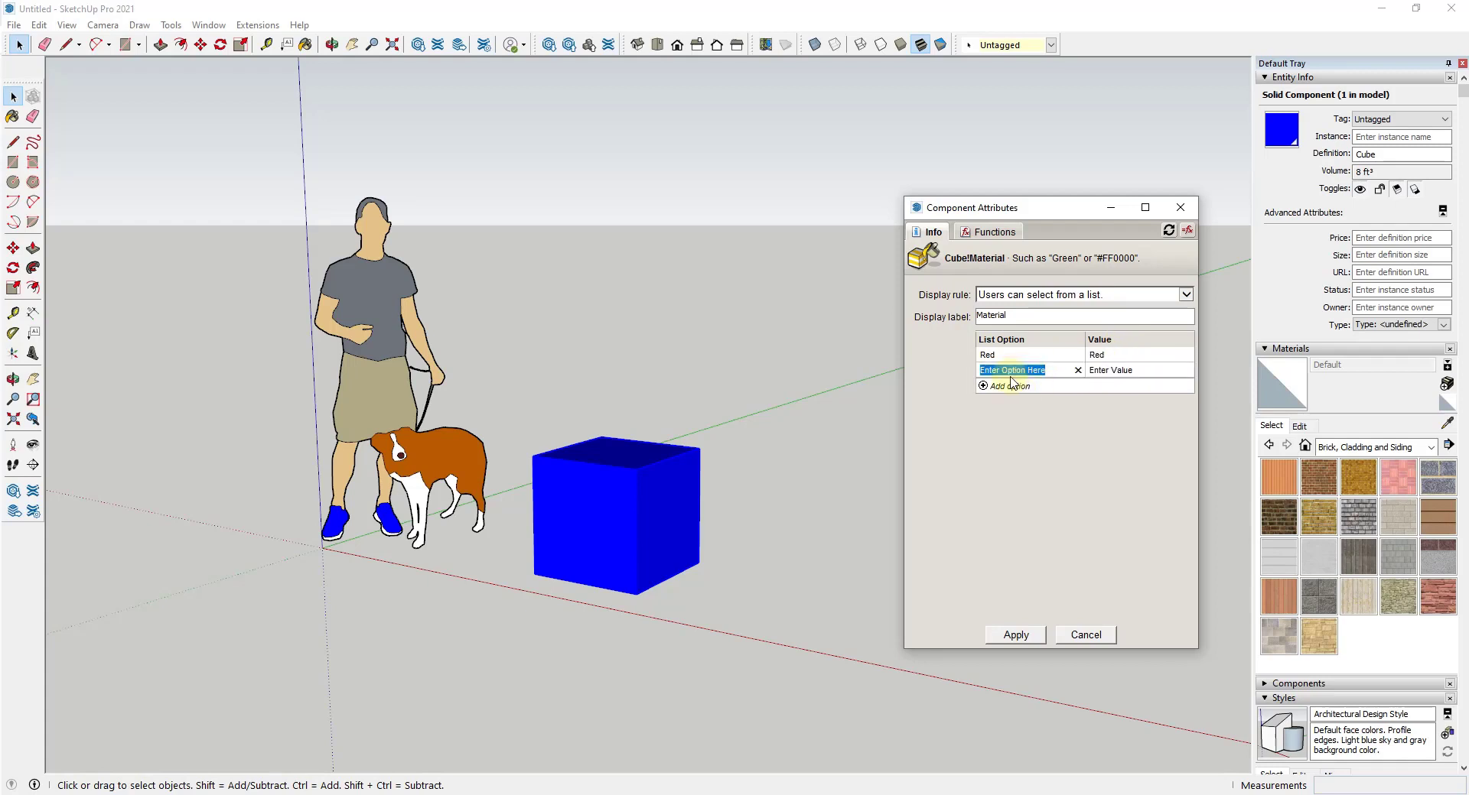
text(Blue)
key(Tab)
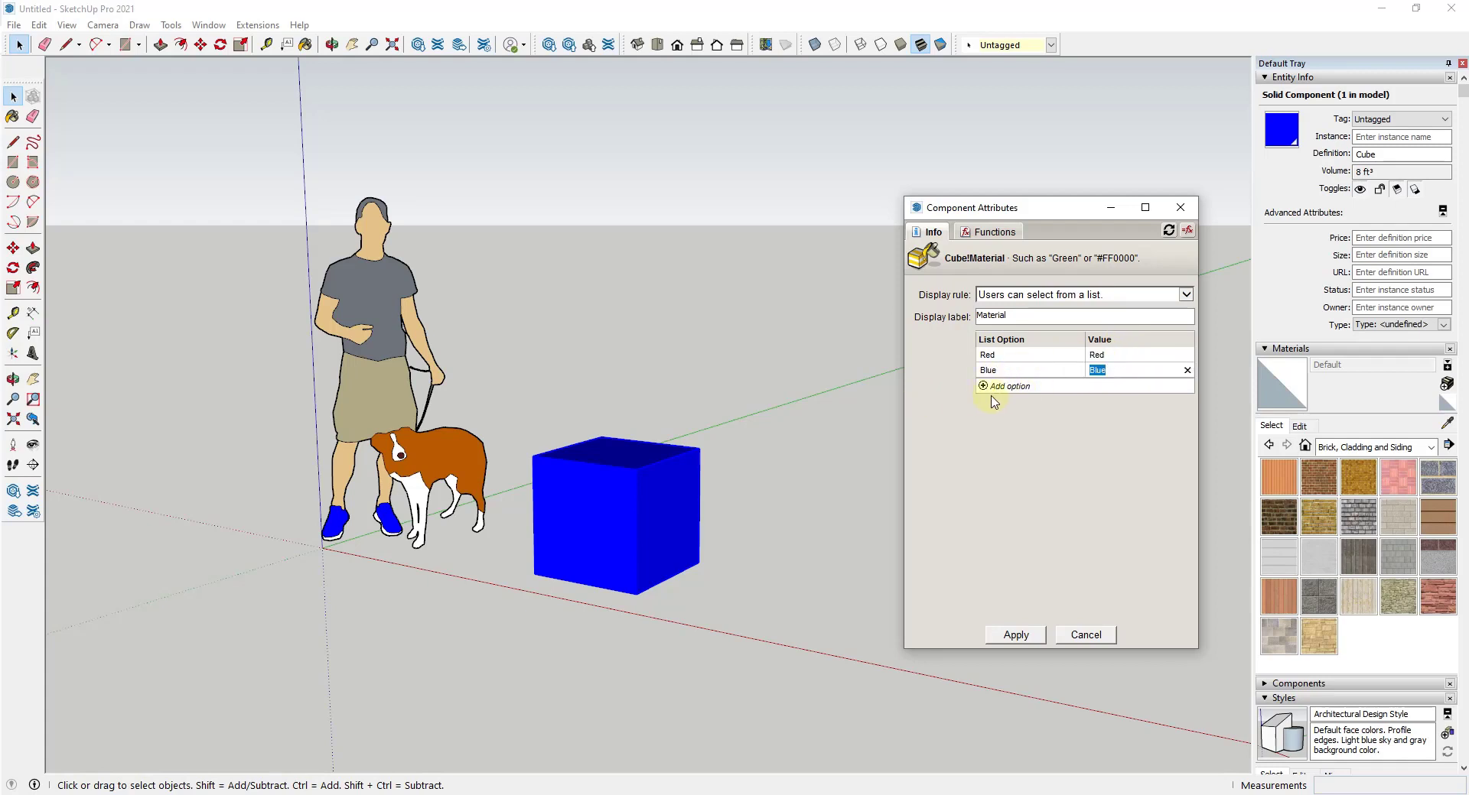
click(1001, 387)
text(Green)
key(Tab)
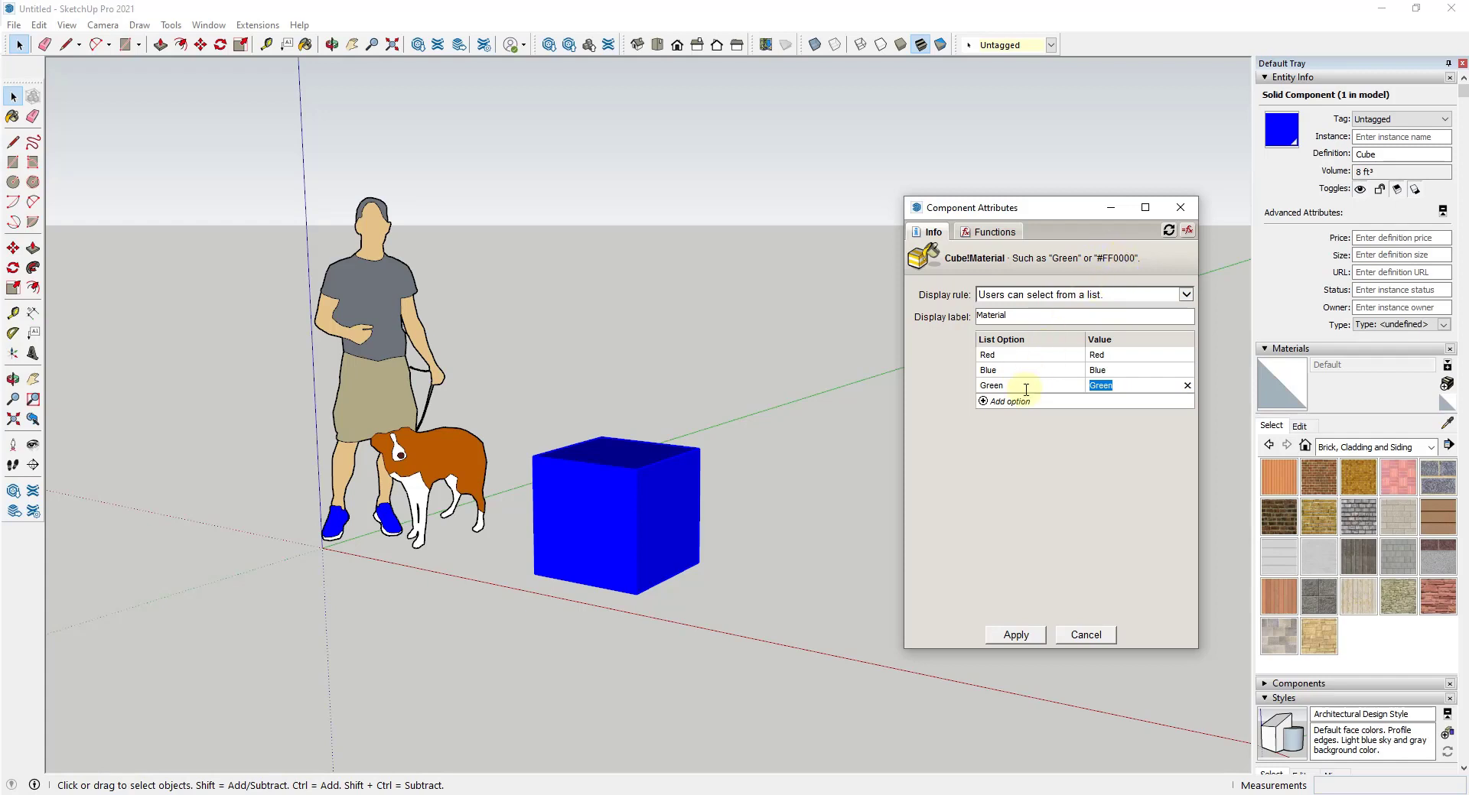
click(1002, 401)
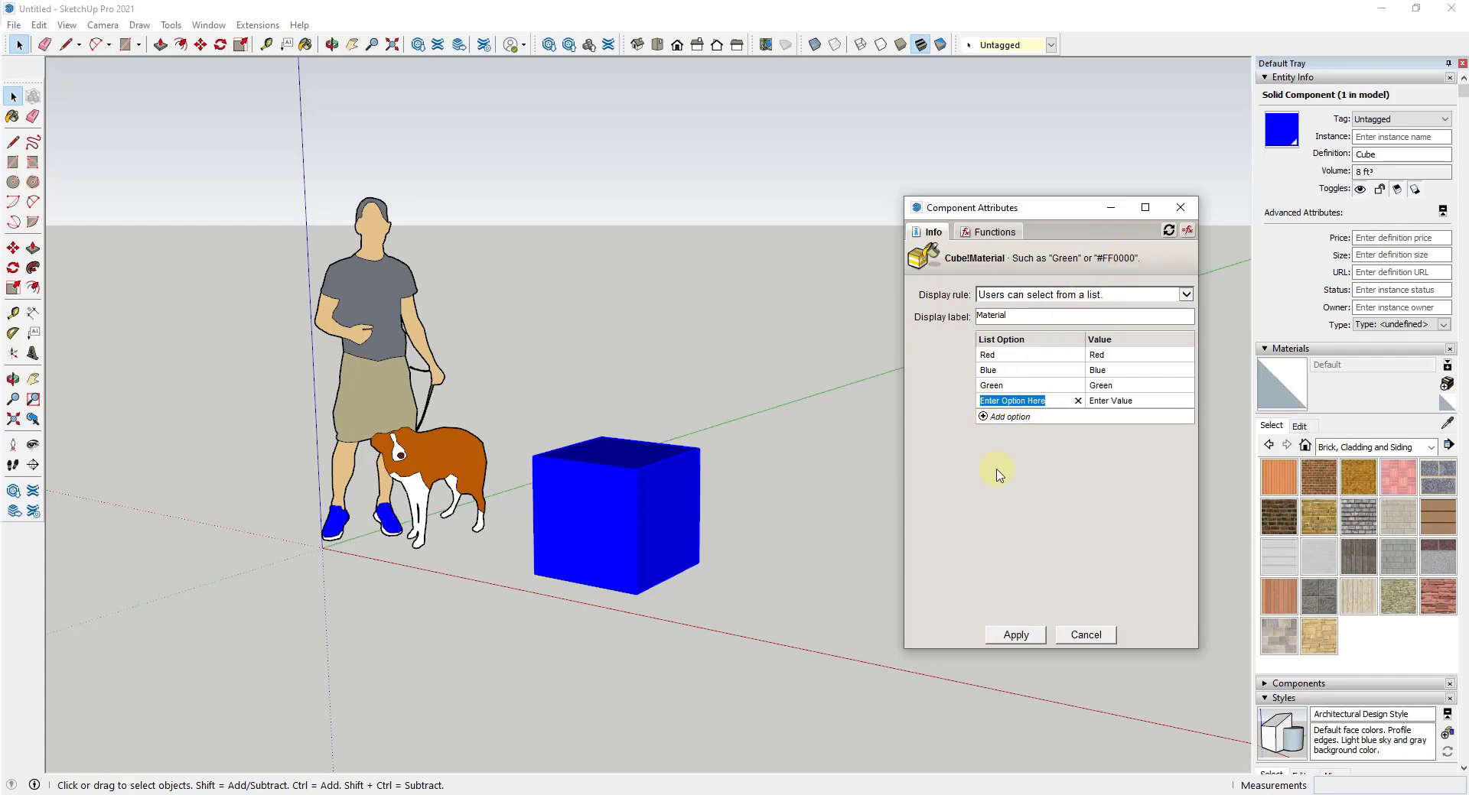
Set the value of the Green list option to #FF0000 and apply the attribute settings.
click(1113, 384)
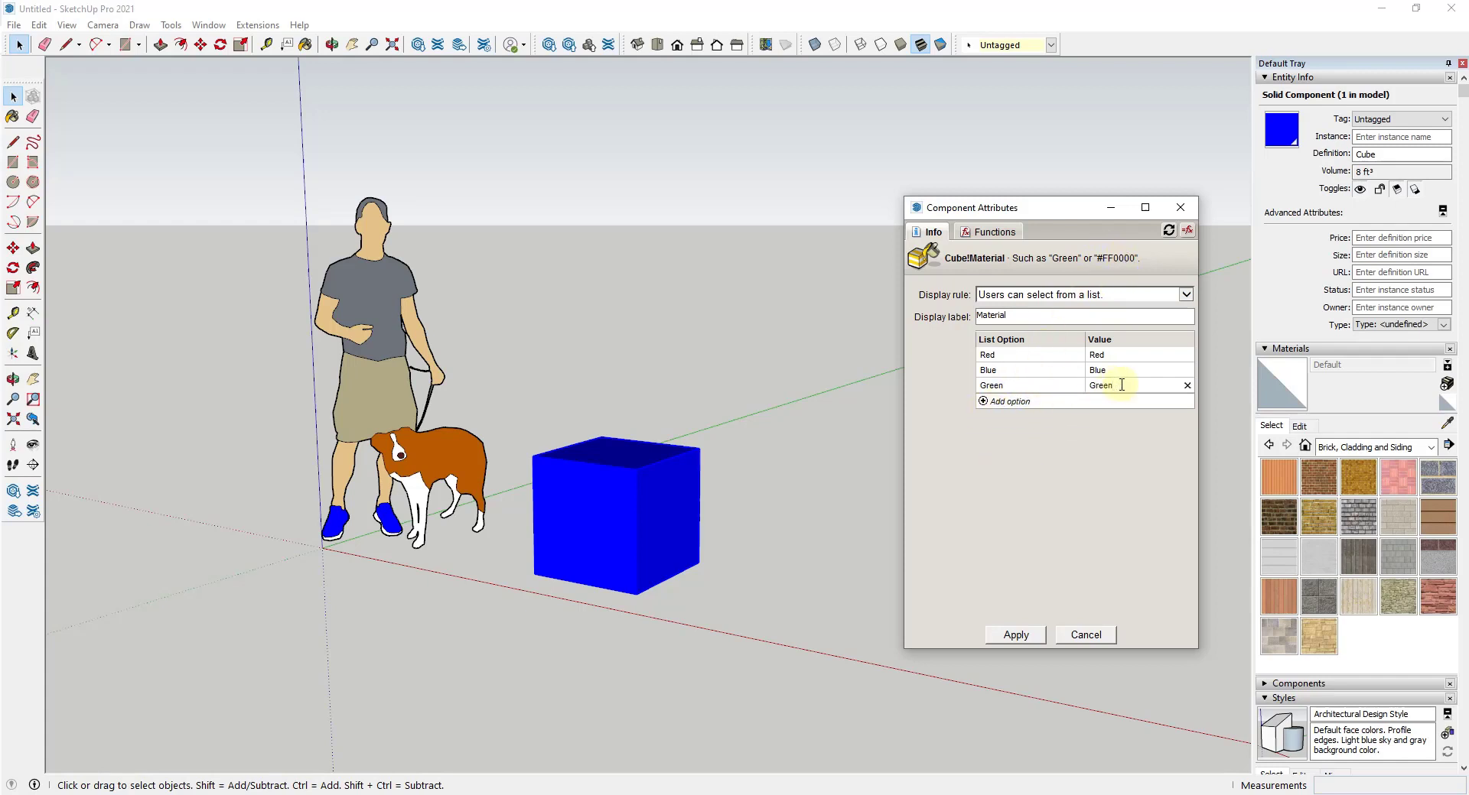
double_click(1122, 385)
text(#FF0000)
click(1016, 636)
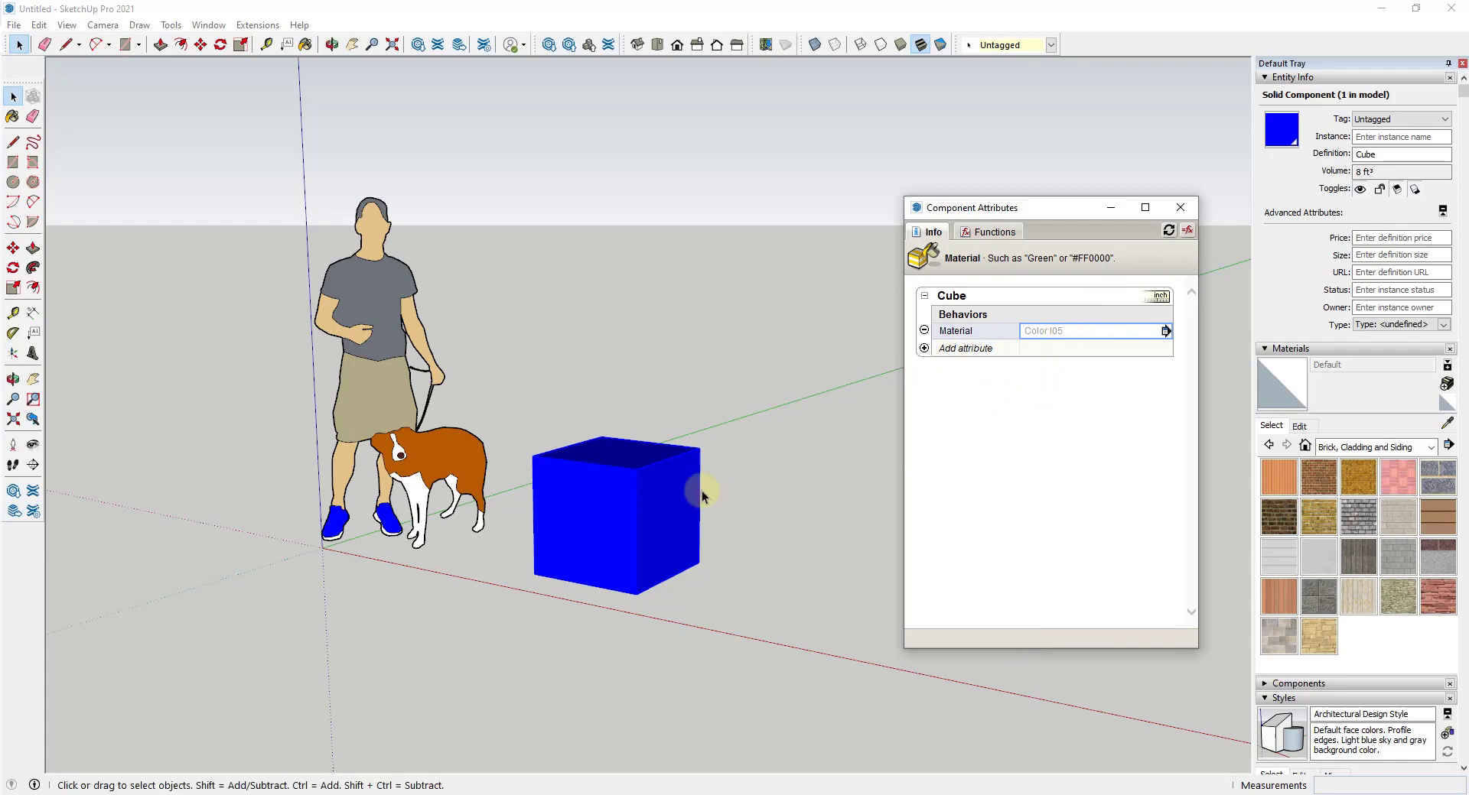
Open the cube's component options and apply the Red material choice.
right_click(653, 490)
mouse_move(682, 479)
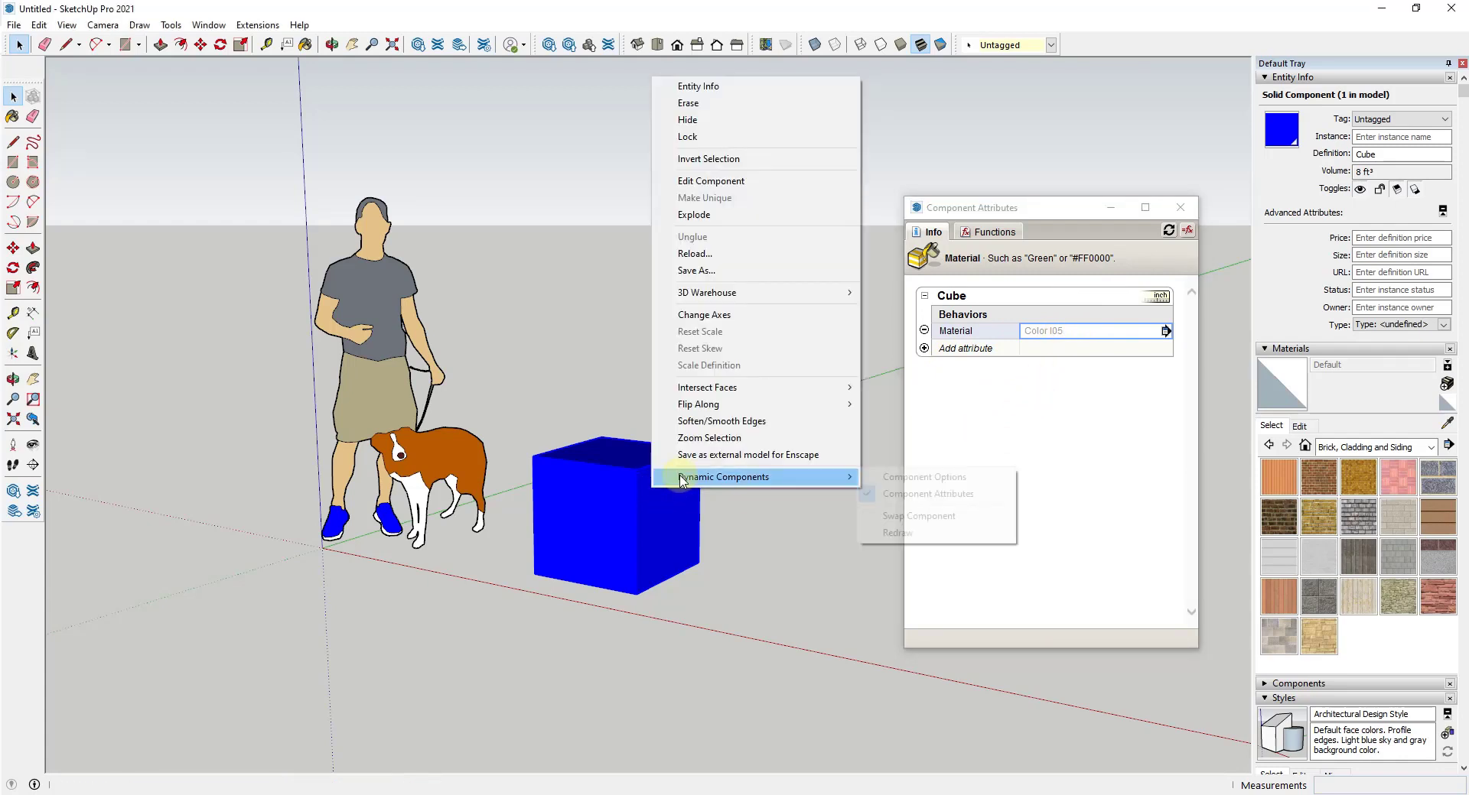
click(903, 477)
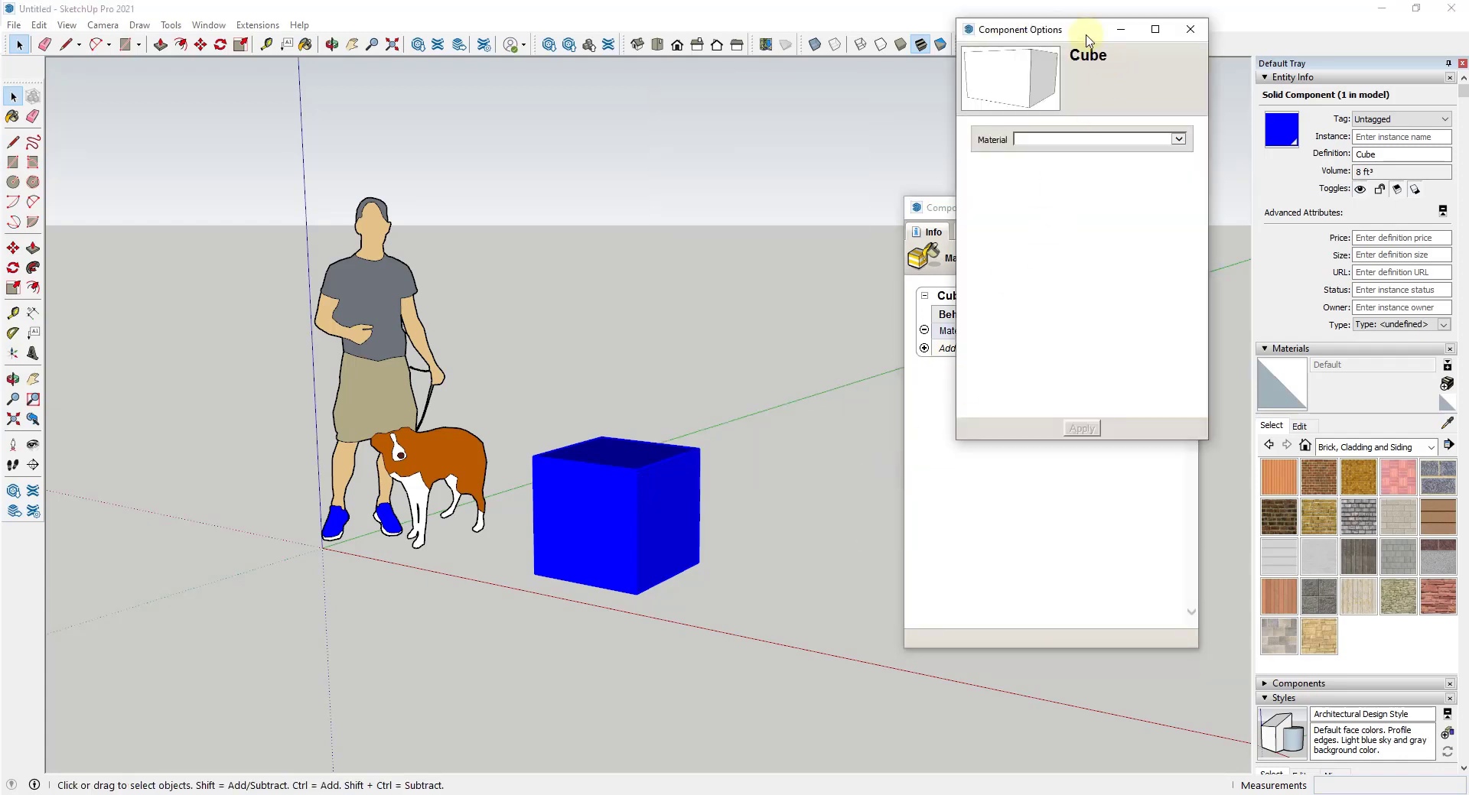
drag(1082, 30, 1030, 152)
click(1030, 261)
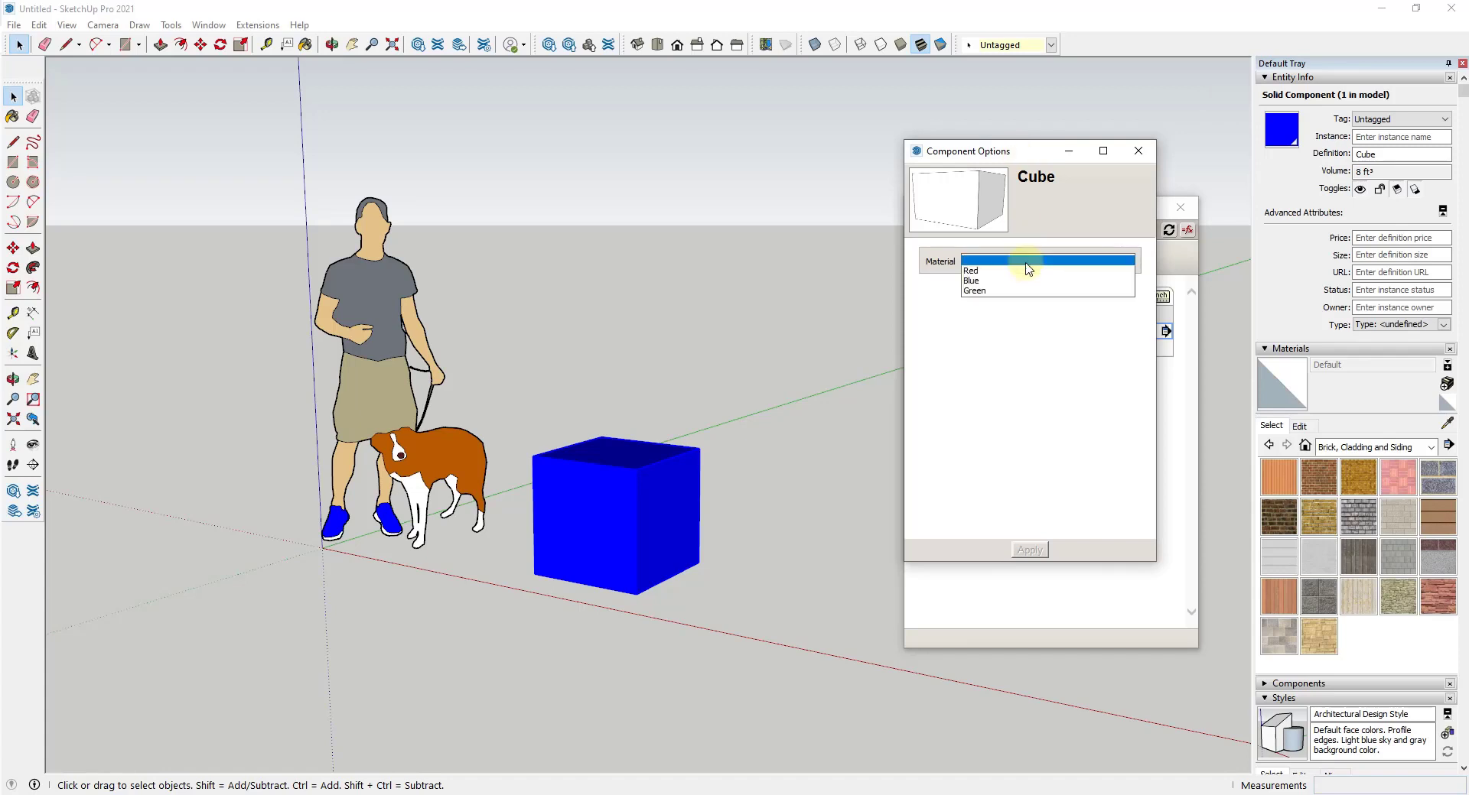
click(1011, 272)
click(1029, 550)
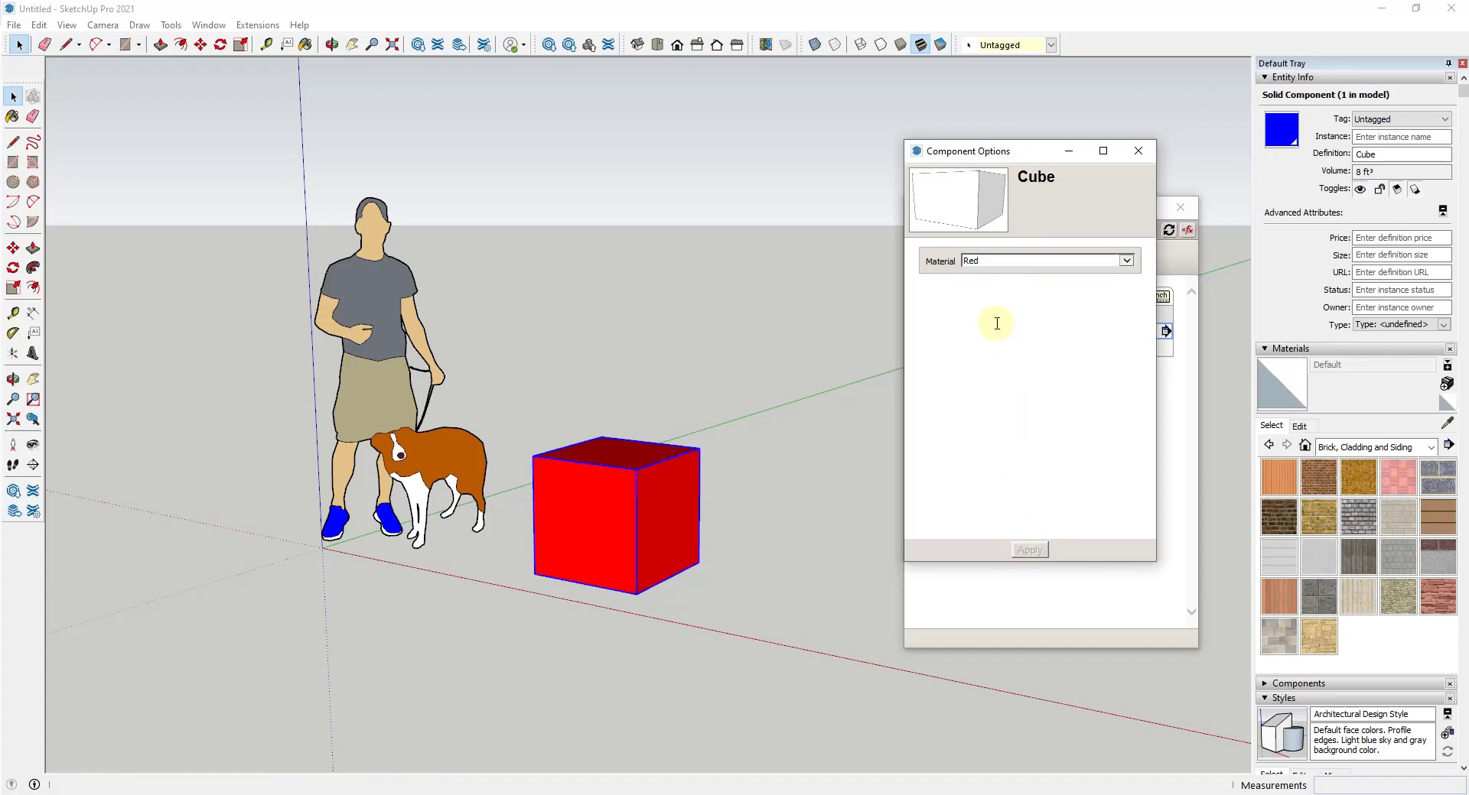
Apply the Blue material choice to the cube in its component options.
click(984, 261)
click(979, 274)
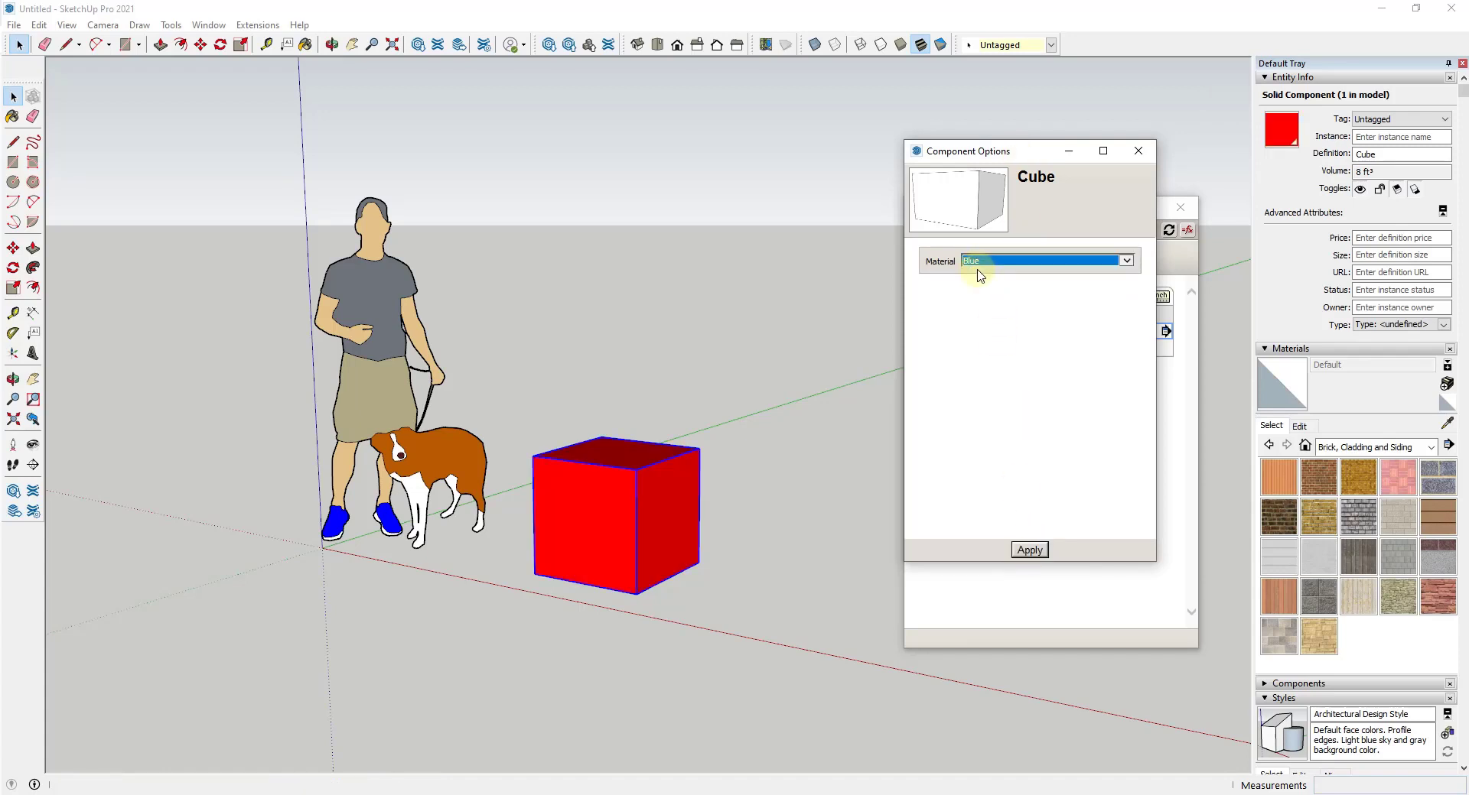
click(1030, 550)
Apply the Green material choice to the cube and close its component options.
click(976, 265)
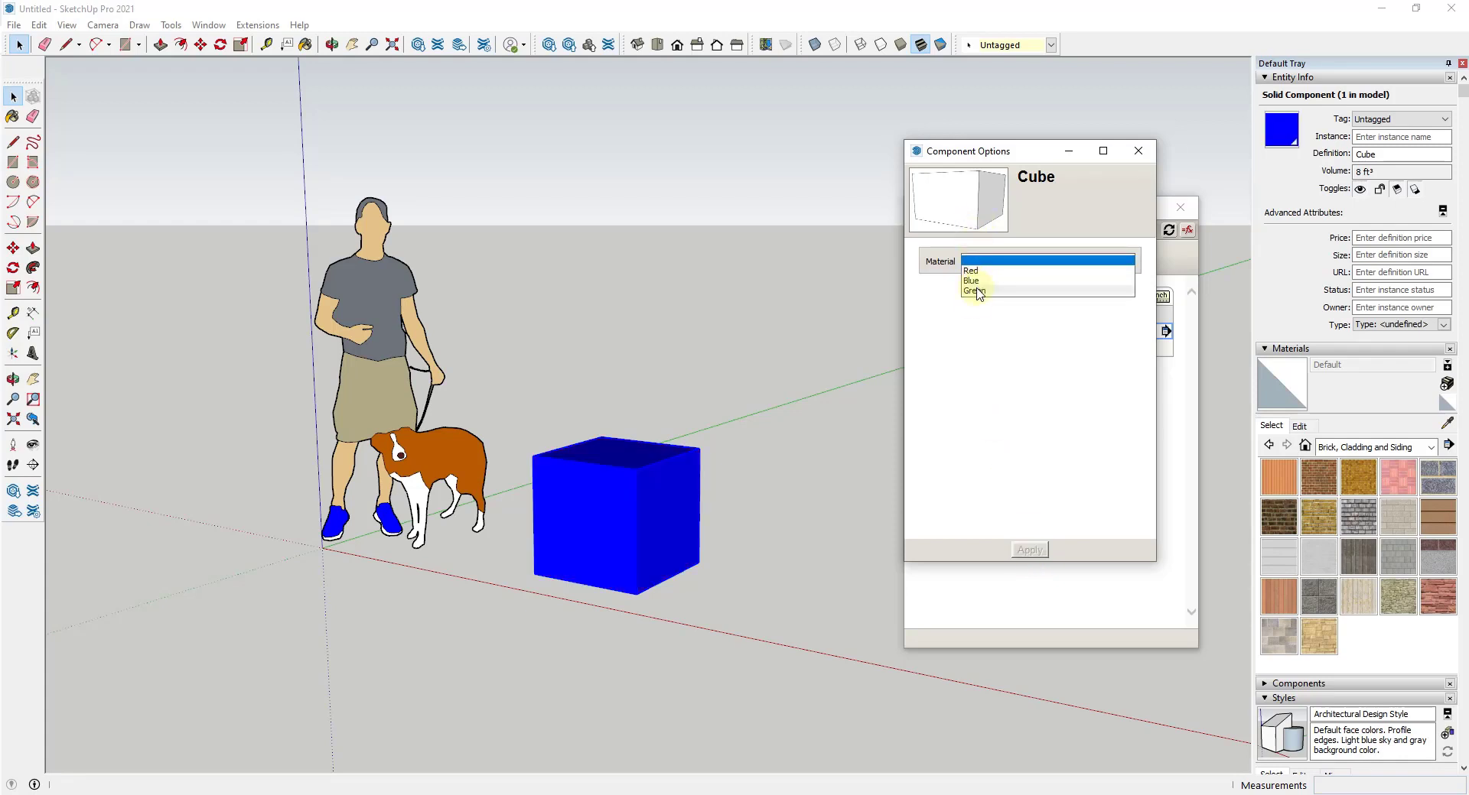
click(980, 293)
click(1030, 551)
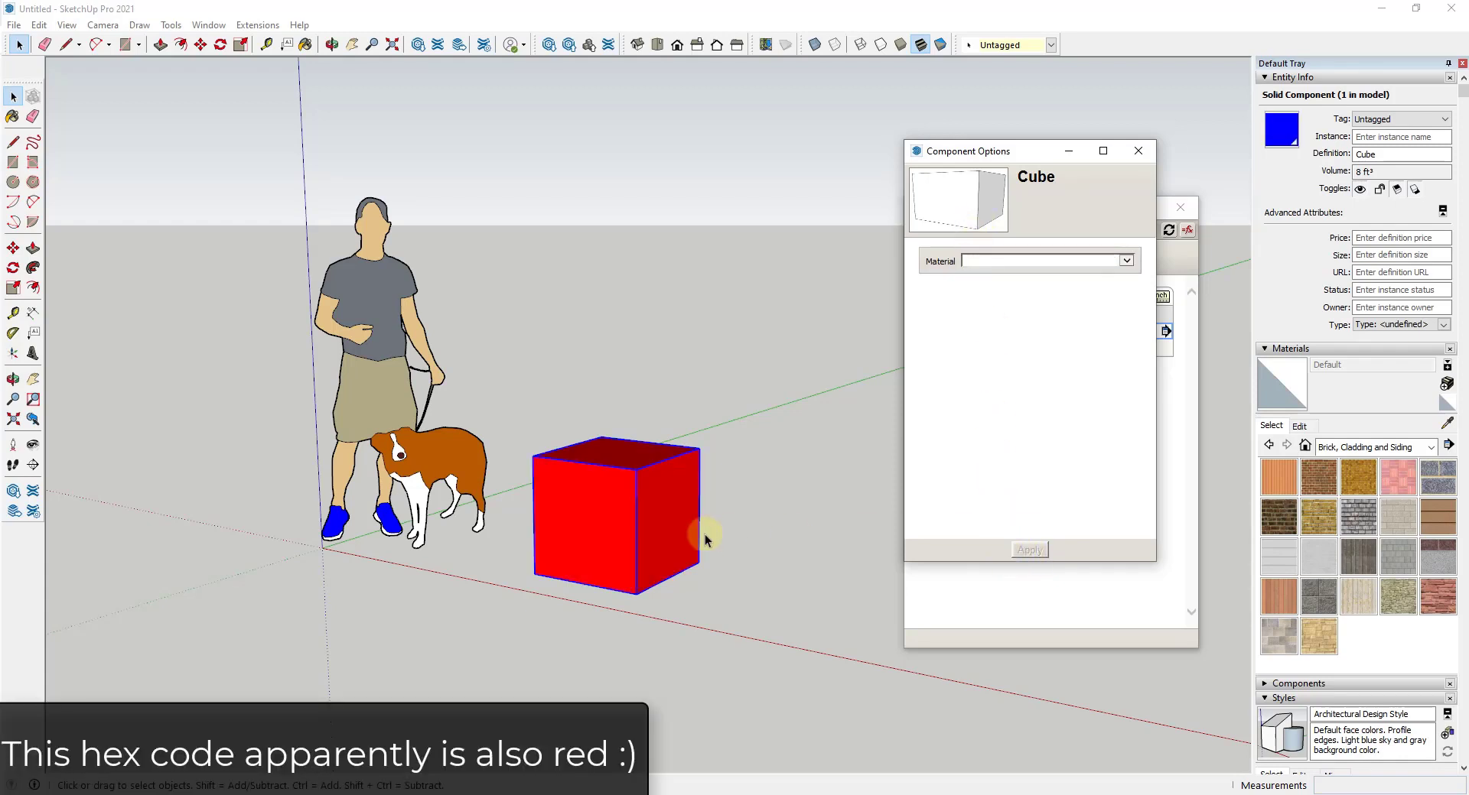
click(1020, 264)
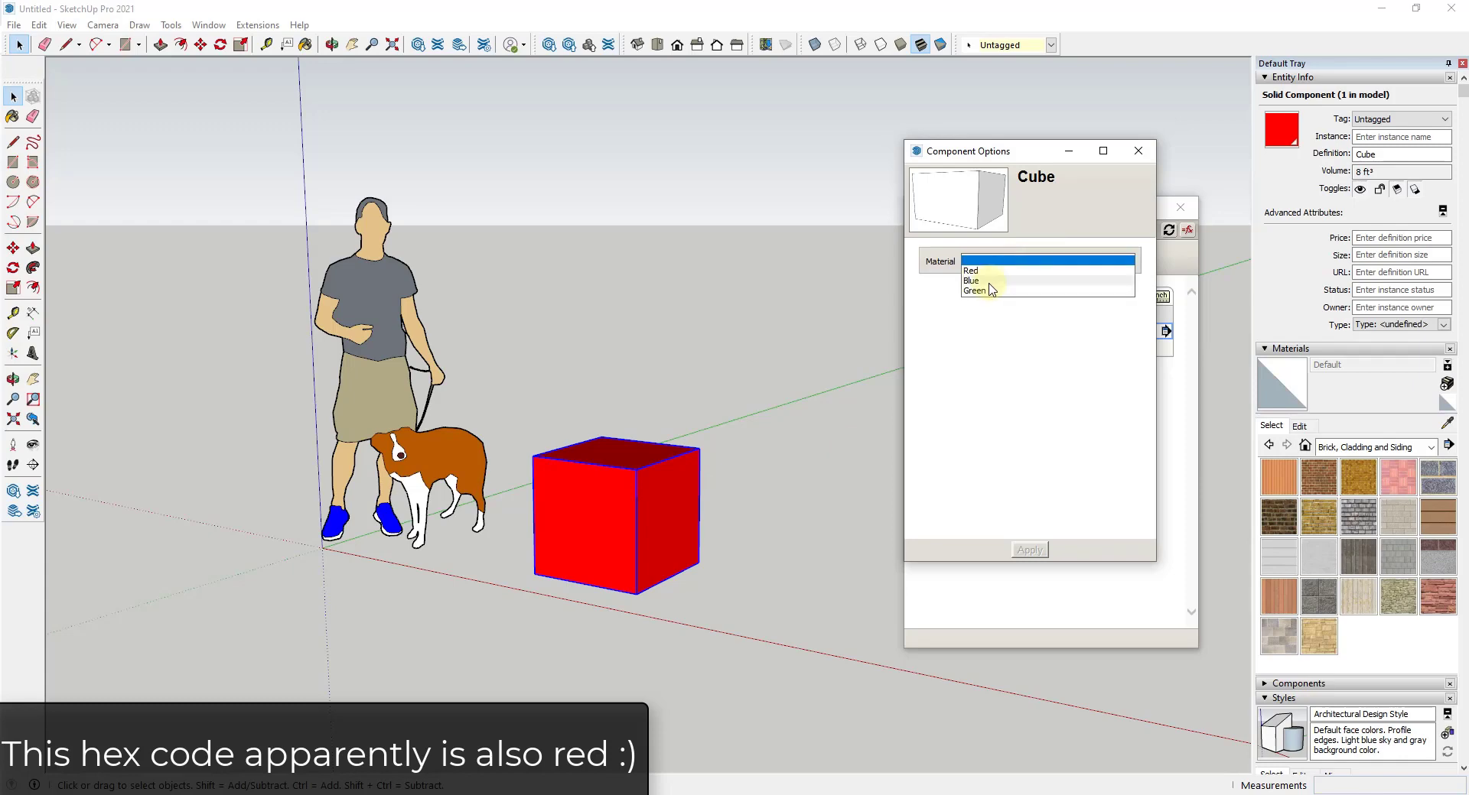
click(981, 294)
click(1030, 552)
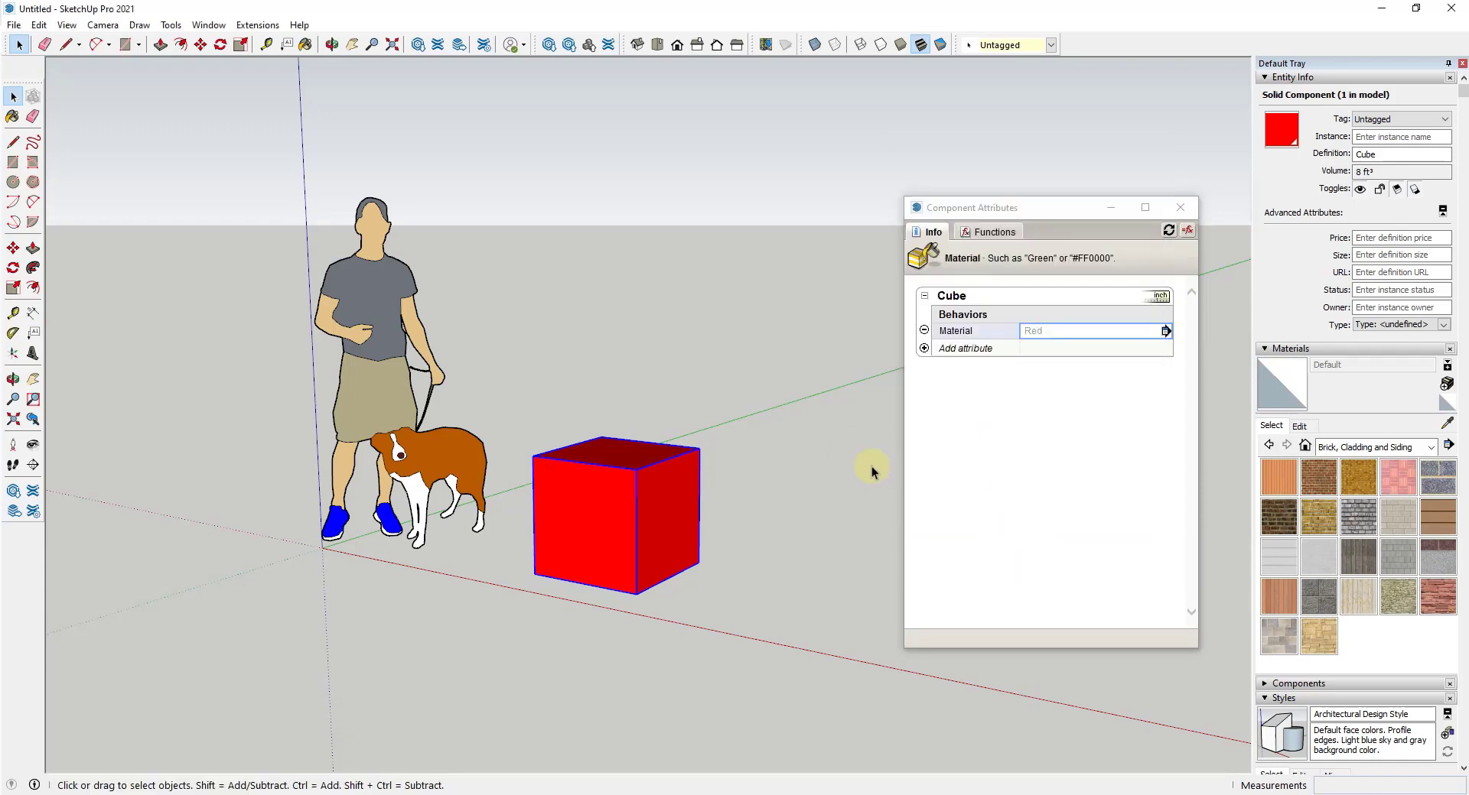
Draw a 2' by 2' rectangle on the ground beside the red cube, moving the component attributes window out of the way.
drag(1017, 207, 199, 291)
scroll(641, 489, down, 2)
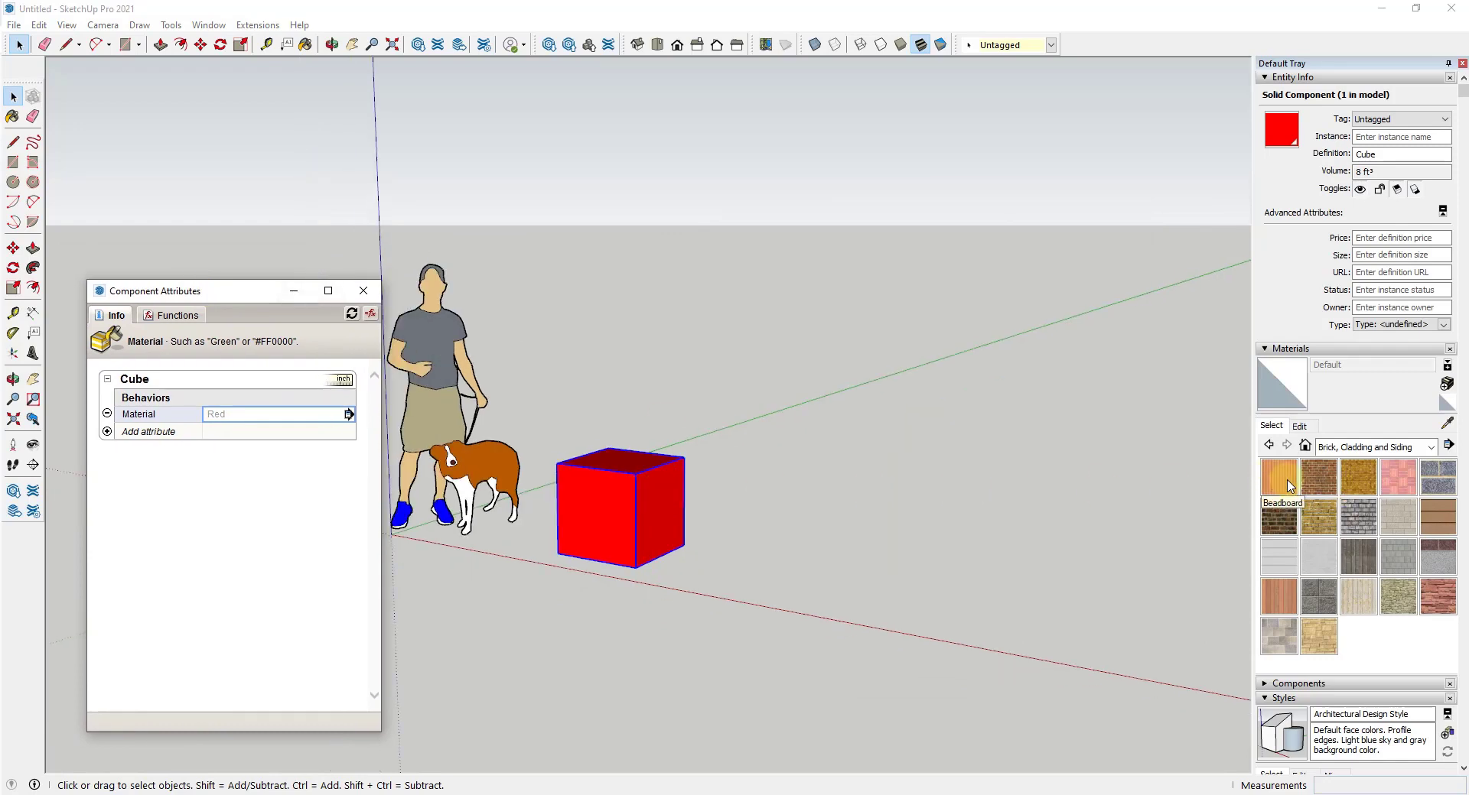
middle_drag(632, 541, 775, 582)
click(775, 583)
key(r)
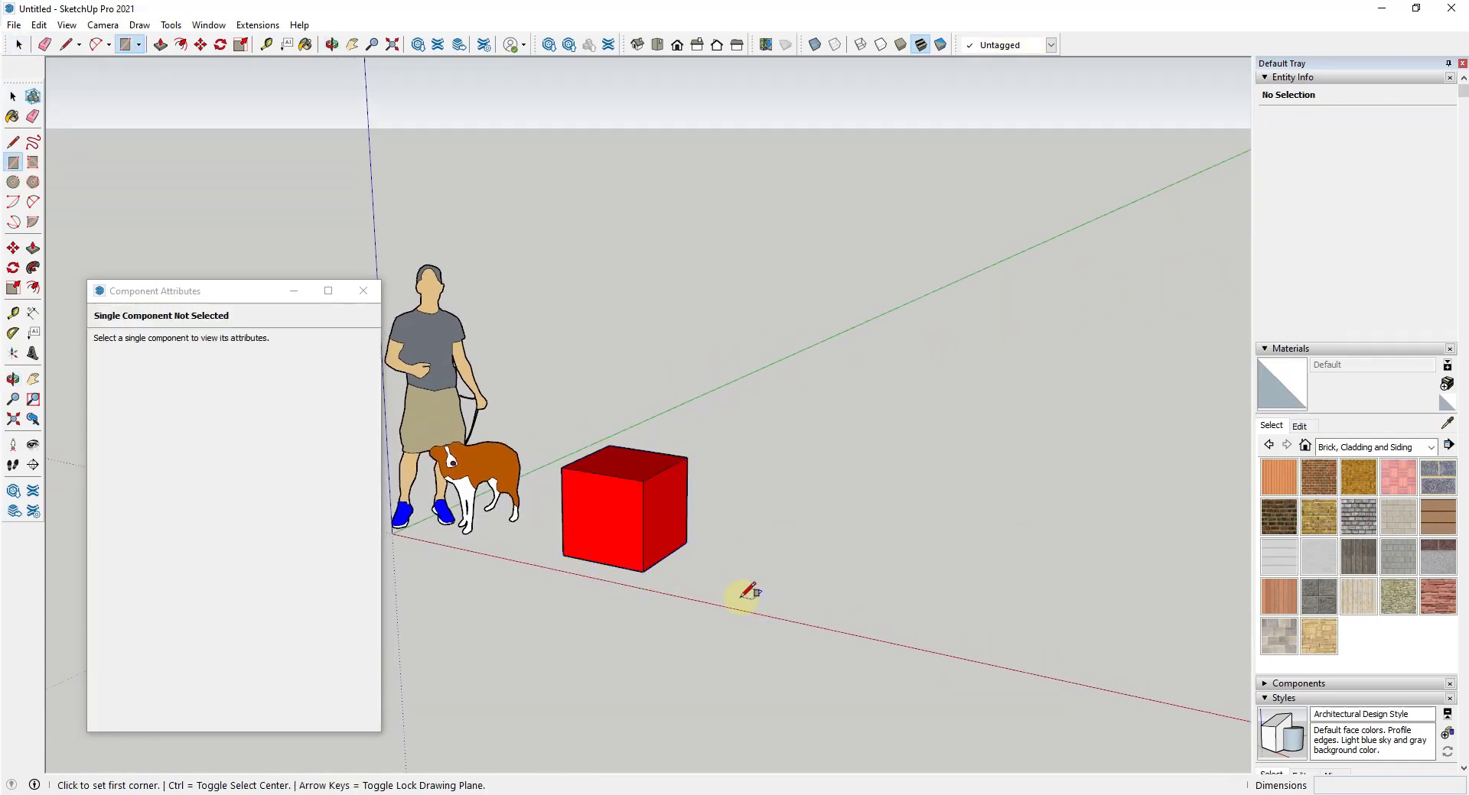
click(740, 597)
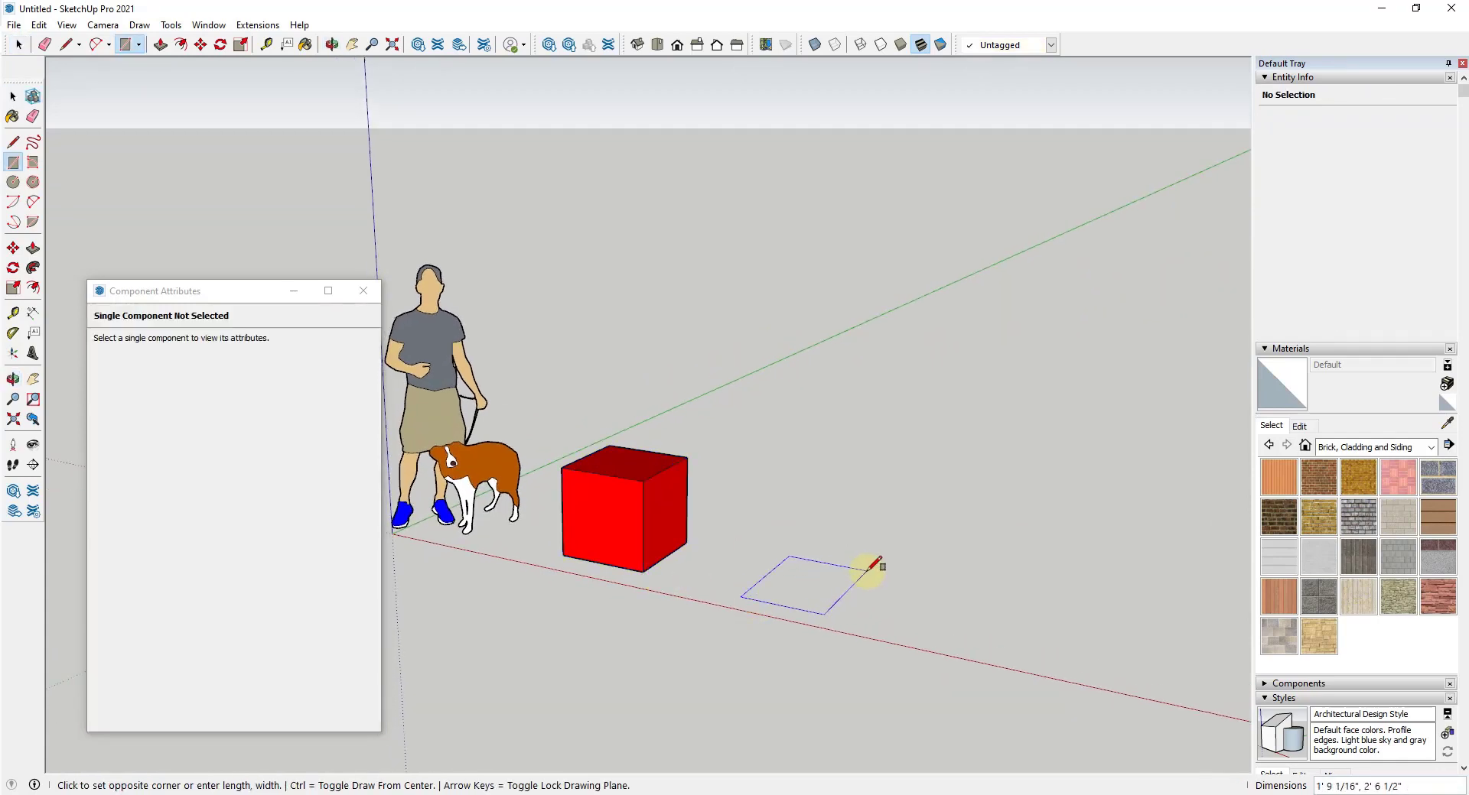
text(2)
text(,2)
key(Return)
Extrude the new rectangle upward 2' with Push/Pull to form a second cube.
key(p)
click(829, 580)
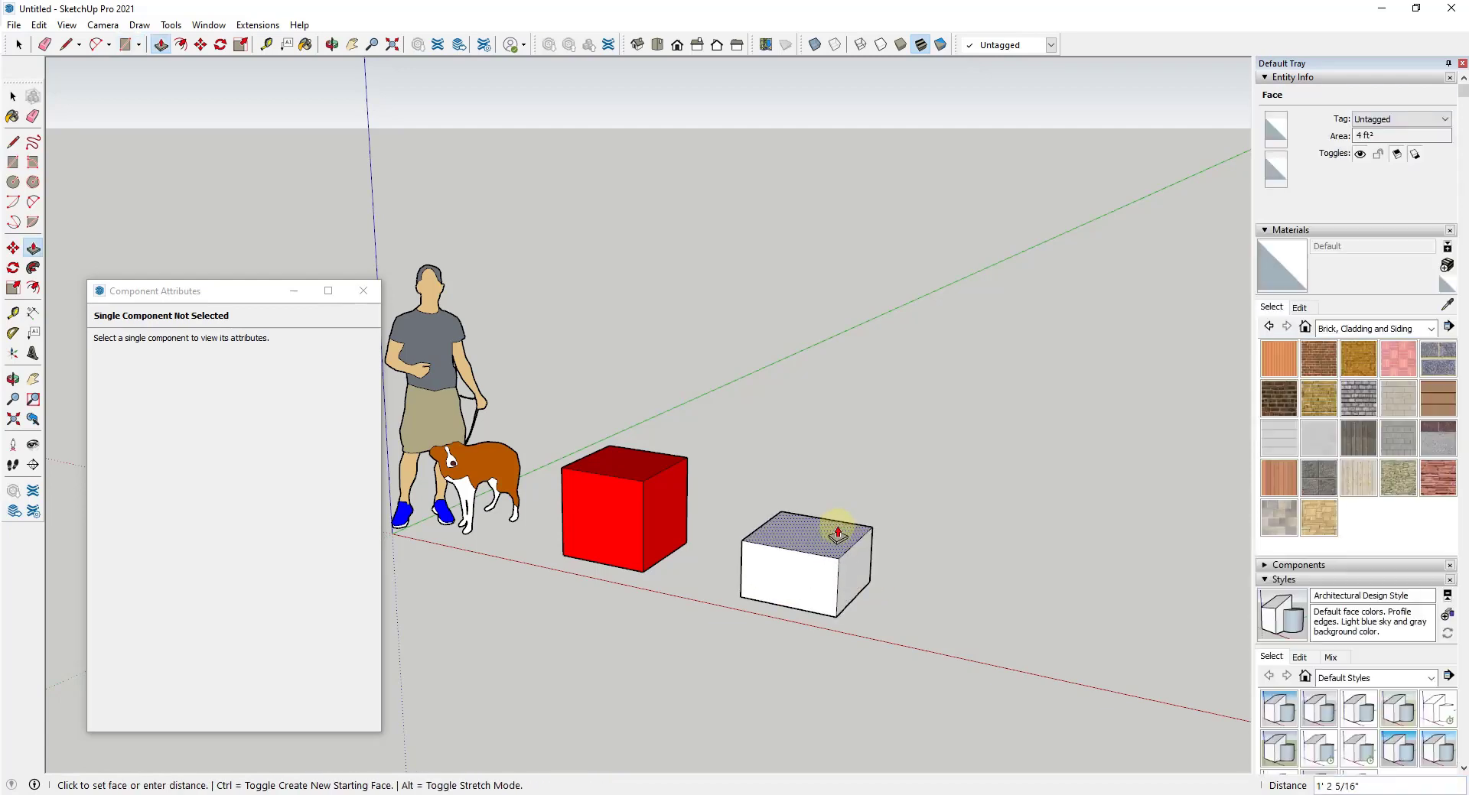
text(2)
key(Return)
key(space)
Make the whole second cube a component with the definition name CubeMat.
triple_click(823, 530)
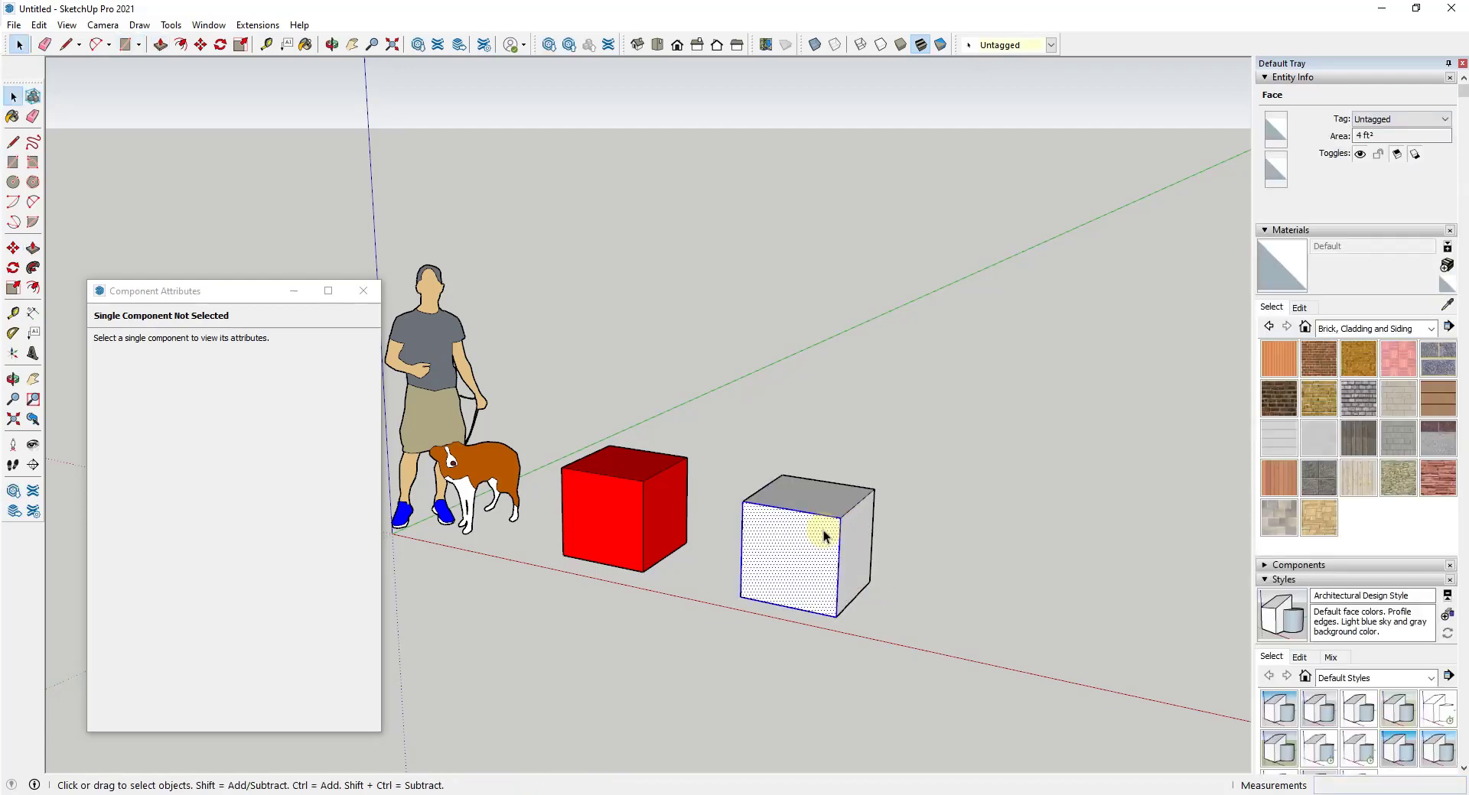
right_click(823, 530)
click(879, 647)
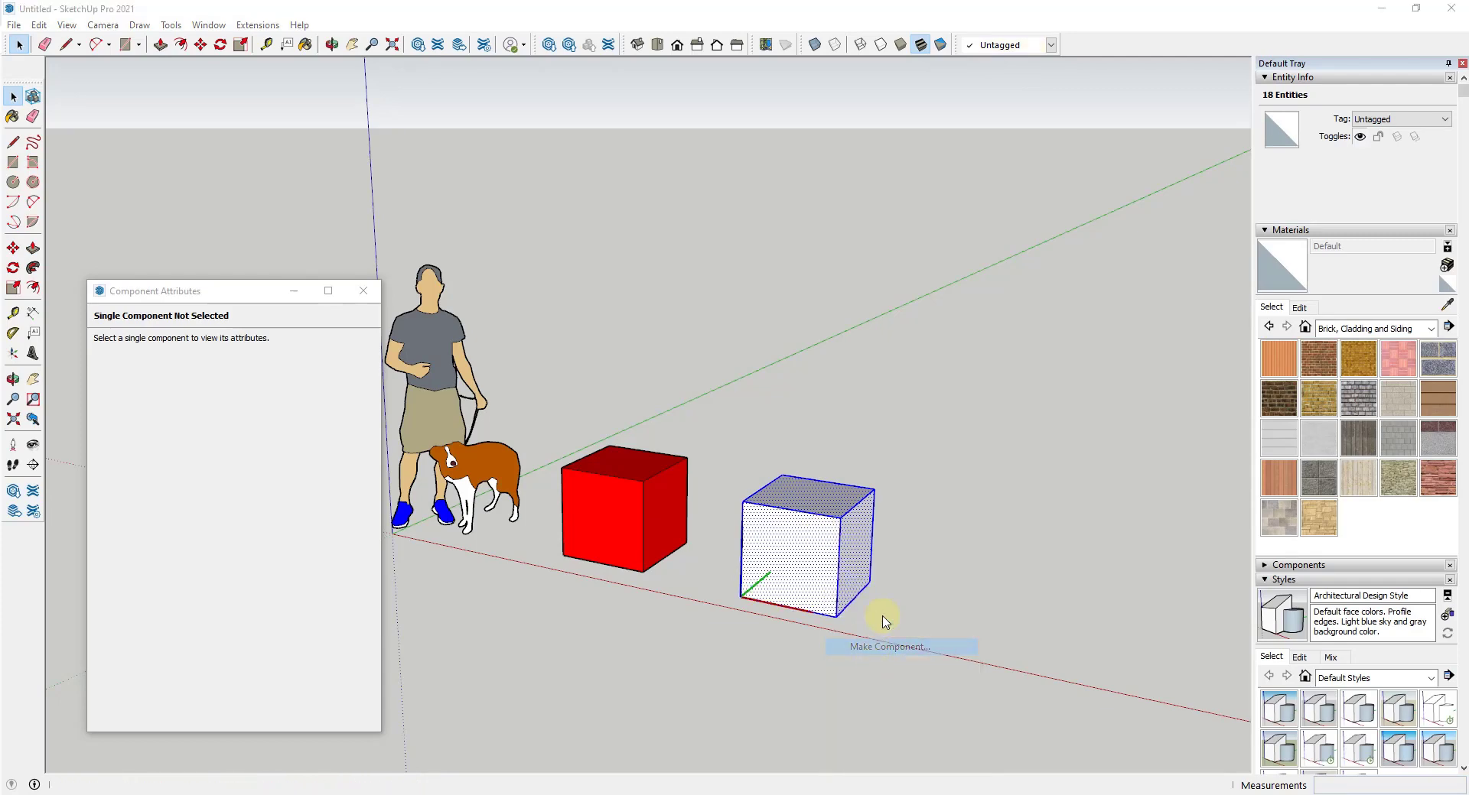
text(CubeMat)
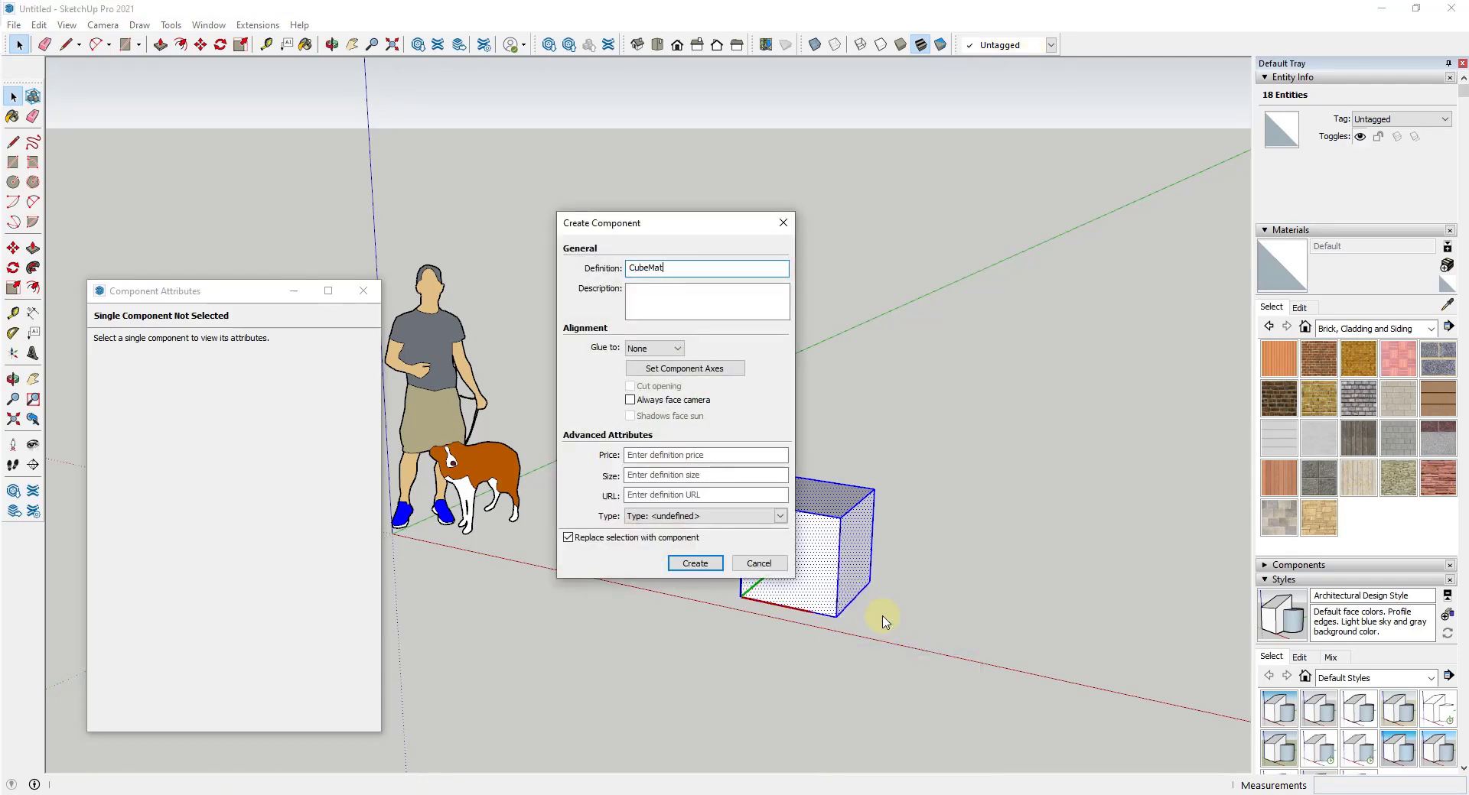
key(Return)
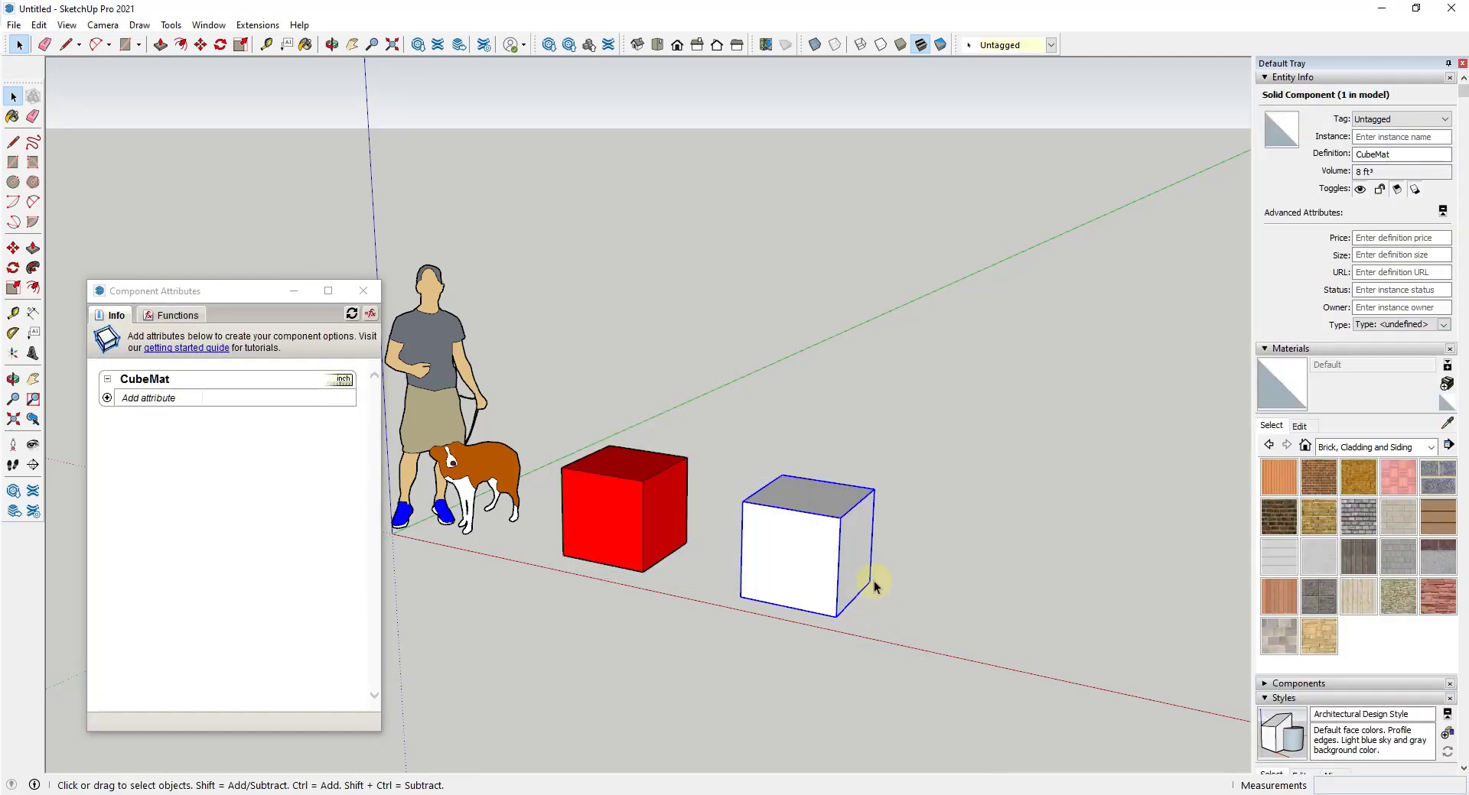
Add a Material attribute to the CubeMat component and set its value to Beadboard.
key(o)
drag(845, 556, 878, 562)
key(space)
scroll(862, 565, up, 2)
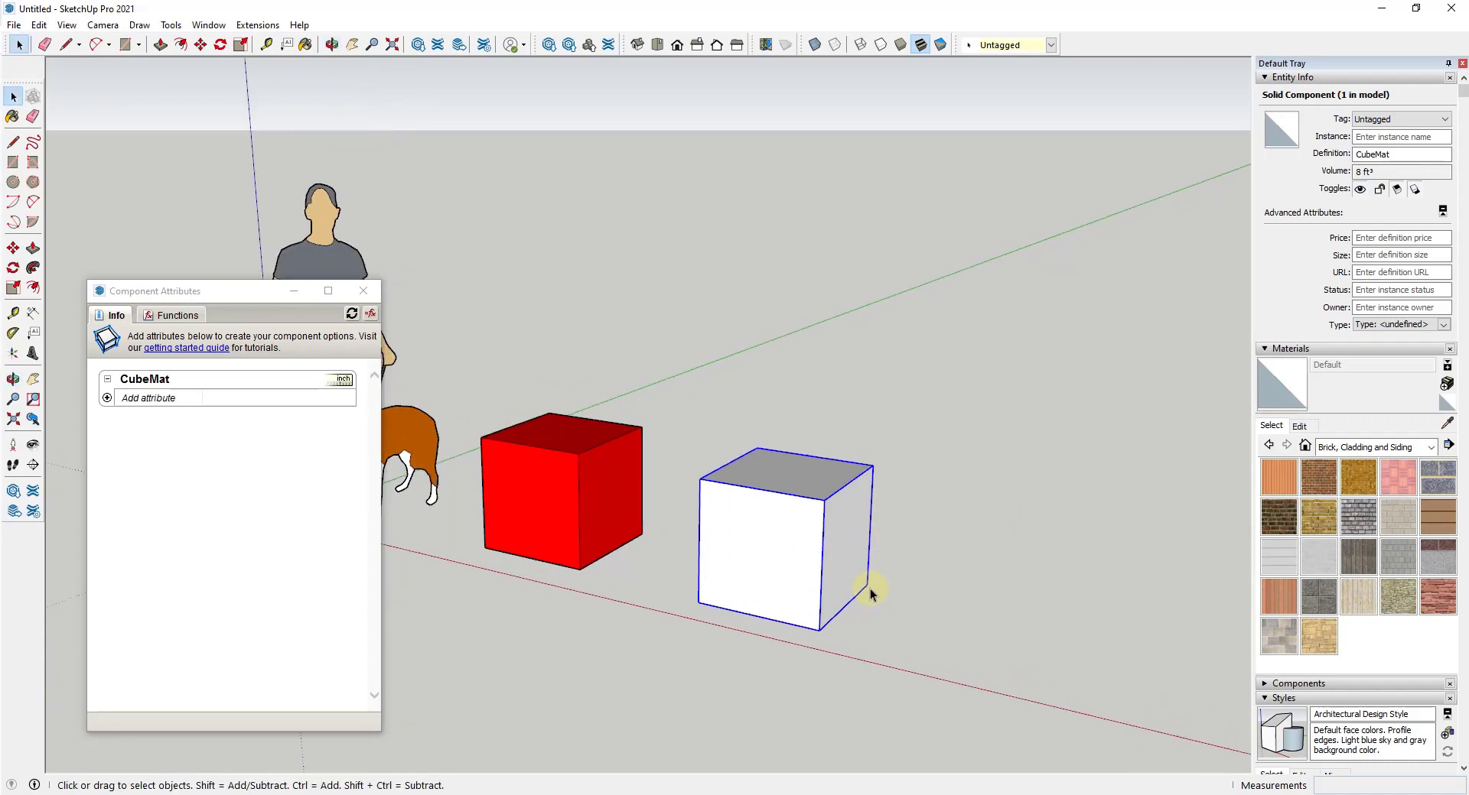
click(170, 406)
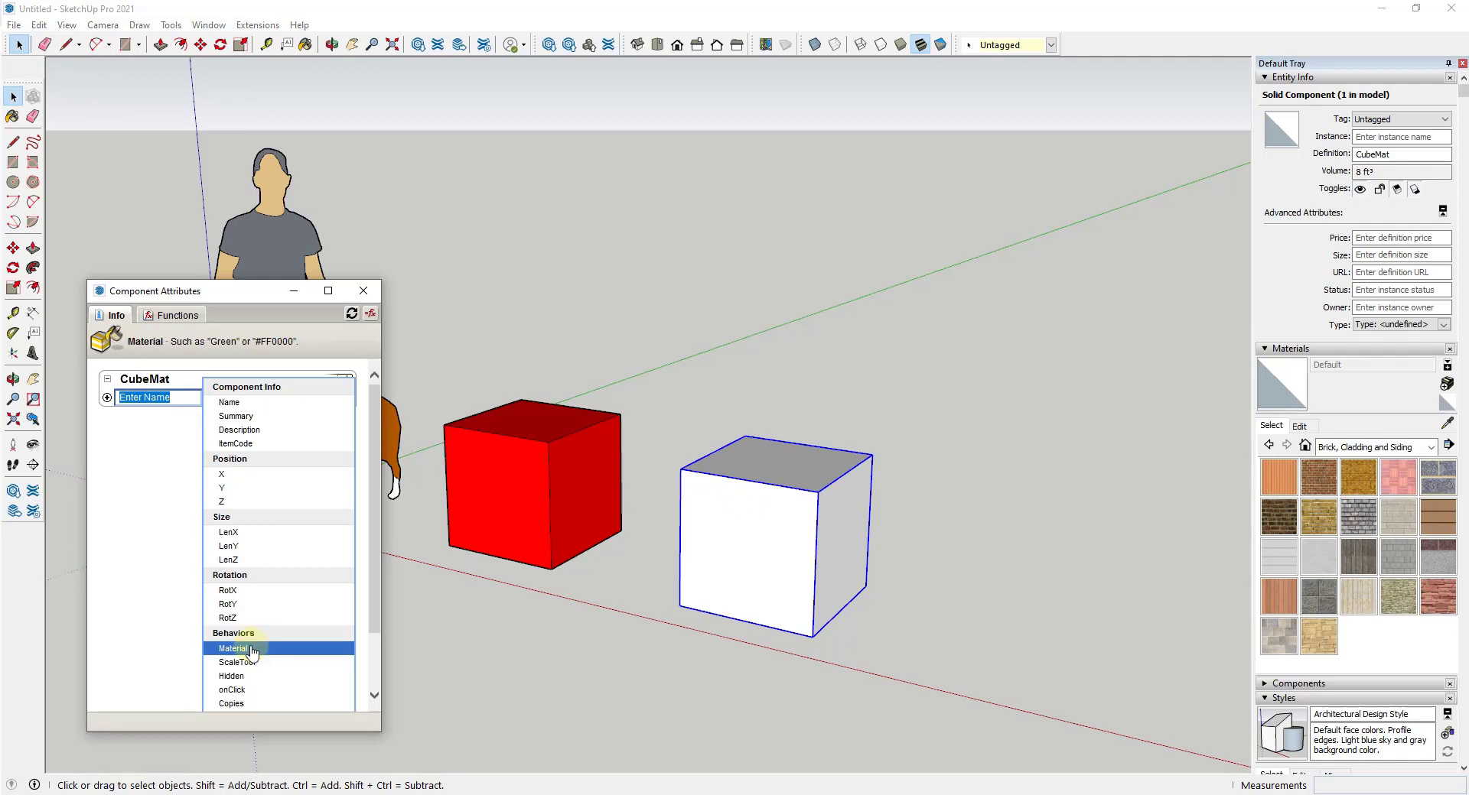
click(260, 649)
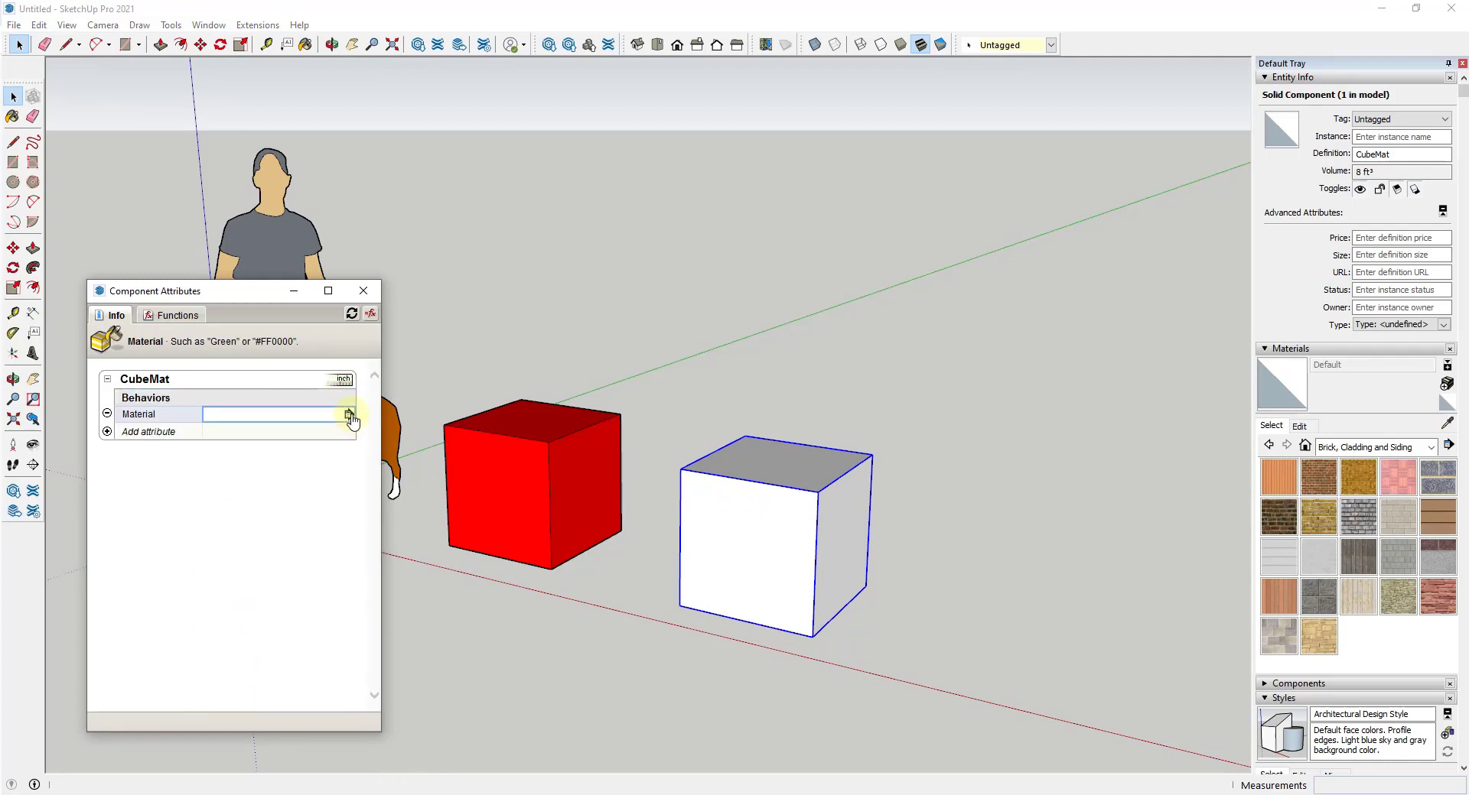
click(300, 416)
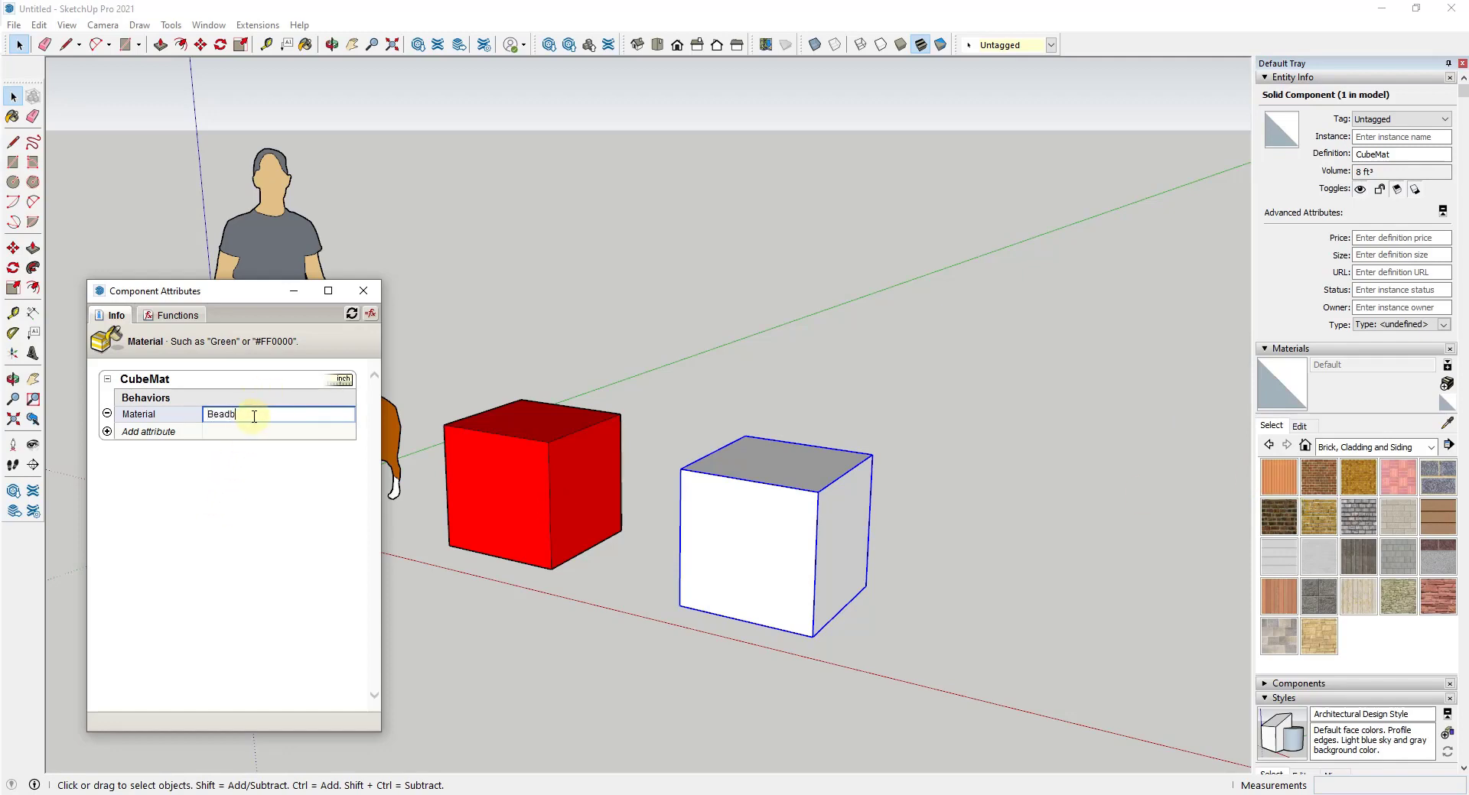
key(Return)
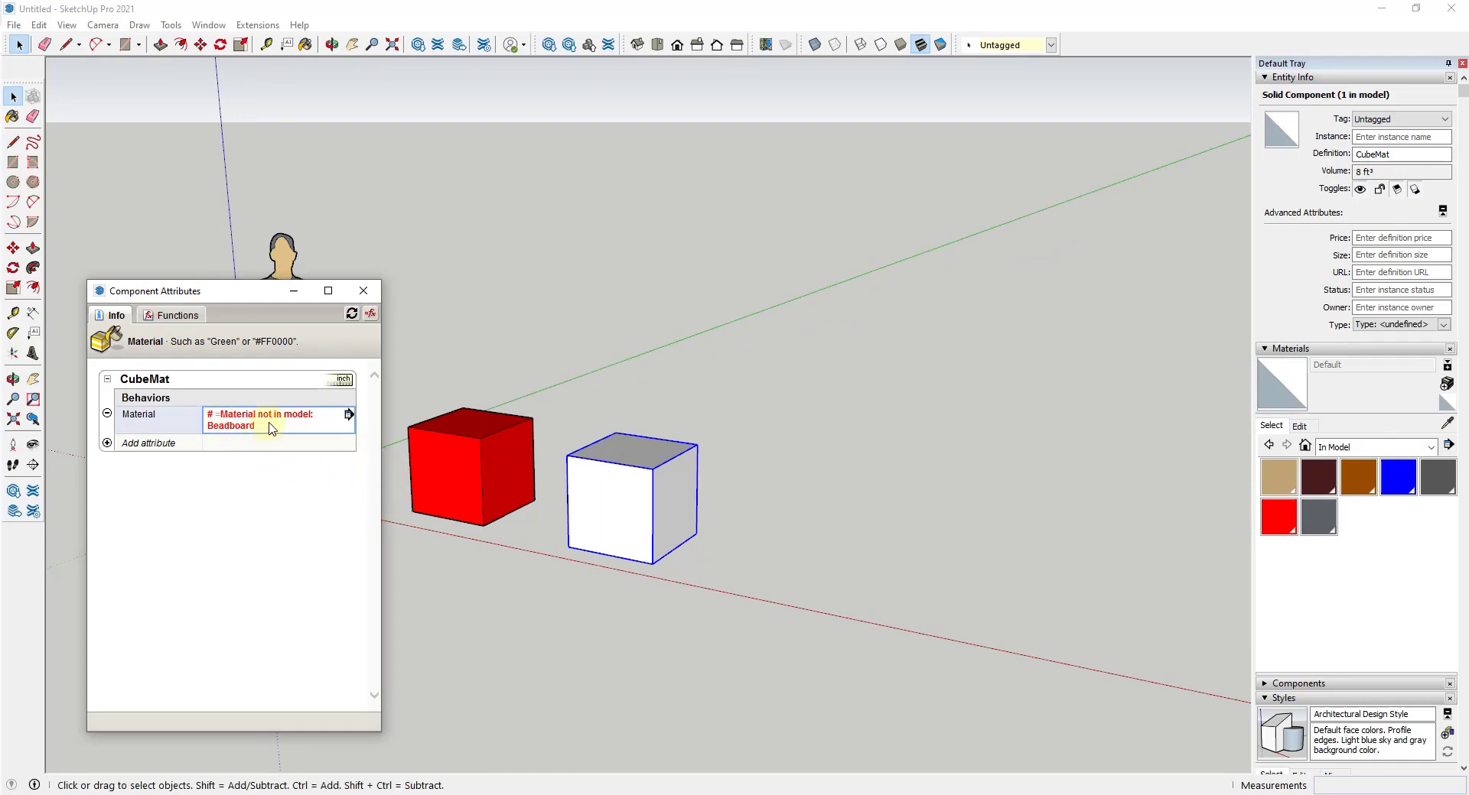
Draw a small rectangle on the ground beside the white cube and paint it with Beadboard from the Brick, Cladding and Siding materials.
click(1350, 448)
click(1348, 466)
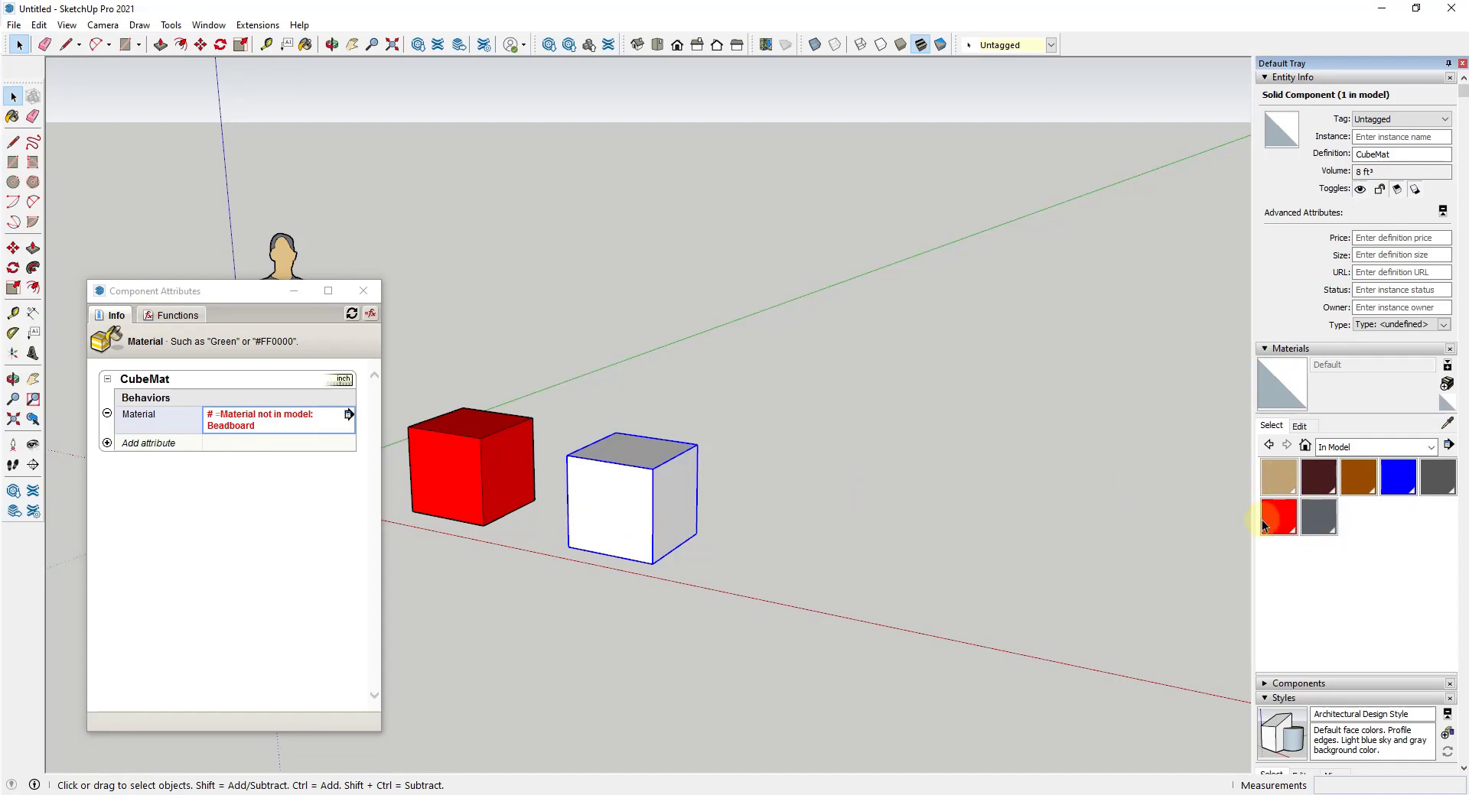
click(1343, 448)
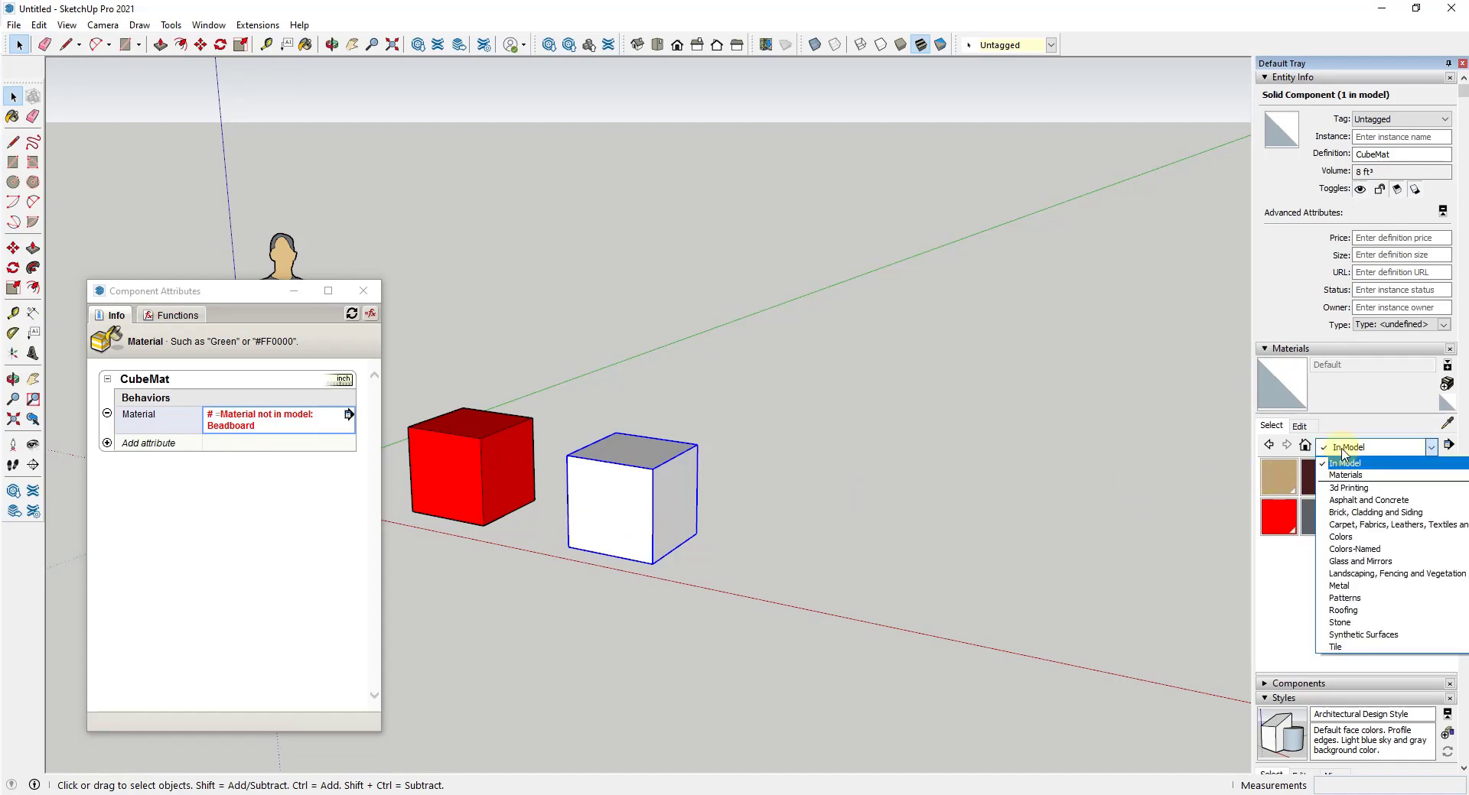
click(1365, 513)
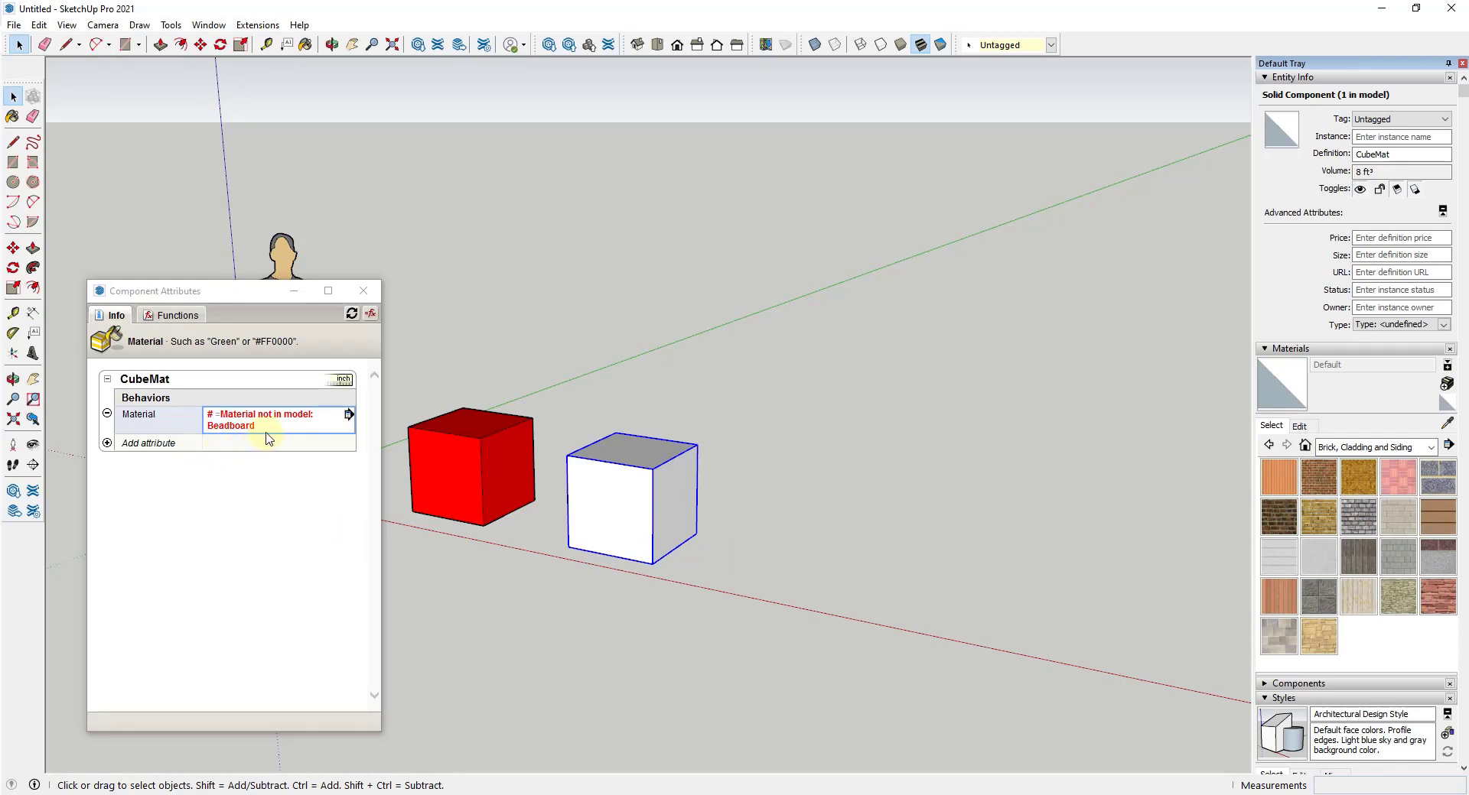
click(777, 582)
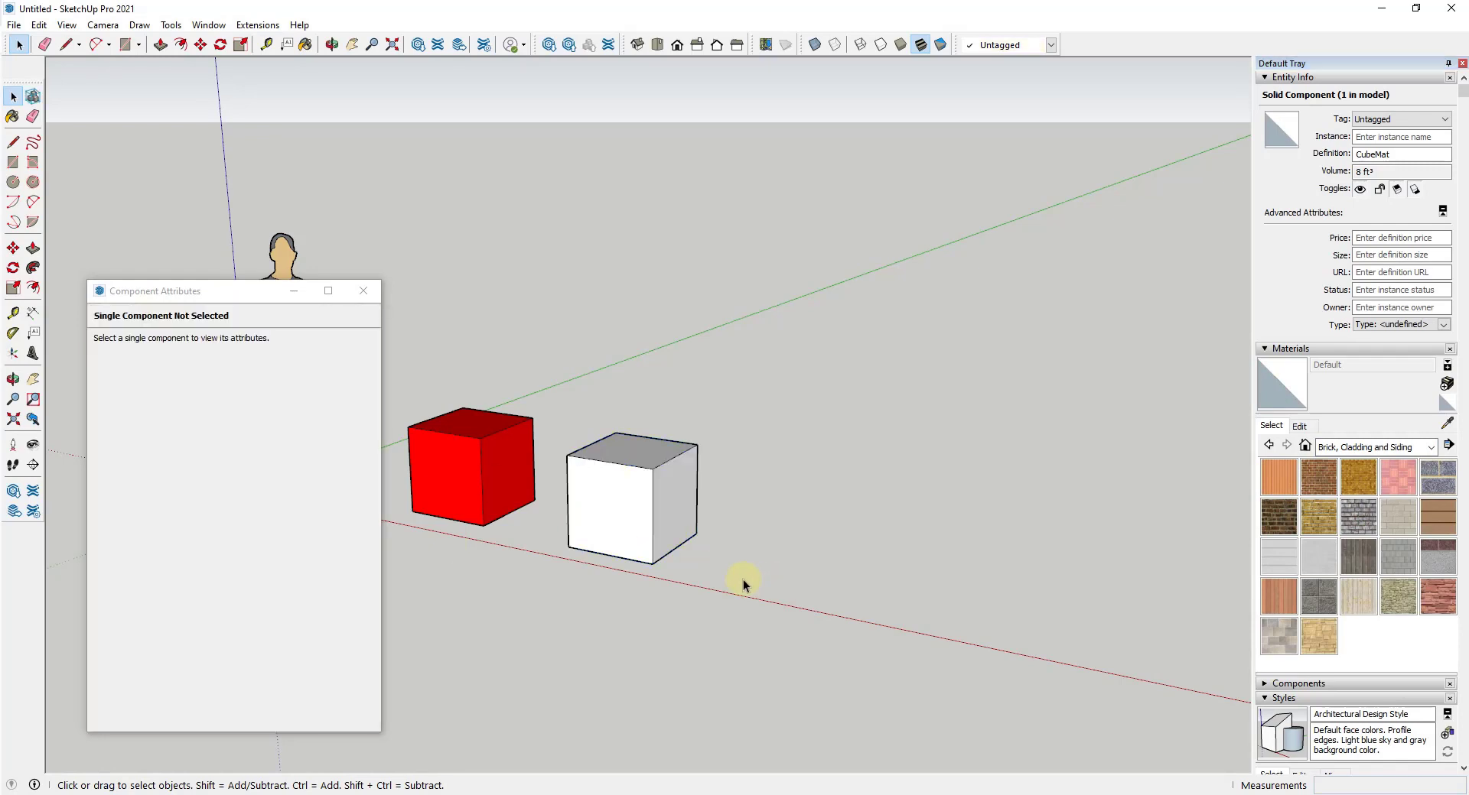
key(r)
click(706, 574)
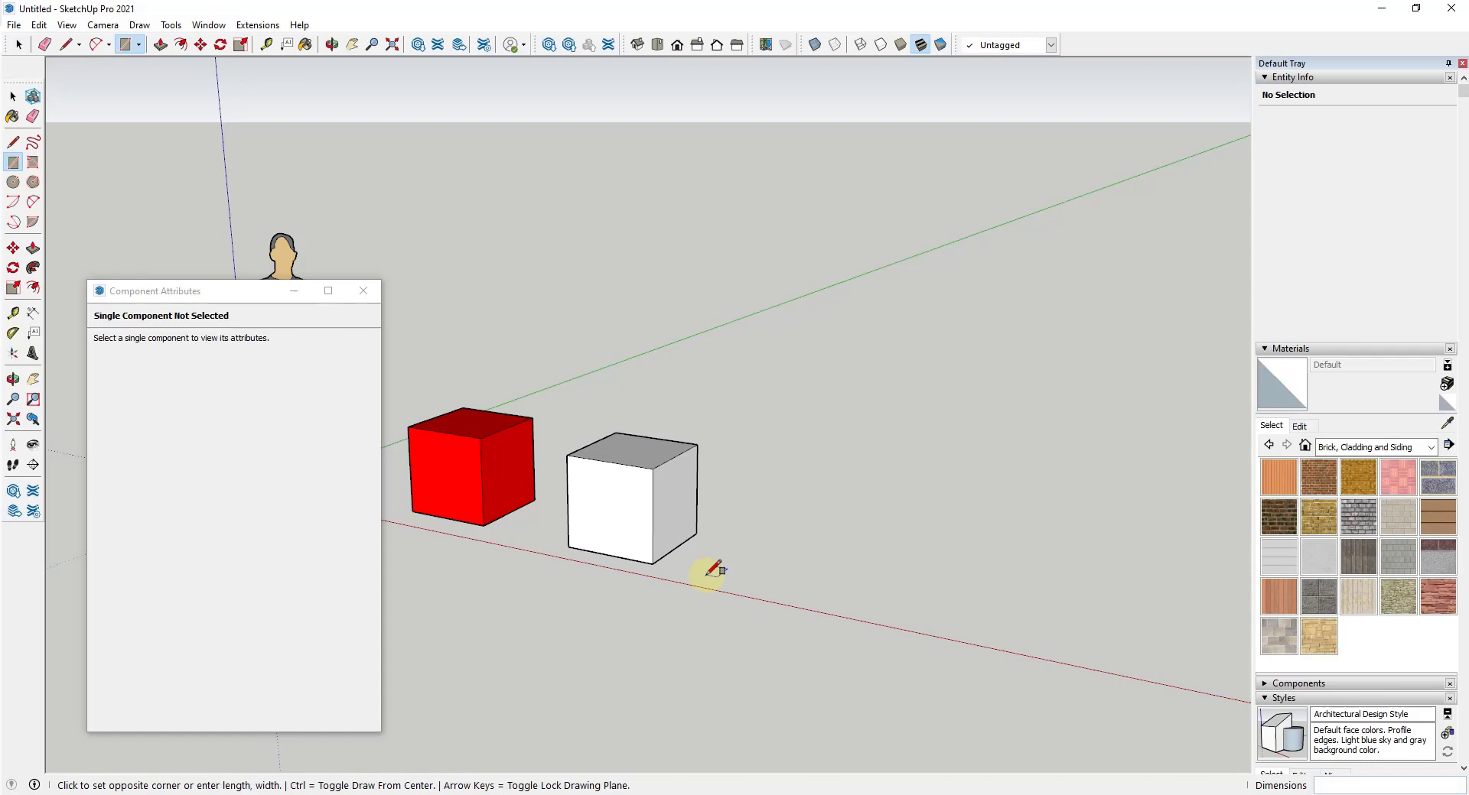
click(760, 567)
key(space)
click(1286, 479)
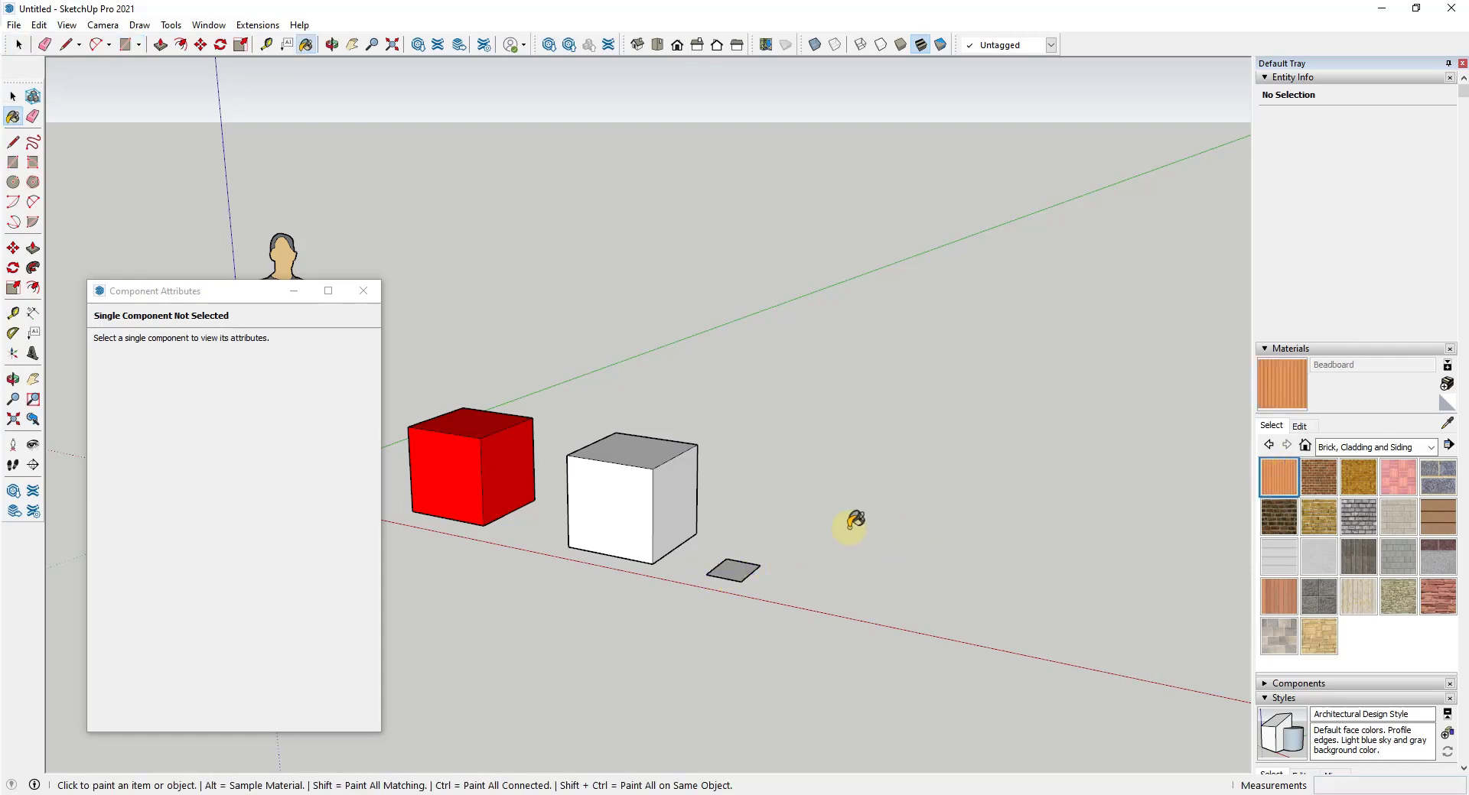
click(731, 570)
key(space)
Reapply the CubeMat component's Material attribute by setting it to Default and back to Beadboard.
click(662, 518)
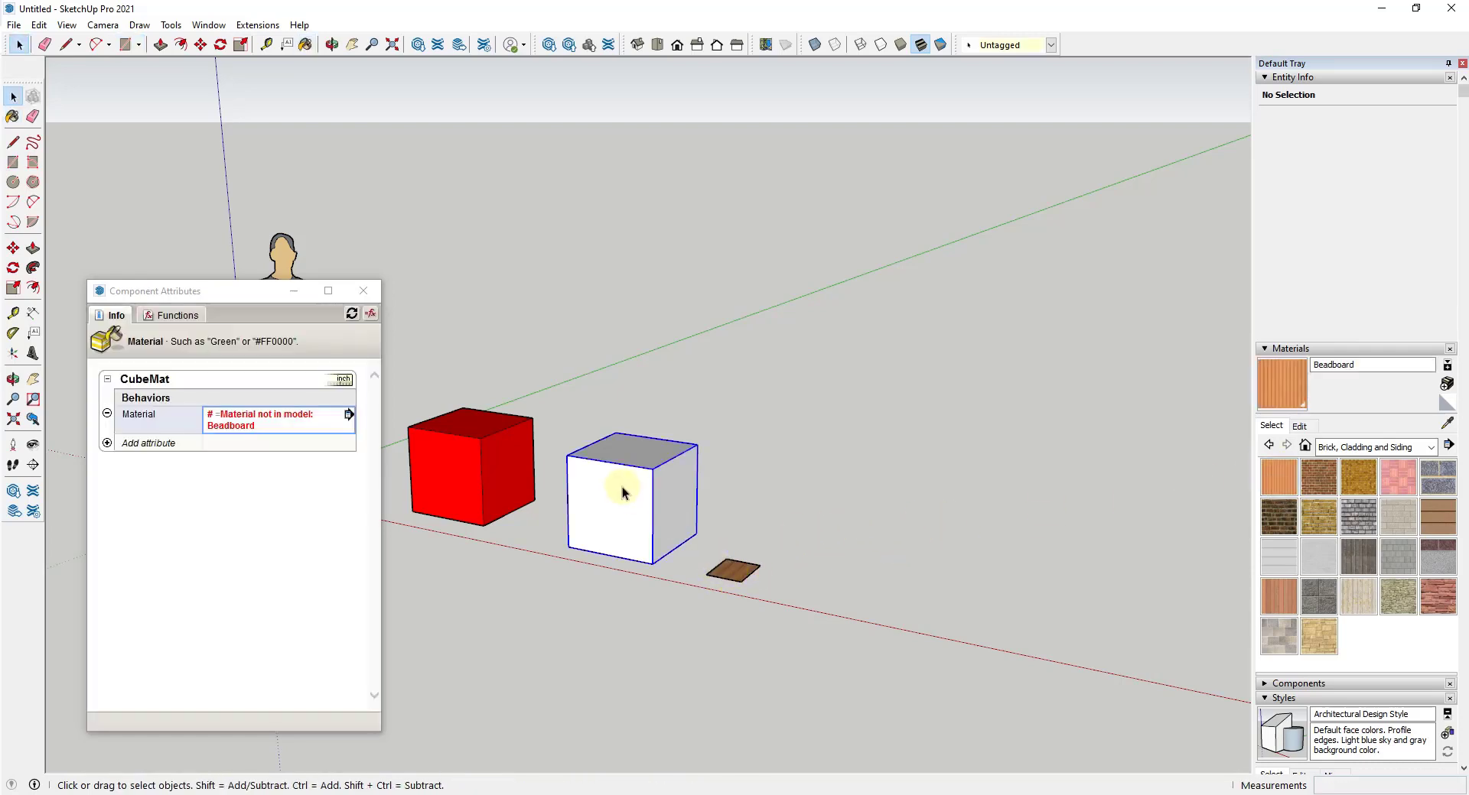
click(351, 317)
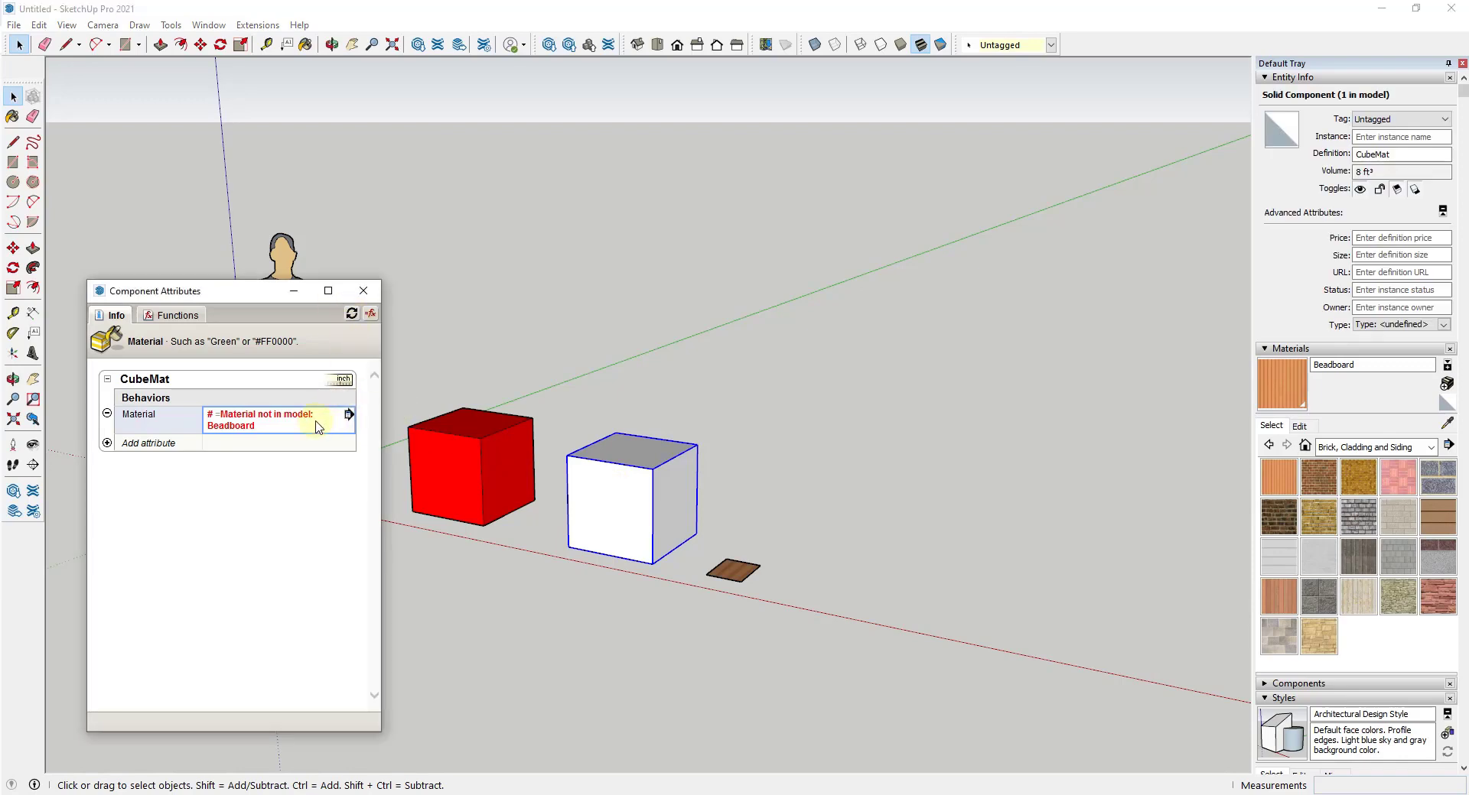
click(316, 425)
double_click(299, 415)
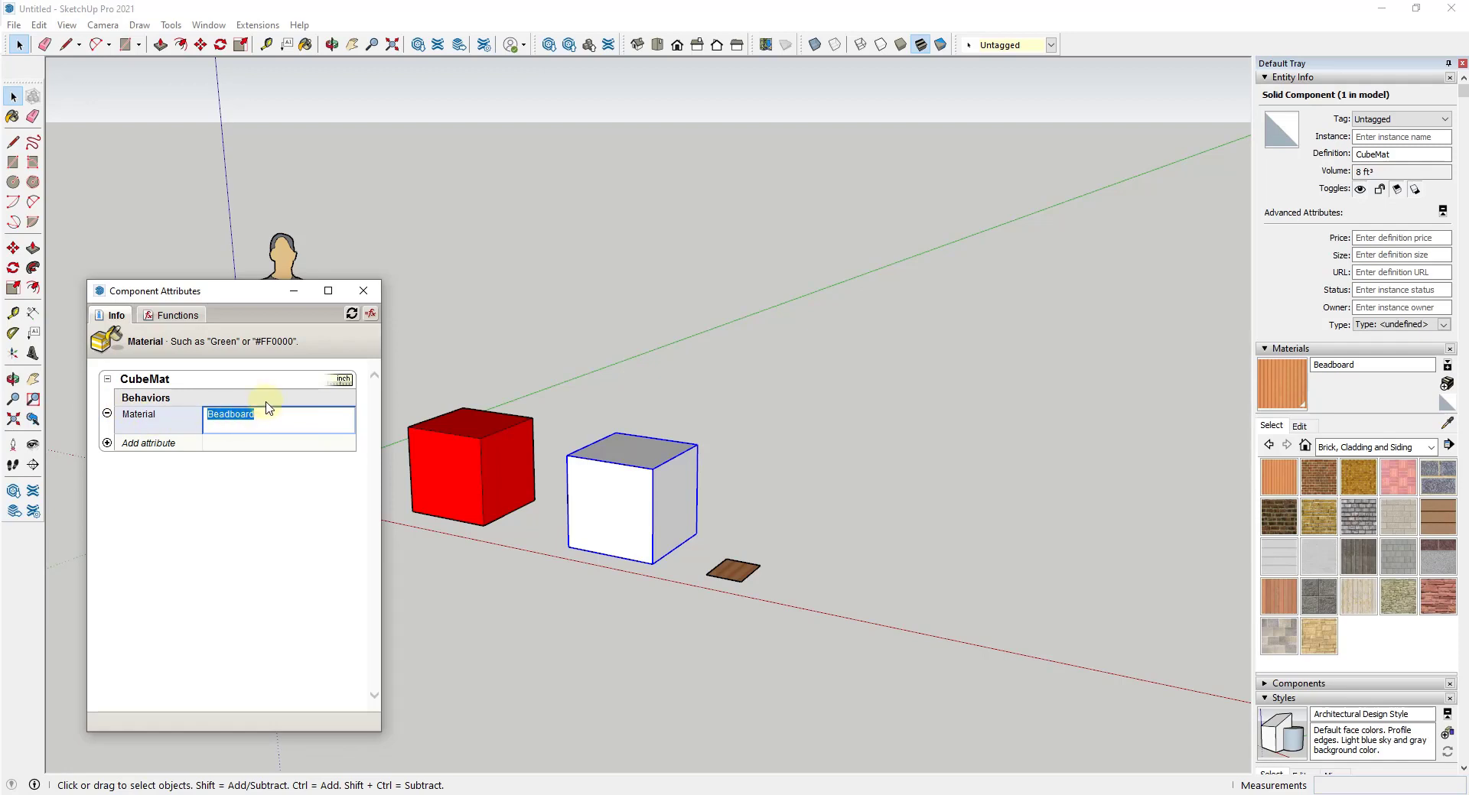
text(Default)
key(Return)
click(252, 420)
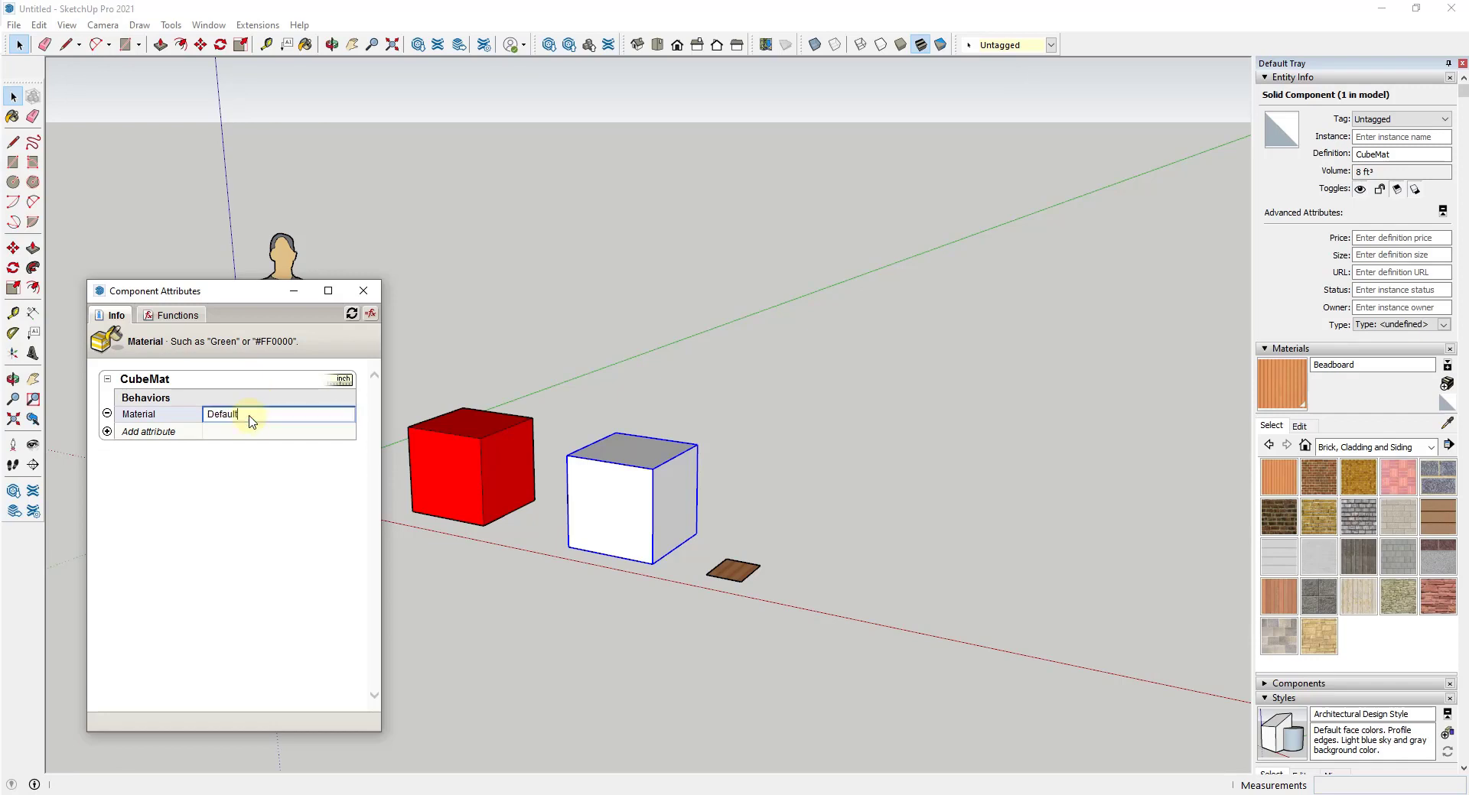
key(ctrl+a)
text(B)
key(Return)
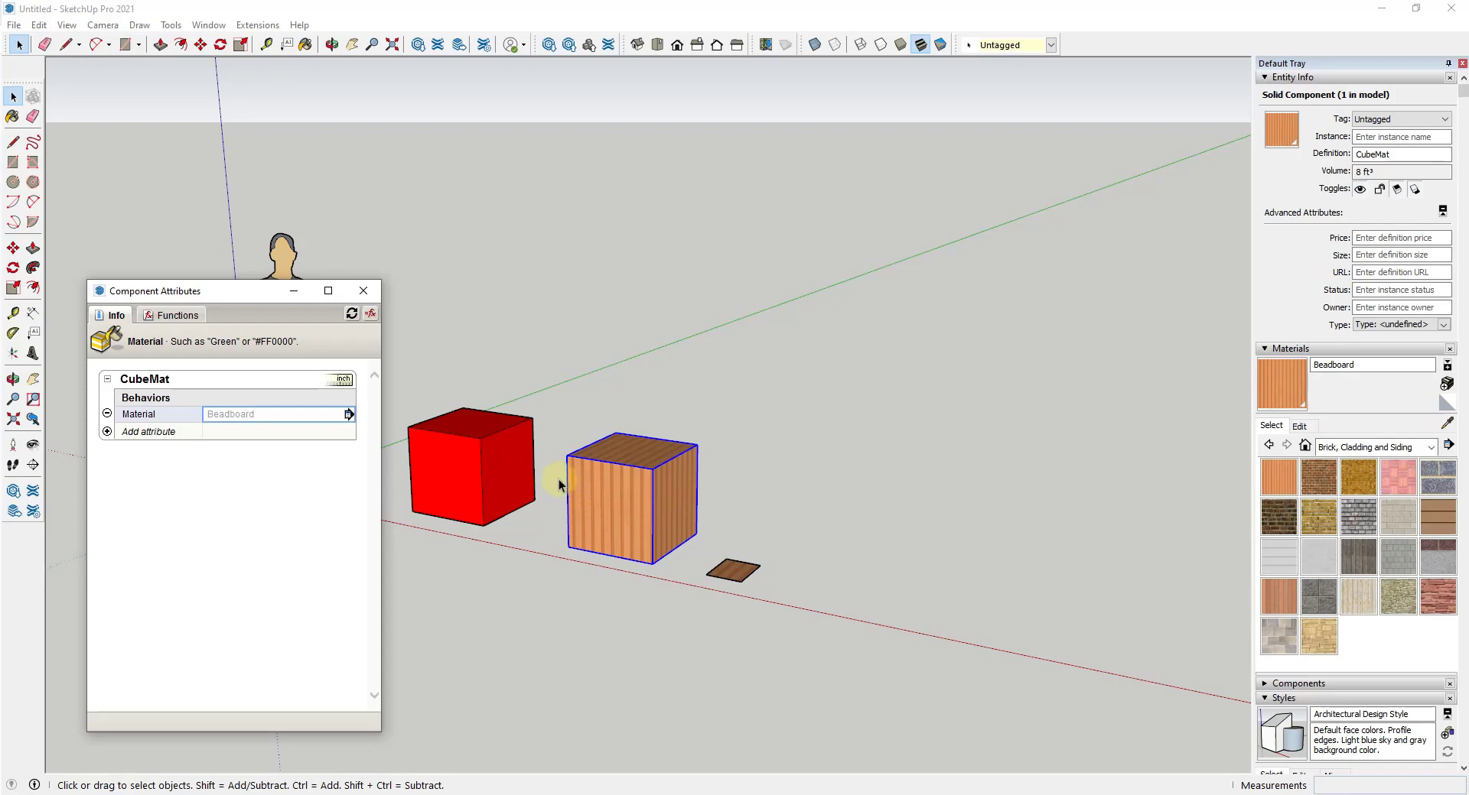
middle_drag(558, 484, 740, 495)
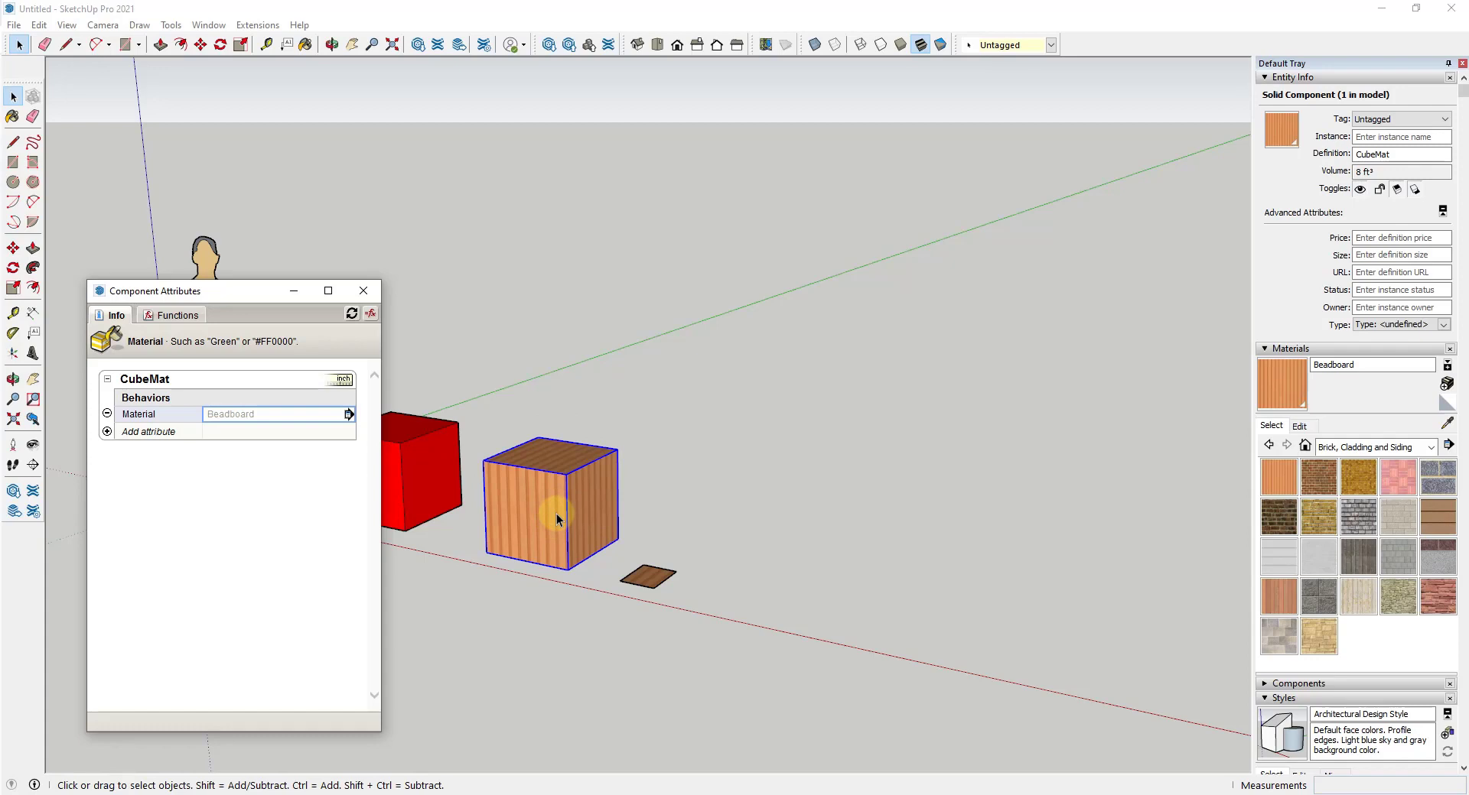
drag(570, 529, 575, 551)
key(space)
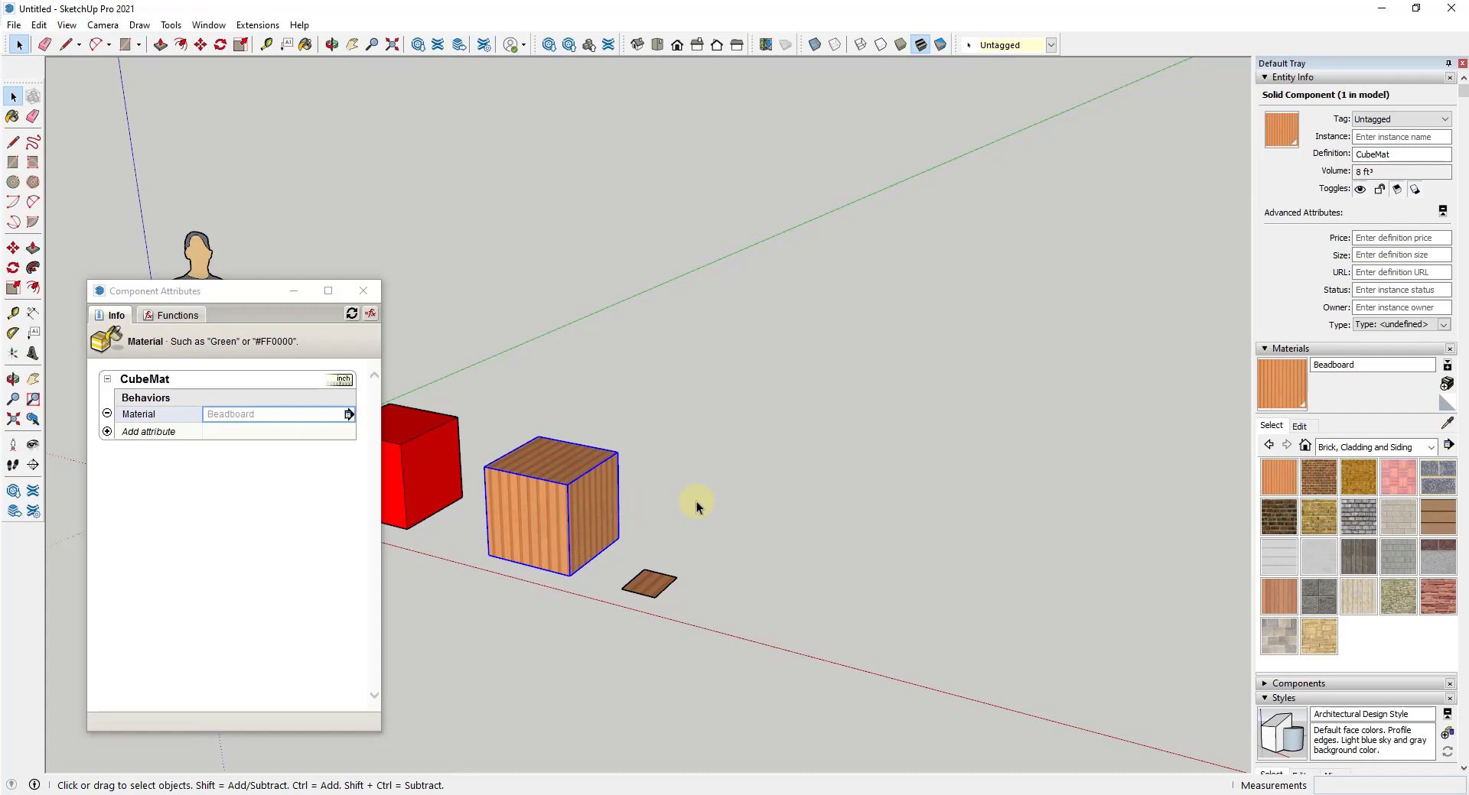
middle_drag(736, 612, 797, 548)
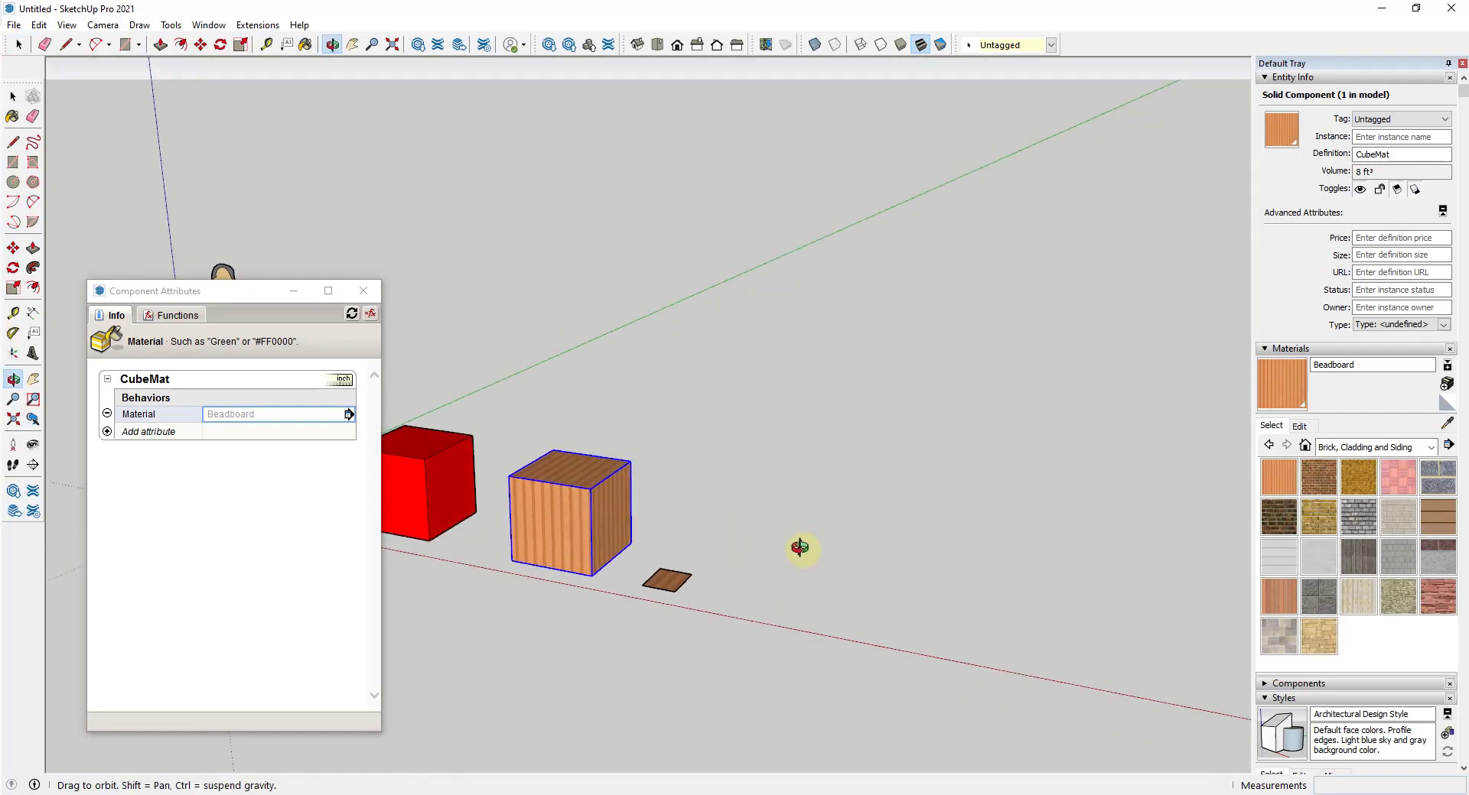
scroll(1000, 607, up, 3)
scroll(767, 566, down, 1)
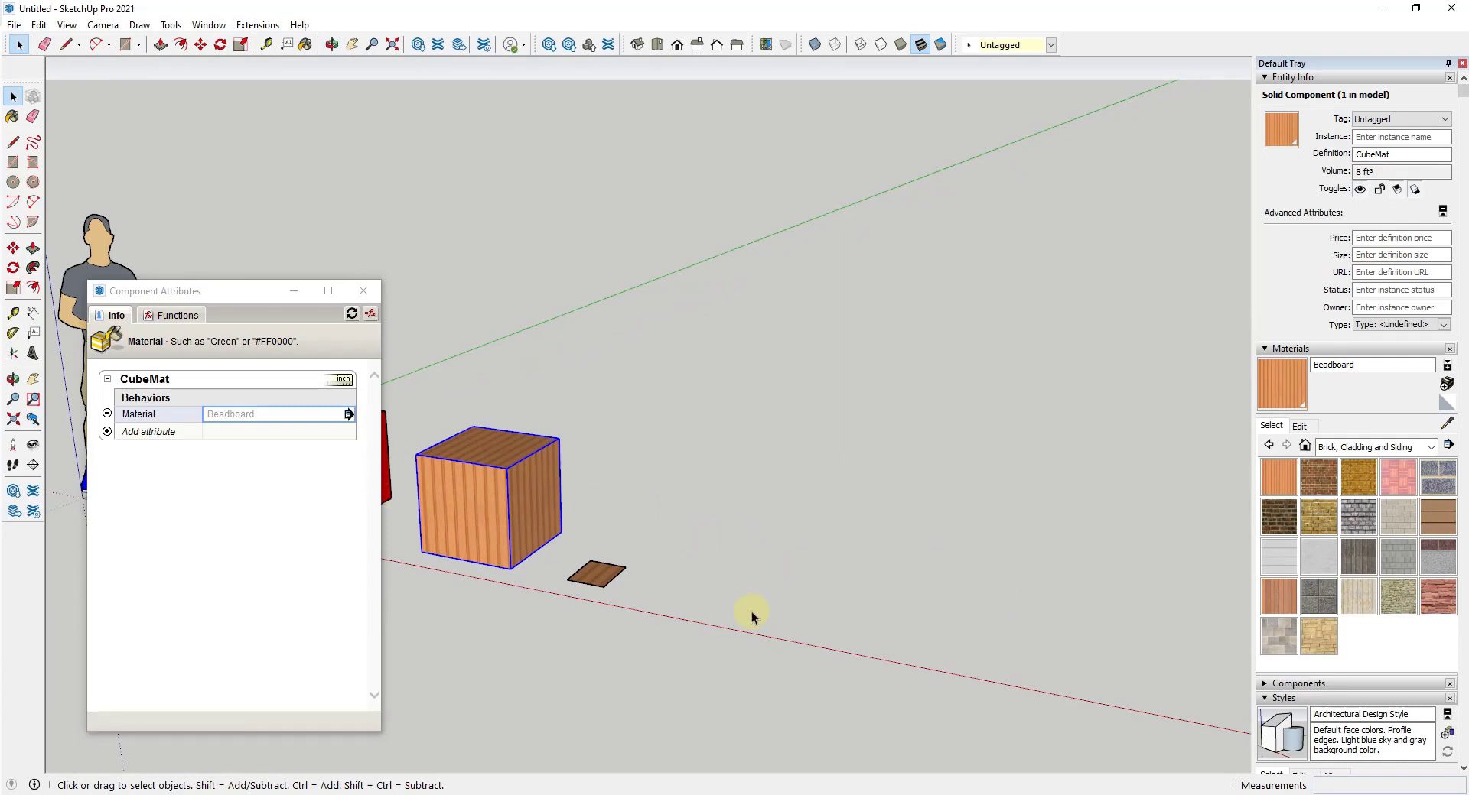
Draw a 2' by 2' rectangle on the ground beyond the small Beadboard swatch.
click(706, 590)
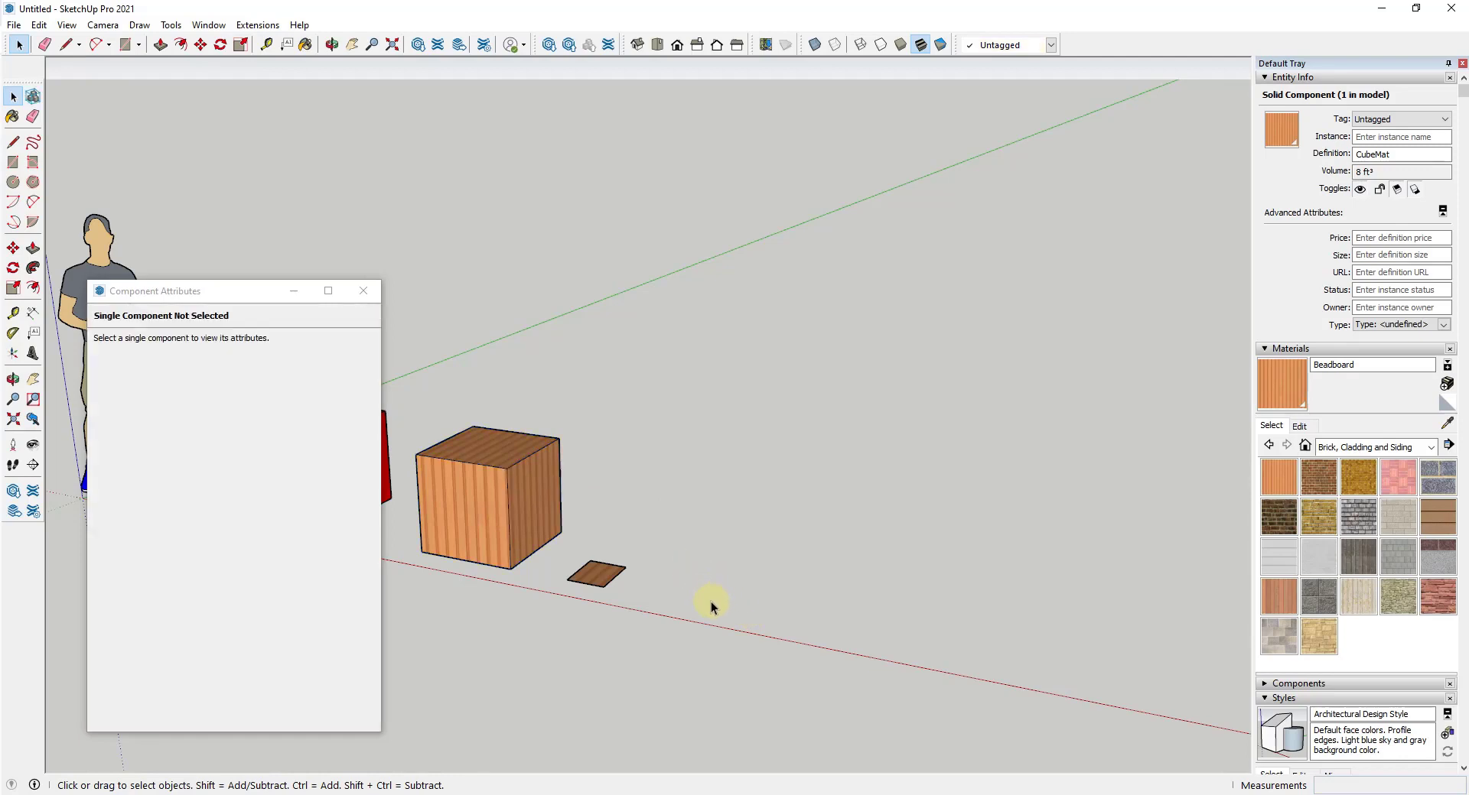
key(r)
click(679, 604)
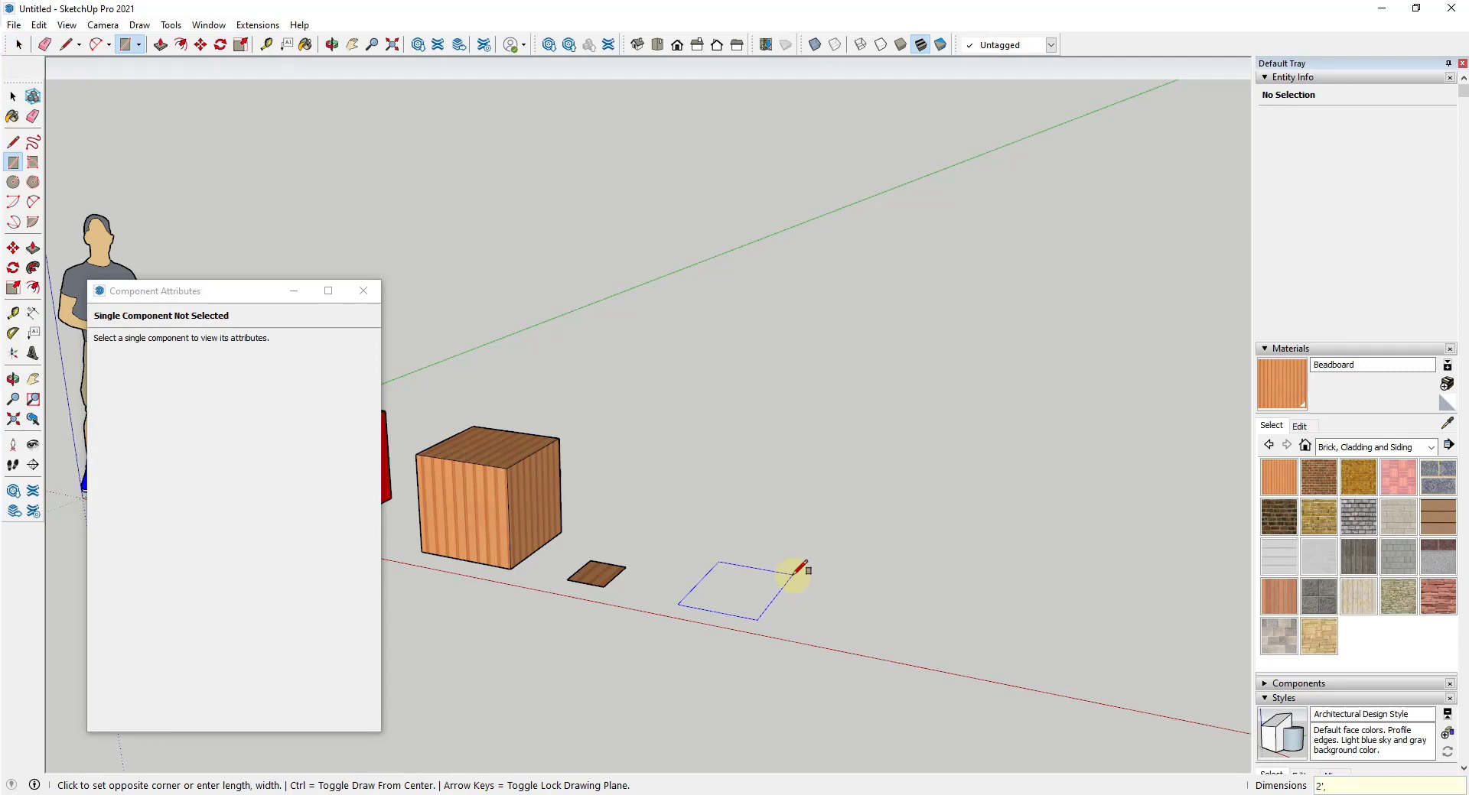
text(2',2')
key(Return)
Extrude the new 2' by 2' rectangle upward 2' with Push/Pull to form a third cube.
key(p)
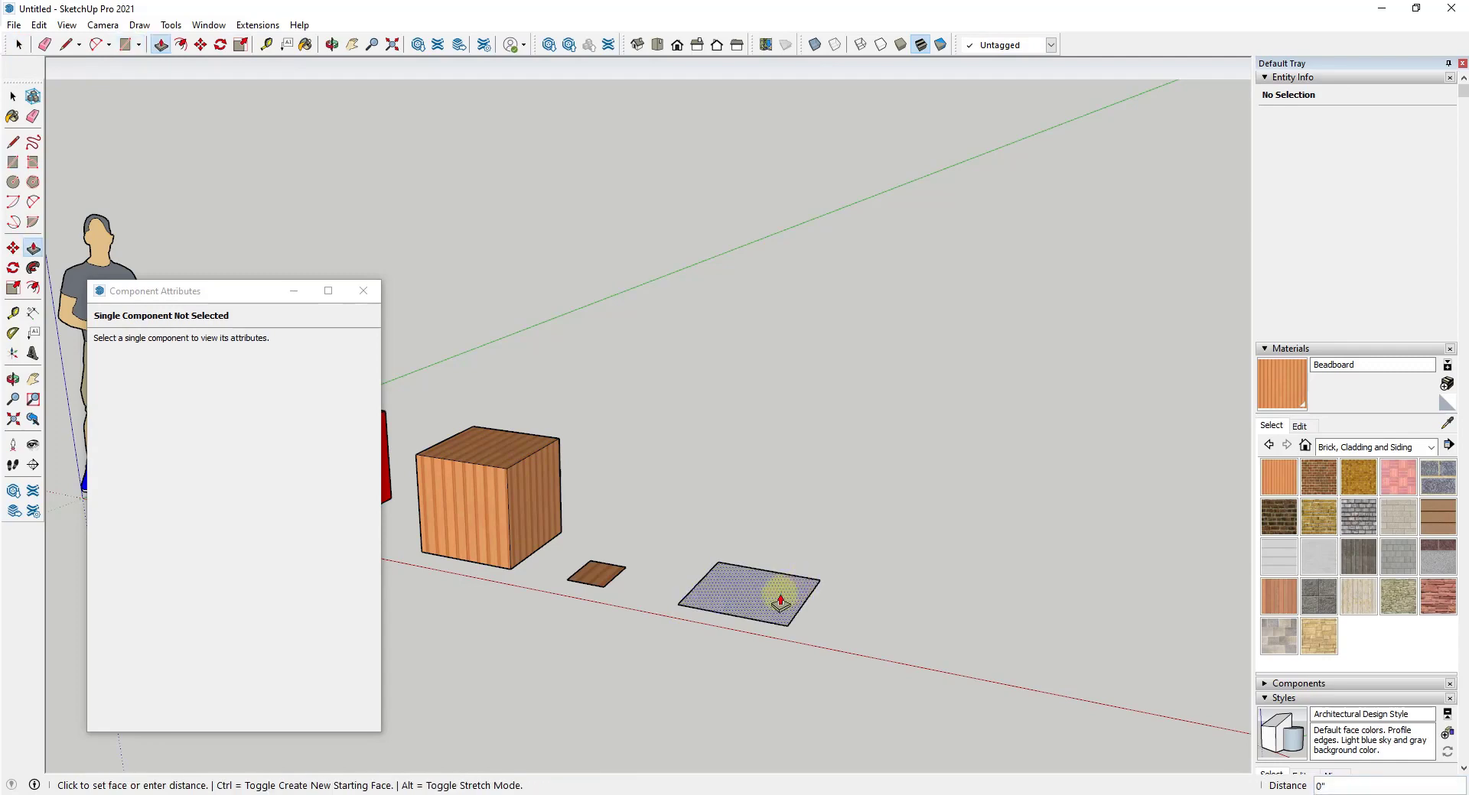
click(777, 596)
key(Return)
key(space)
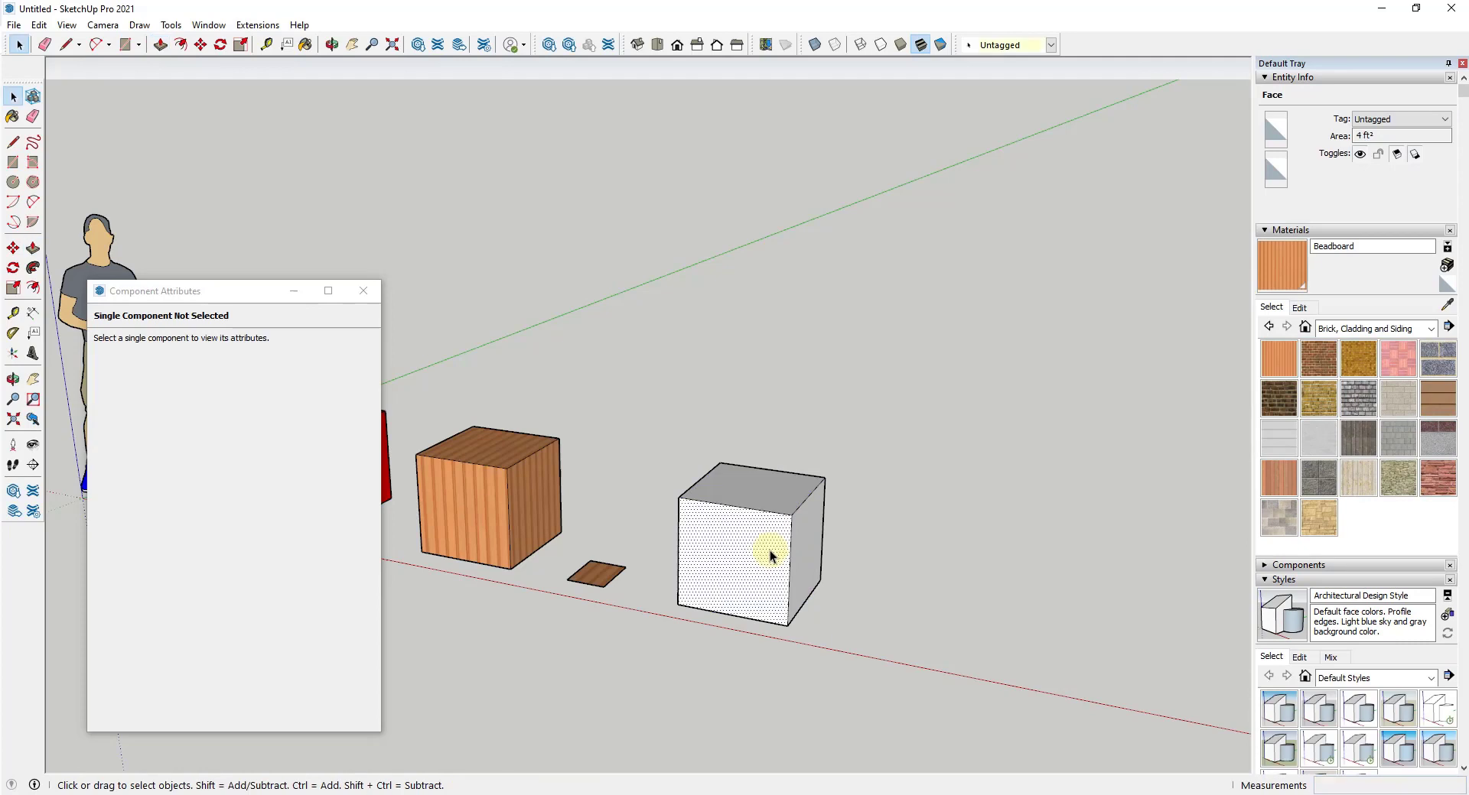
Make the whole third cube a component with the definition name CubePackage.
triple_click(770, 550)
right_click(769, 548)
click(836, 663)
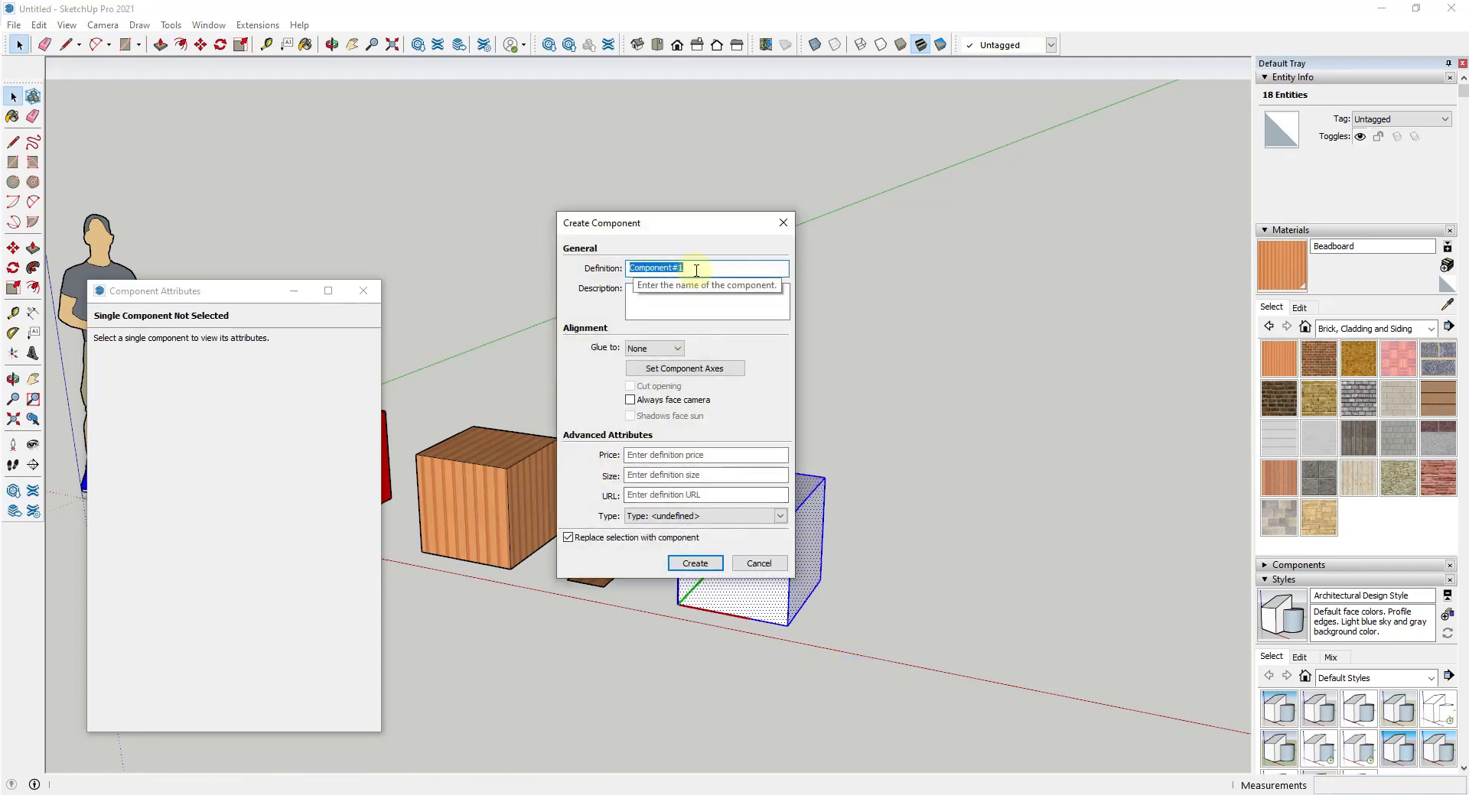
text(CubePackage)
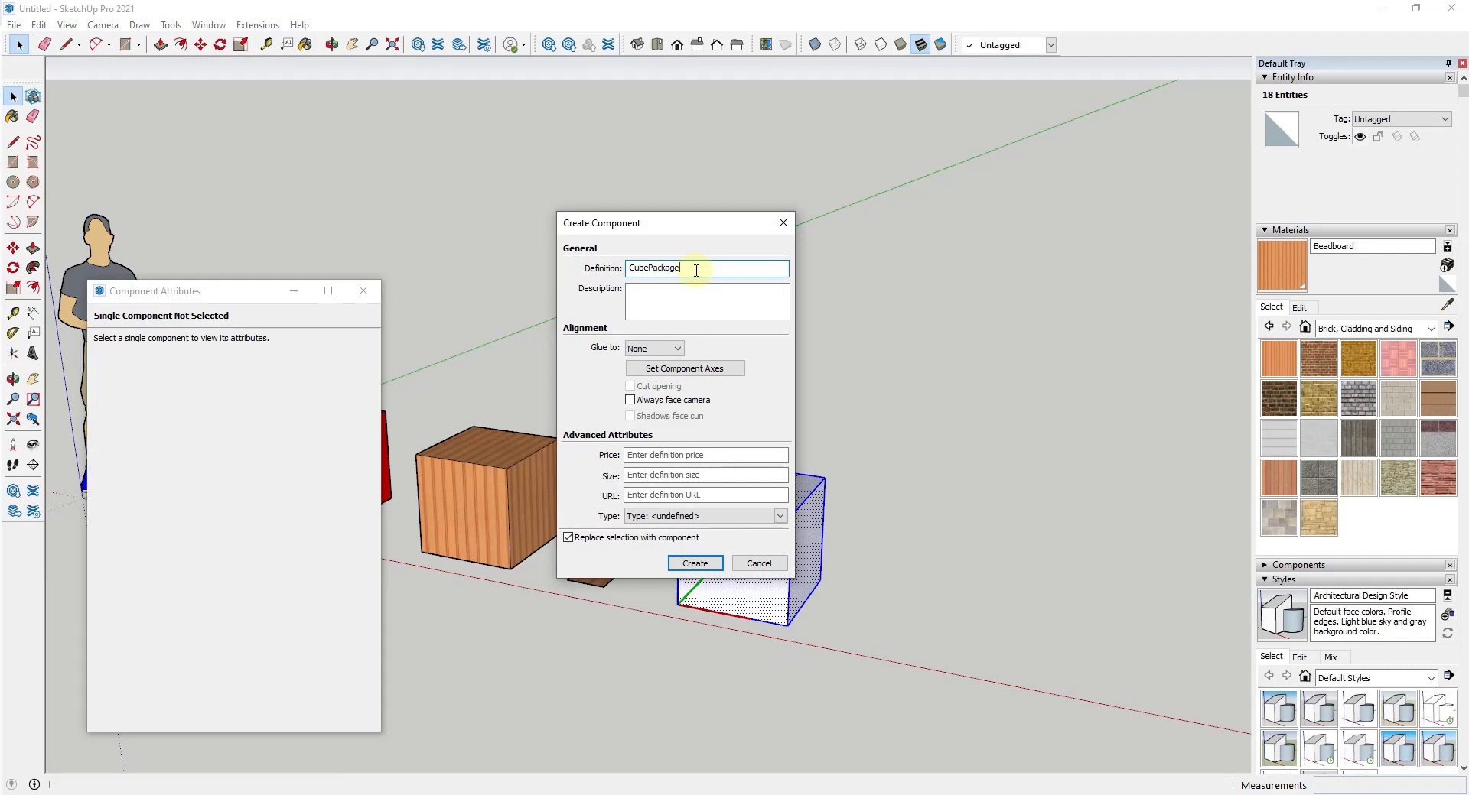
key(Return)
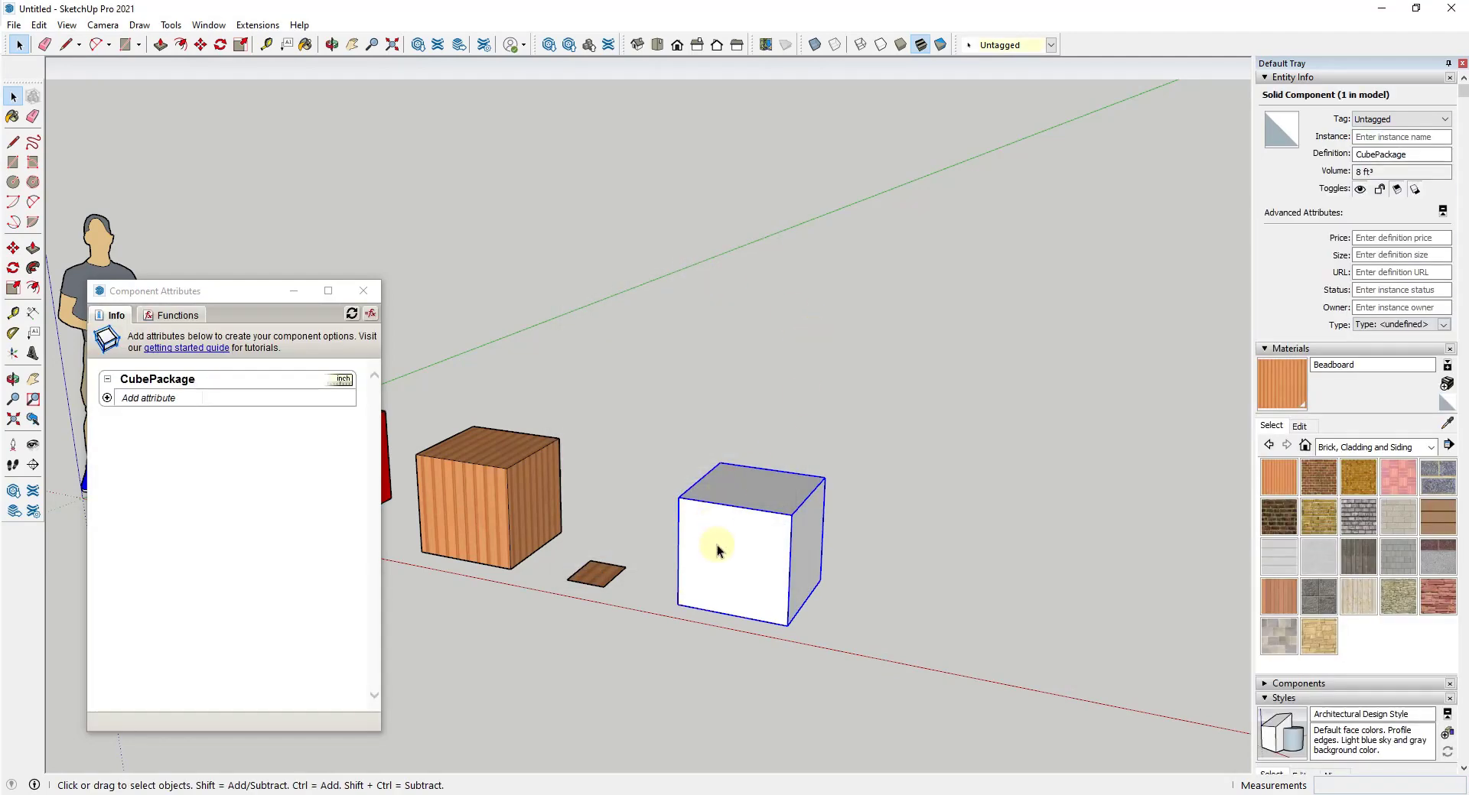
Add a Material attribute to the CubePackage component and set its value to the library material name Brick Antique 01.
scroll(842, 576, up, 5)
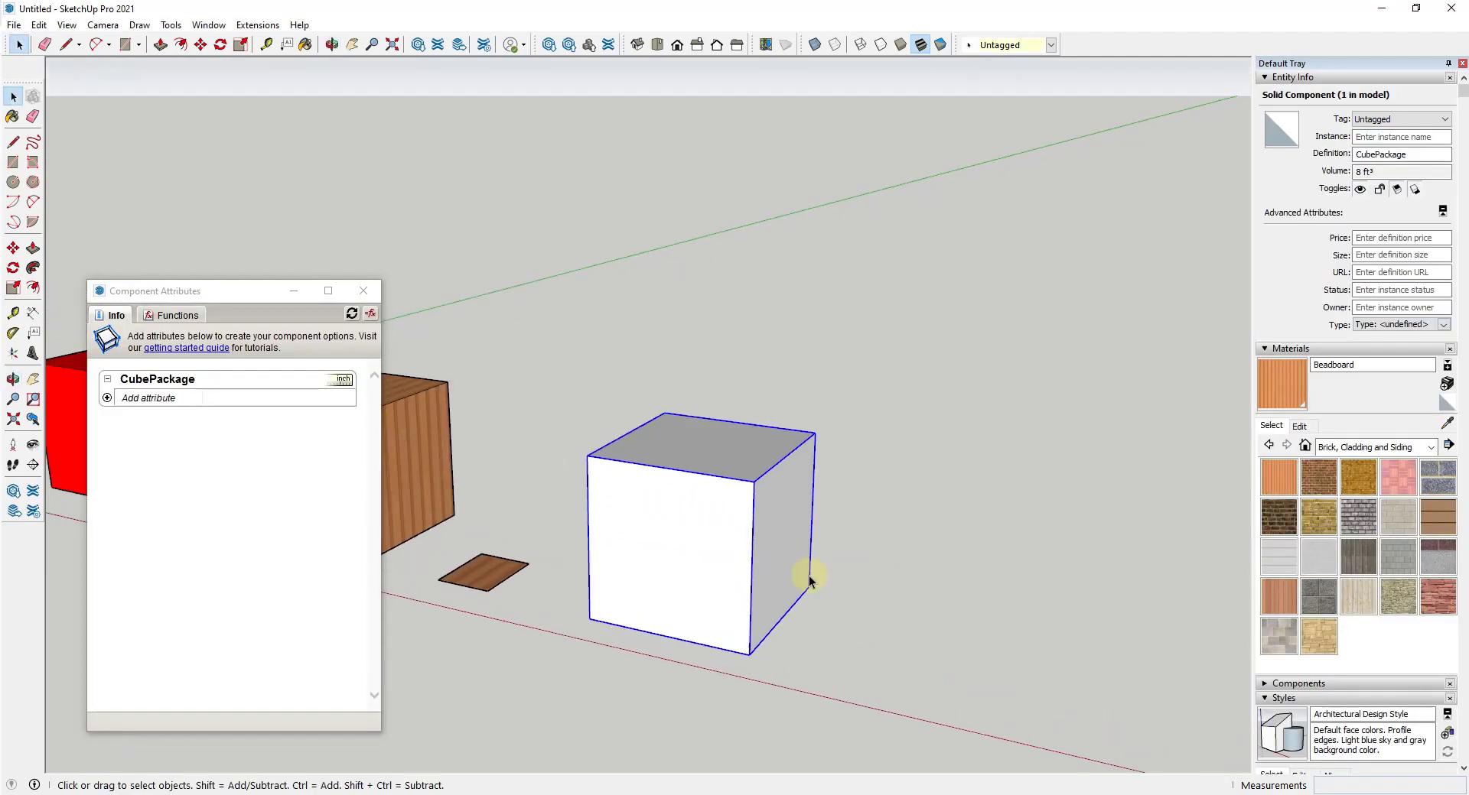
scroll(790, 514, up, 3)
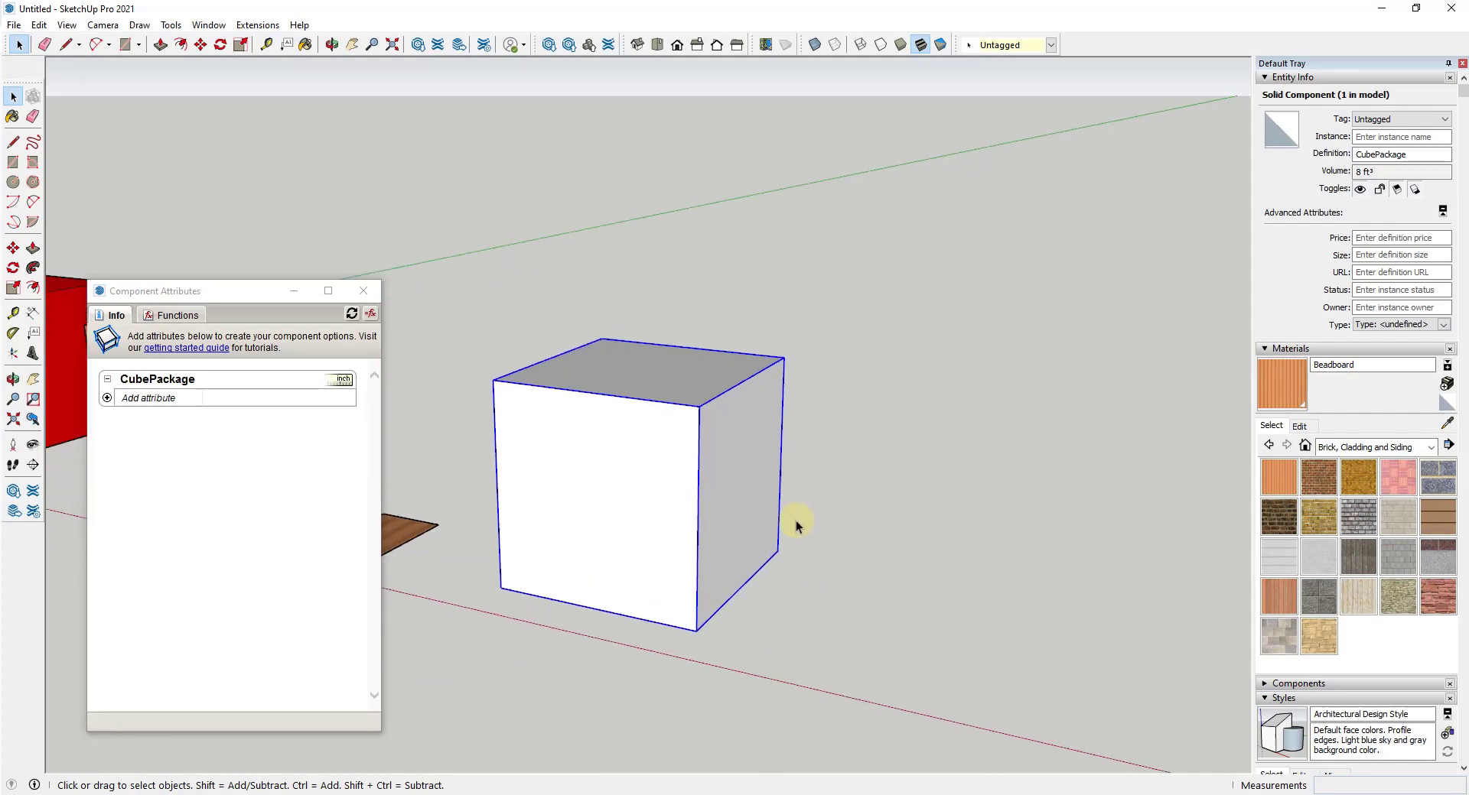
click(1319, 484)
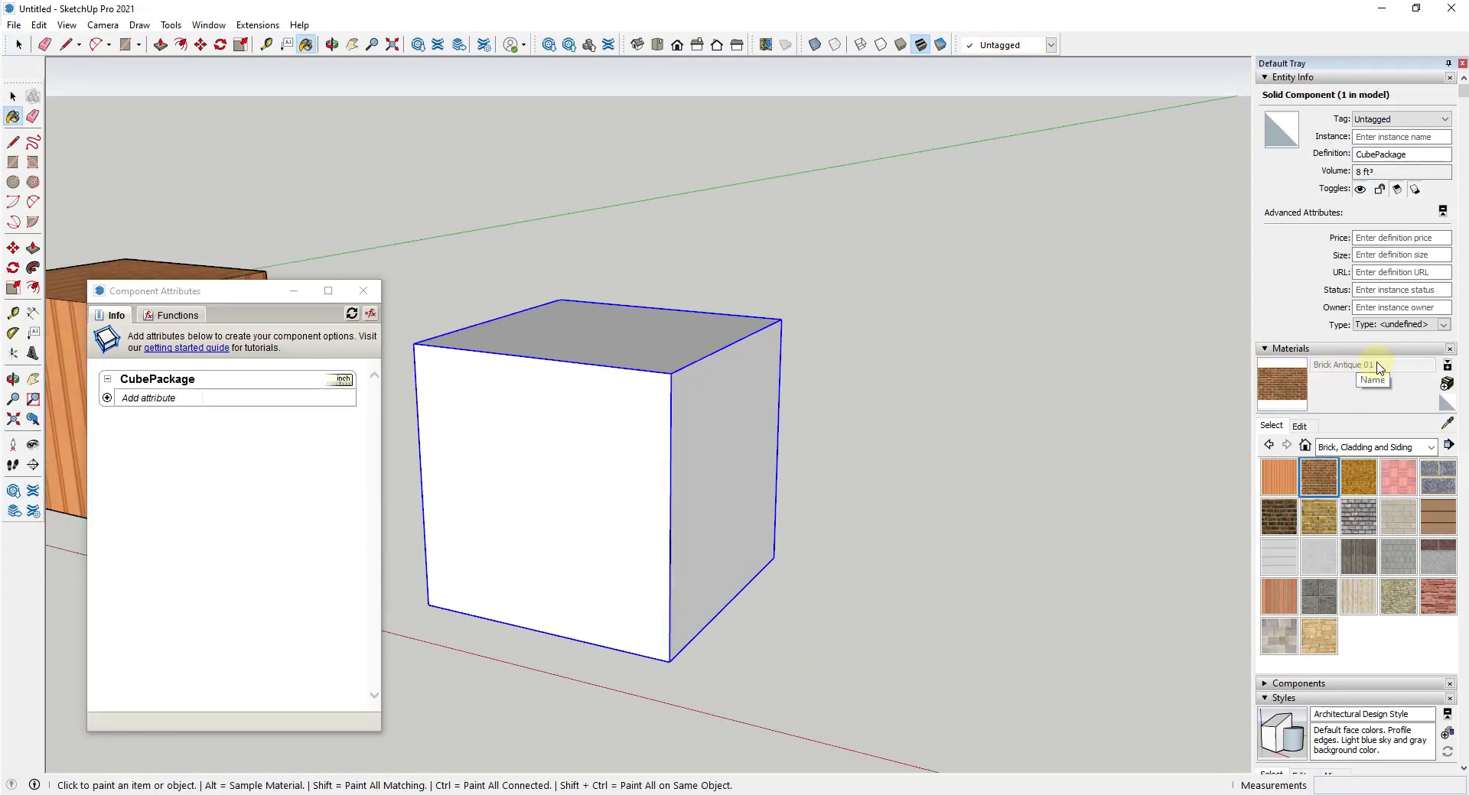
click(149, 399)
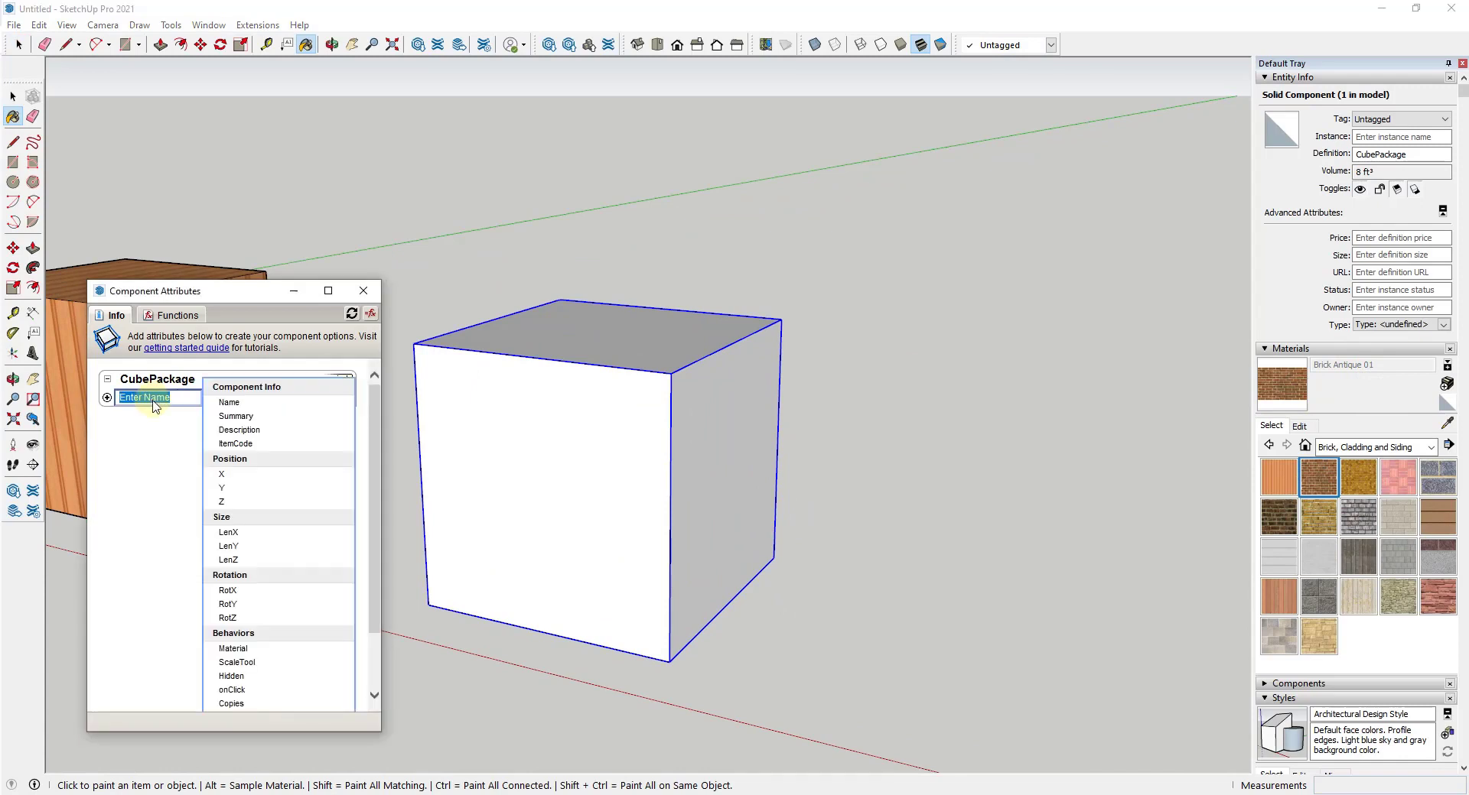
scroll(264, 612, down, 1)
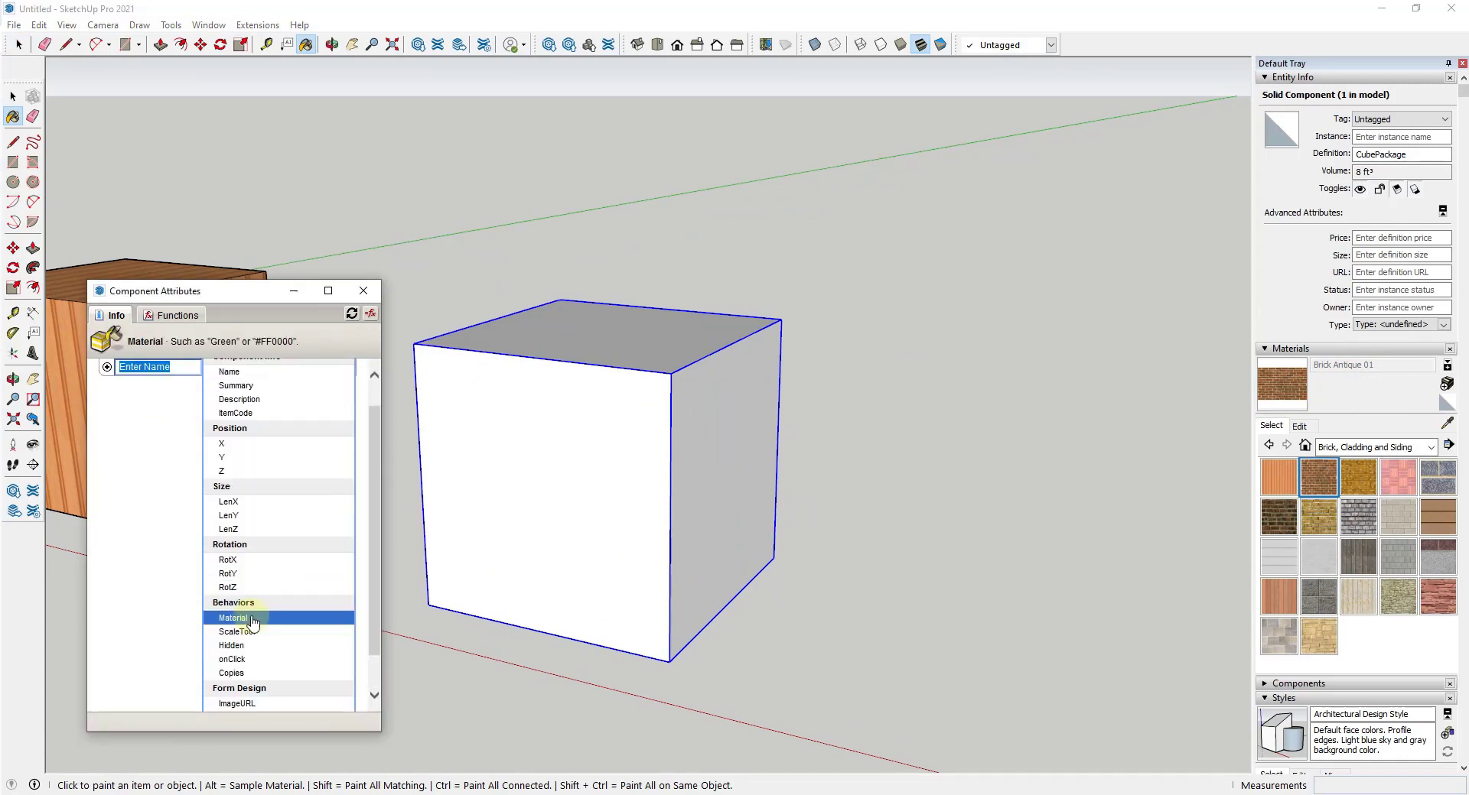
click(252, 624)
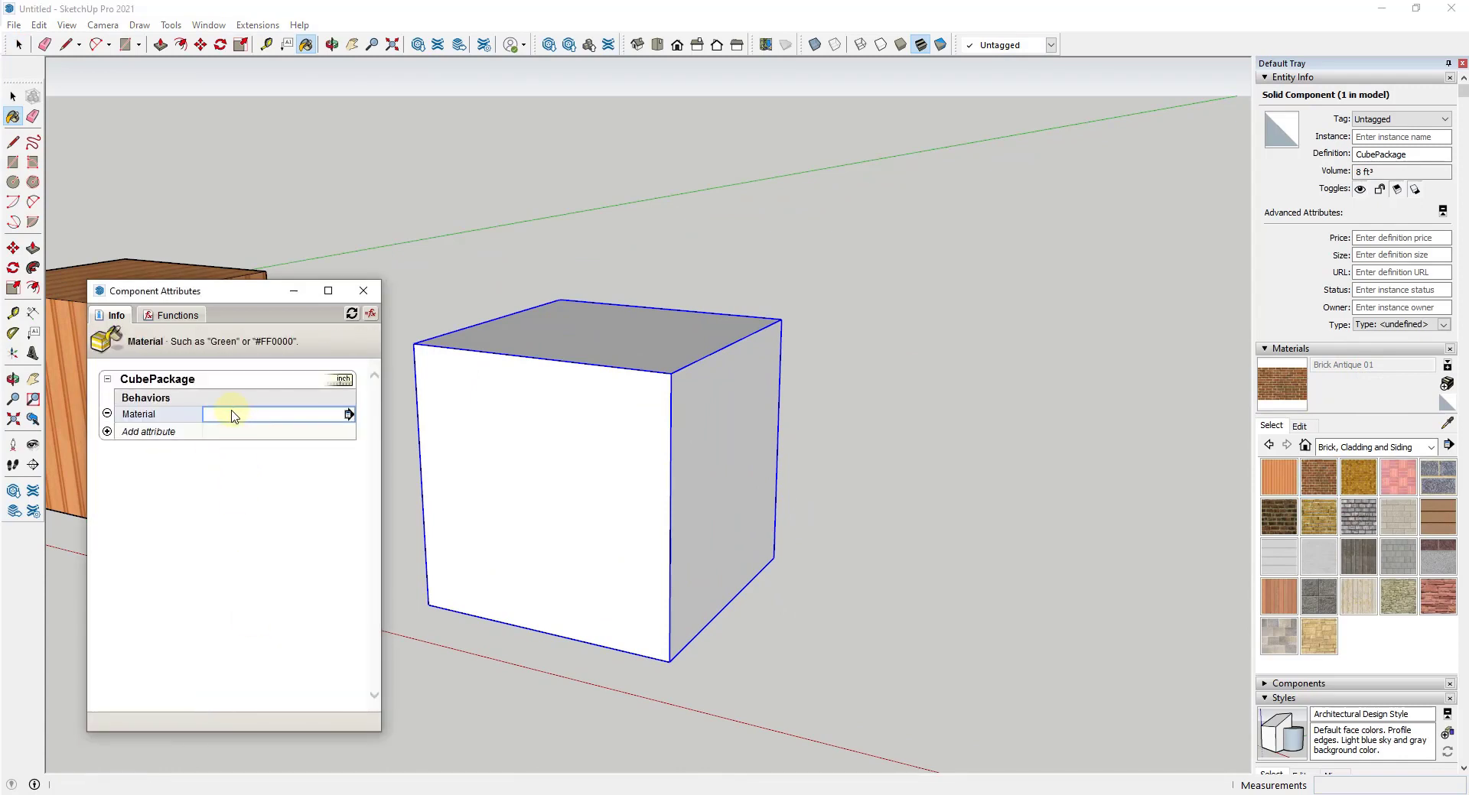
click(226, 412)
text(Brick Antique 01)
key(Return)
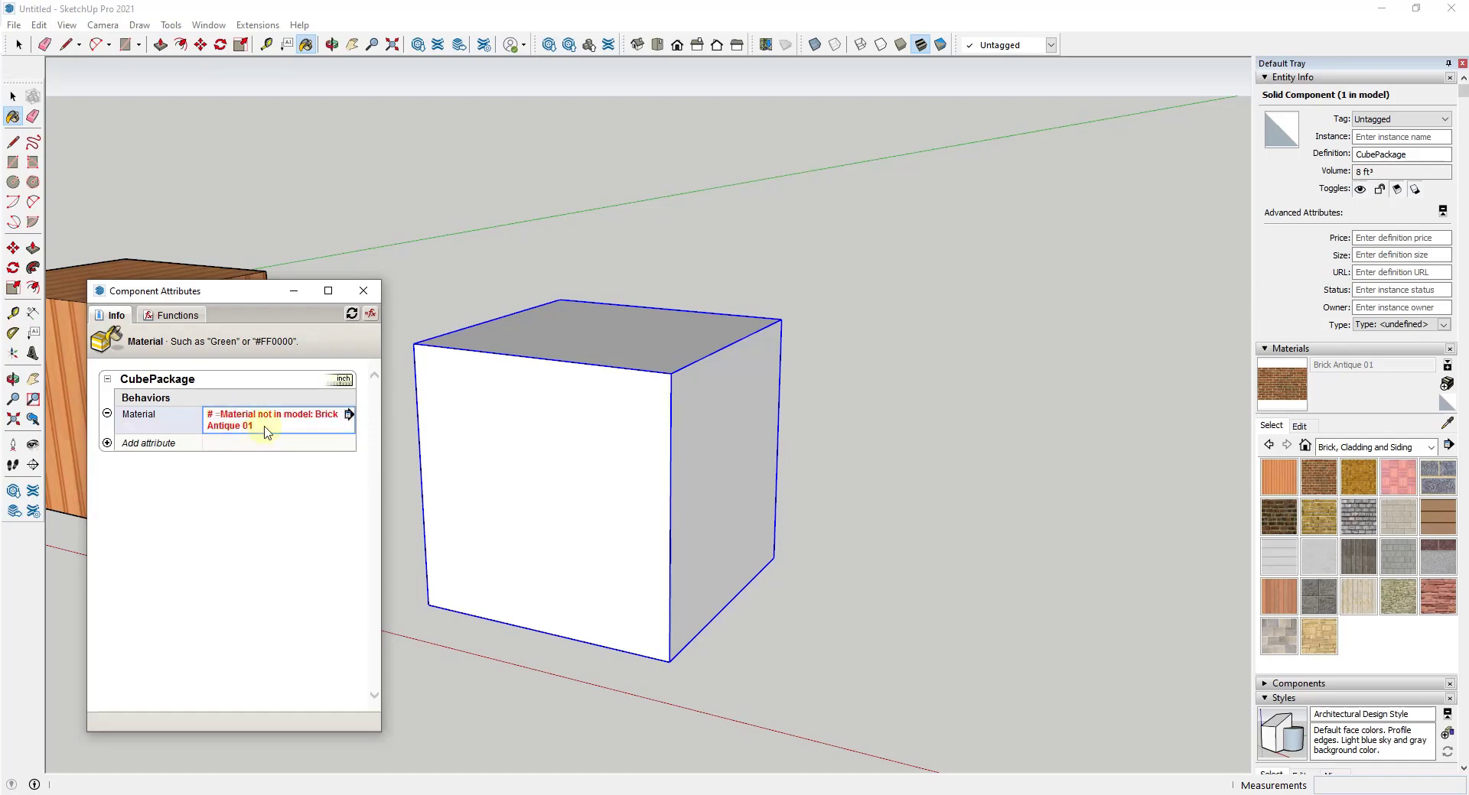
key(space)
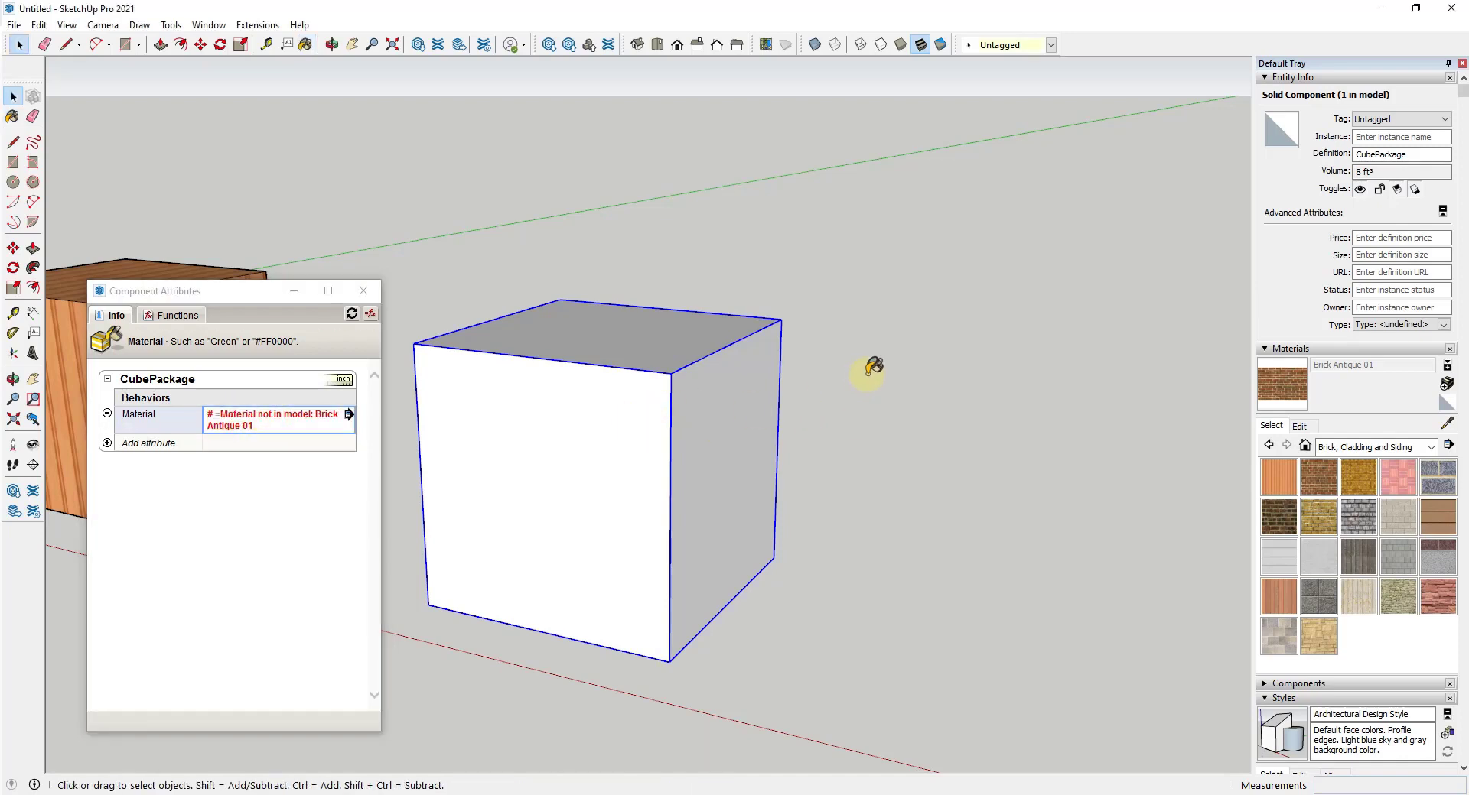
Draw a small rectangle on the ground beside the cube, inside the CubePackage component.
middle_drag(644, 384, 604, 466)
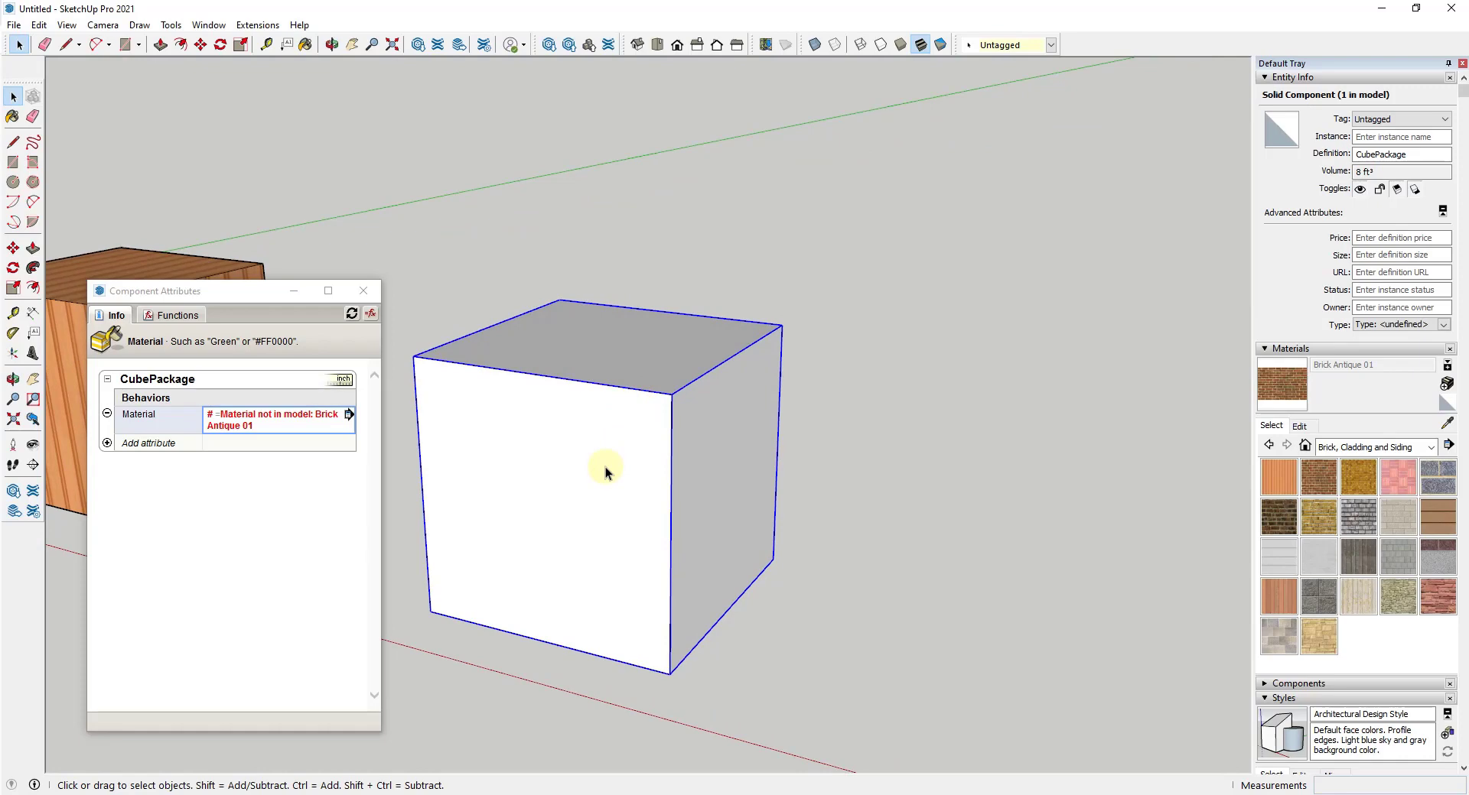
double_click(605, 466)
scroll(604, 459, down, 3)
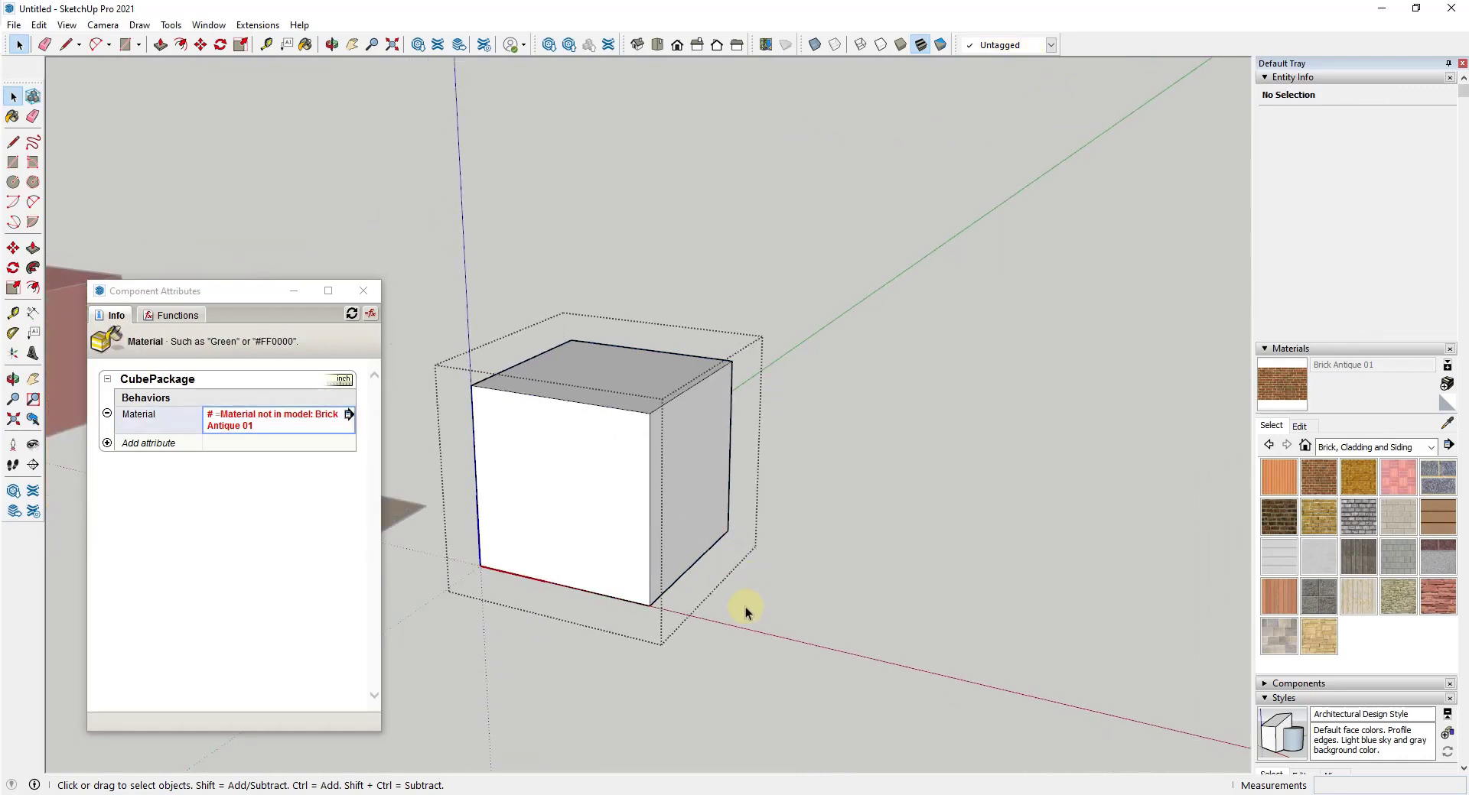
key(r)
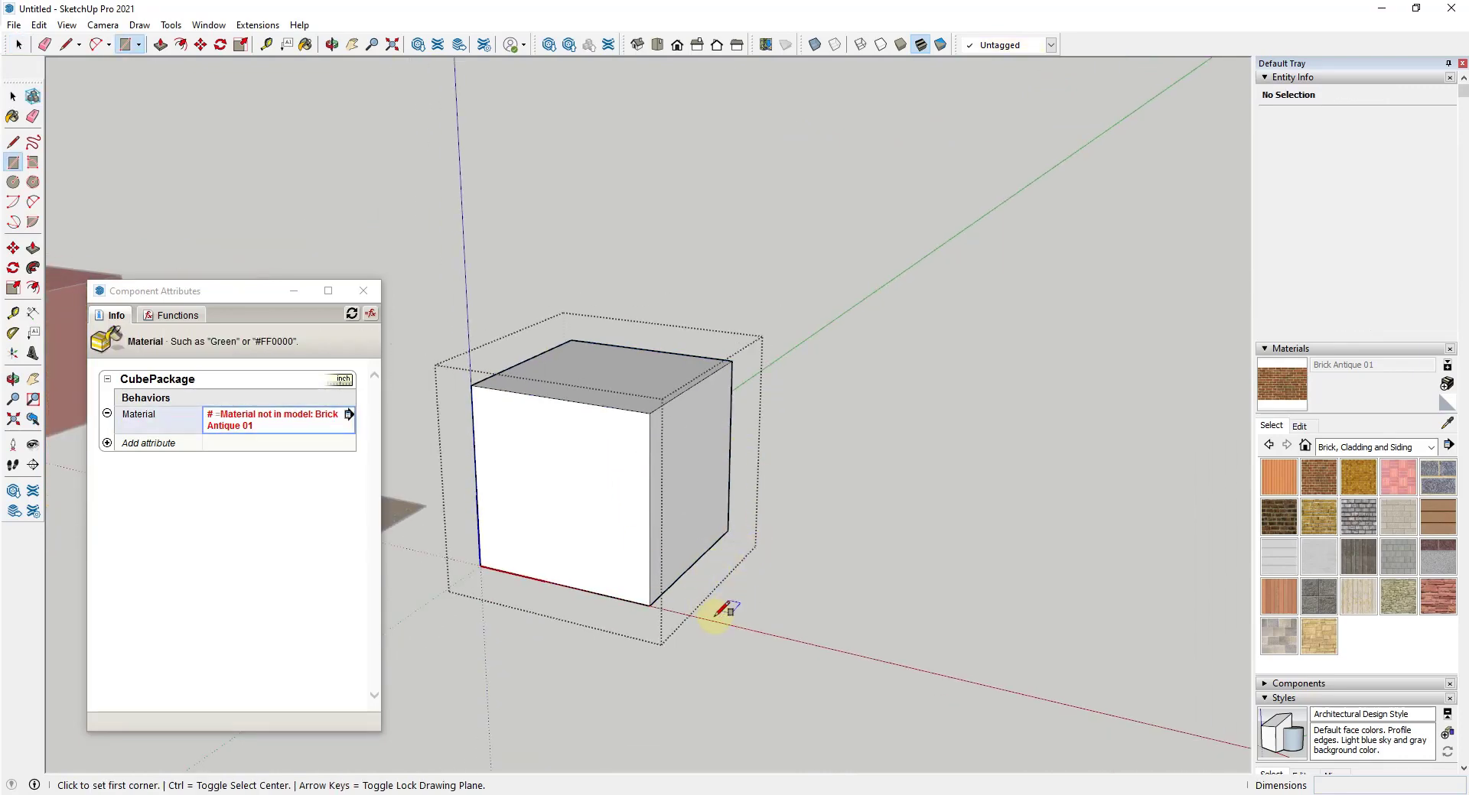
click(718, 613)
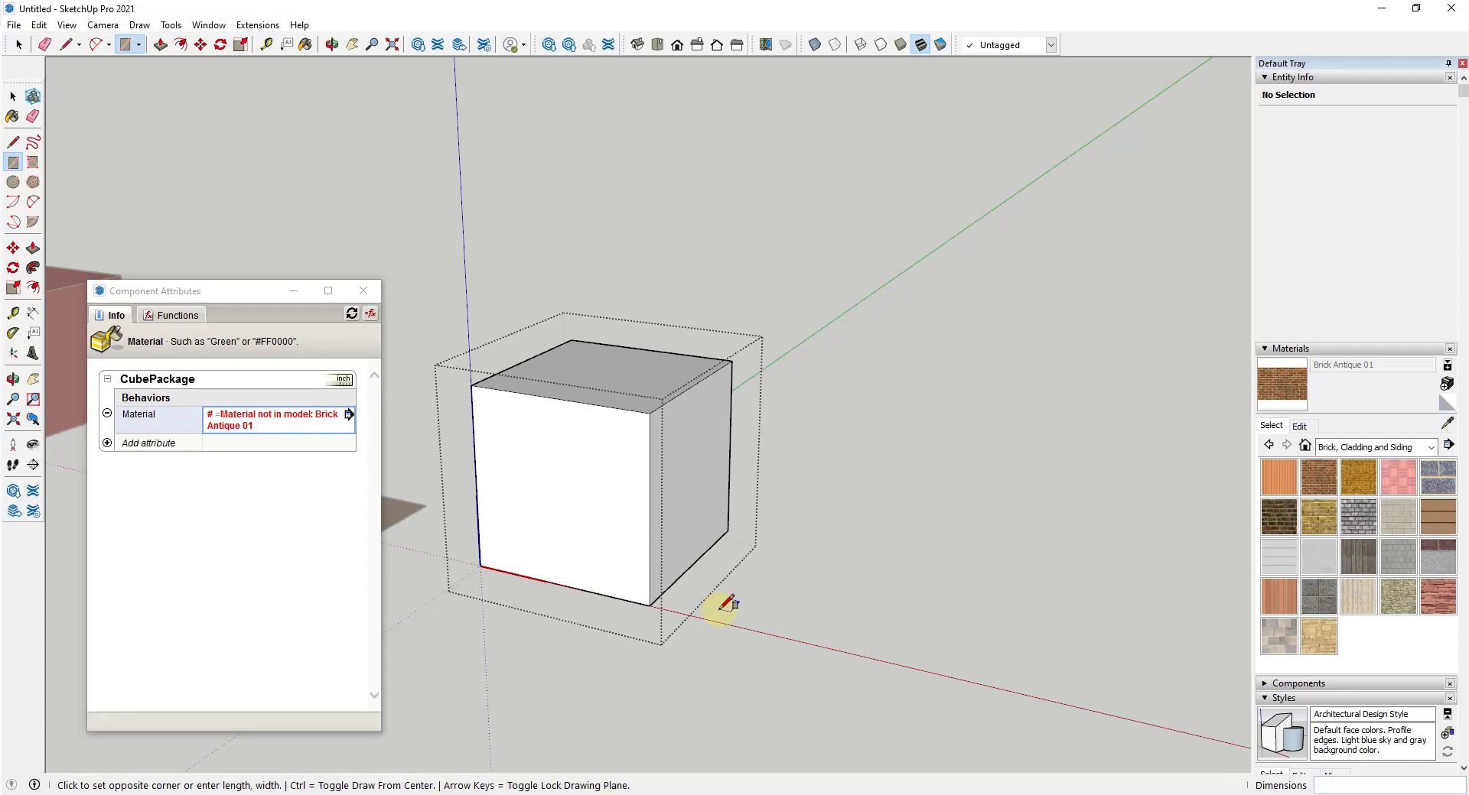
click(816, 580)
key(space)
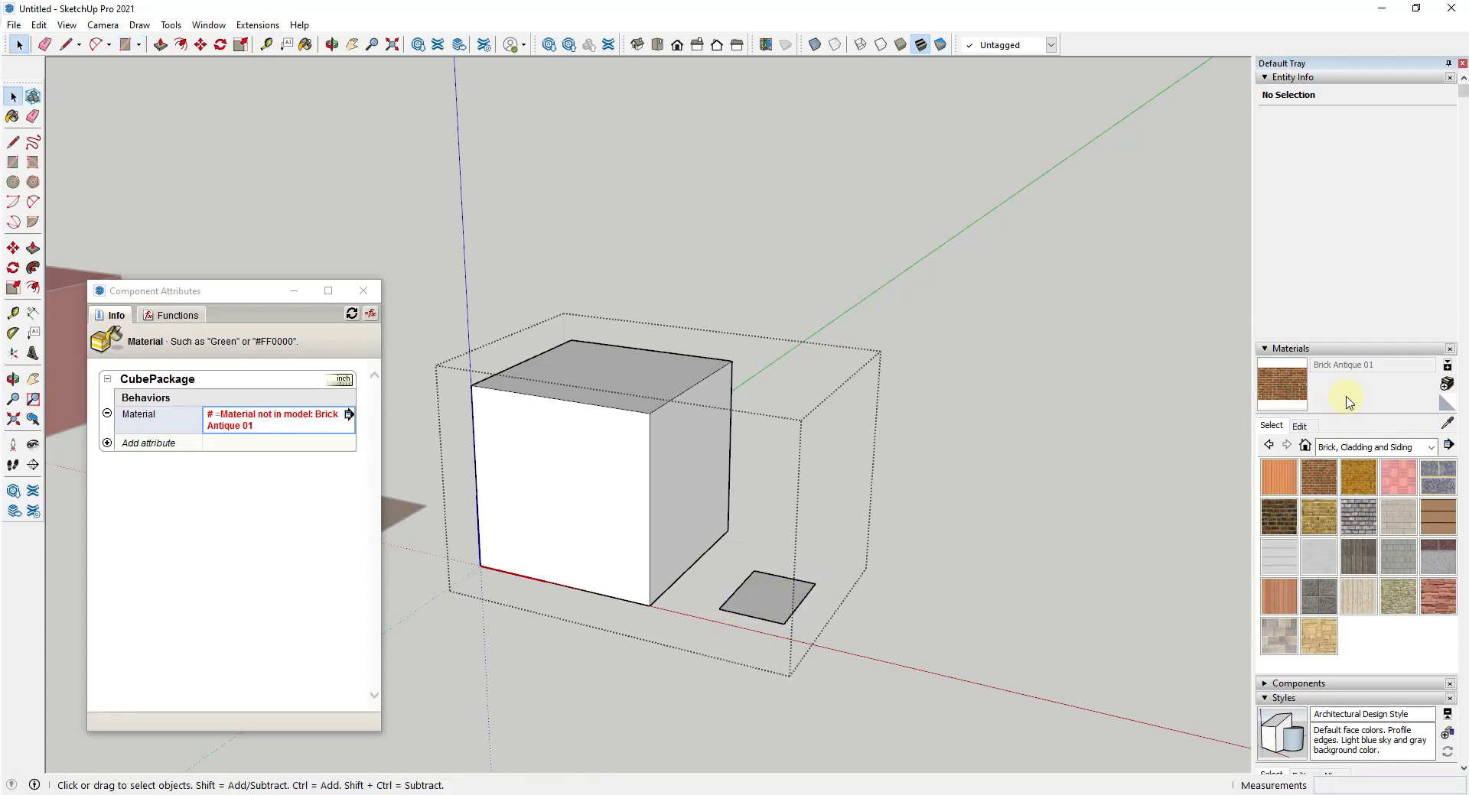
Paint the small rectangle with Brick Antique 01 and leave the CubePackage component.
key(b)
click(751, 598)
key(space)
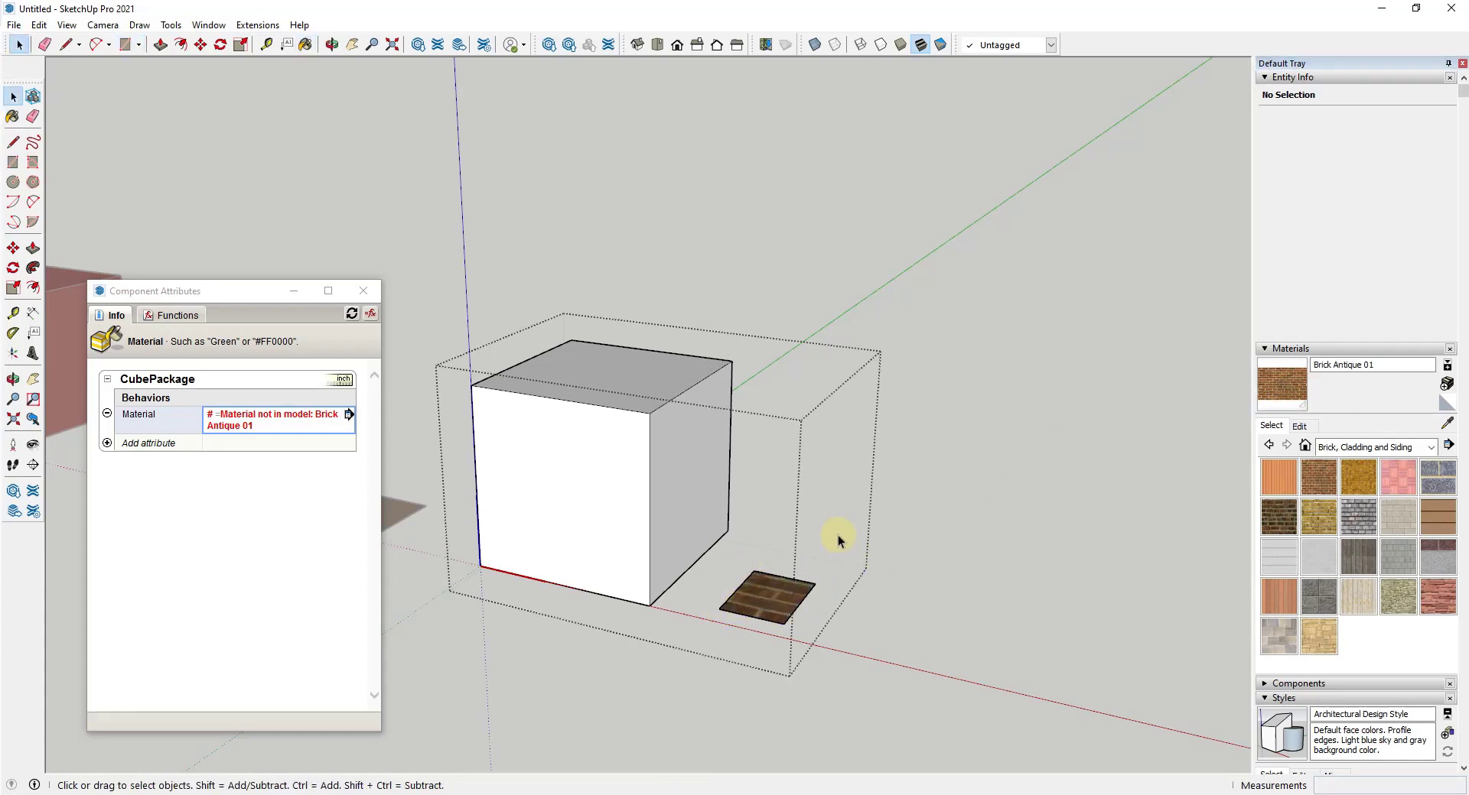
key(Escape)
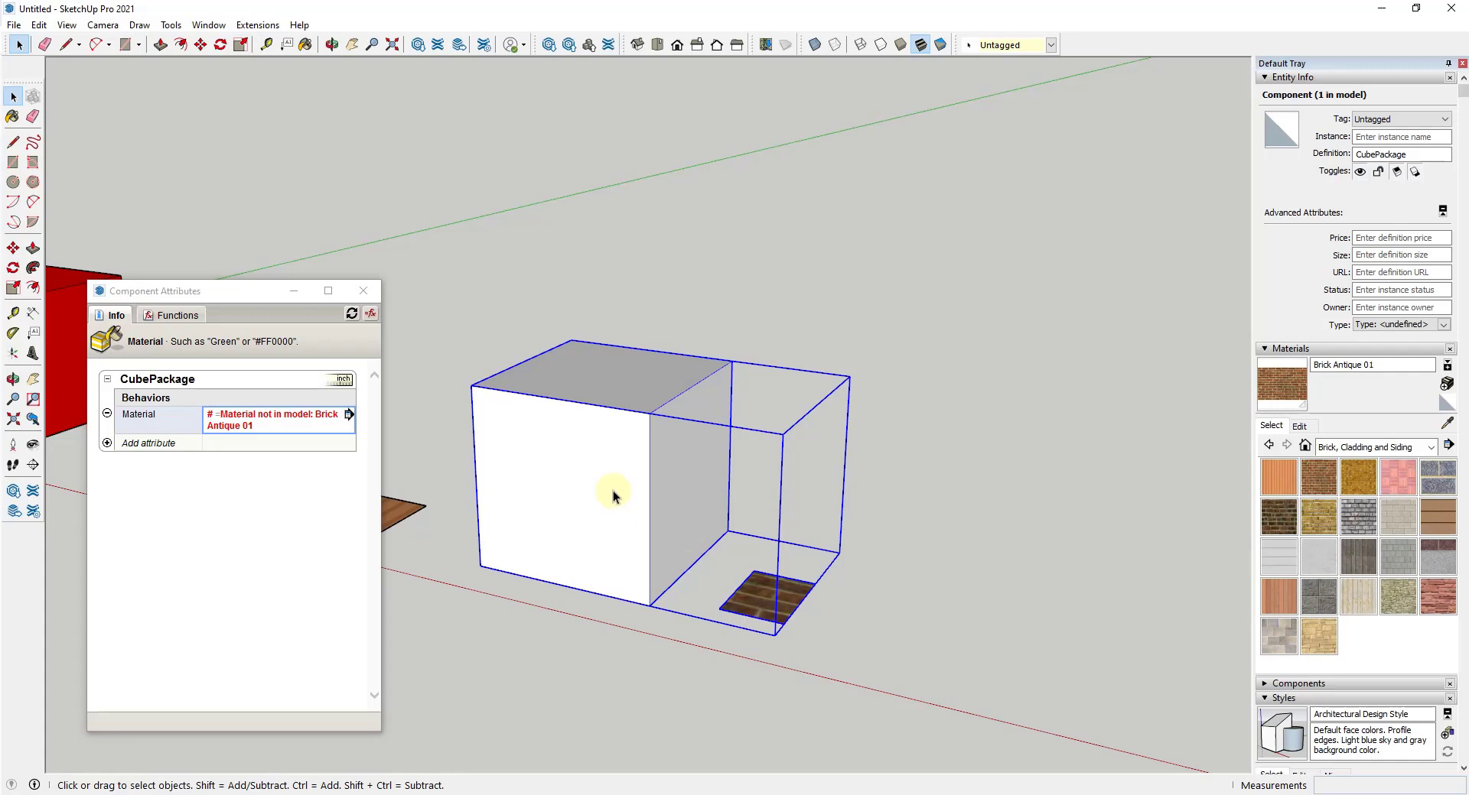
Refresh the CubePackage Material attribute by setting it to White and re-entering Brick Antique 01.
click(297, 425)
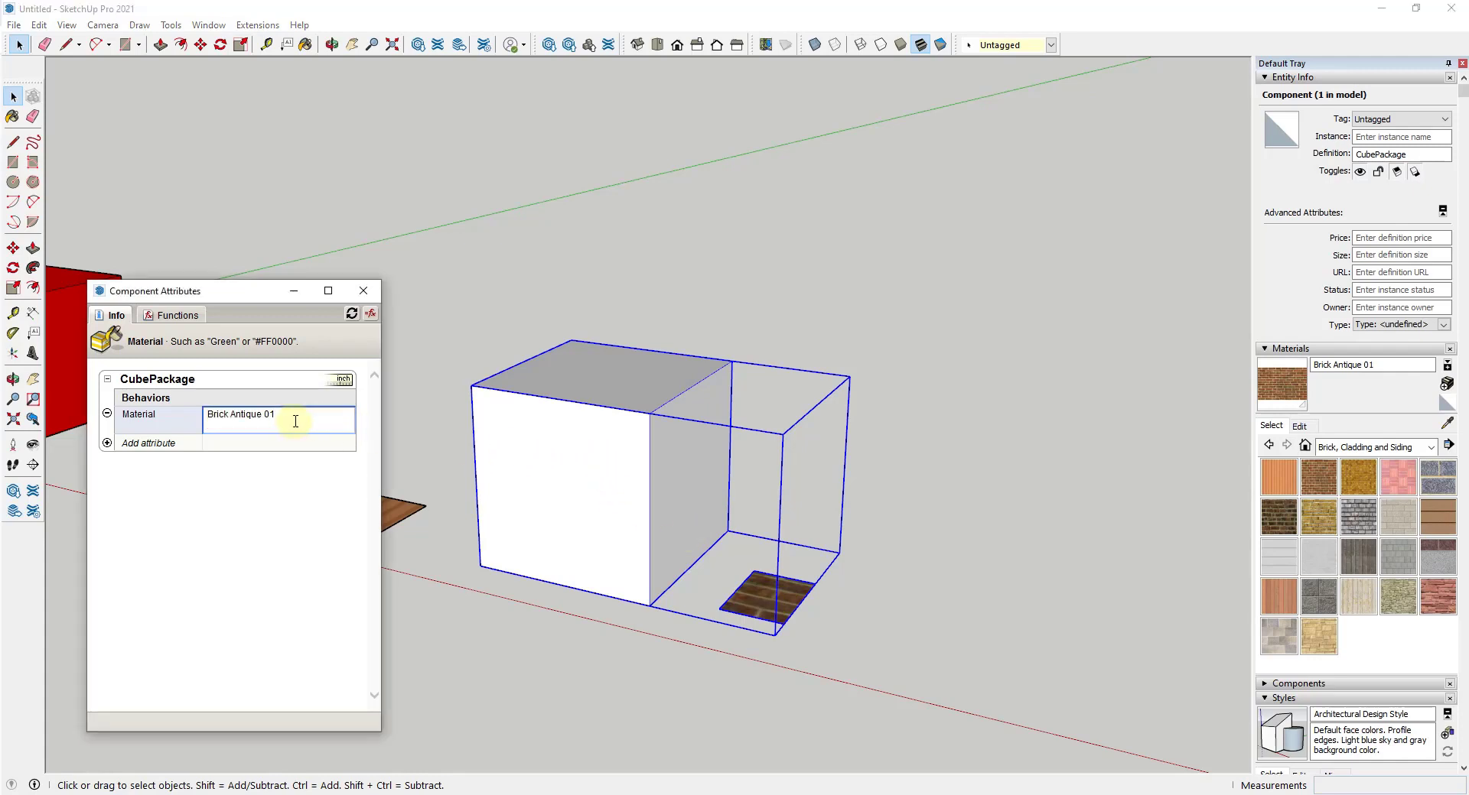
drag(295, 421, 79, 414)
text(White)
key(Return)
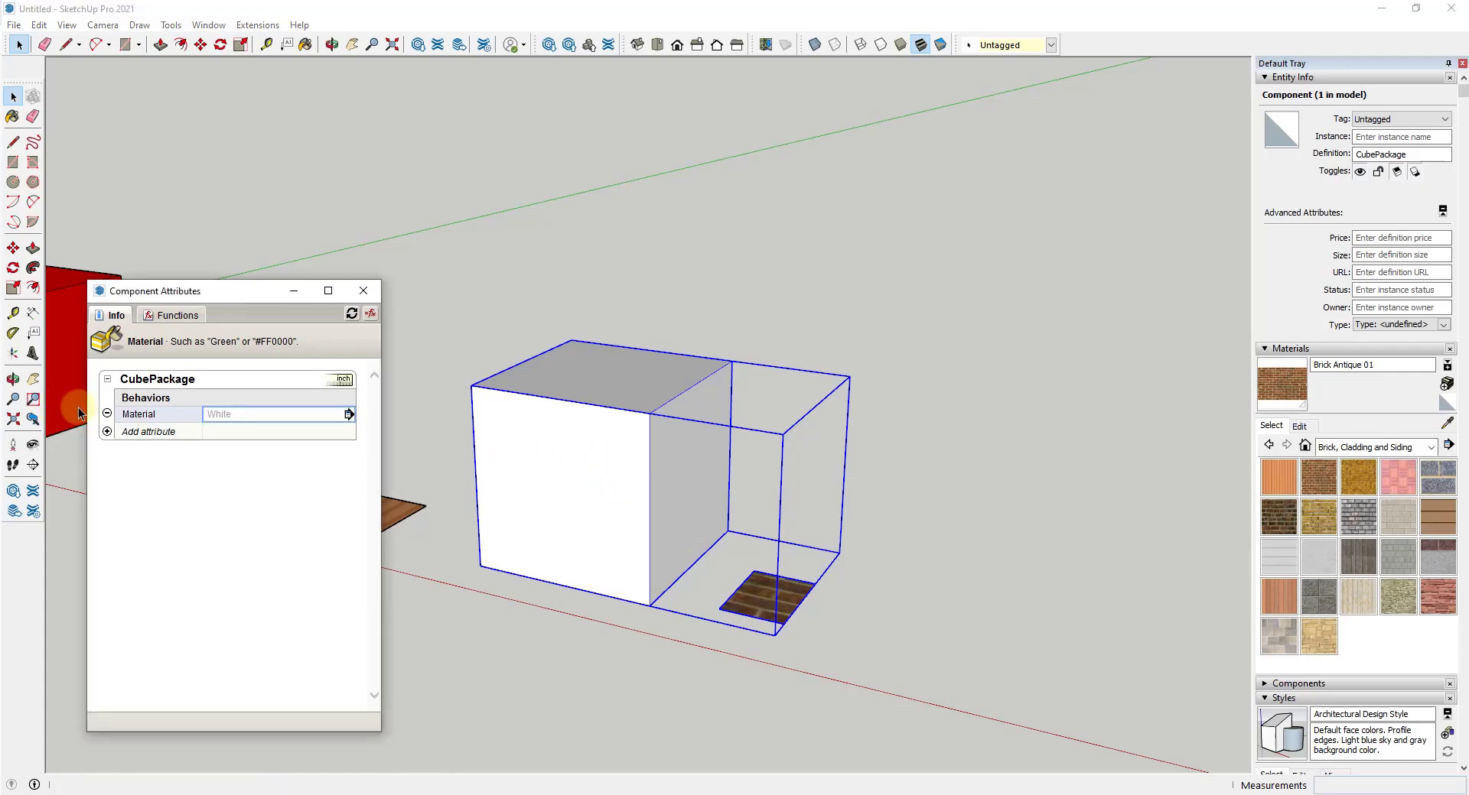
drag(250, 420, 181, 415)
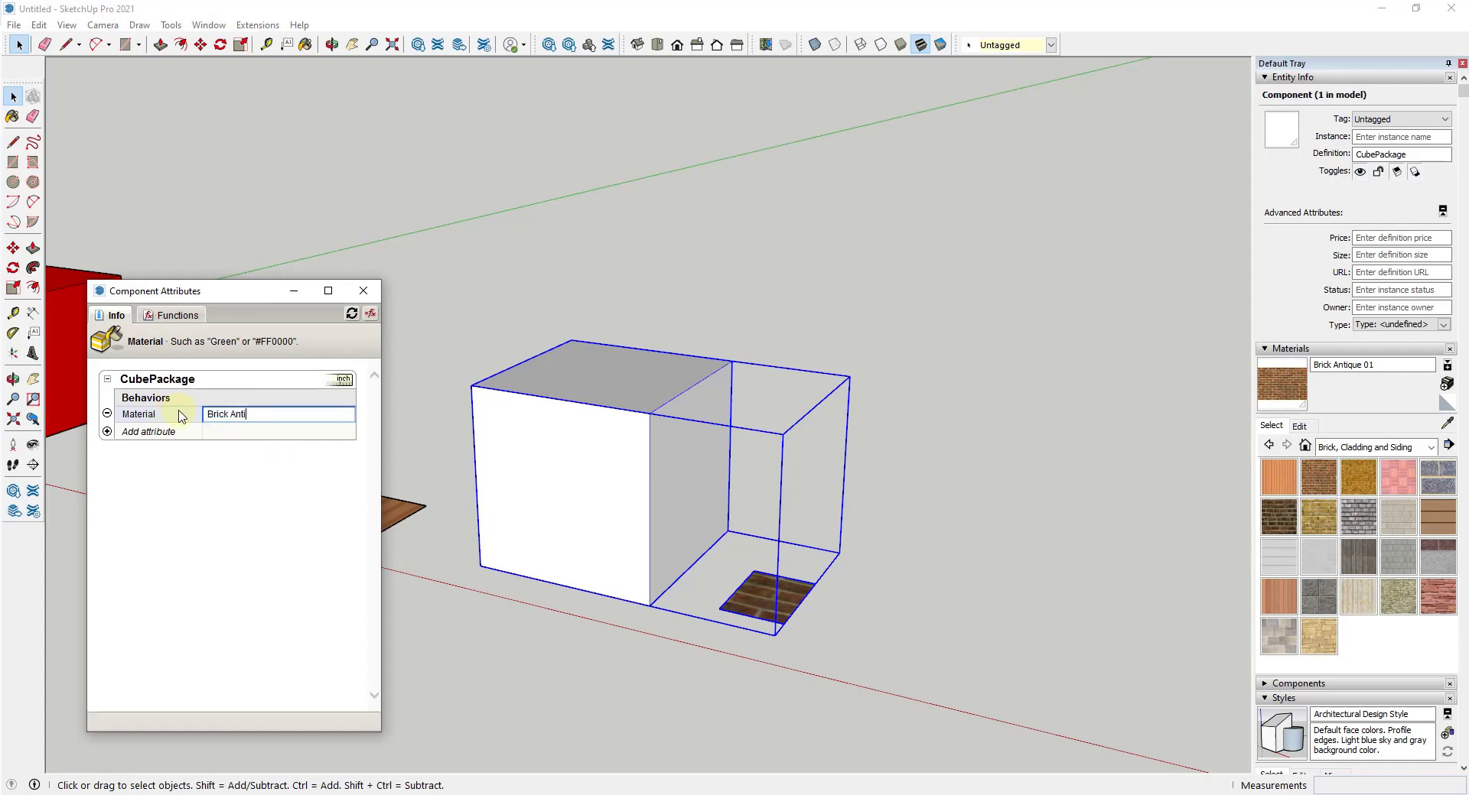
text(Brick Antique 01)
key(Return)
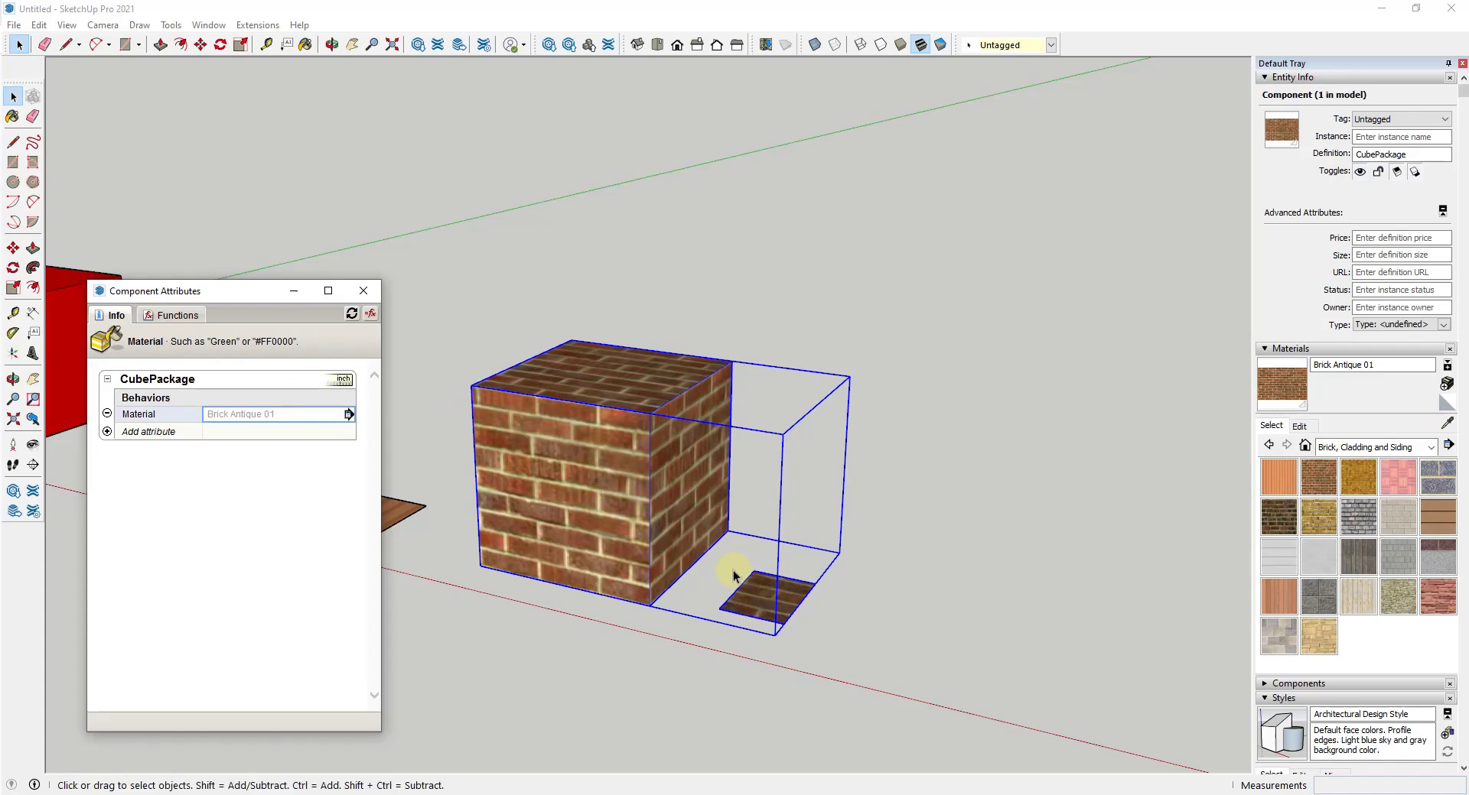
Save the component as the SketchUp file CubePackage in the Dynamic Components > 04 Materials folder on the USB drive.
right_click(611, 428)
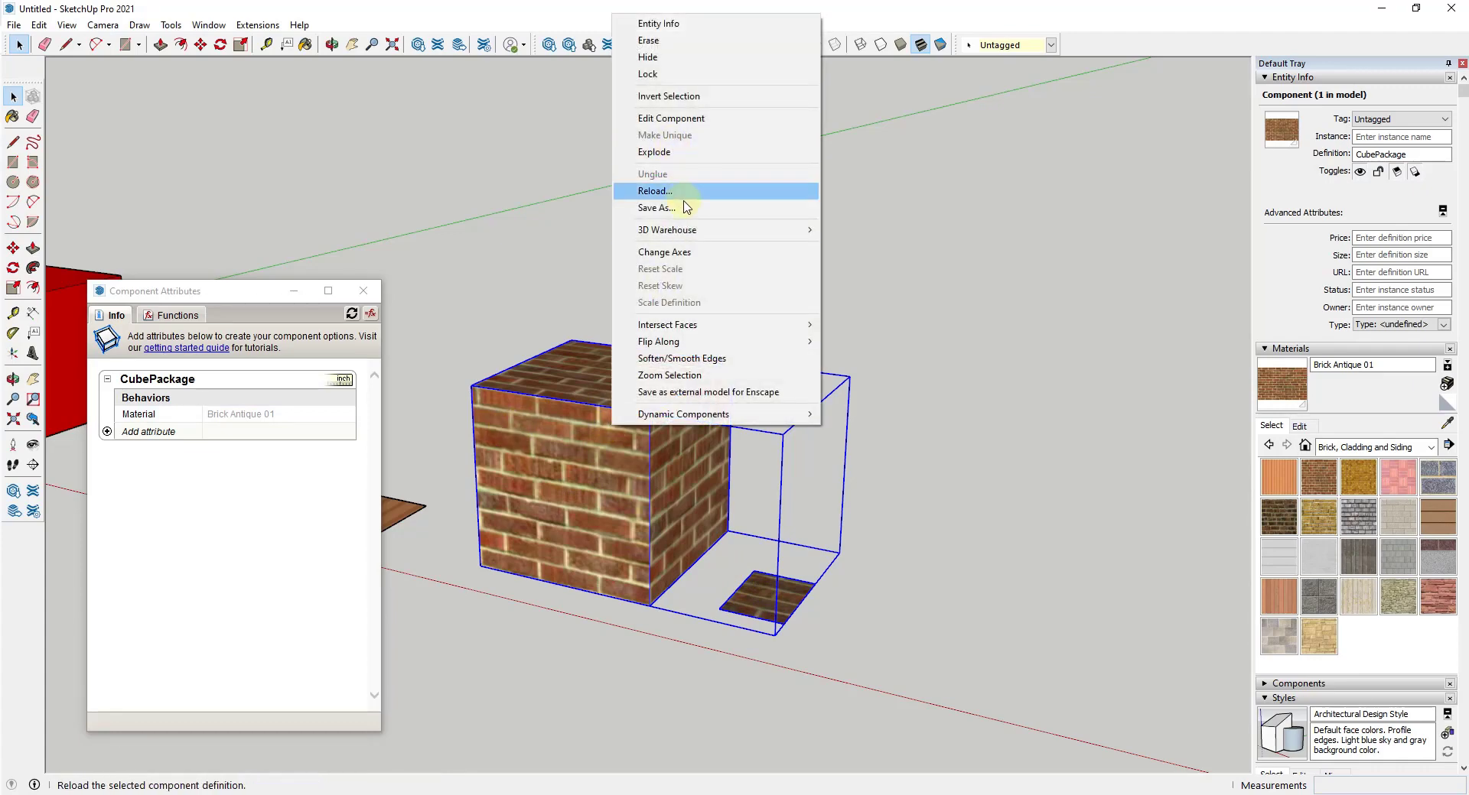
click(686, 208)
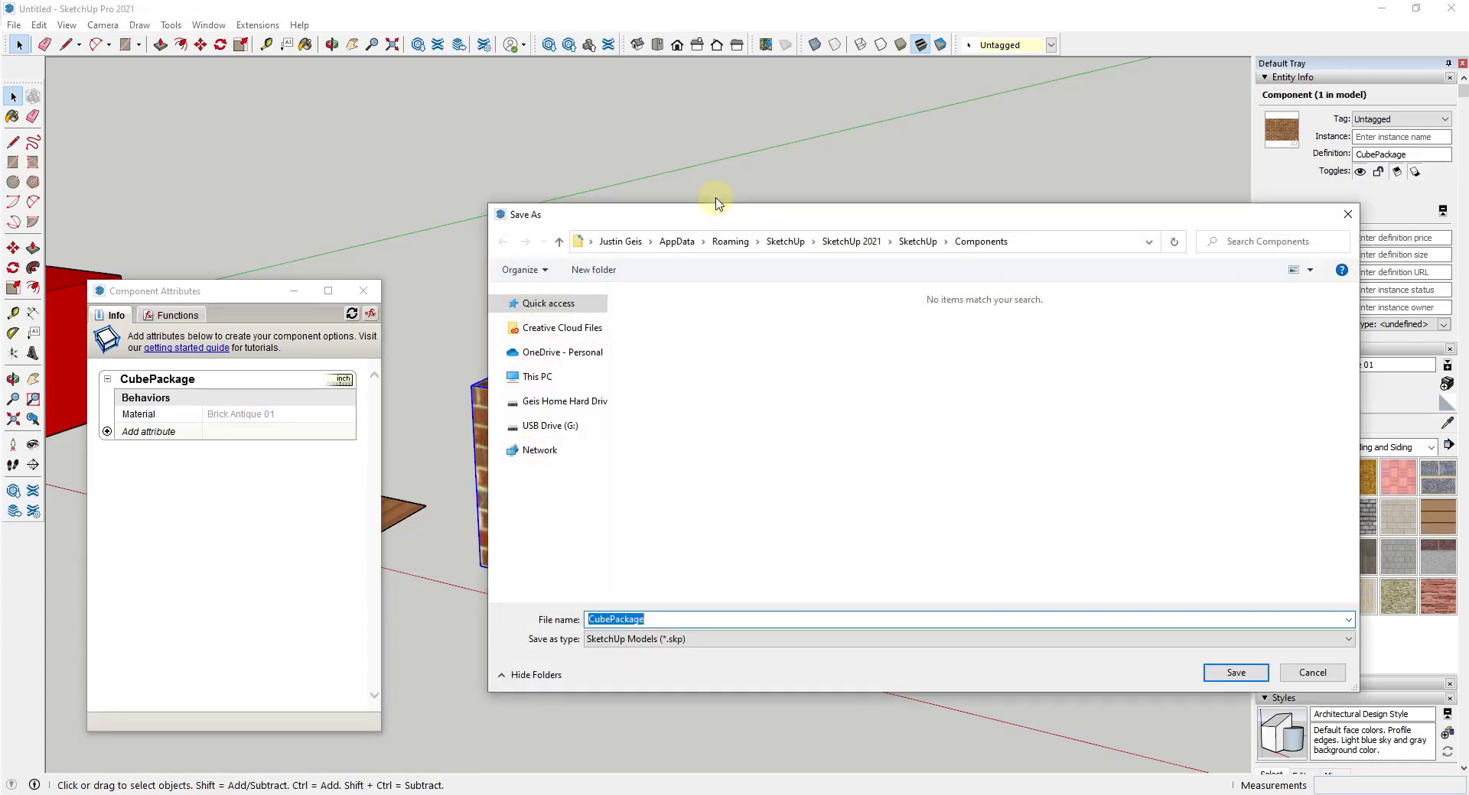
click(550, 425)
double_click(706, 499)
double_click(635, 362)
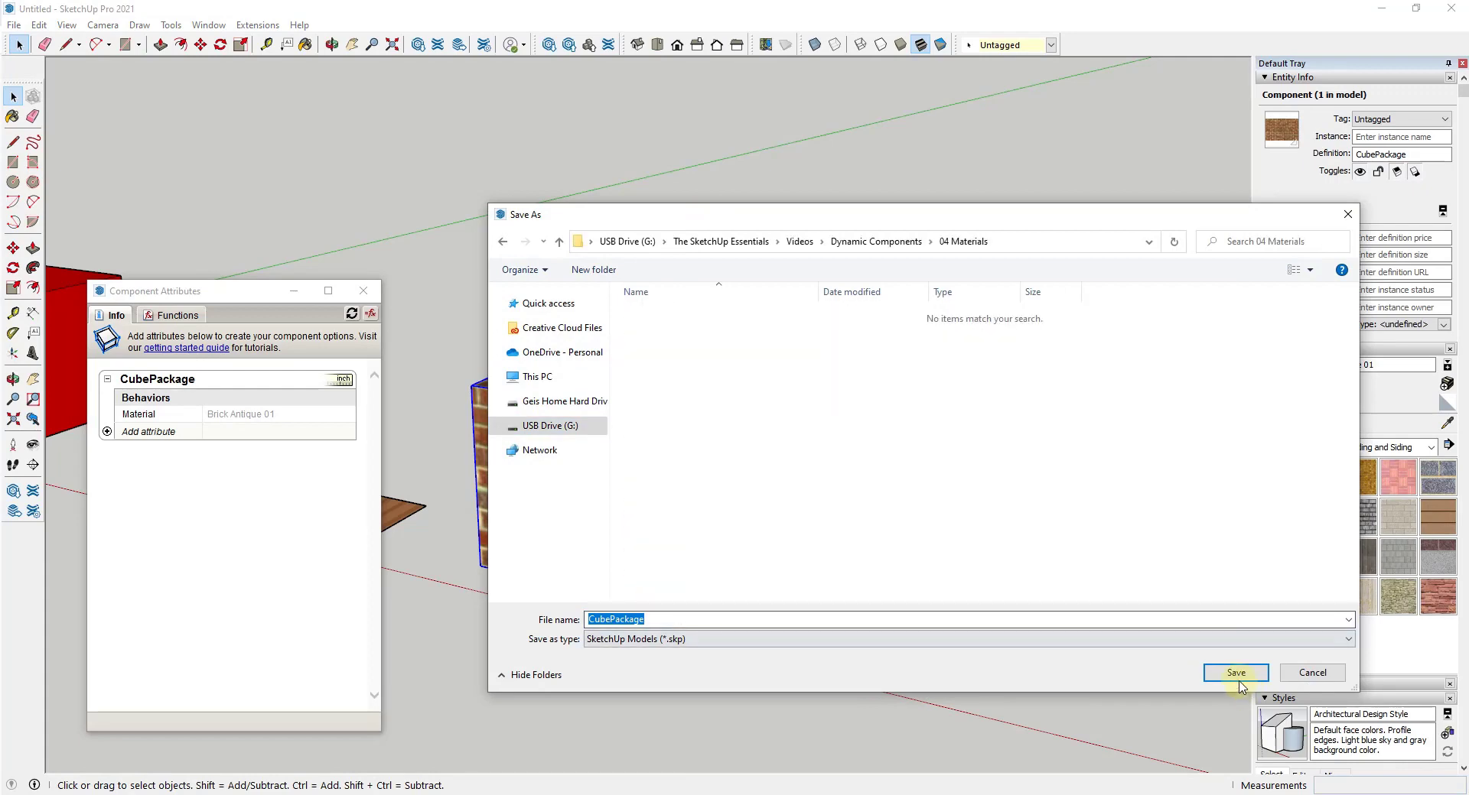
click(1233, 675)
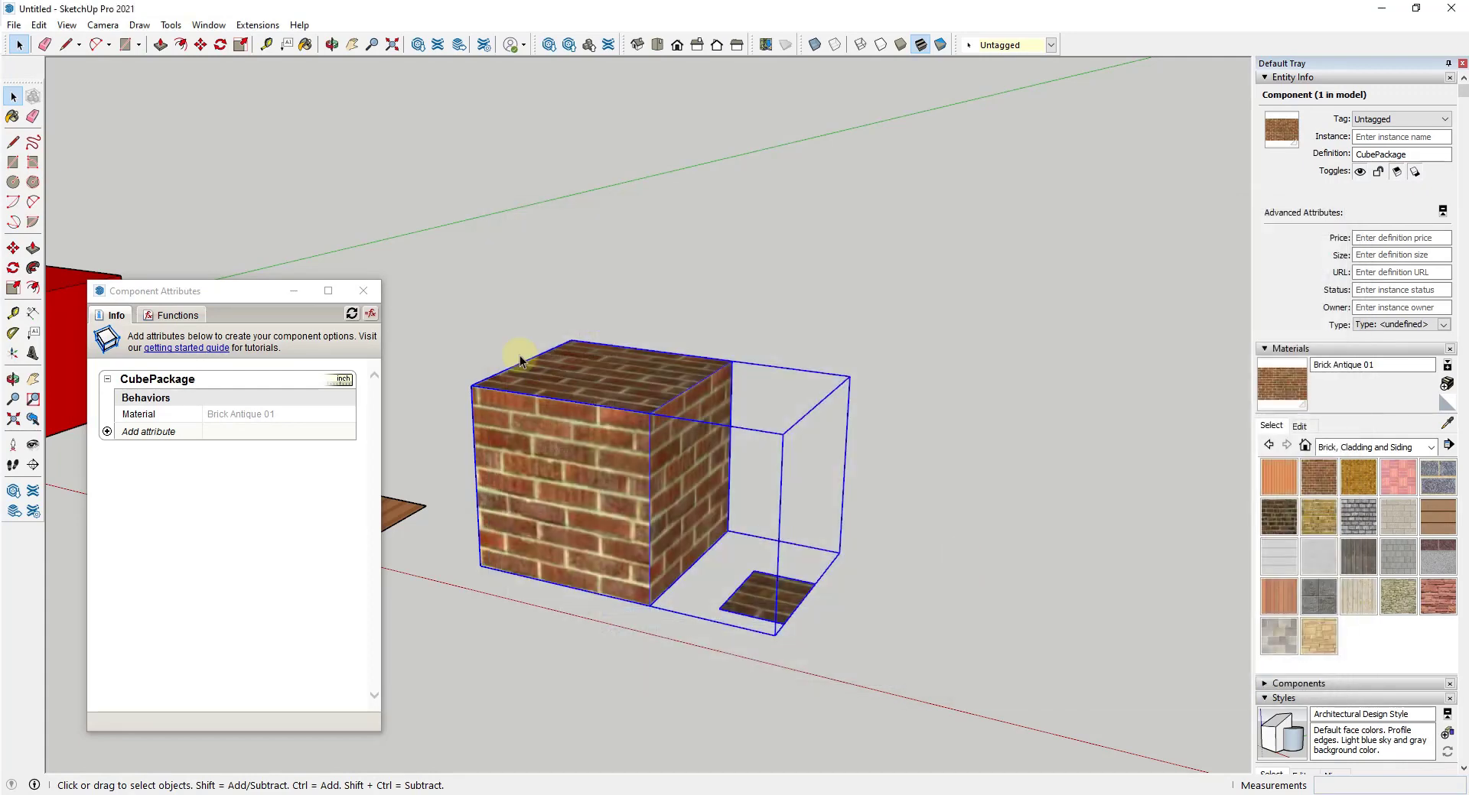
Start a new model without saving the current one and list only its In Model materials.
click(14, 25)
click(30, 35)
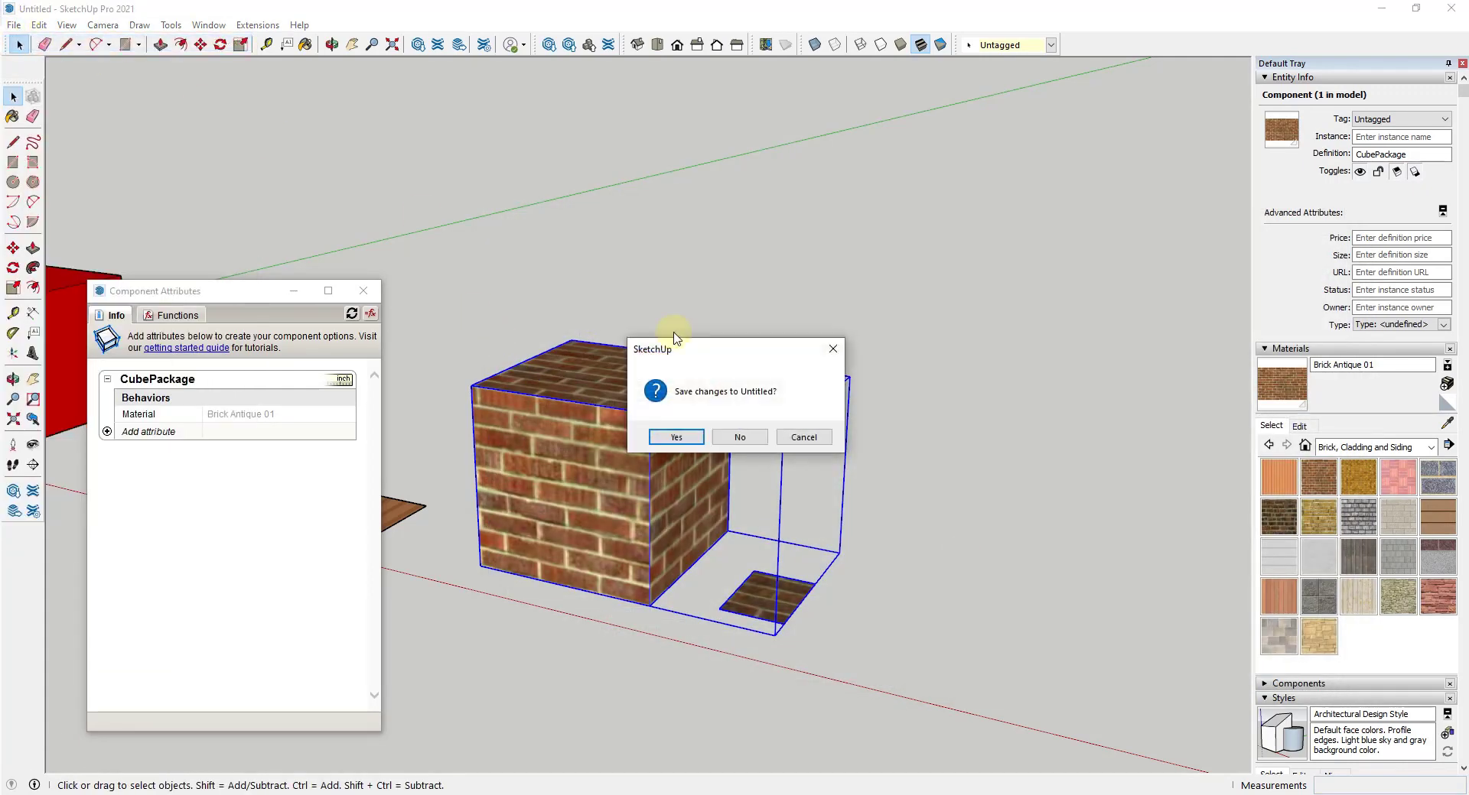
click(738, 437)
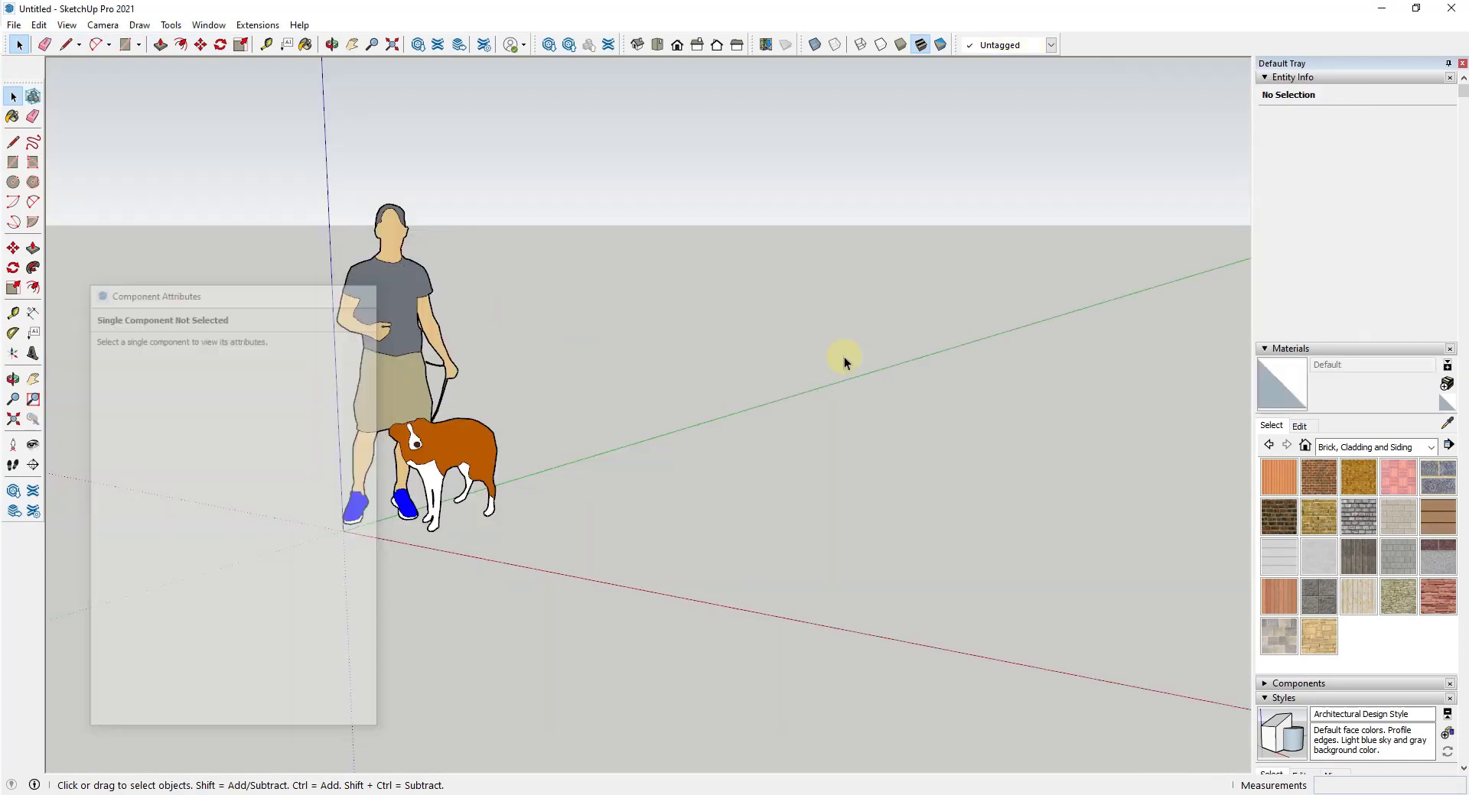
click(1362, 448)
scroll(1358, 475, up, 1)
click(1335, 461)
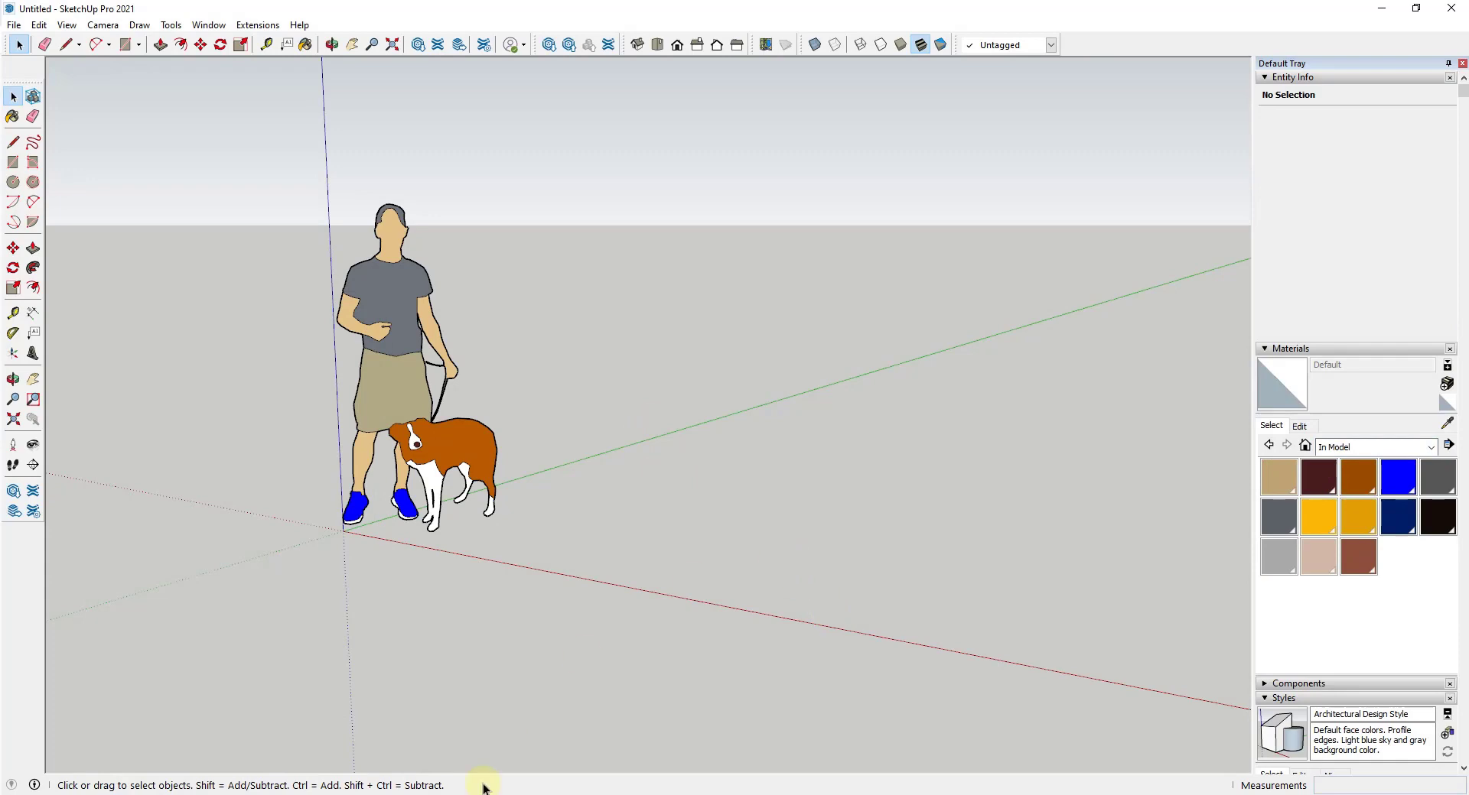
Insert the saved CubePackage file from the 04 Materials folder into the new model beside the scale figure.
key(alt+Tab)
drag(769, 299, 520, 539)
click(520, 556)
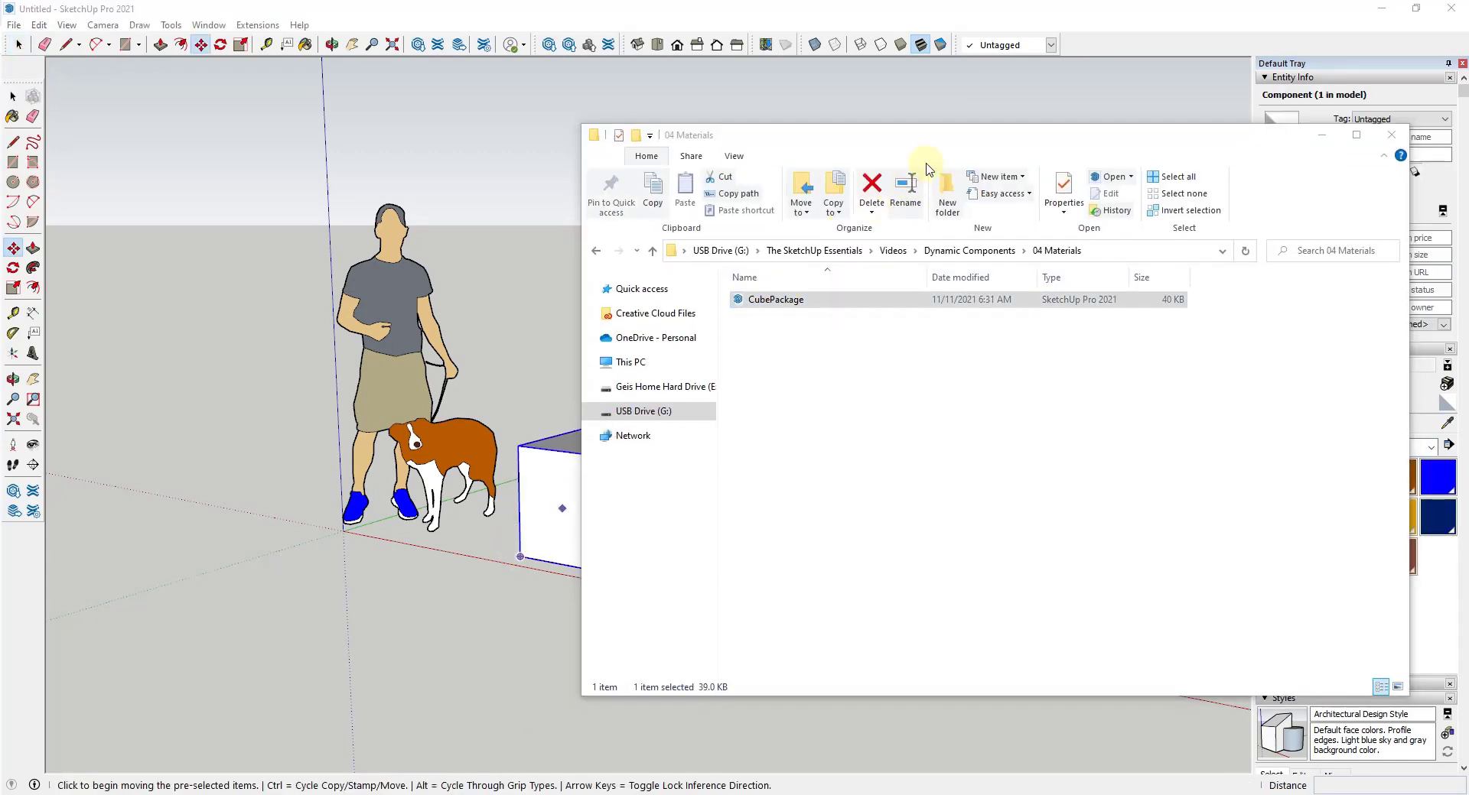
drag(930, 144, 1464, 176)
click(879, 449)
Open the inserted CubePackage's component attributes and reapply Brick Antique 01 as its Material value.
right_click(570, 505)
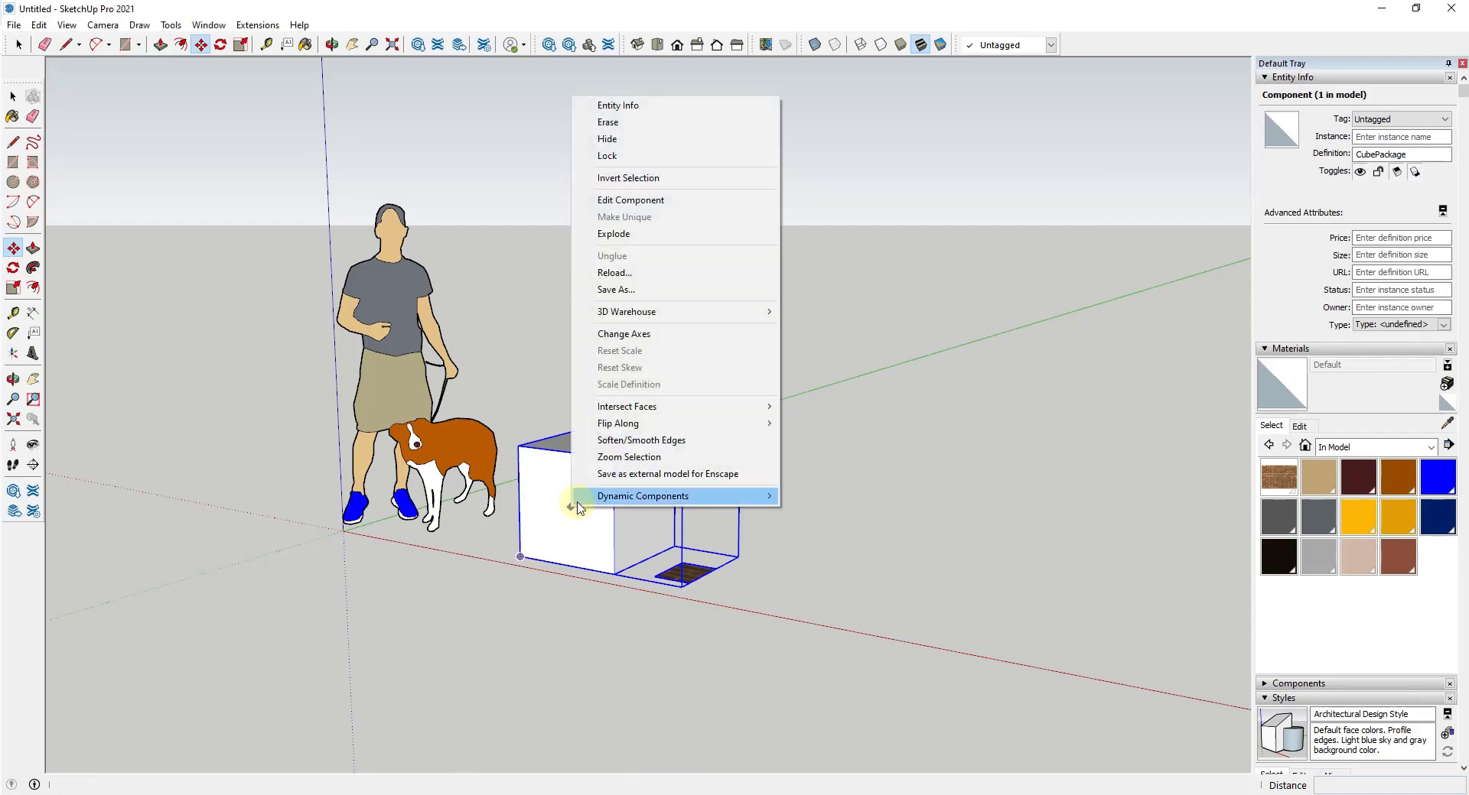
mouse_move(688, 495)
click(834, 513)
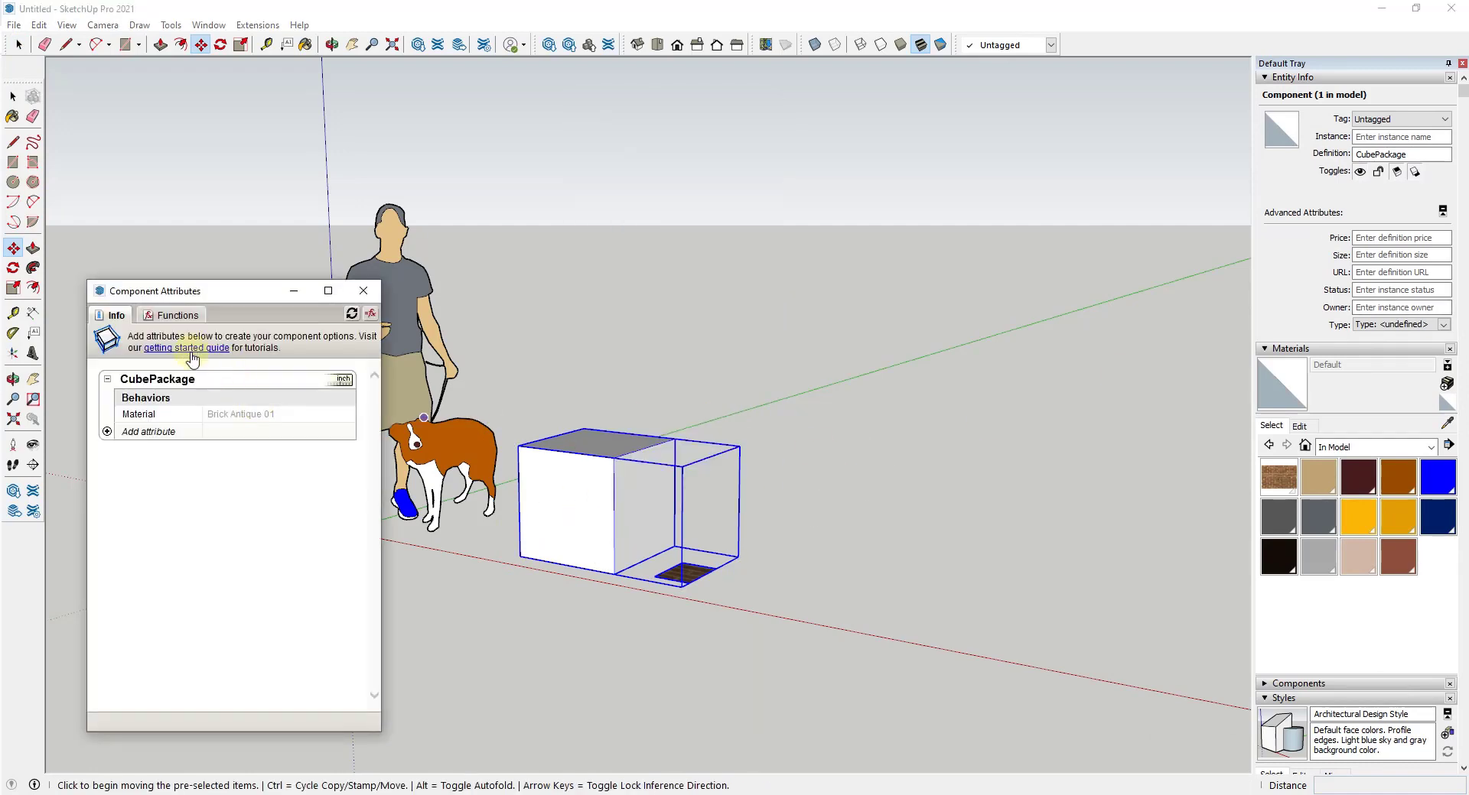
click(243, 420)
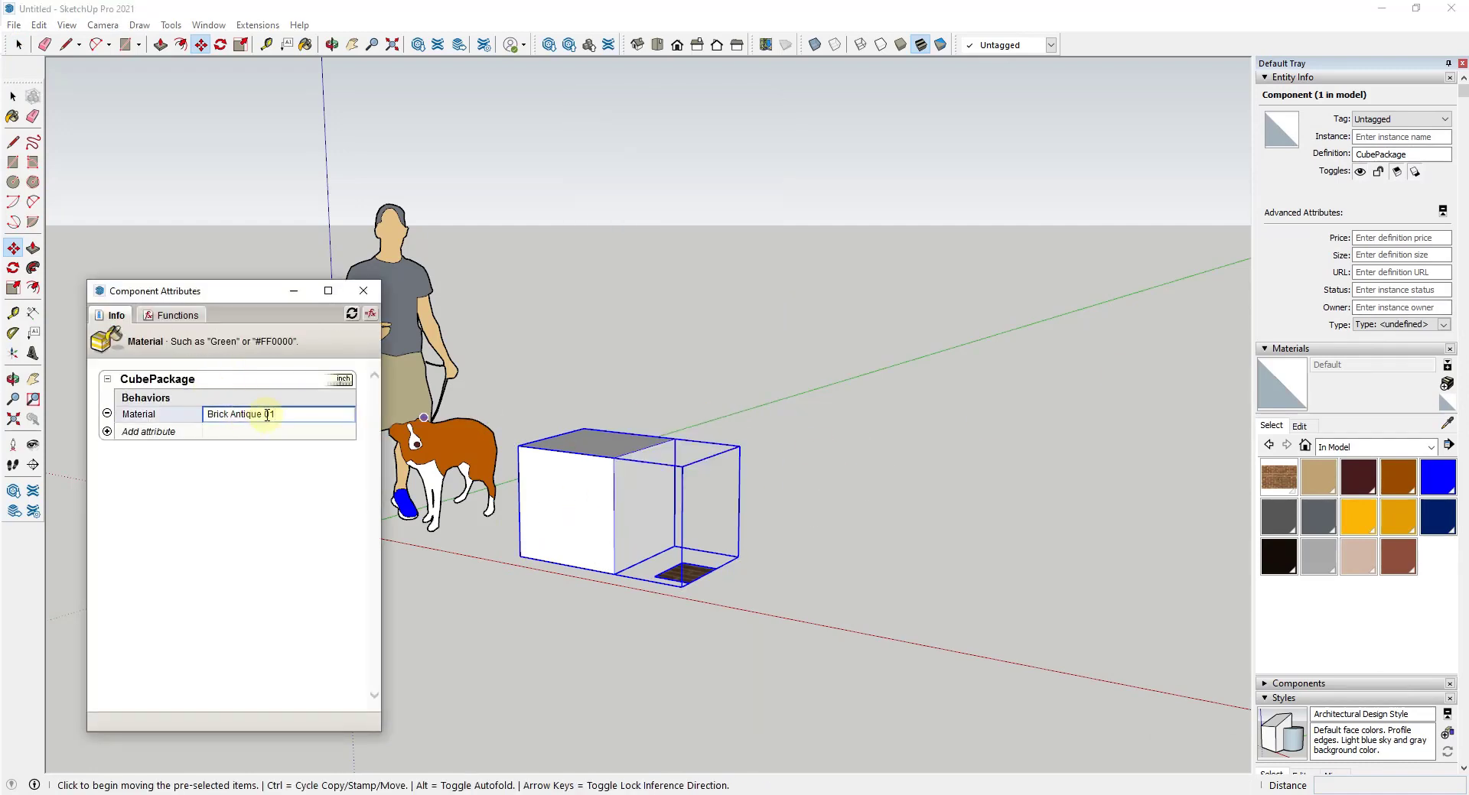
click(350, 450)
scroll(606, 498, up, 2)
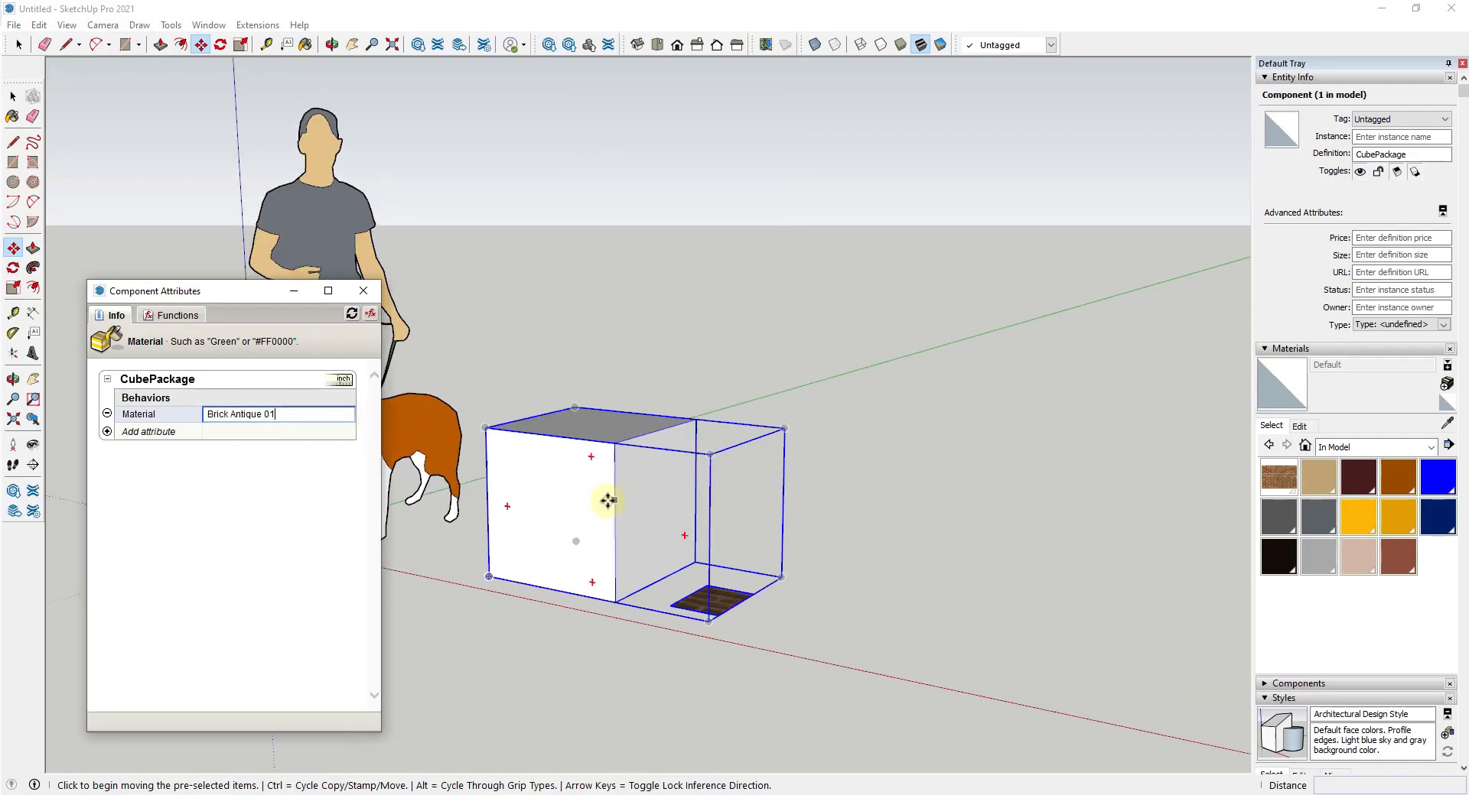
click(285, 414)
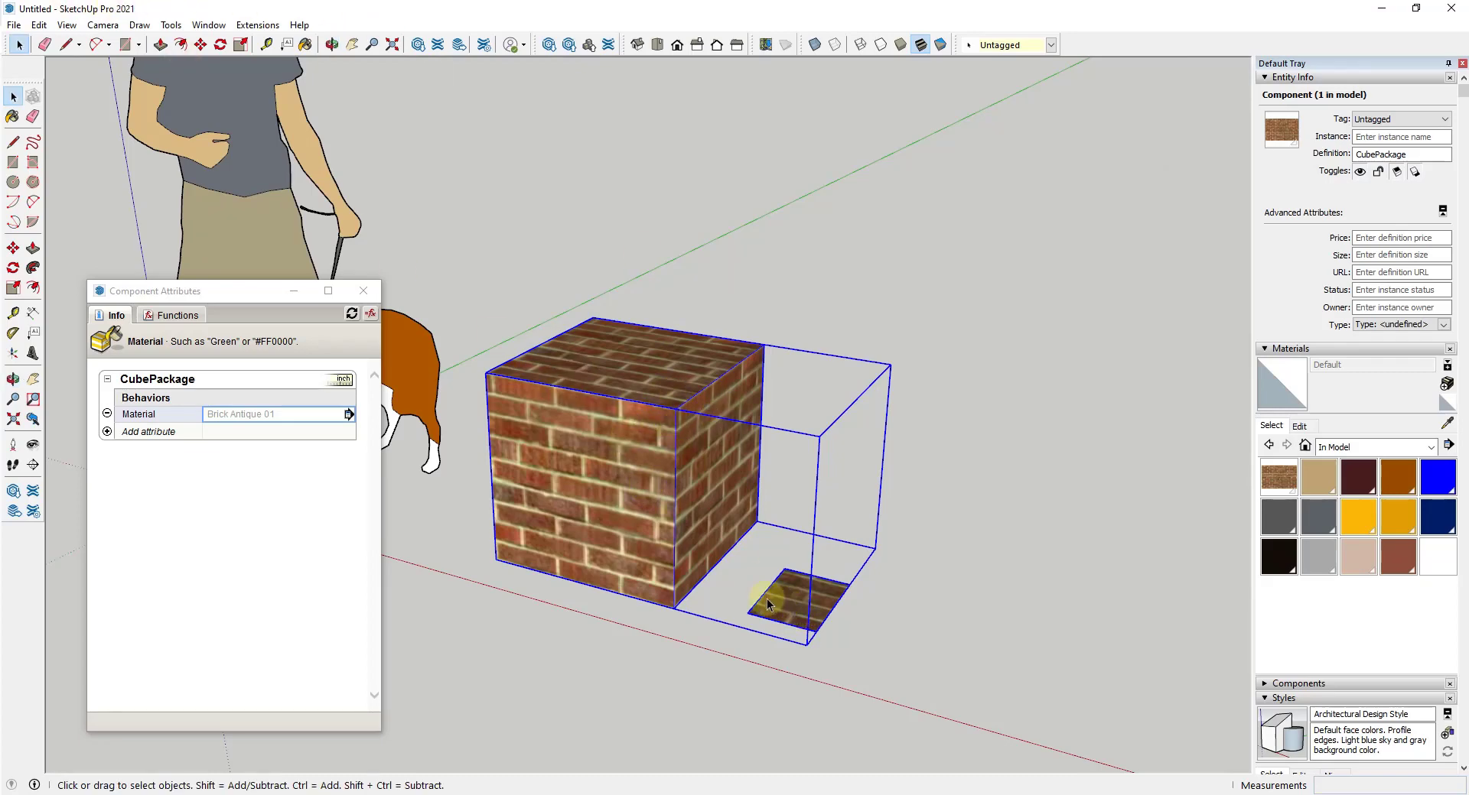
Draw a 2' by 2' rectangle on the ground near the red axis, beyond the brick cube.
scroll(540, 422, down, 5)
middle_drag(540, 421, 773, 489)
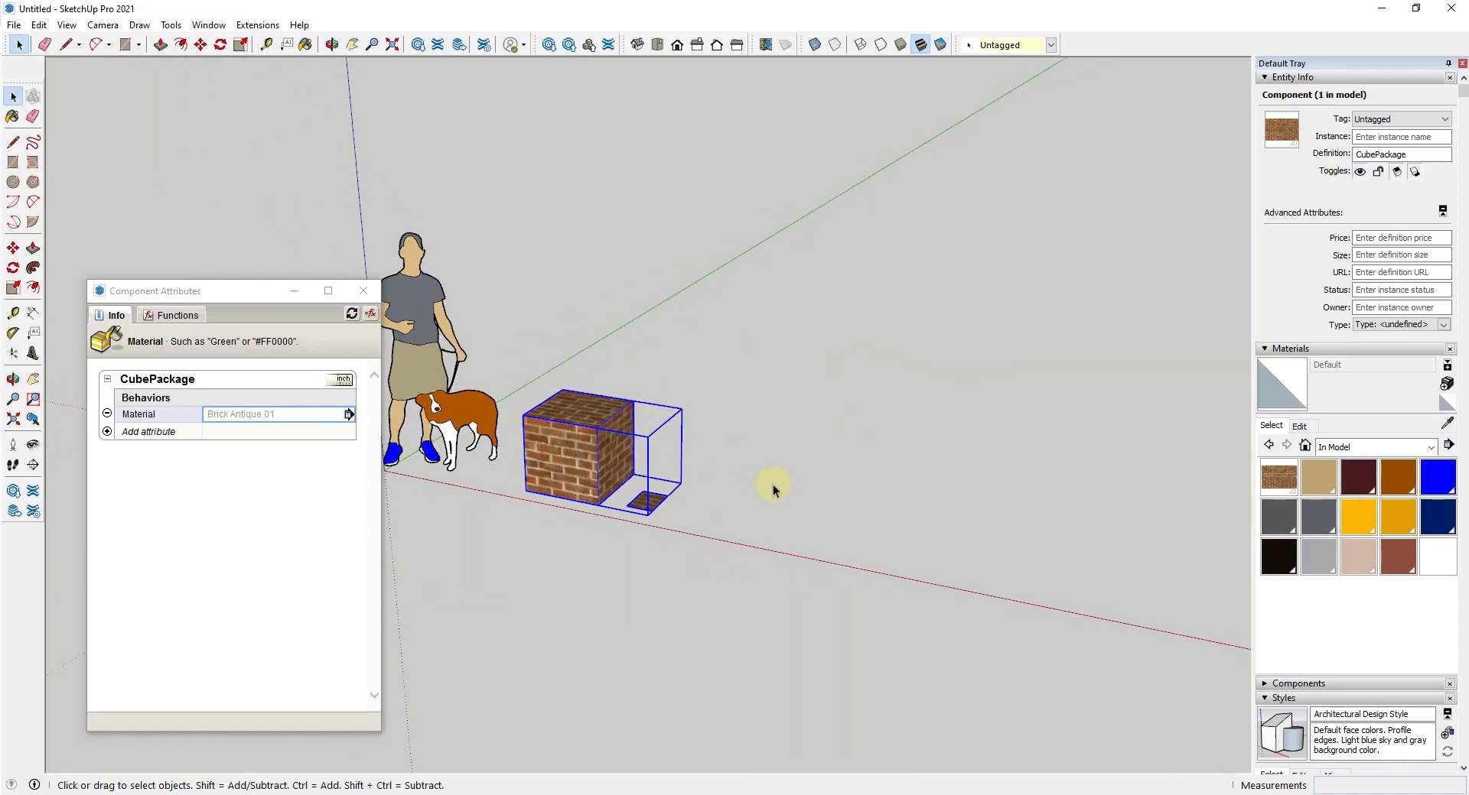
key(r)
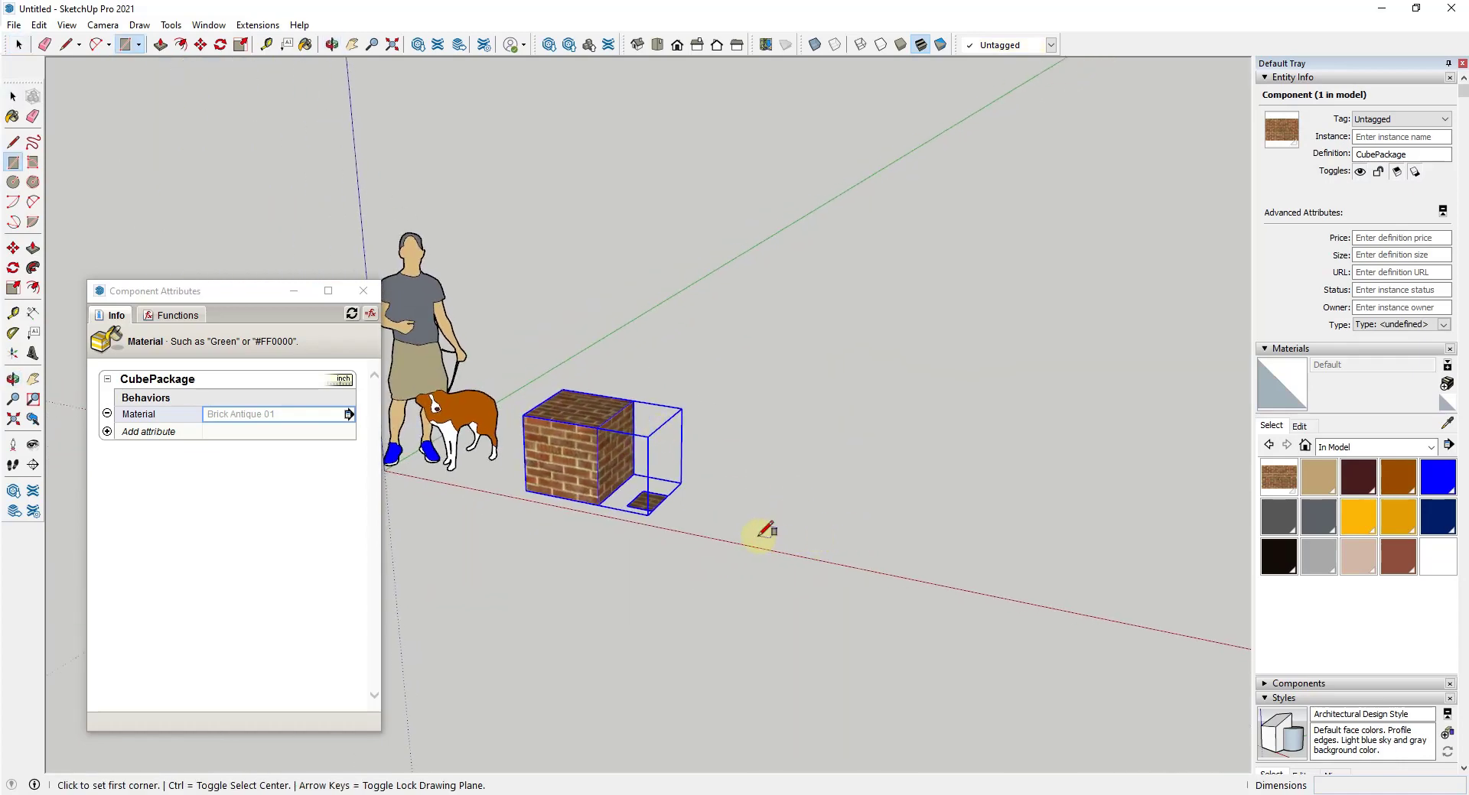
click(752, 533)
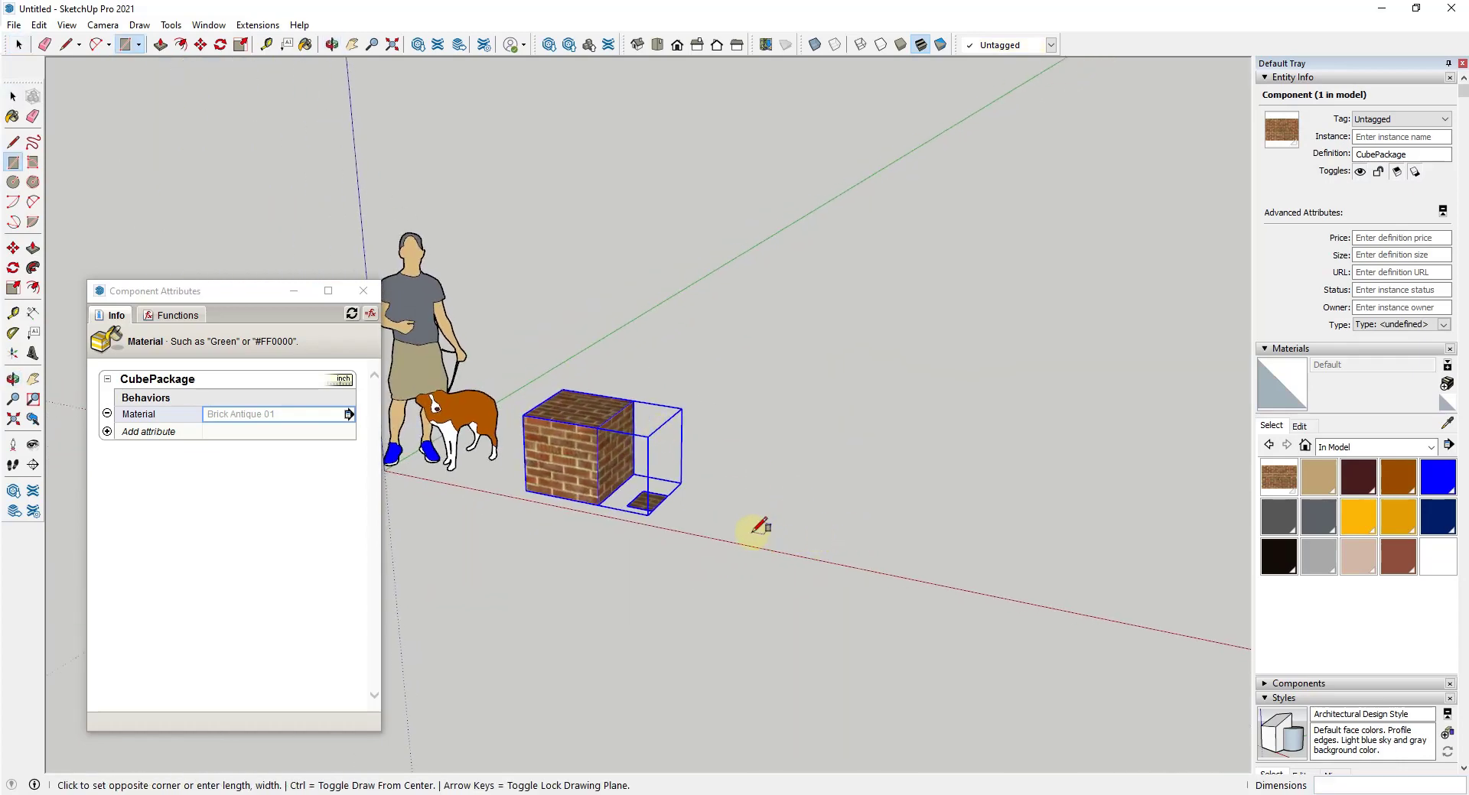
click(850, 511)
key(space)
Extrude the new rectangle upward 2' with Push/Pull to form a cube.
key(p)
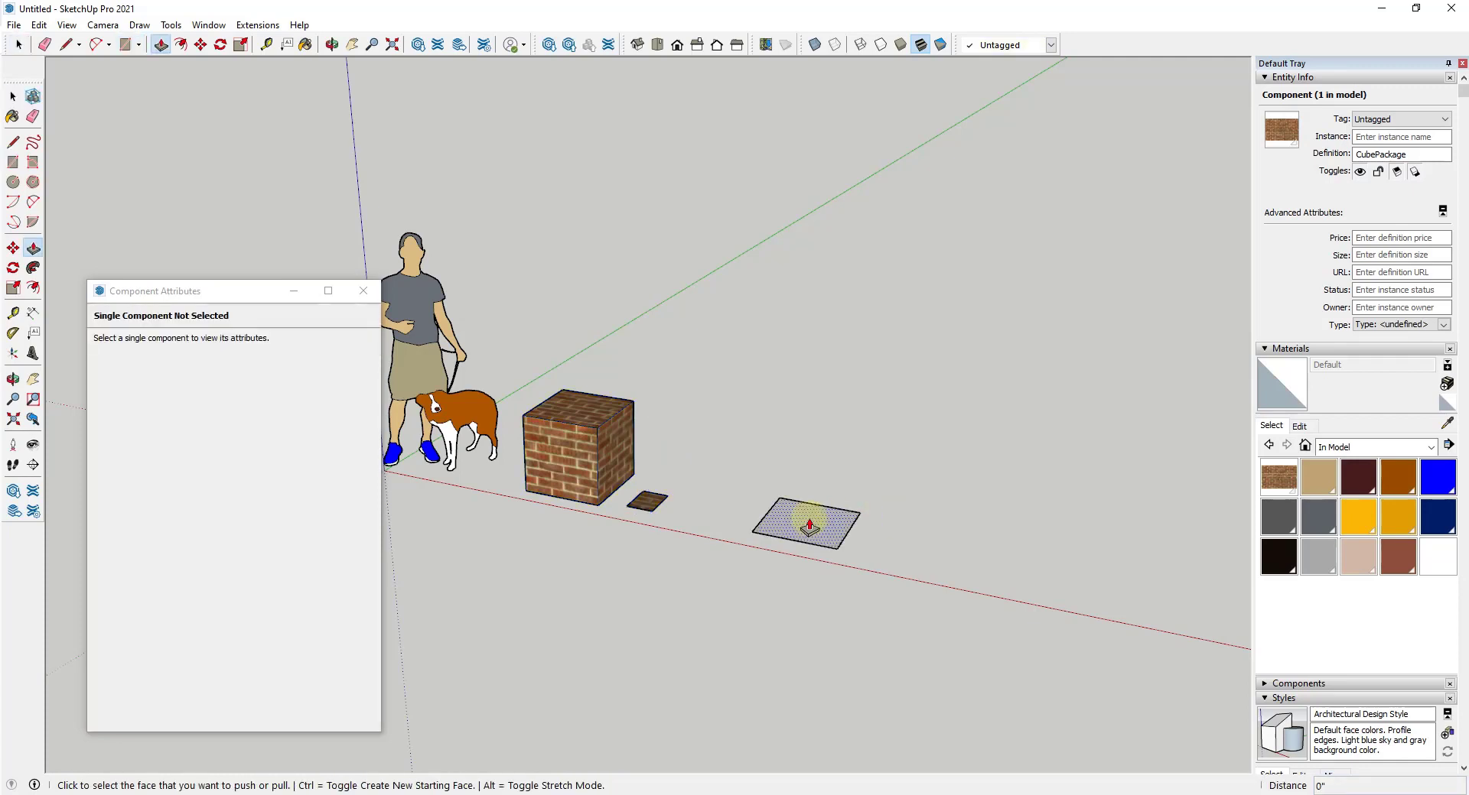
click(803, 509)
key(Return)
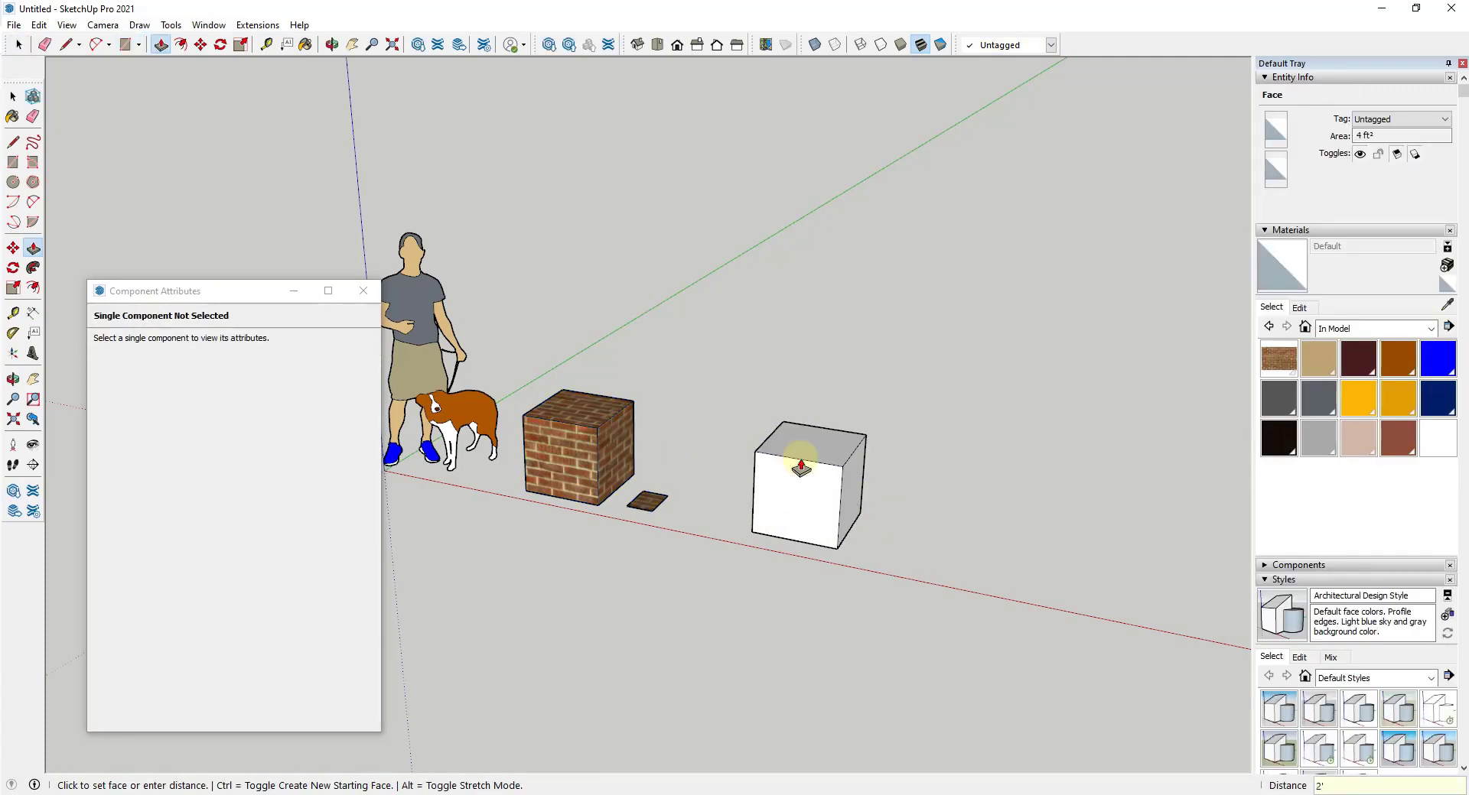
key(space)
Make the whole new cube a component with the definition name CubePick.
scroll(879, 530, up, 5)
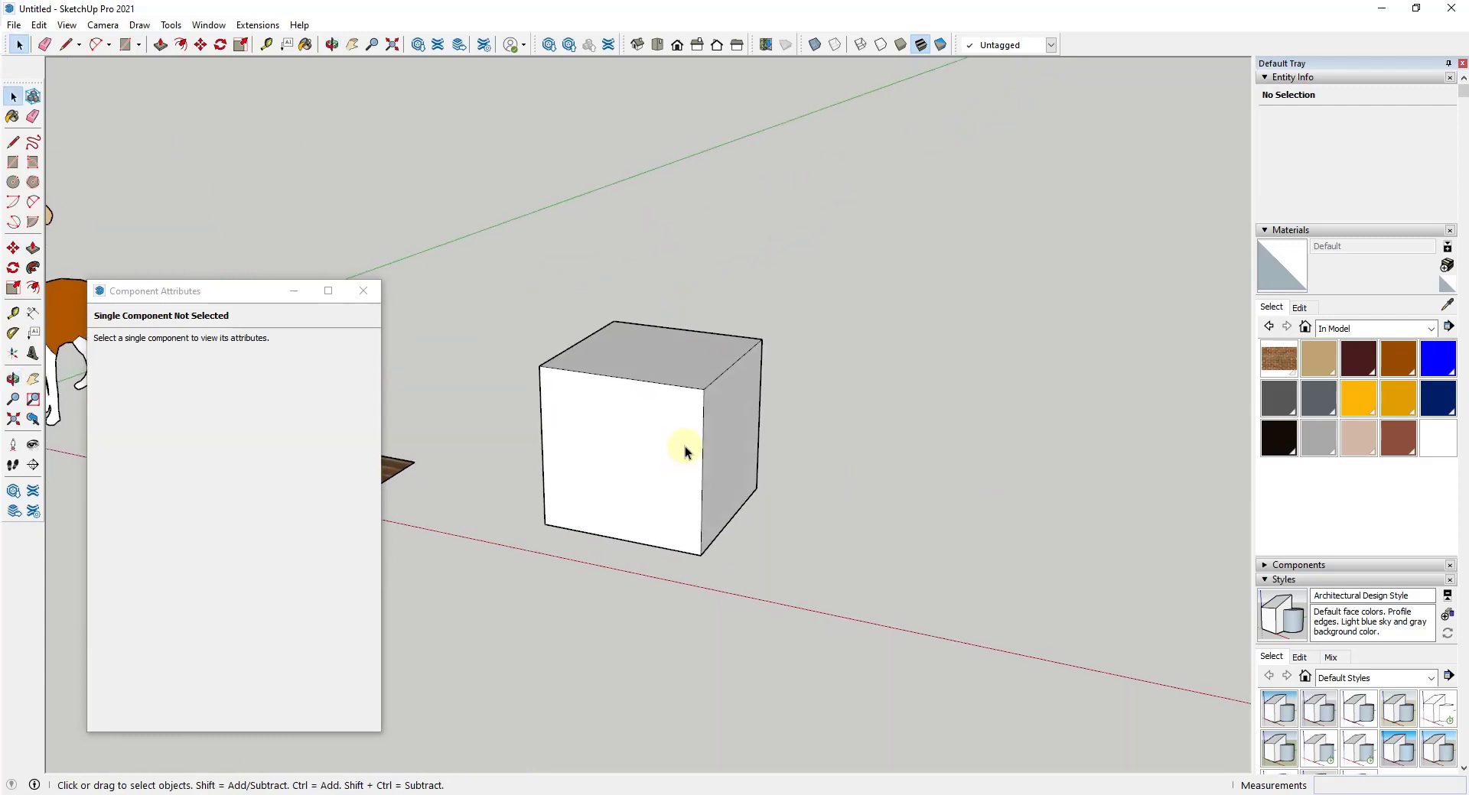
scroll(685, 448, up, 1)
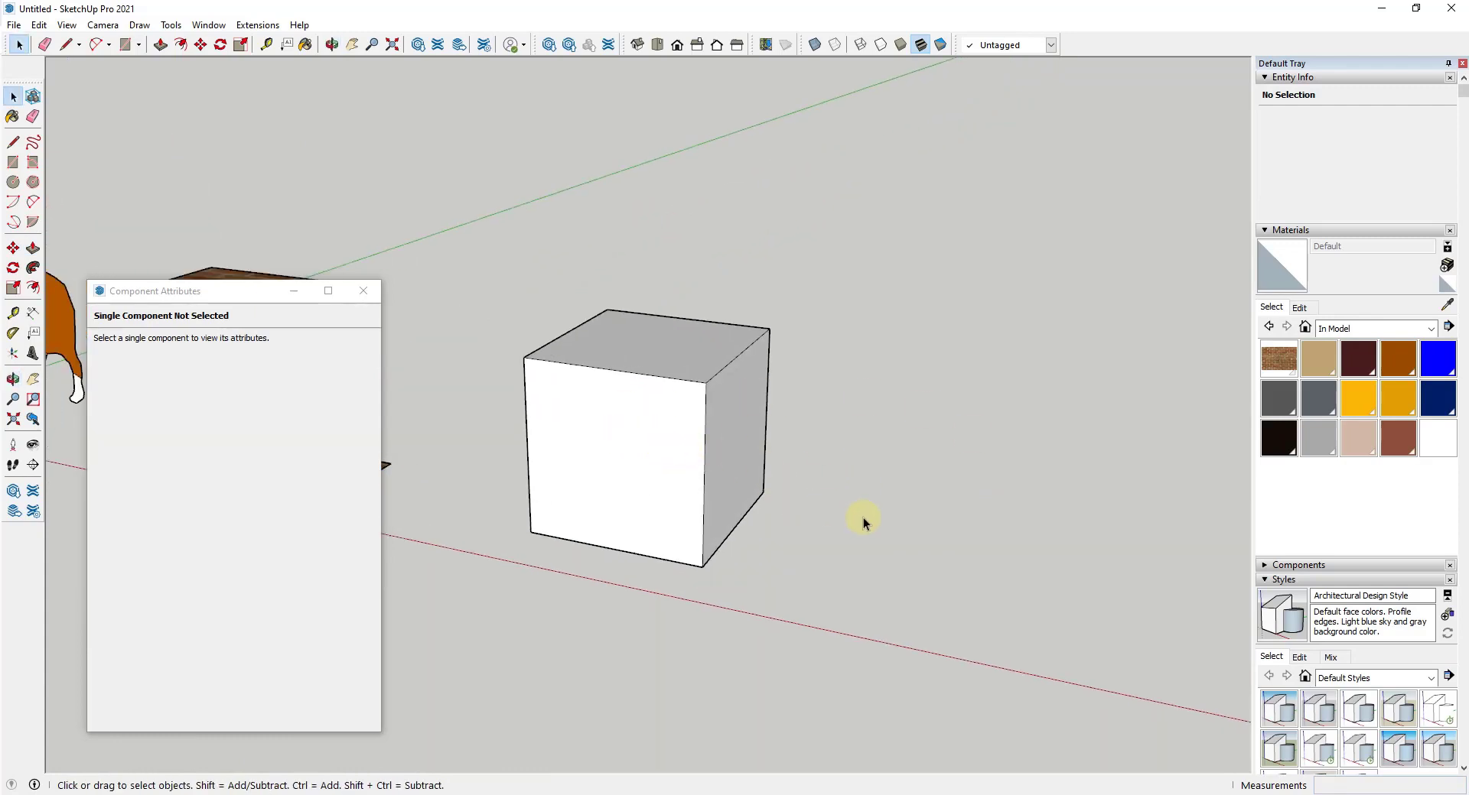
triple_click(671, 468)
right_click(672, 468)
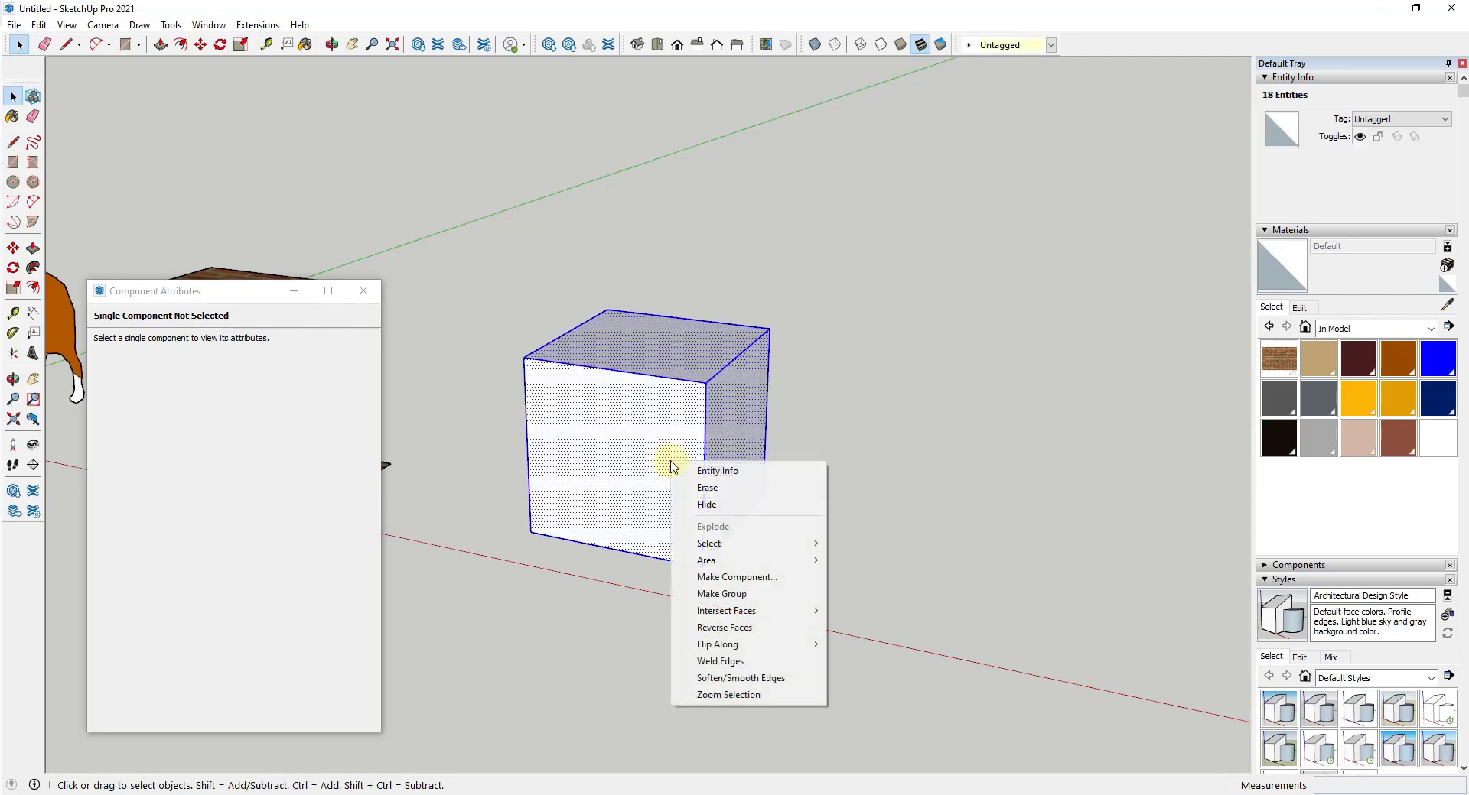
click(681, 578)
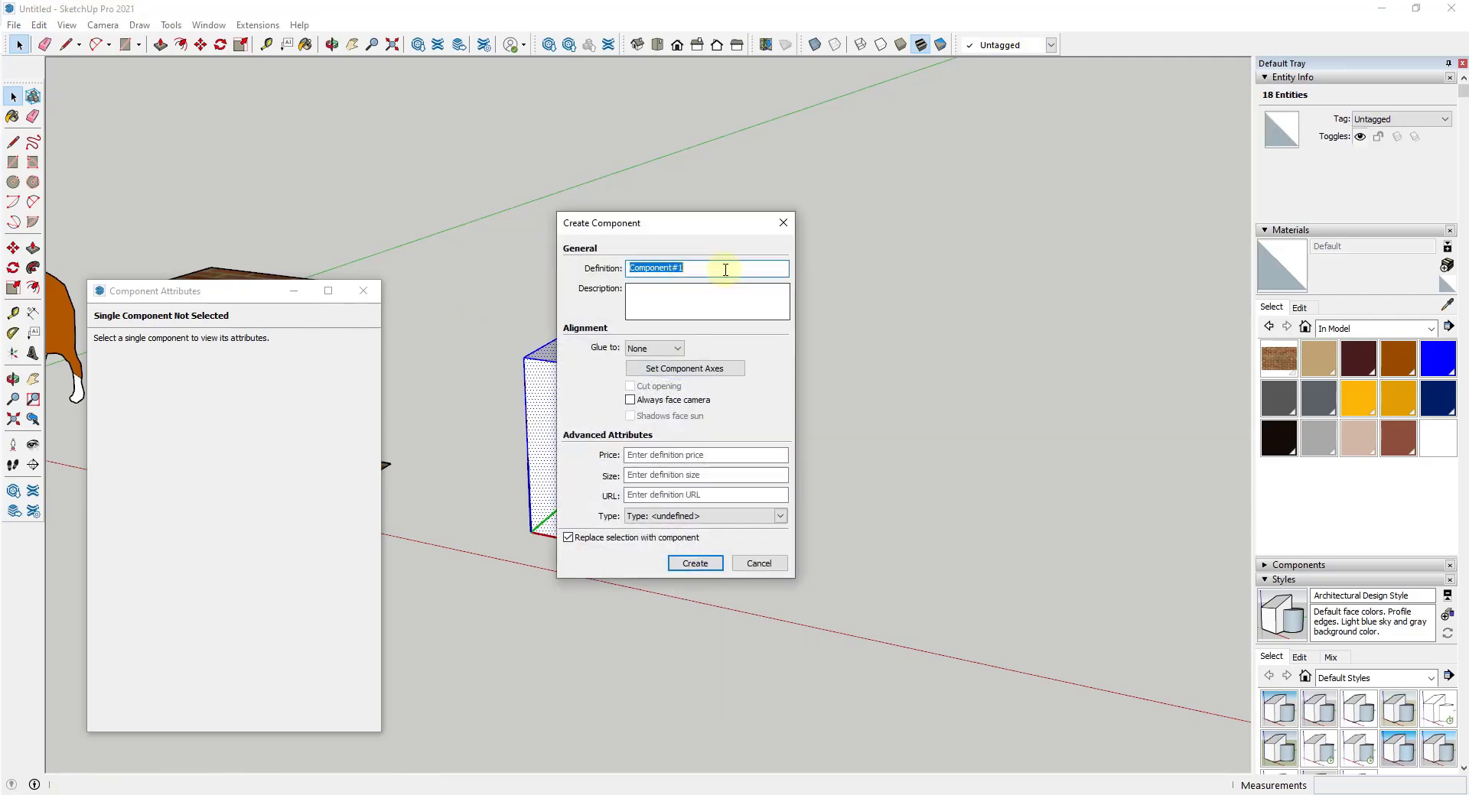
text(CubePick)
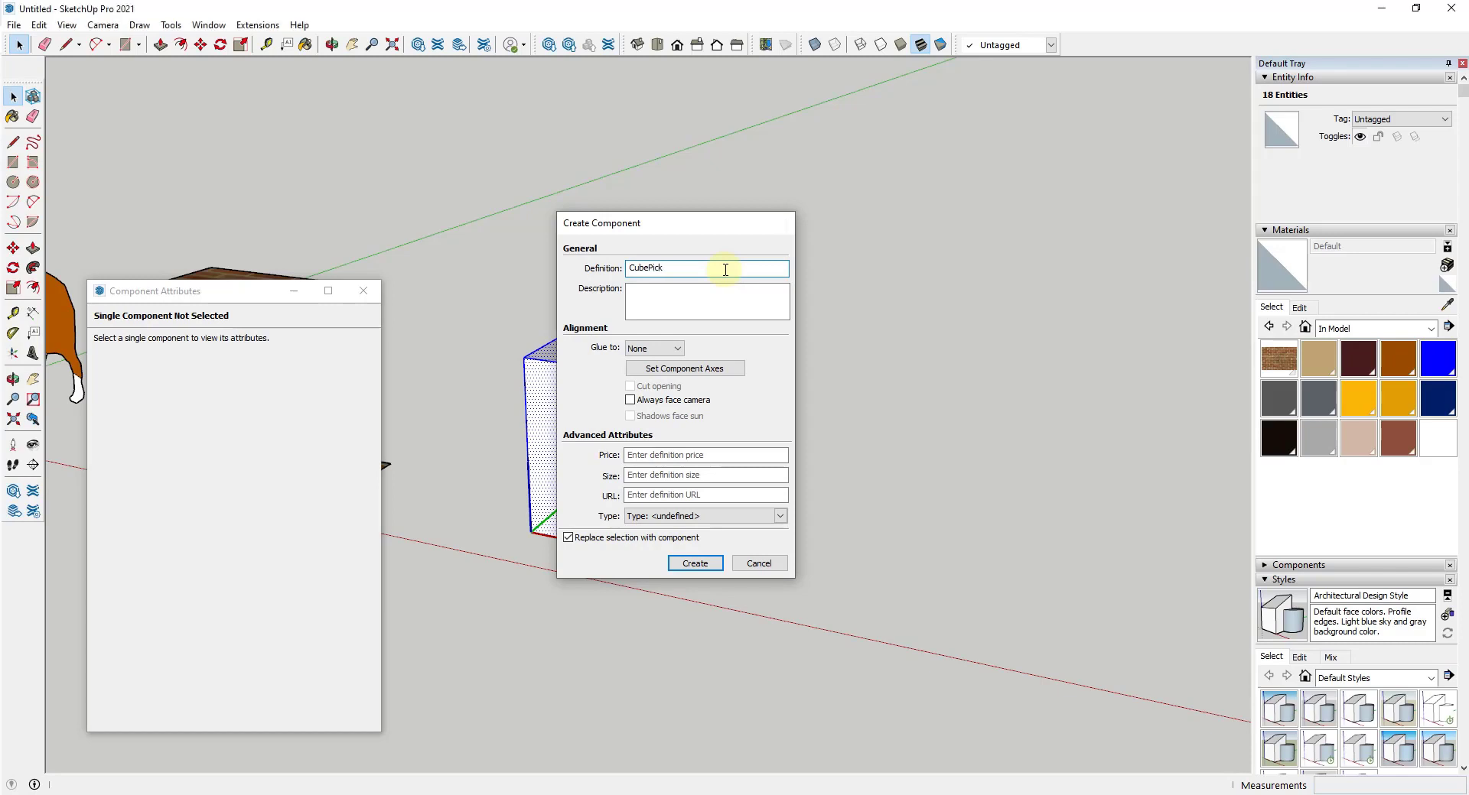
key(Return)
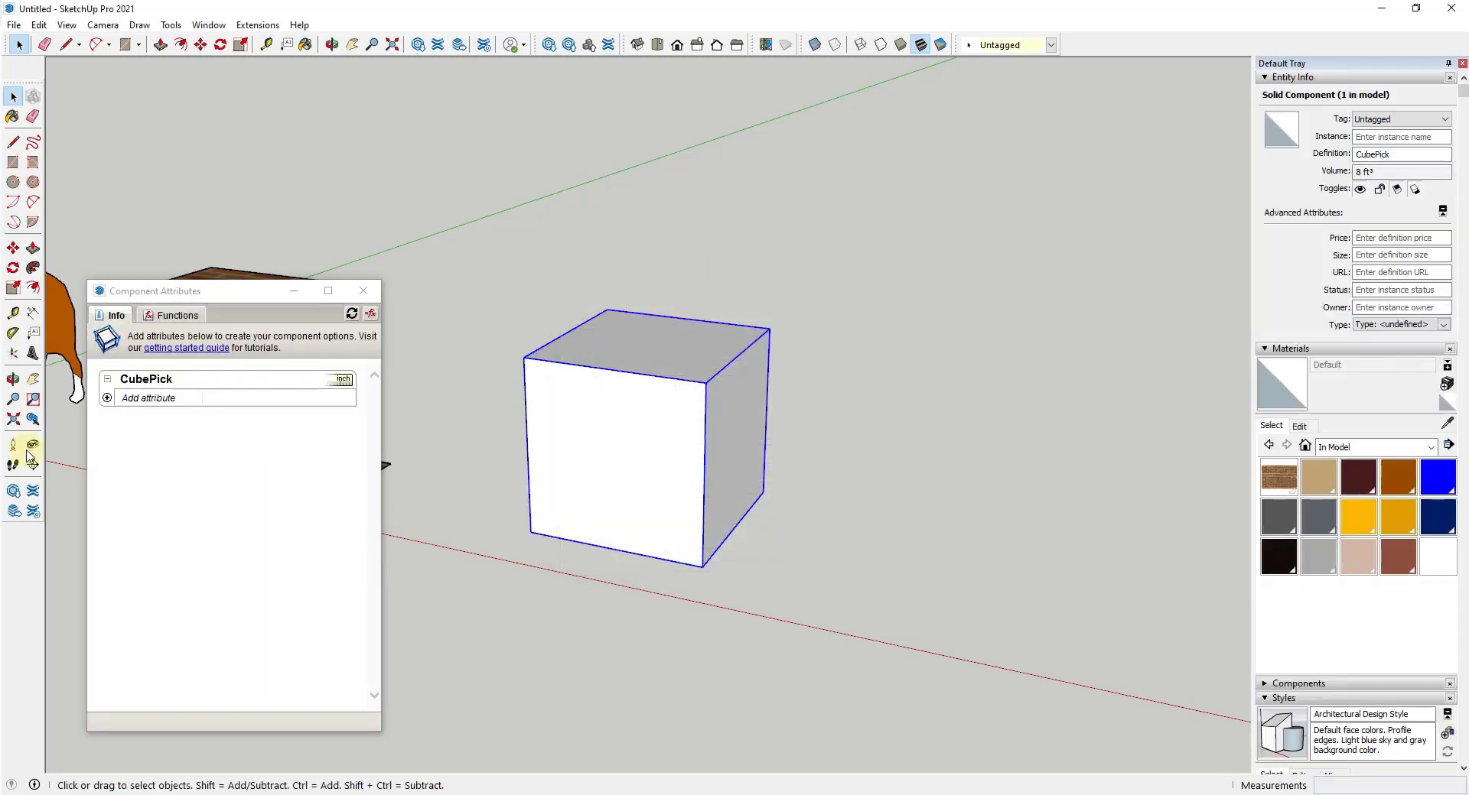
Inside the CubePick component, draw a small ground rectangle about 1' 3" long along the red axis, beside the cube.
double_click(668, 469)
key(r)
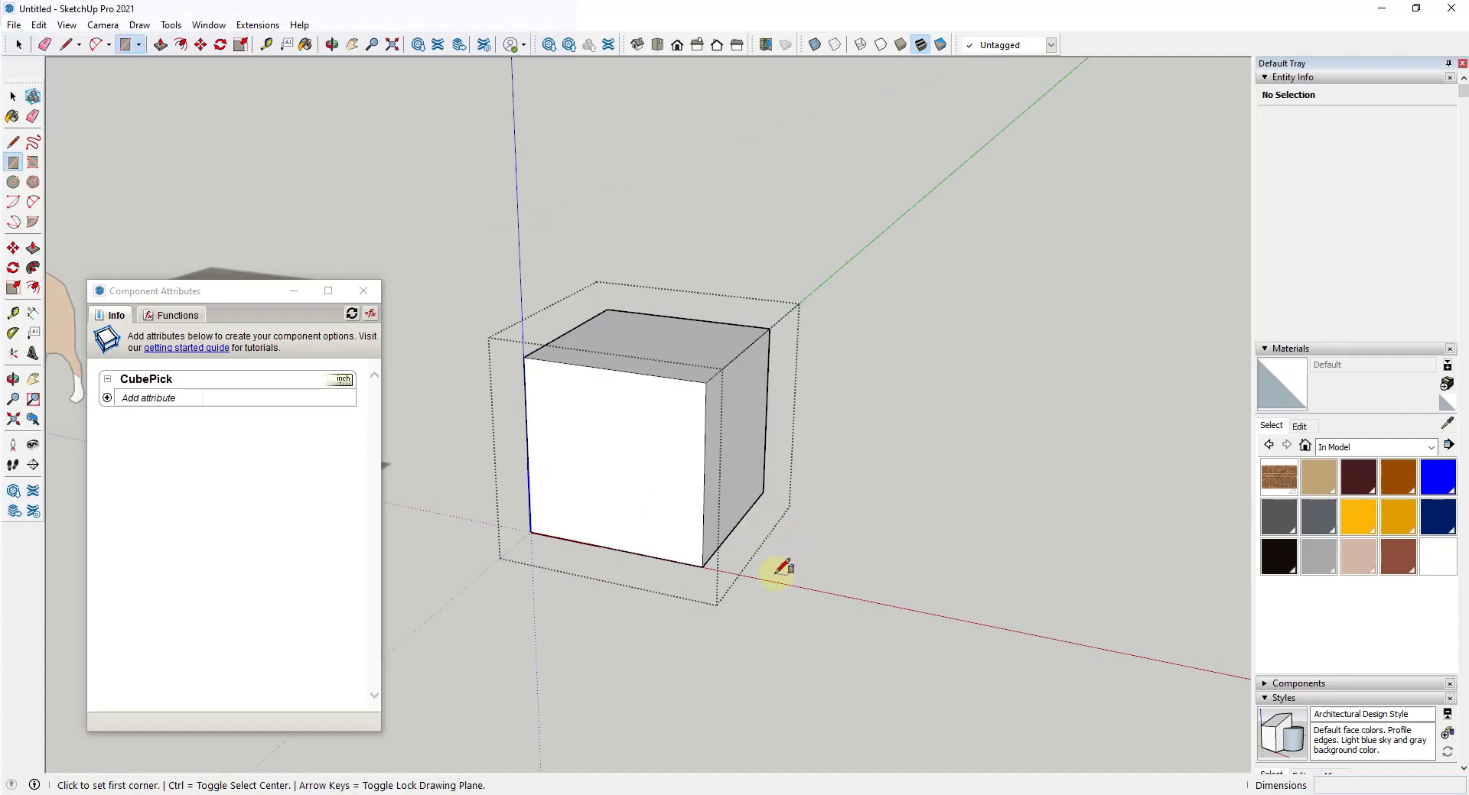
click(775, 574)
click(928, 530)
key(space)
Divide the small ground rectangle into four quarters with two lines joining the midpoints of opposite edges.
key(l)
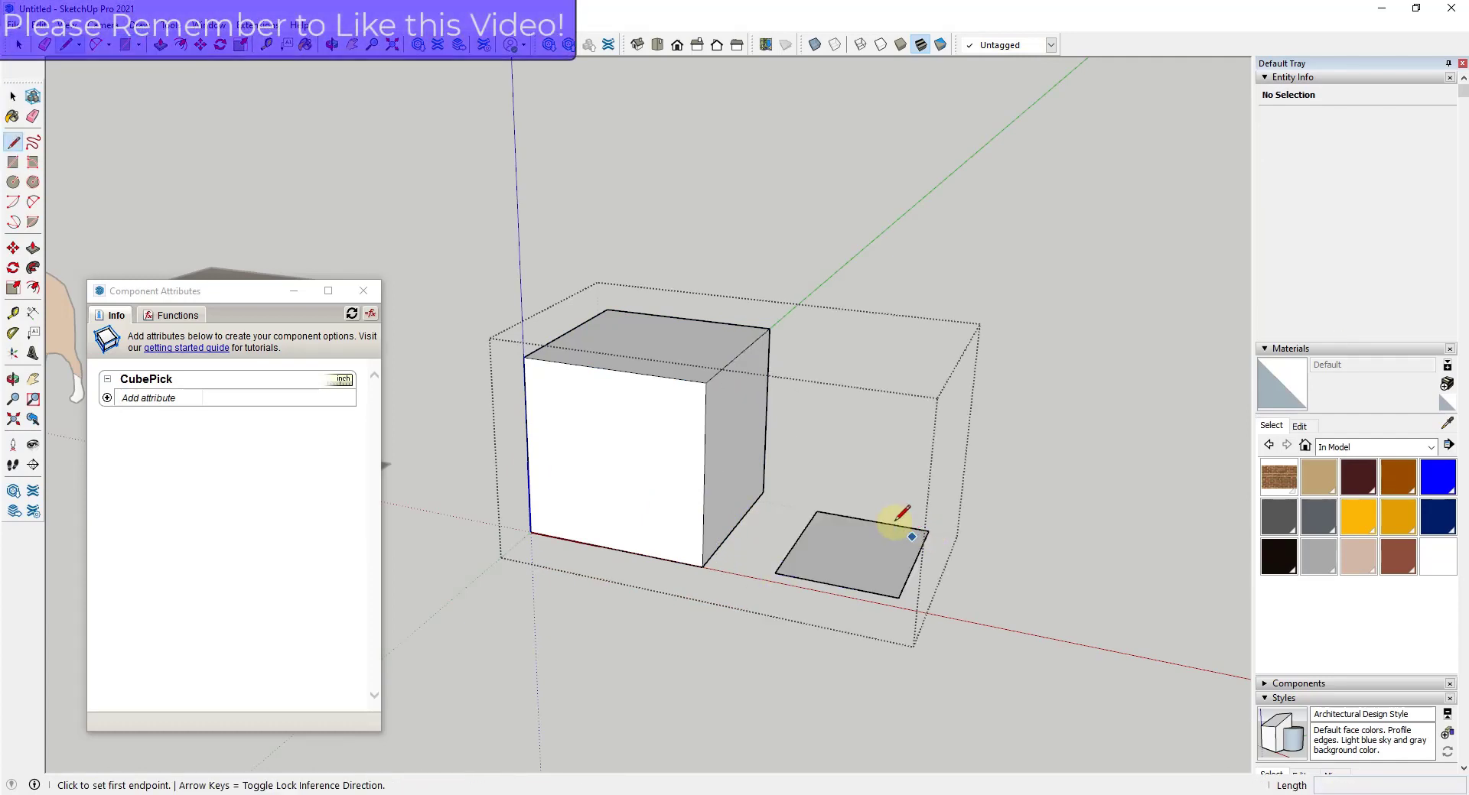
click(866, 520)
click(838, 585)
key(space)
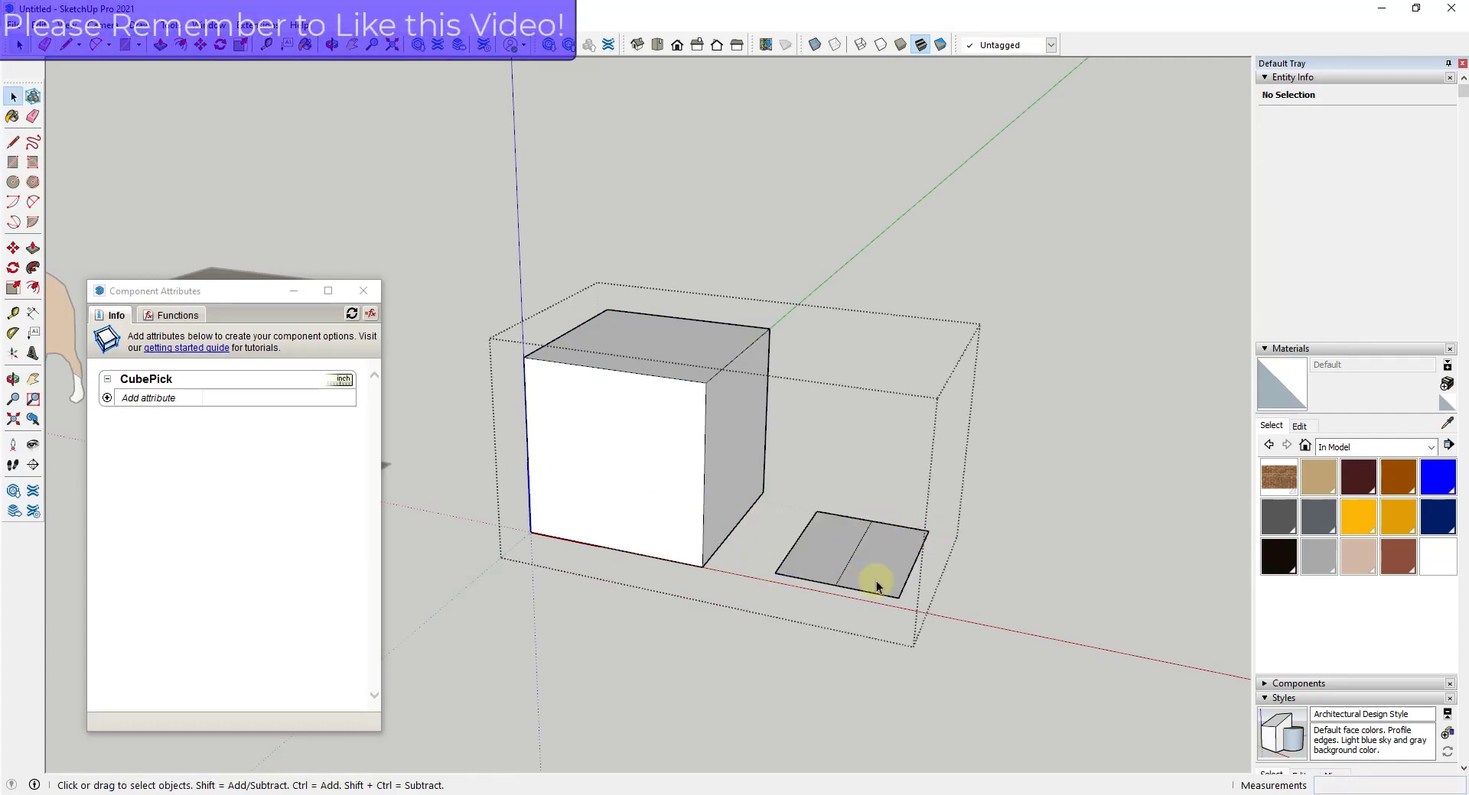
key(l)
click(914, 563)
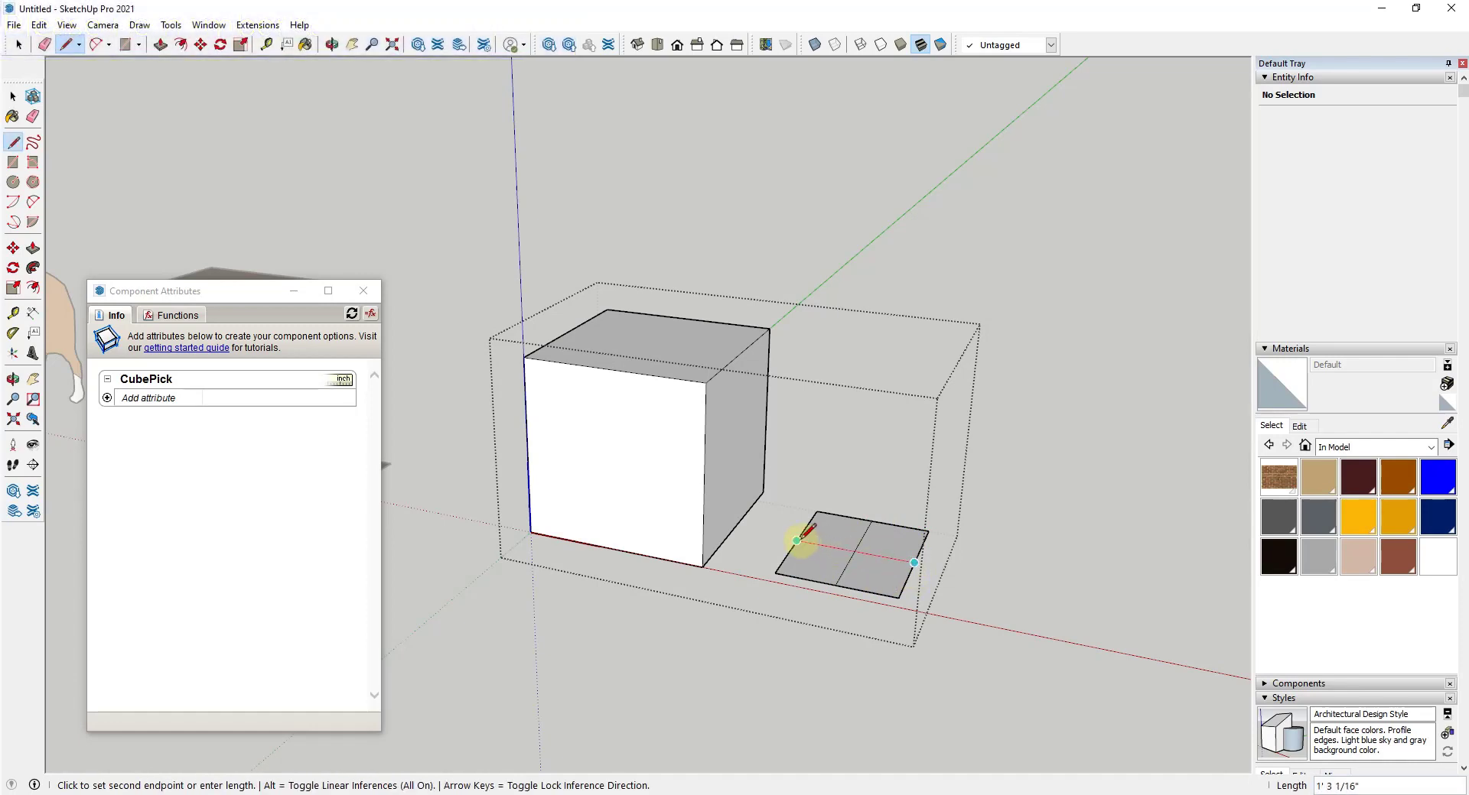
click(797, 541)
key(space)
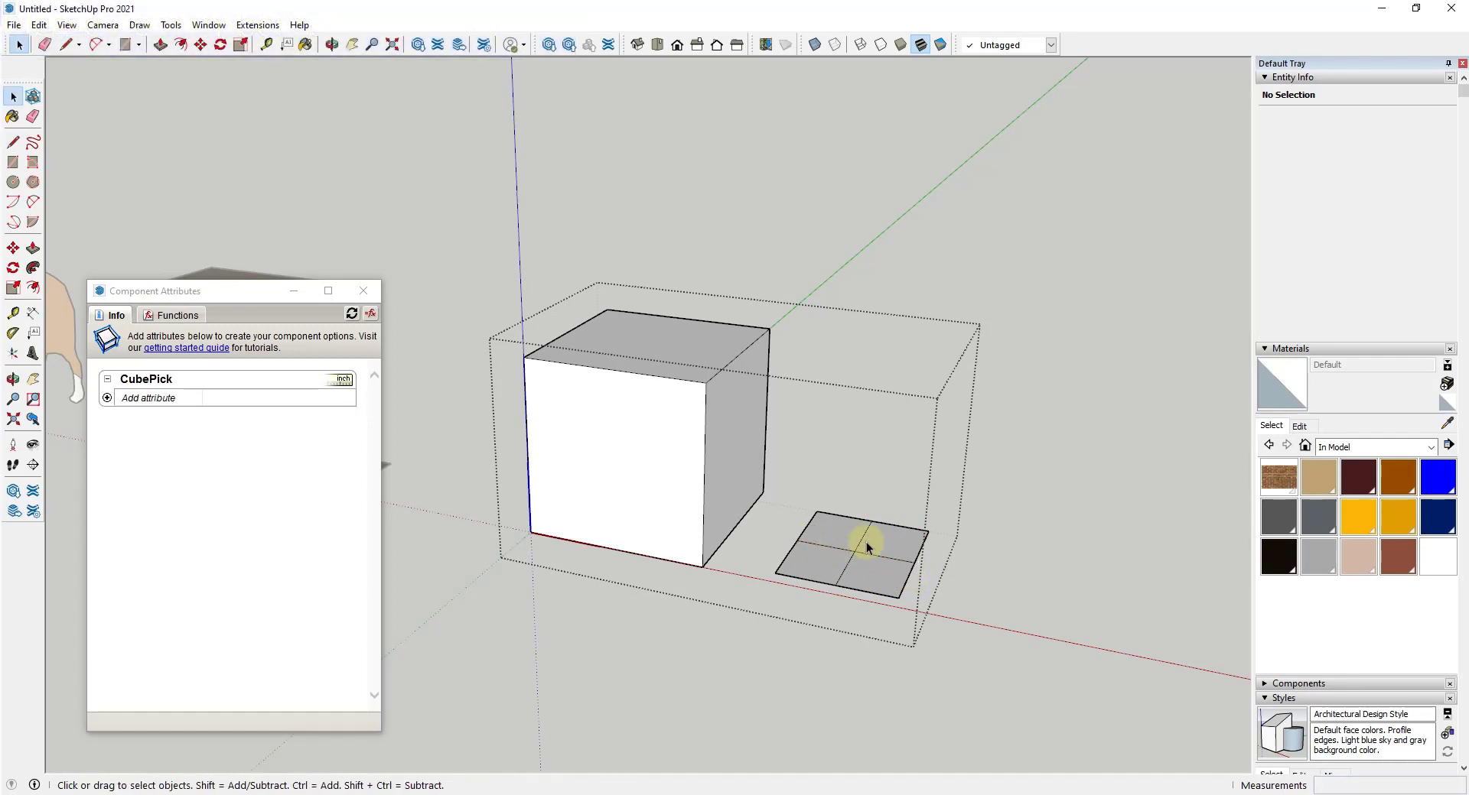
From the Brick, Cladding and Siding materials, paint the two quarters nearest the cube Brick Antique 01 (back) and Brick Rough Dark (front).
click(1341, 449)
click(1355, 501)
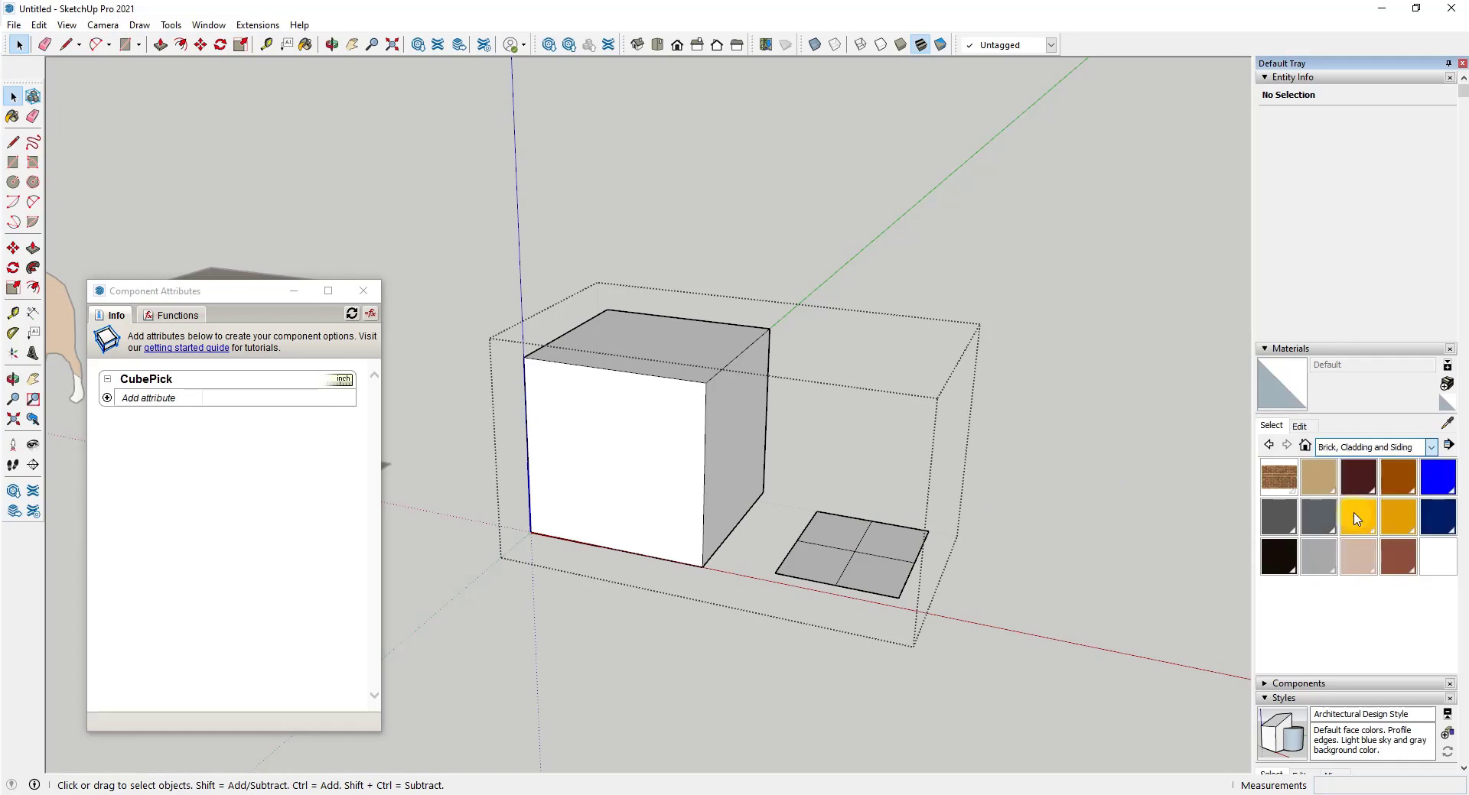
click(1318, 474)
click(822, 532)
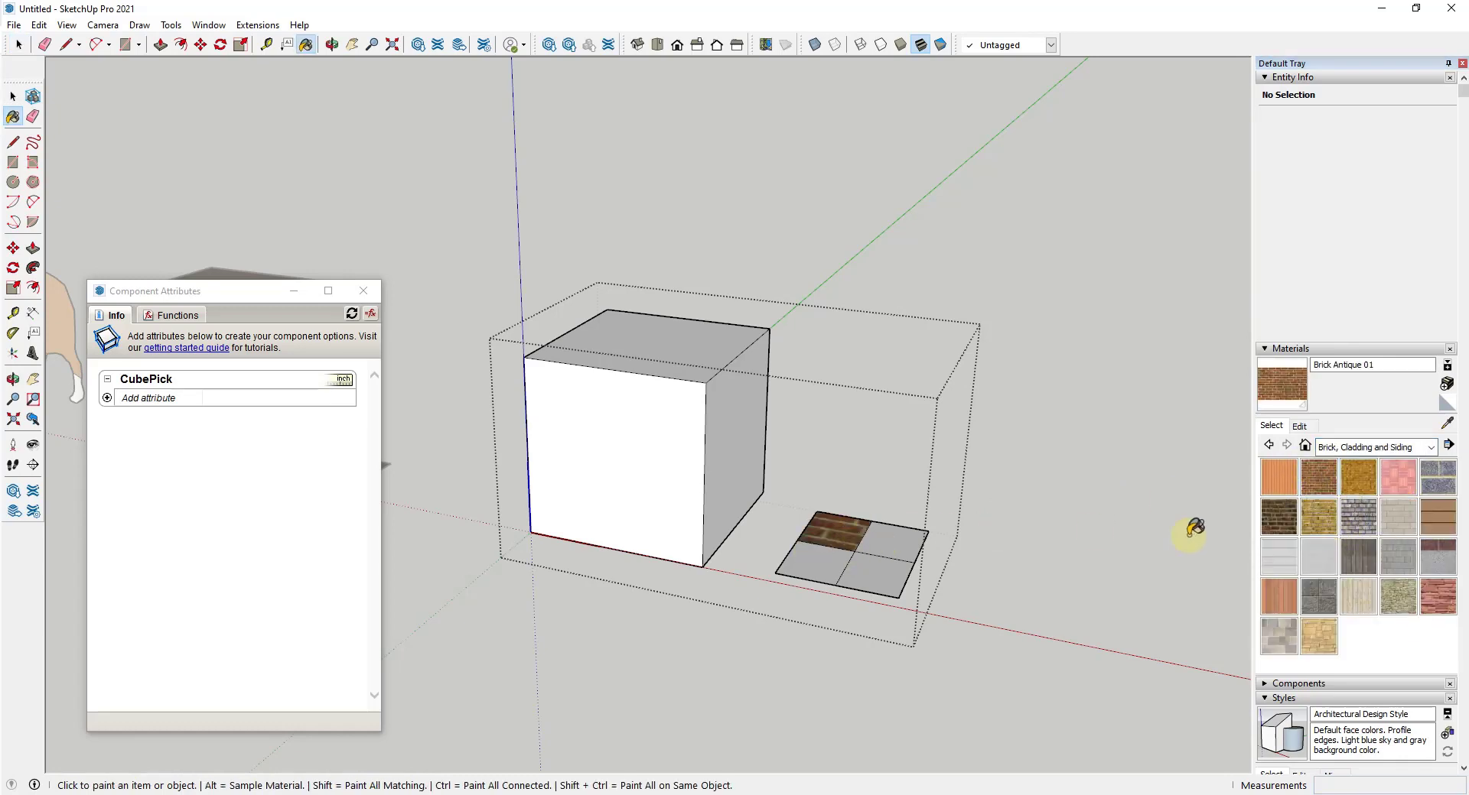
click(1278, 518)
click(815, 562)
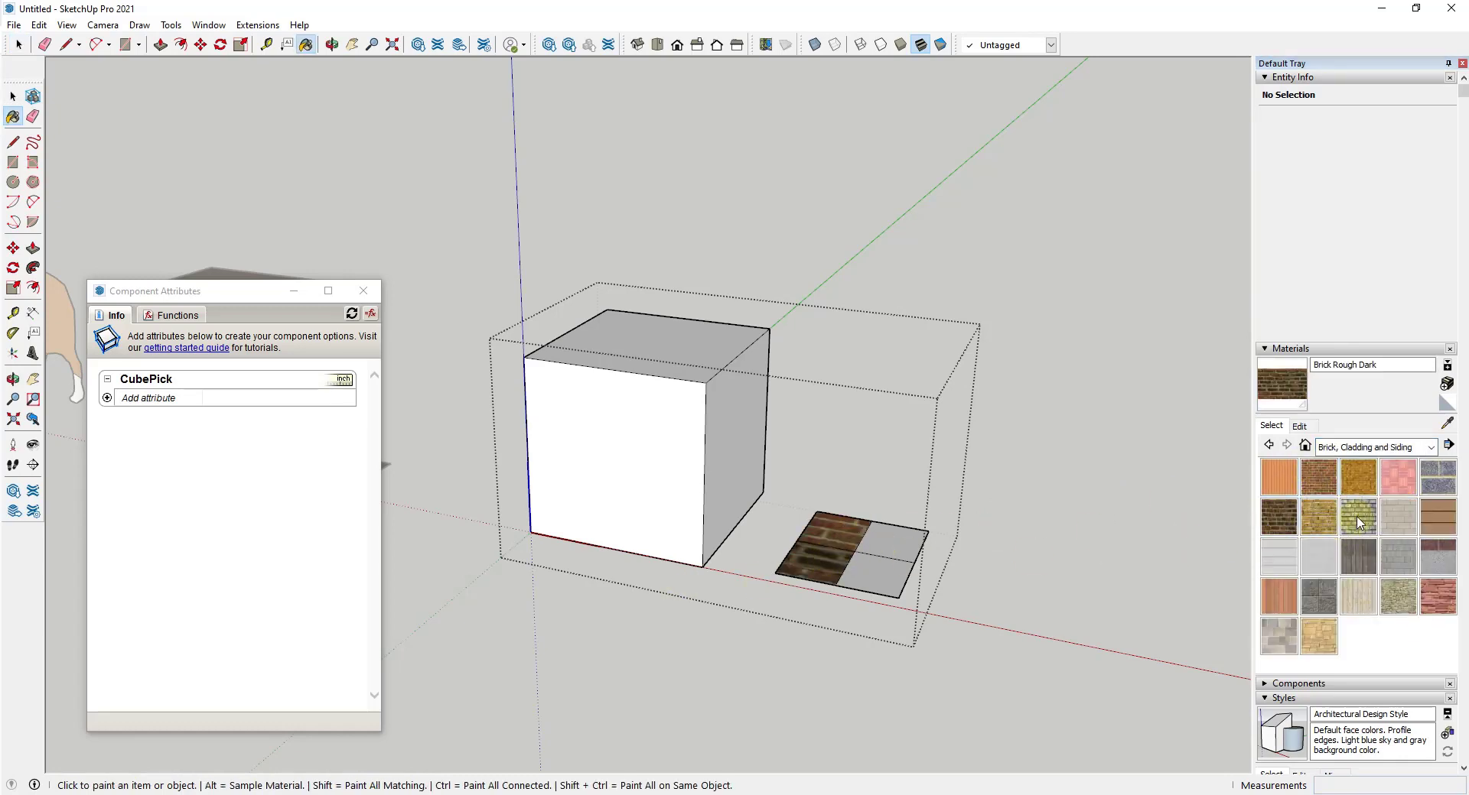
Paint the two quarters farthest from the cube with Brick Rough Tan (back) and Brick Tumbled (front).
click(1318, 518)
click(890, 544)
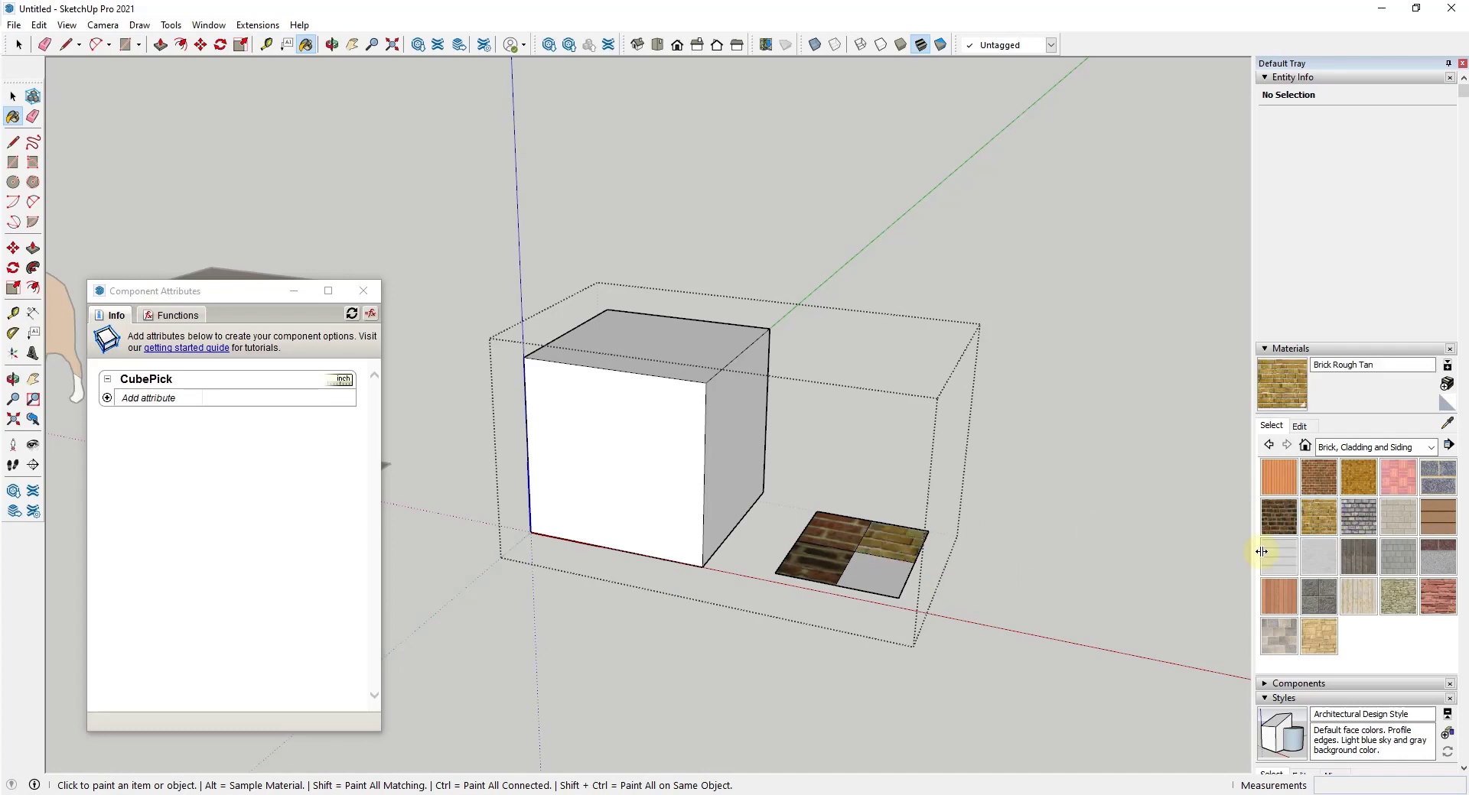
click(1359, 517)
click(887, 579)
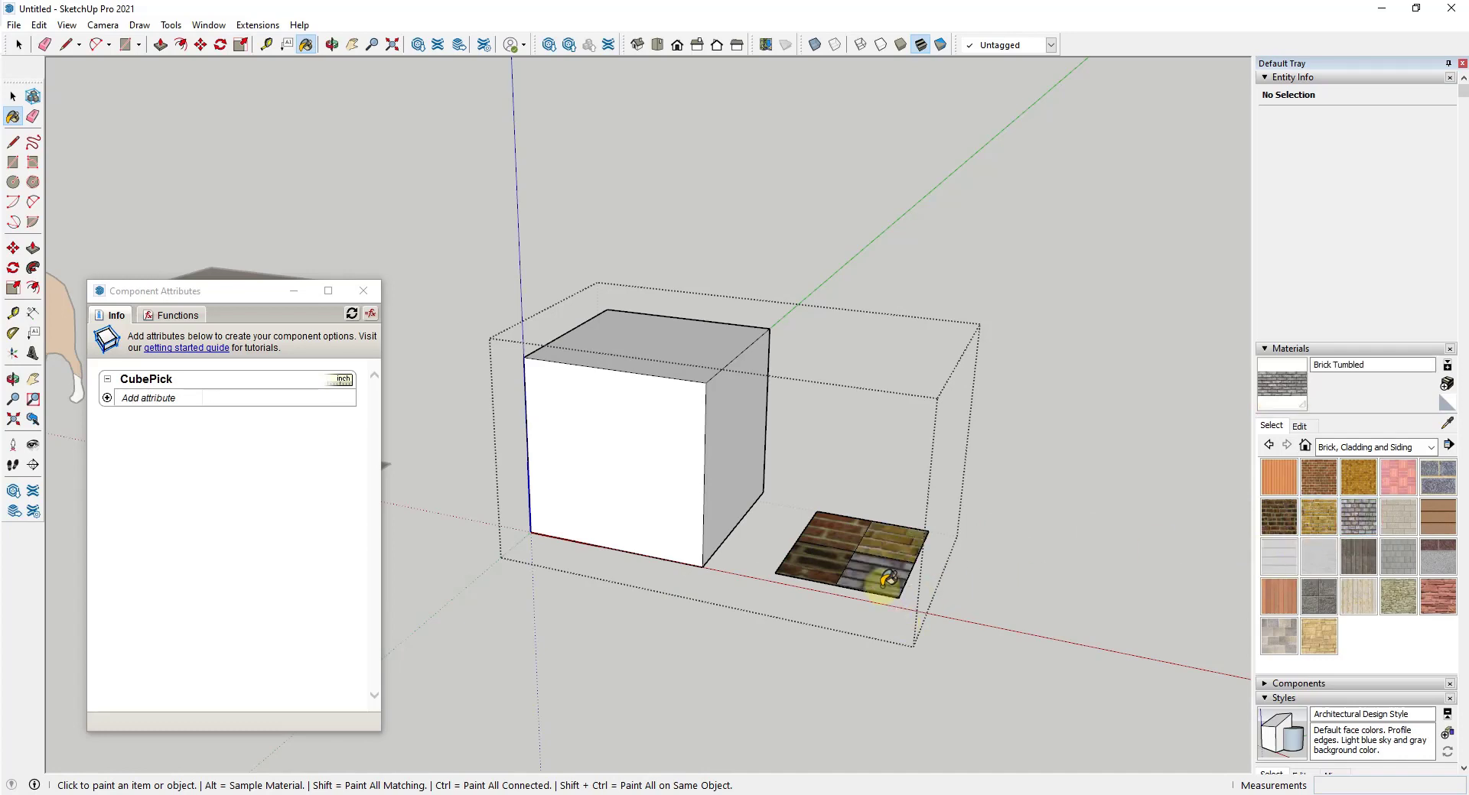
key(space)
Add a Material attribute to CubePick and set its display rule to "Users can select from a list.".
middle_drag(880, 575, 839, 571)
scroll(857, 548, up, 3)
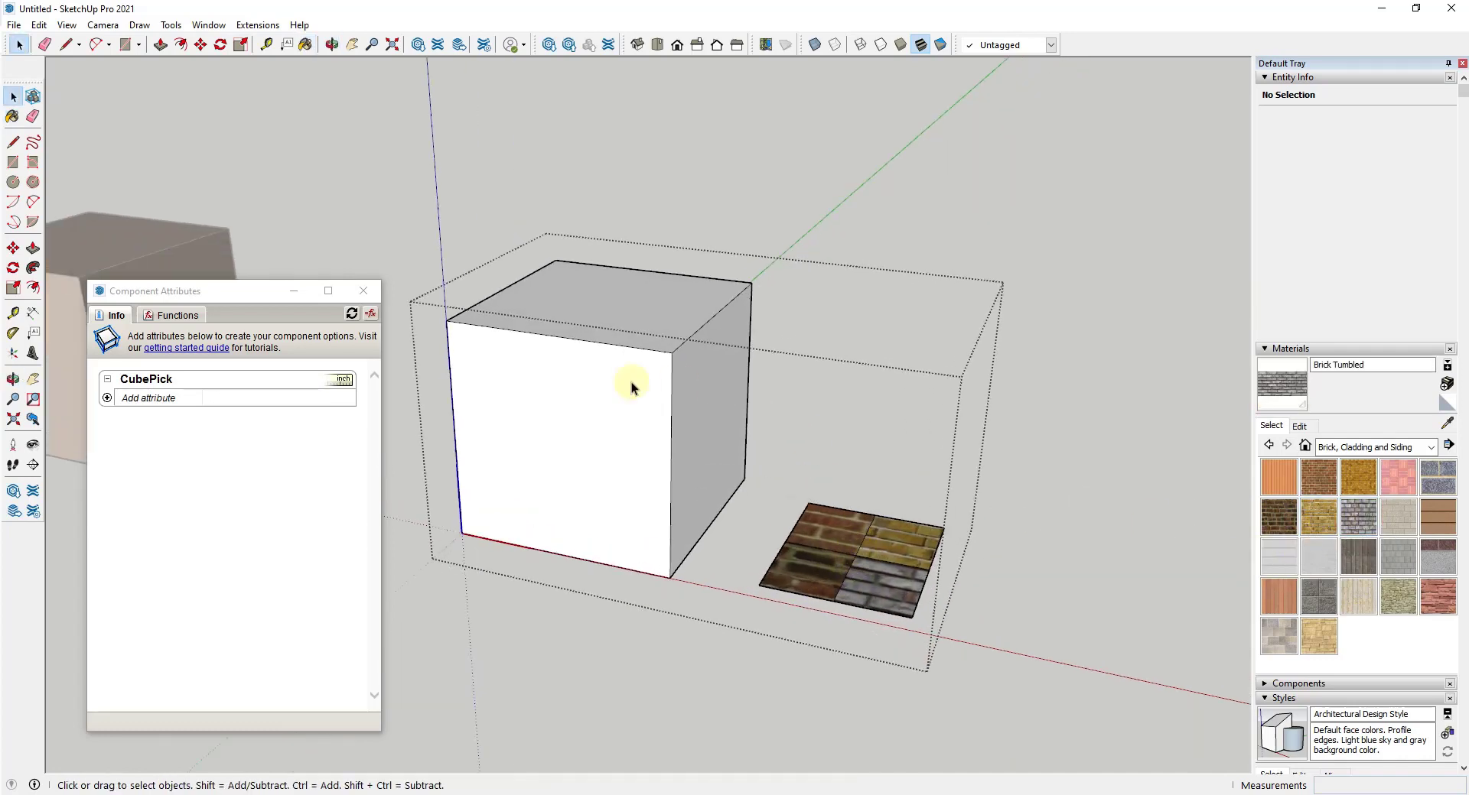
click(131, 399)
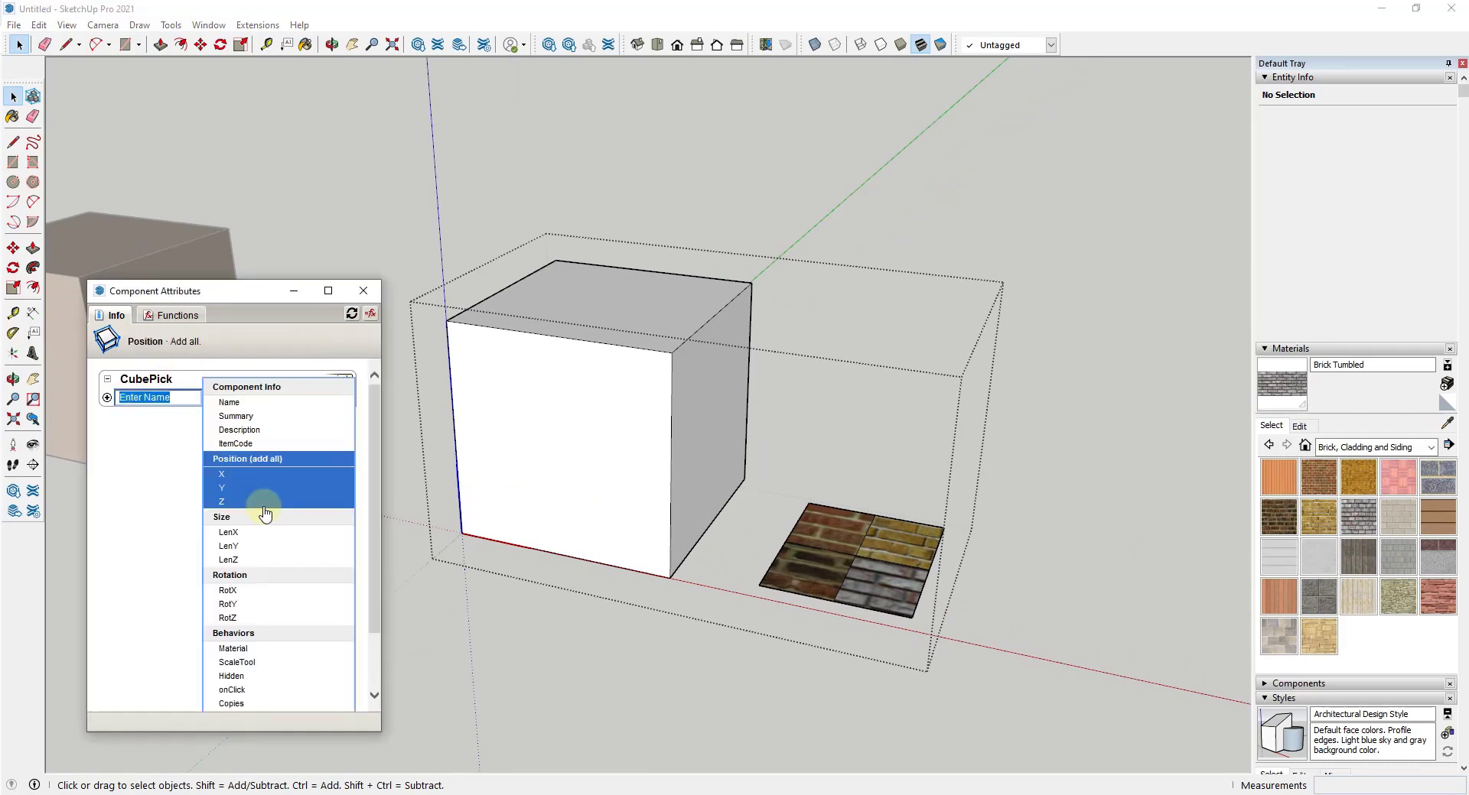
click(255, 649)
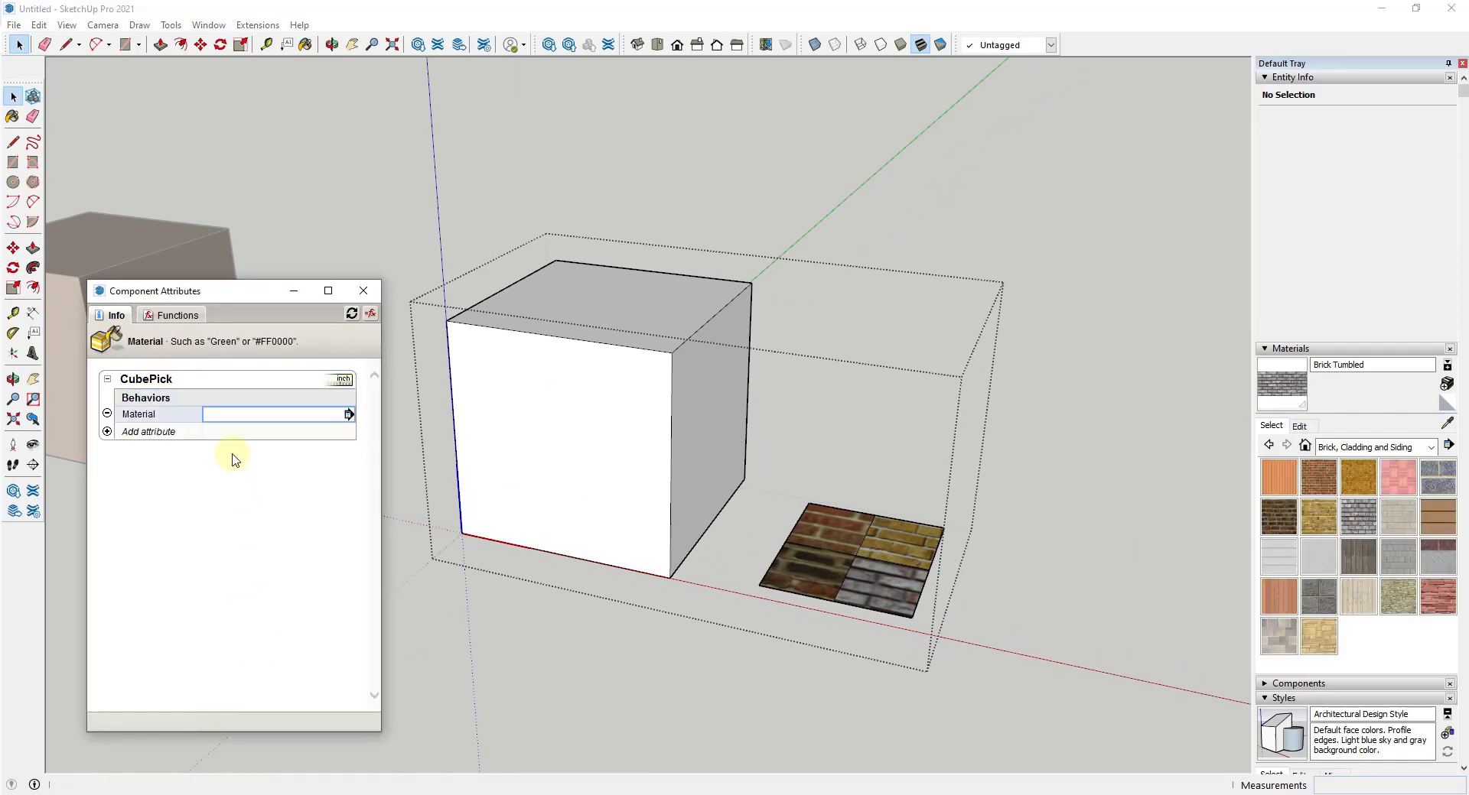
click(349, 416)
click(317, 377)
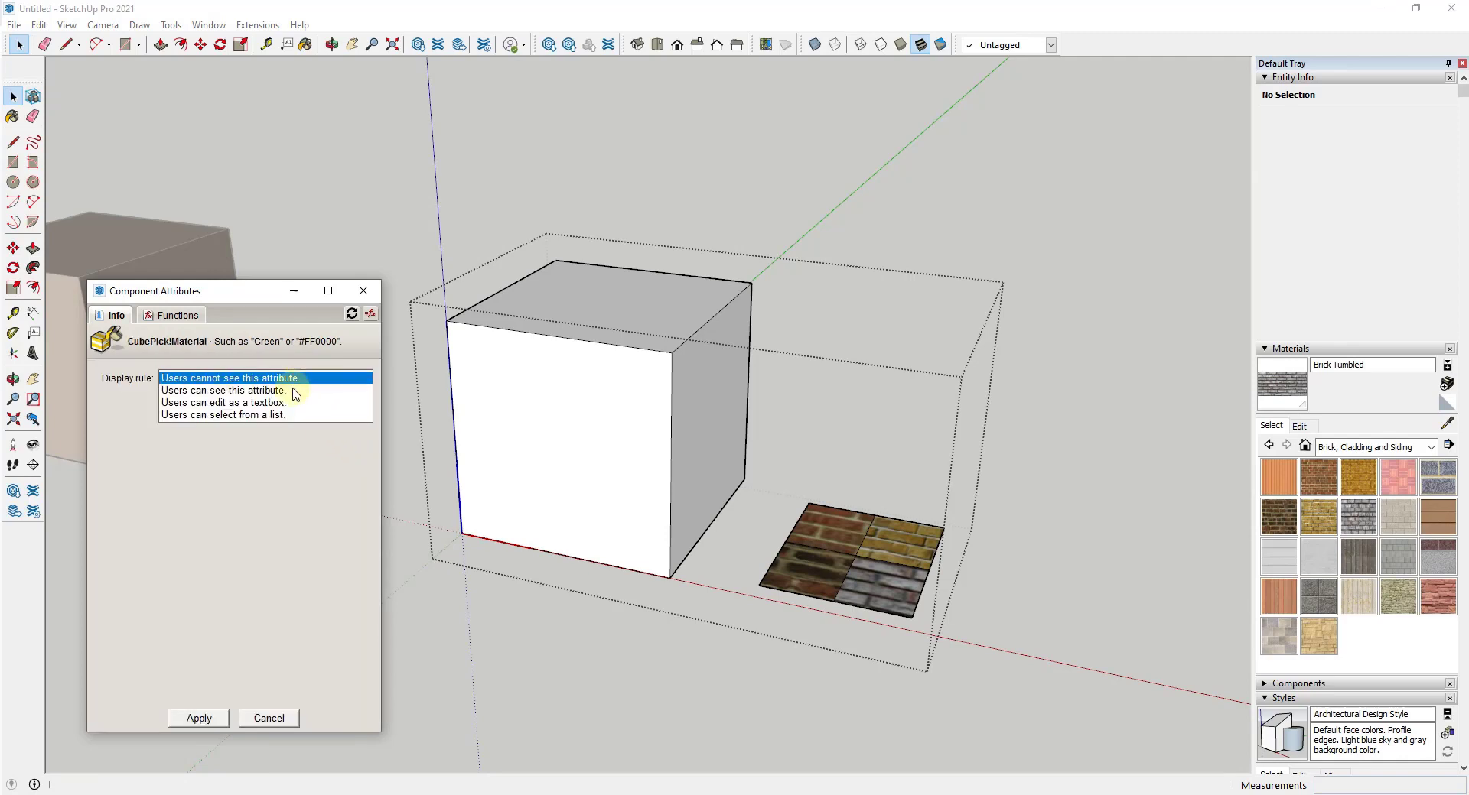
click(263, 415)
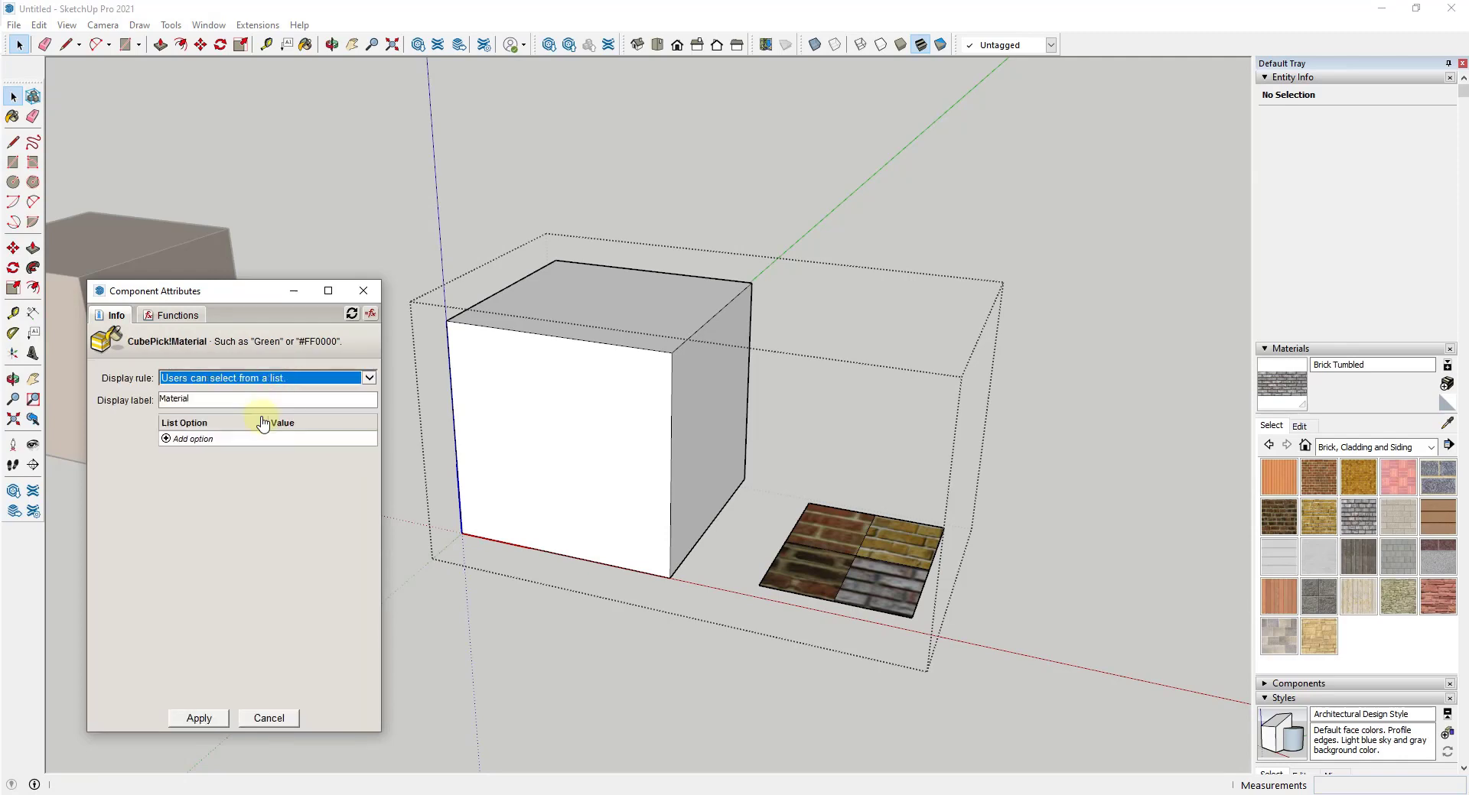
Sample the Brick Antique 01 quarter and copy its material name into the Material attribute's first list option.
click(192, 442)
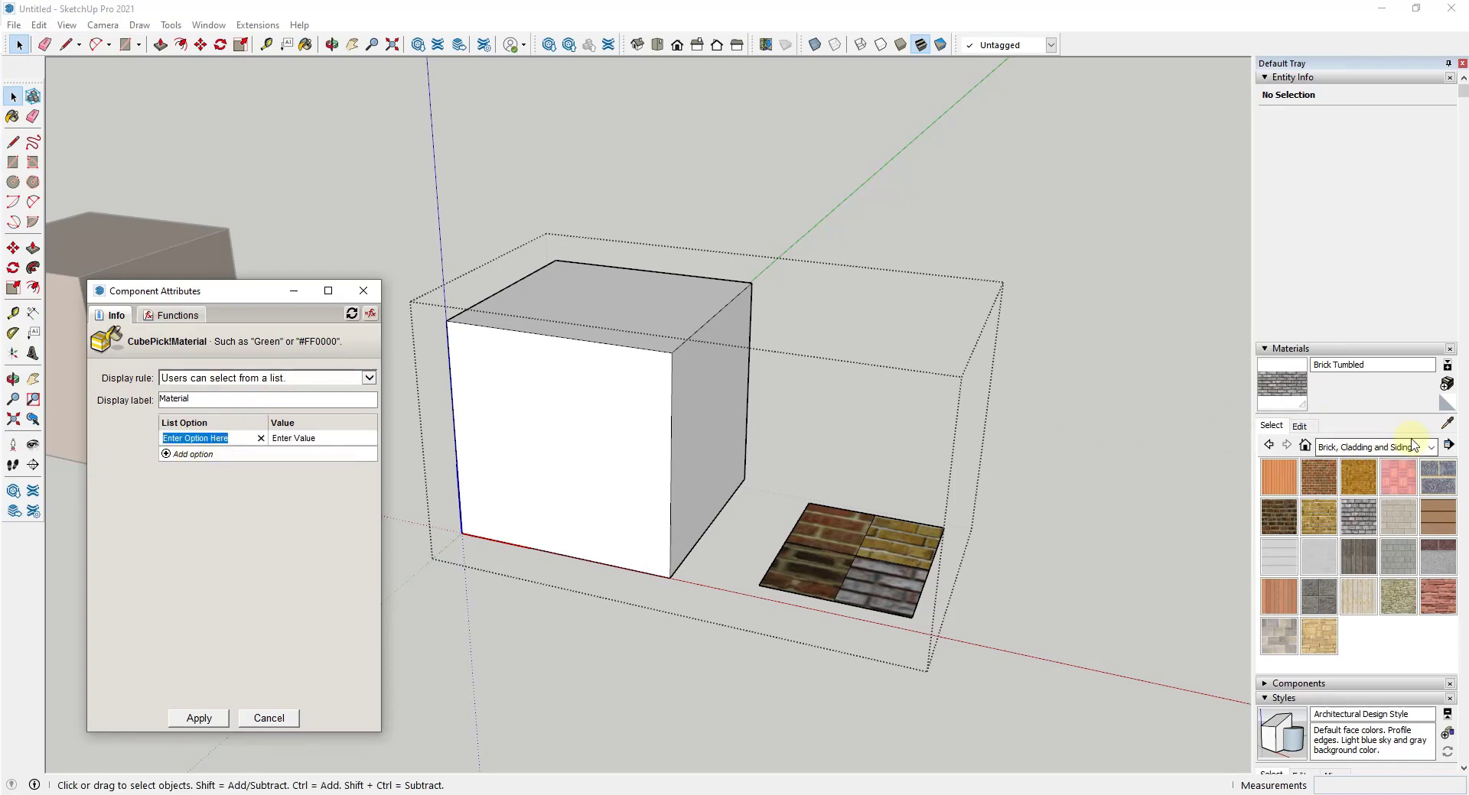
click(1446, 423)
click(799, 527)
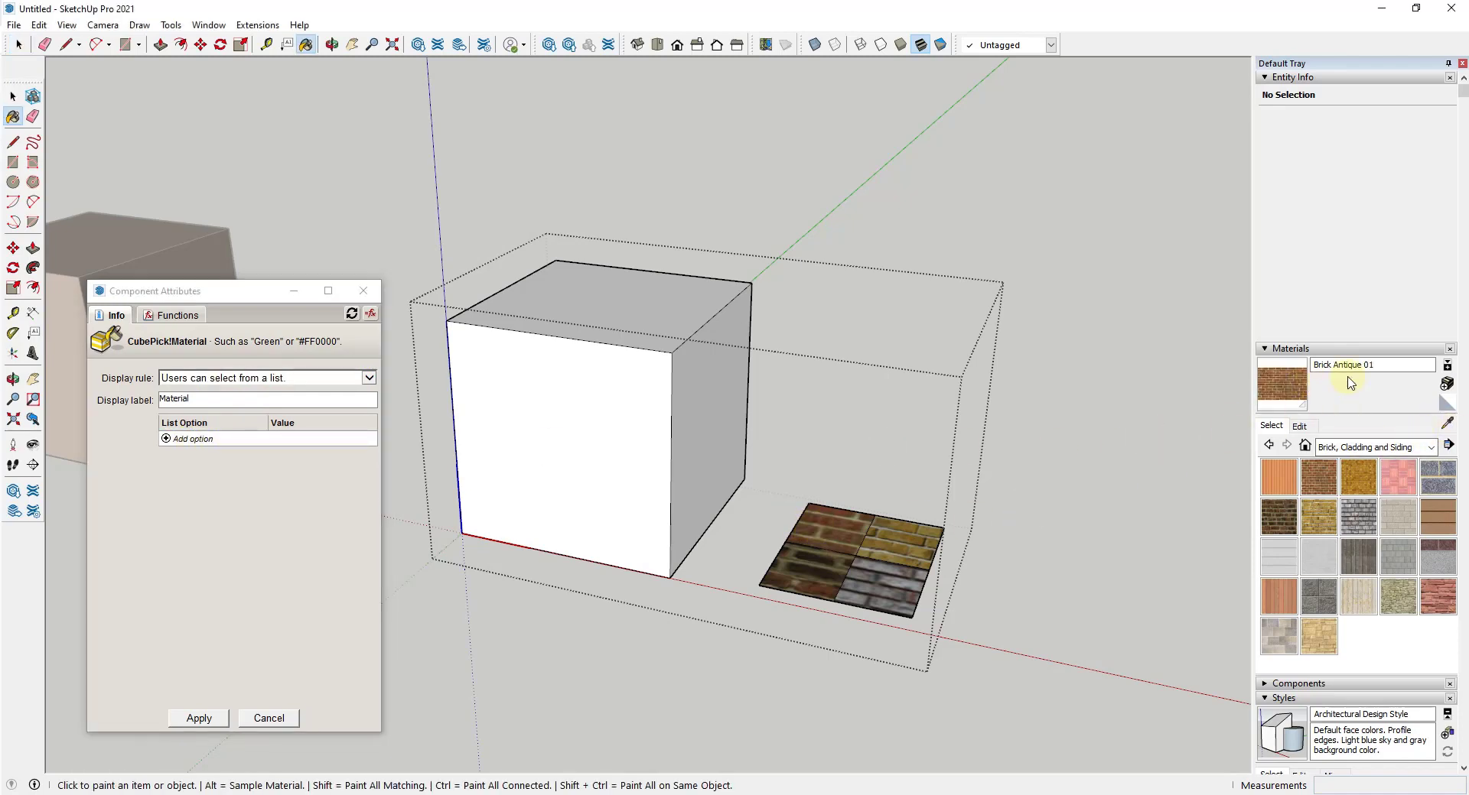
triple_click(1346, 366)
right_click(1346, 366)
click(1306, 411)
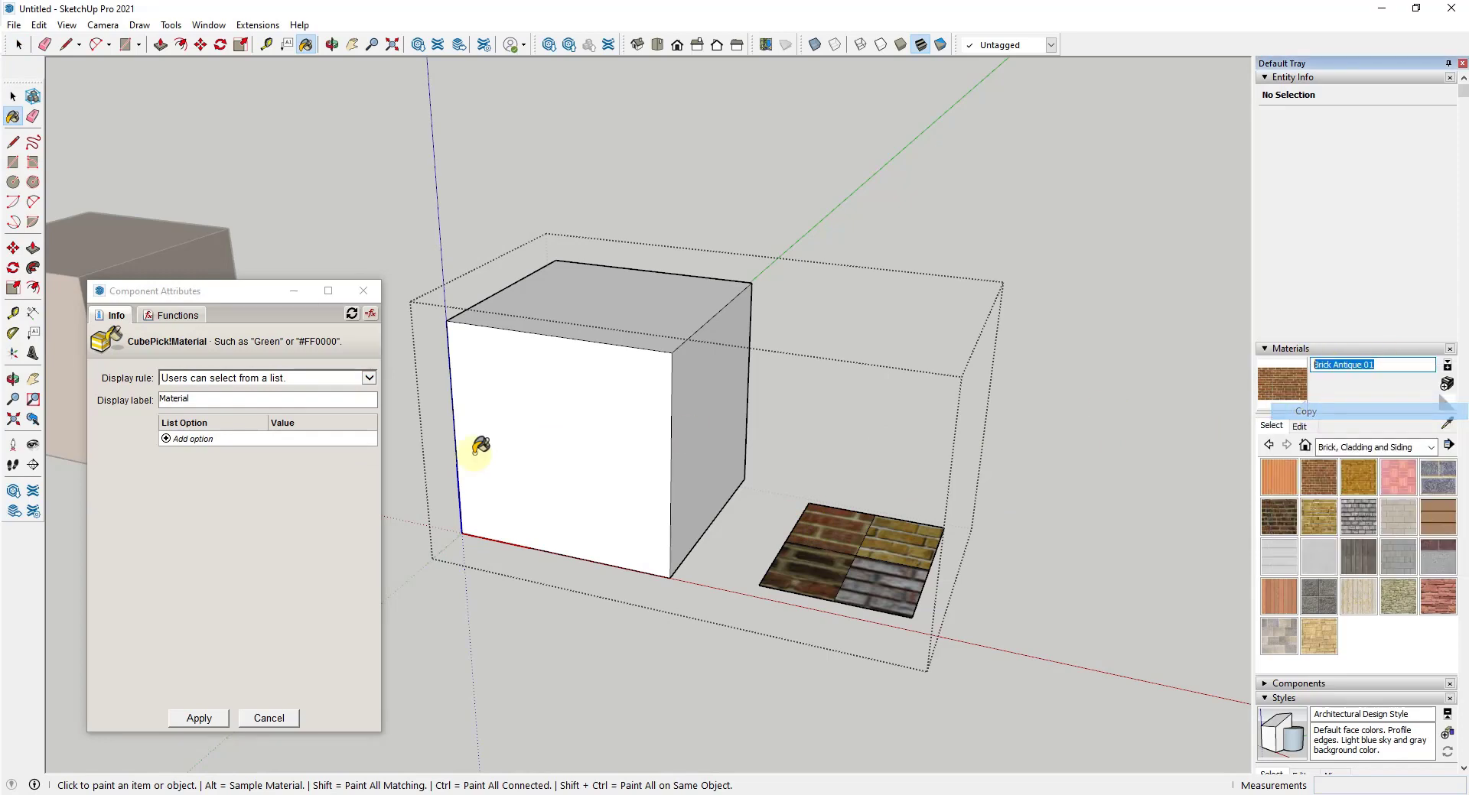
click(180, 440)
key(ctrl+v)
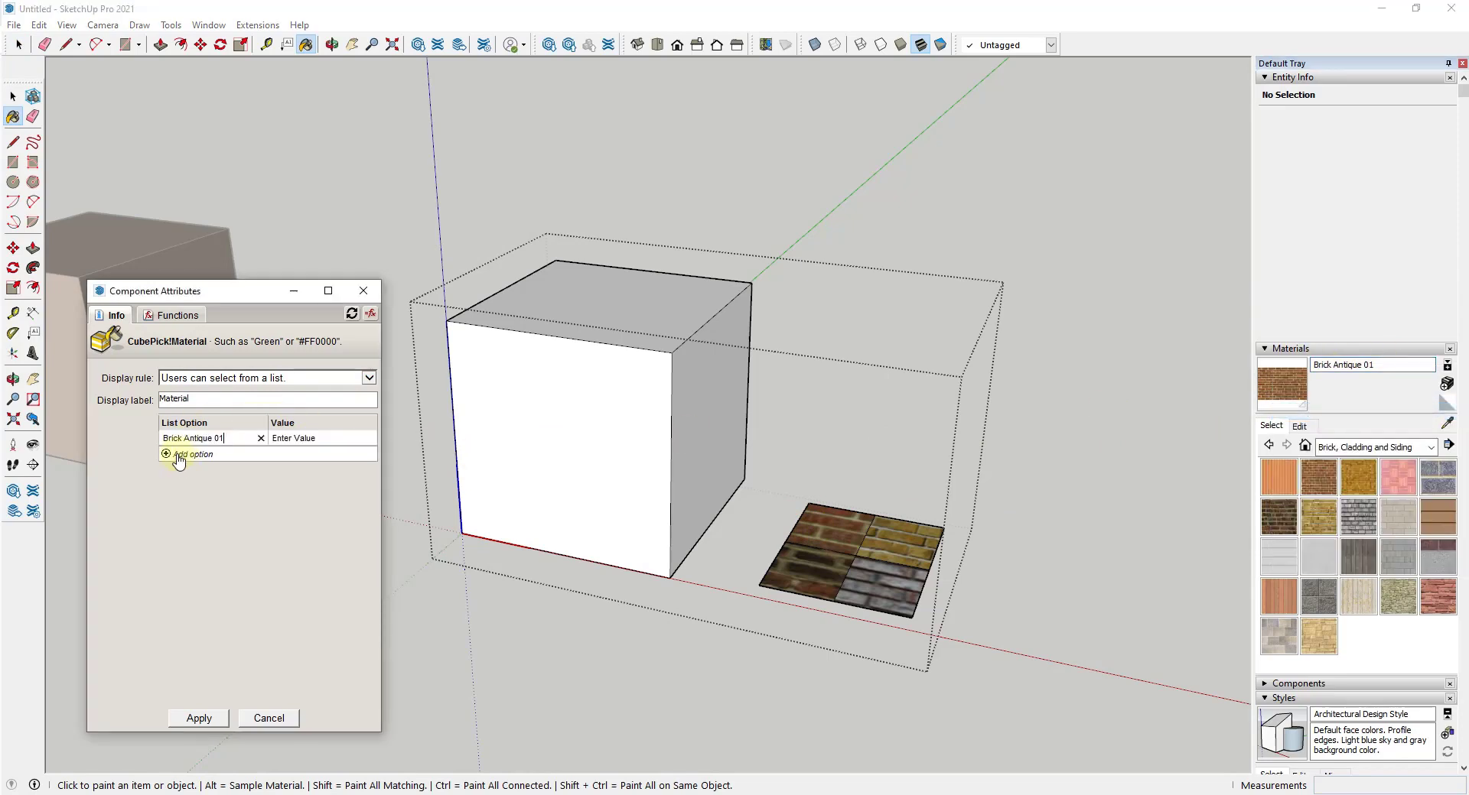
Sample the Brick Rough Dark quarter and copy its material name into a second list option.
click(177, 456)
click(1445, 423)
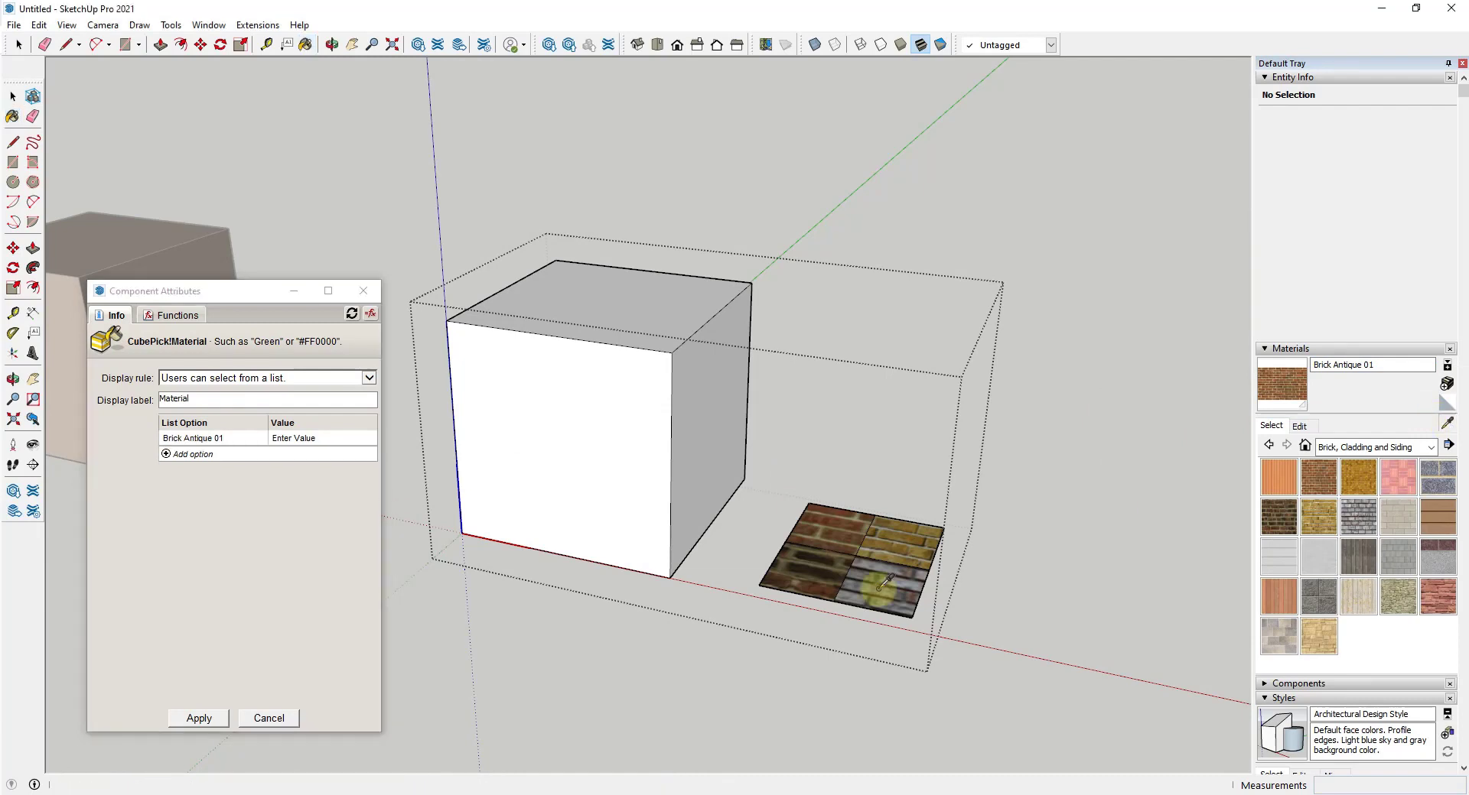
click(792, 566)
triple_click(1396, 366)
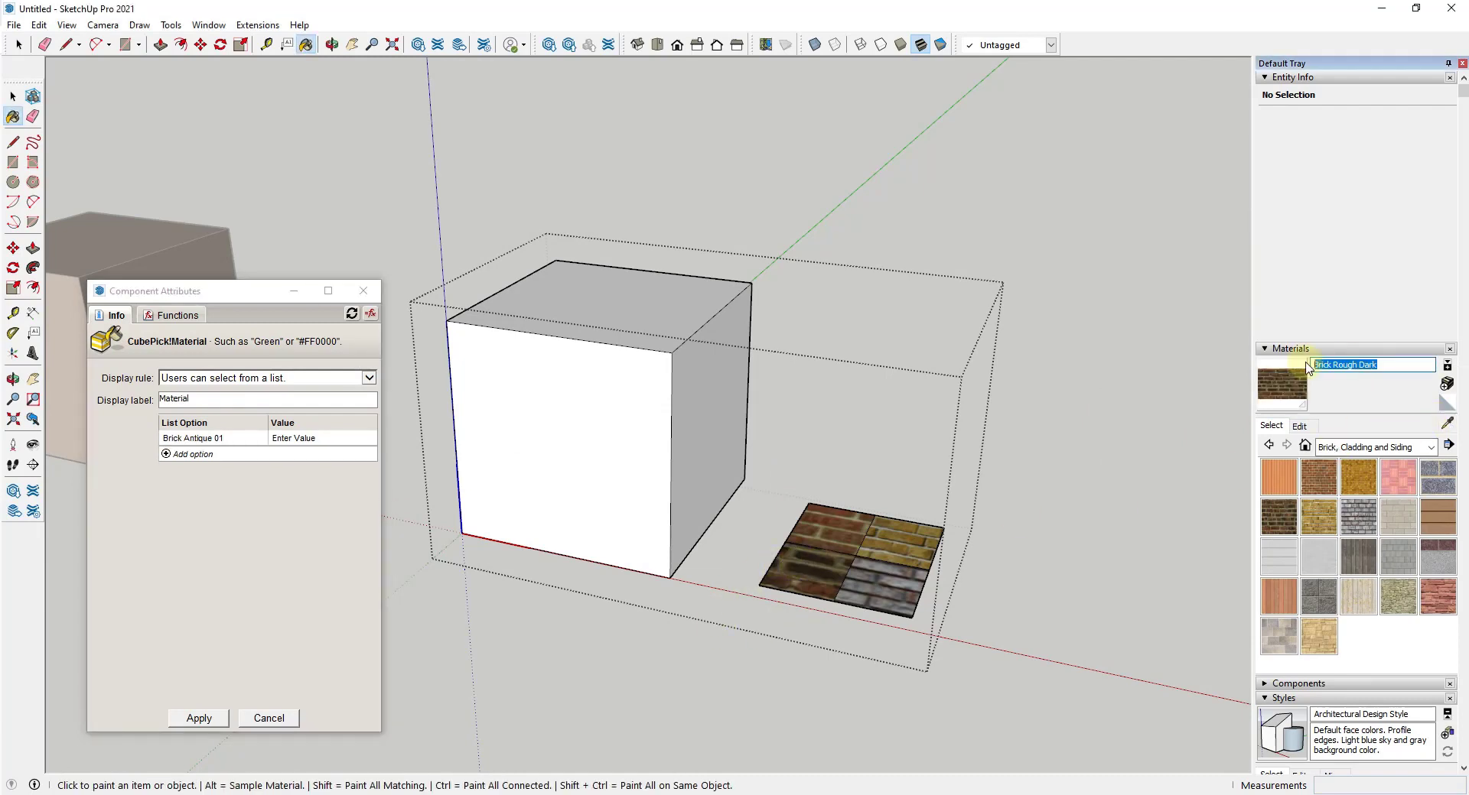
right_click(1396, 367)
click(1306, 411)
click(182, 455)
key(ctrl+v)
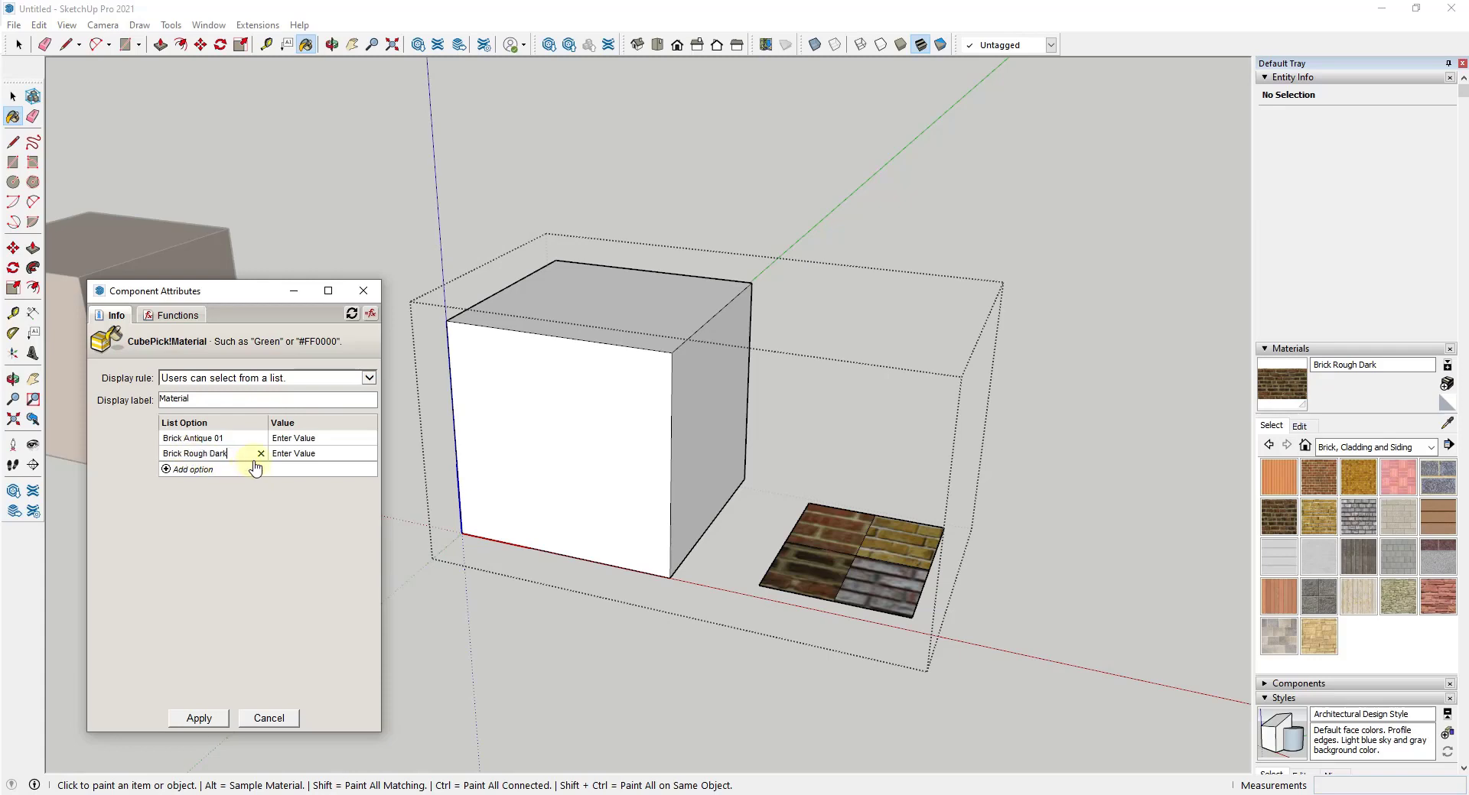
click(297, 455)
Sample the tan brick quarter and add Brick Rough Tan as the third list option and value.
click(214, 470)
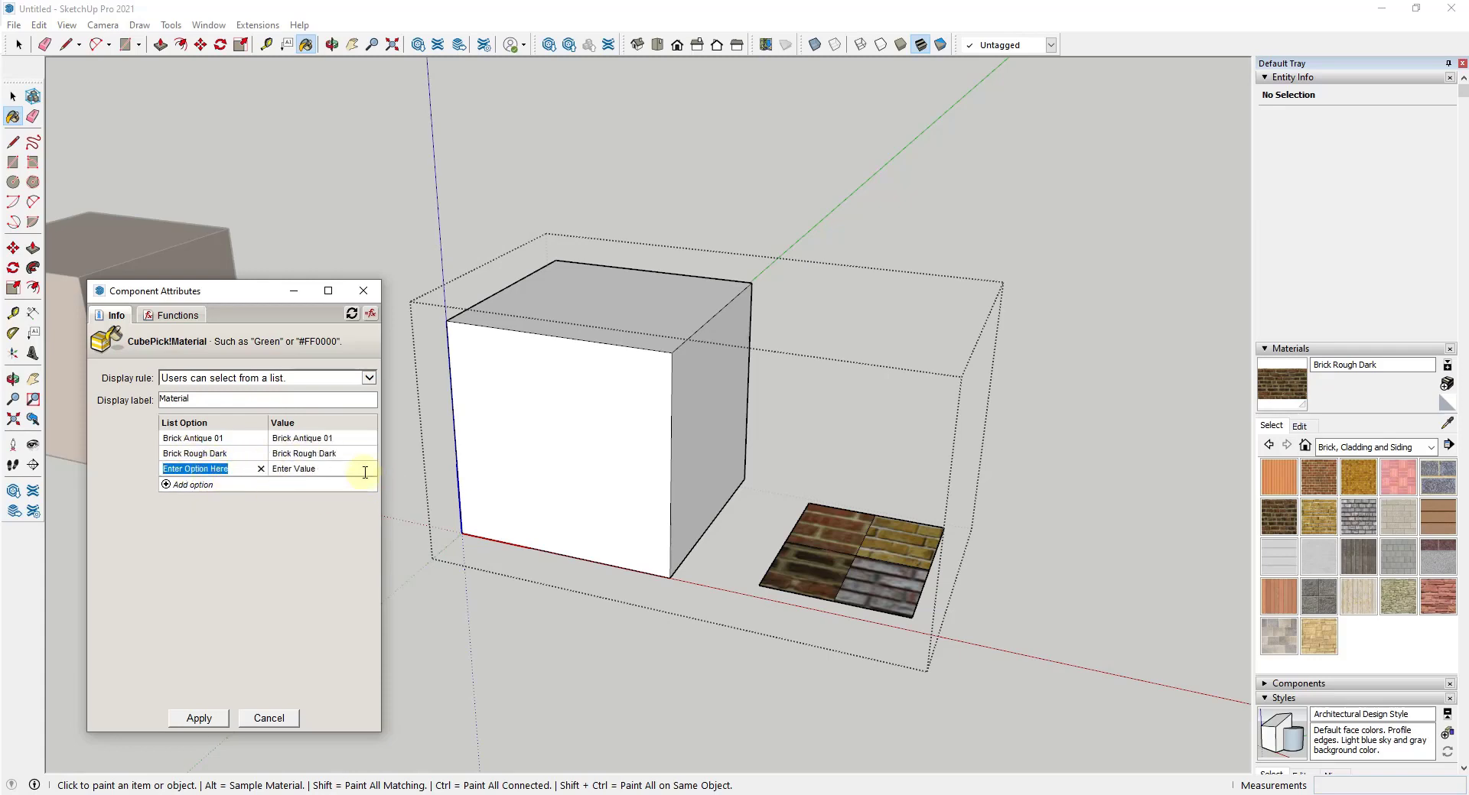
click(1448, 425)
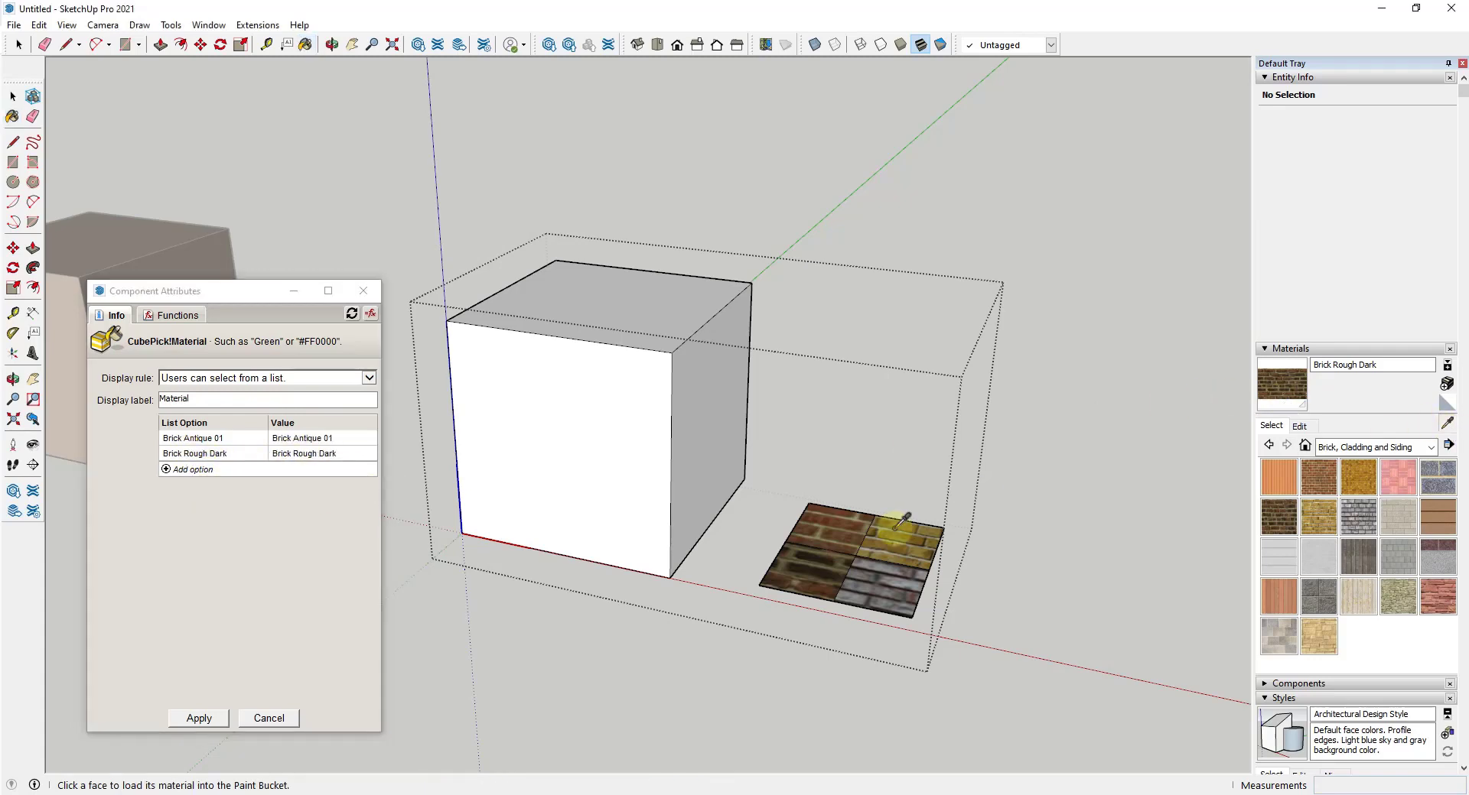
click(892, 532)
click(182, 475)
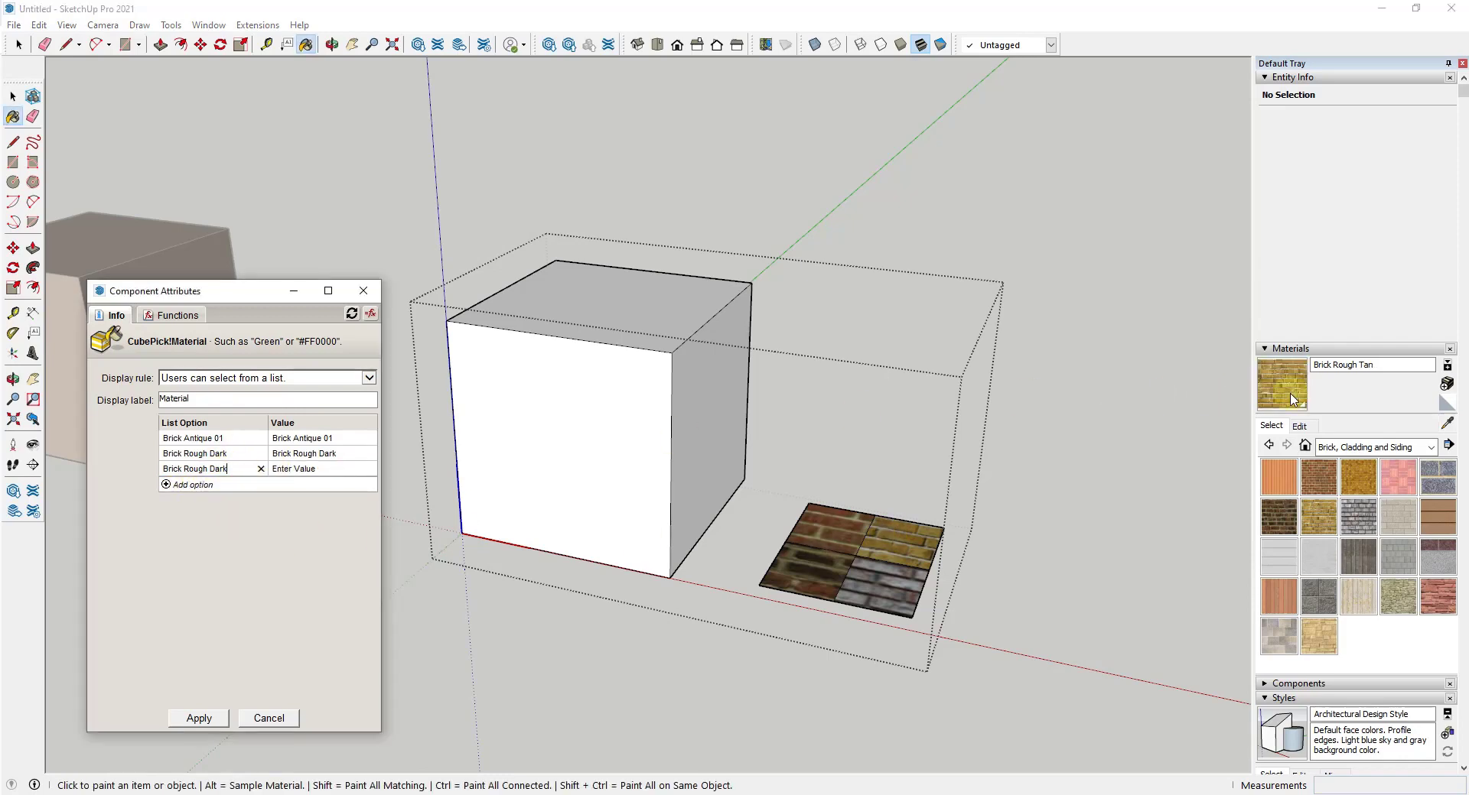
triple_click(1373, 365)
key(ctrl+c)
click(325, 468)
key(ctrl+a)
key(ctrl+v)
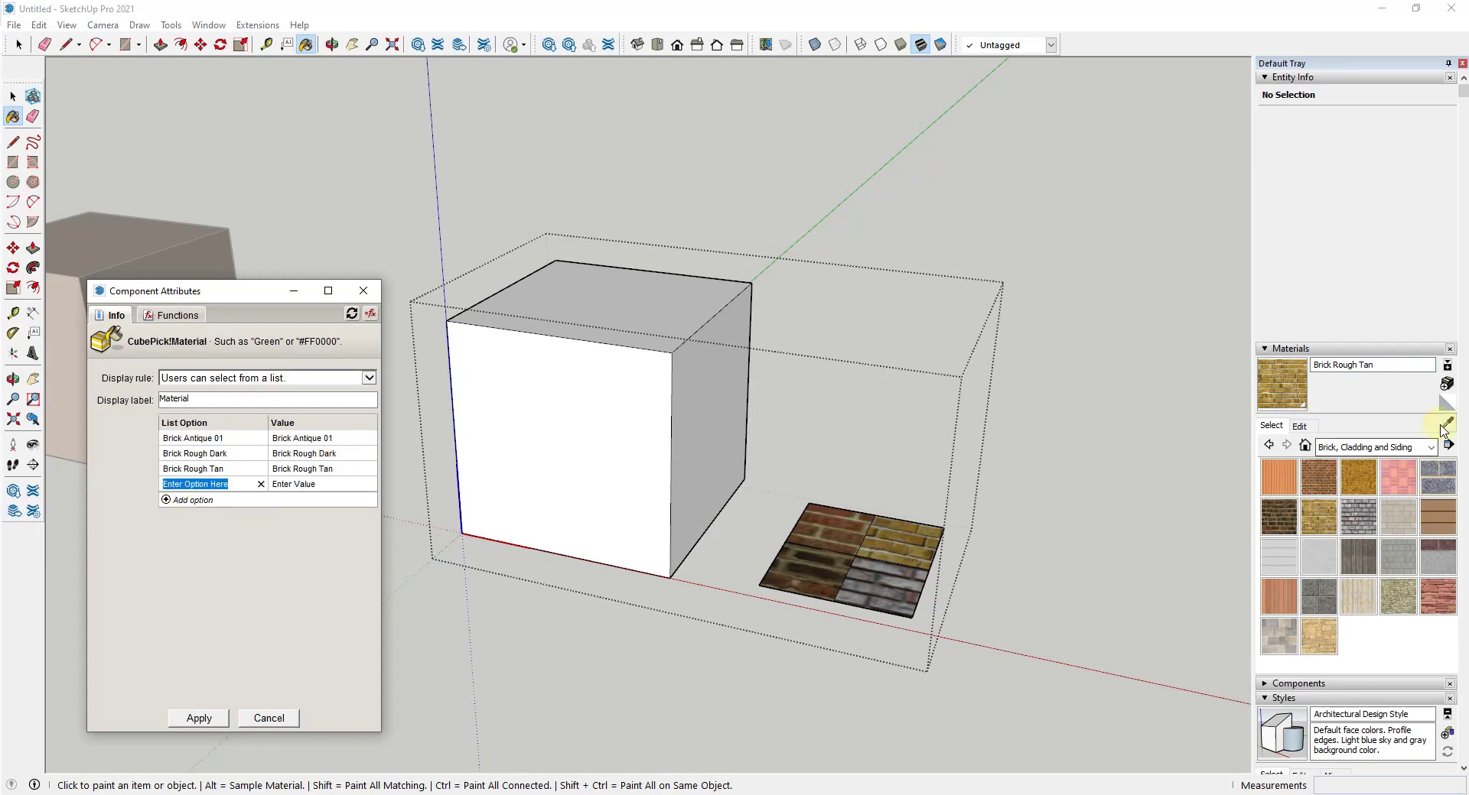
Sample the gray brick quarter, add Brick Tumbled as the fourth list option, and apply the Material attribute's settings.
click(1447, 424)
click(881, 575)
click(208, 486)
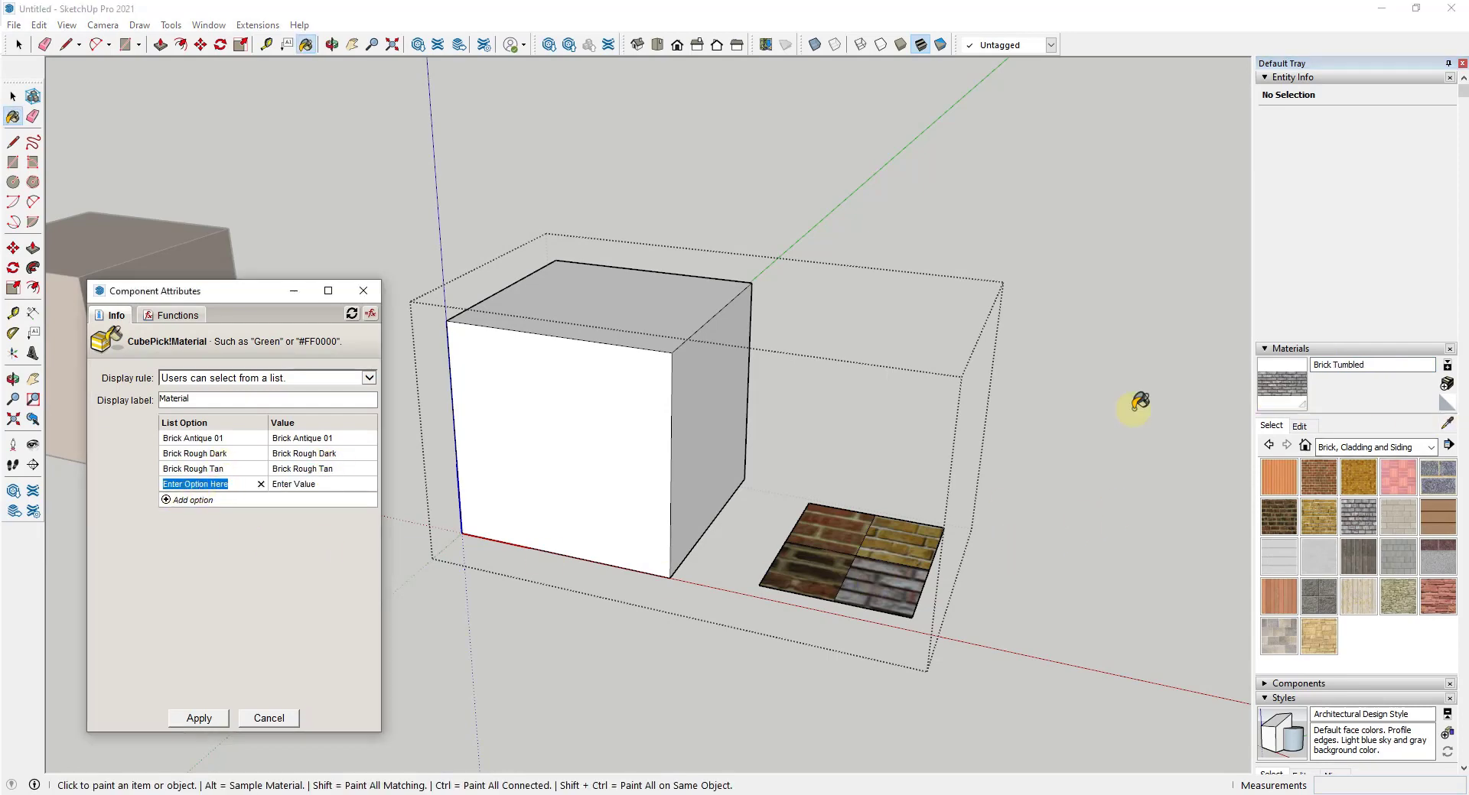
click(199, 718)
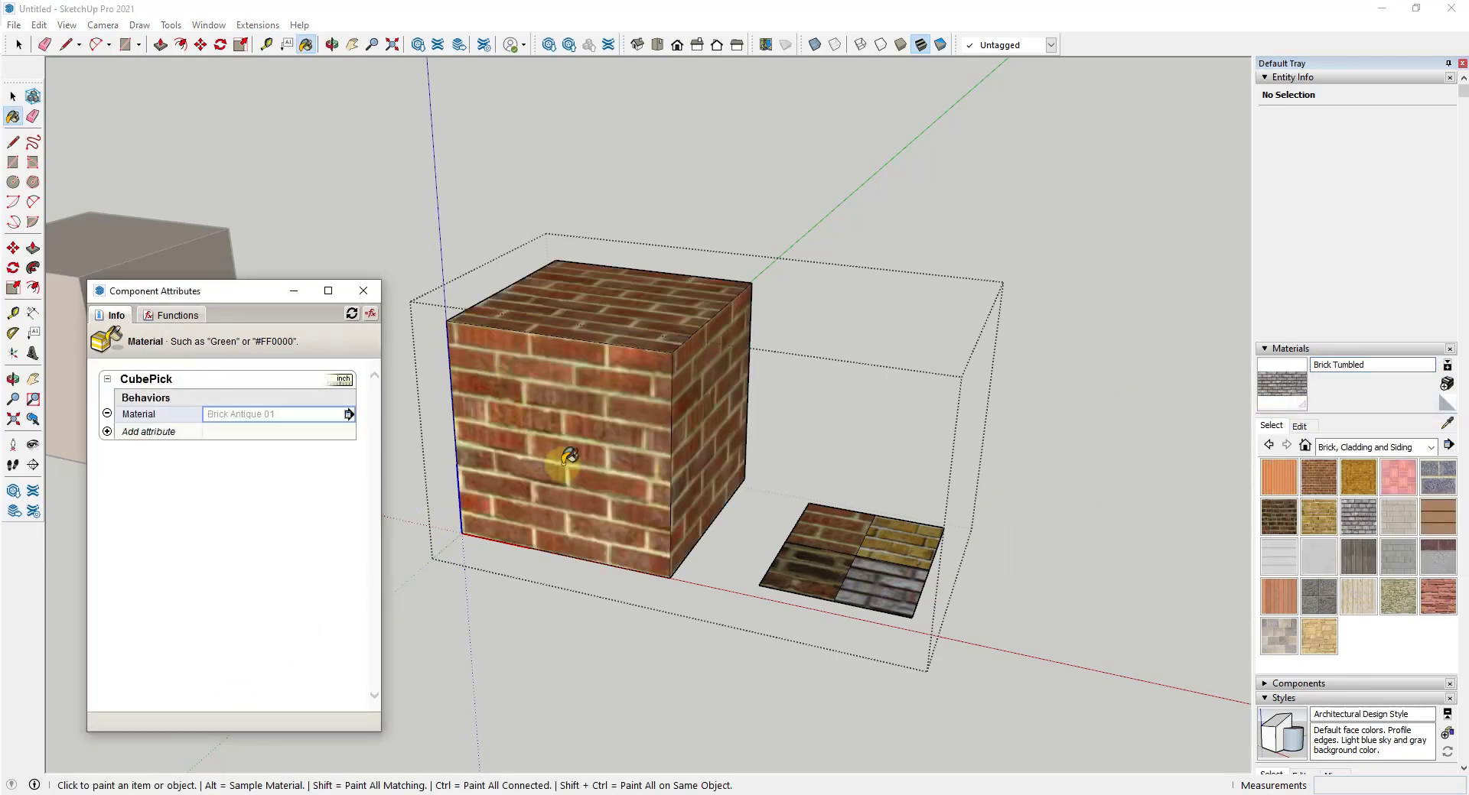
Leave component editing and open the Component Options of the CubePick component.
middle_drag(582, 451, 626, 404)
key(space)
right_click(633, 410)
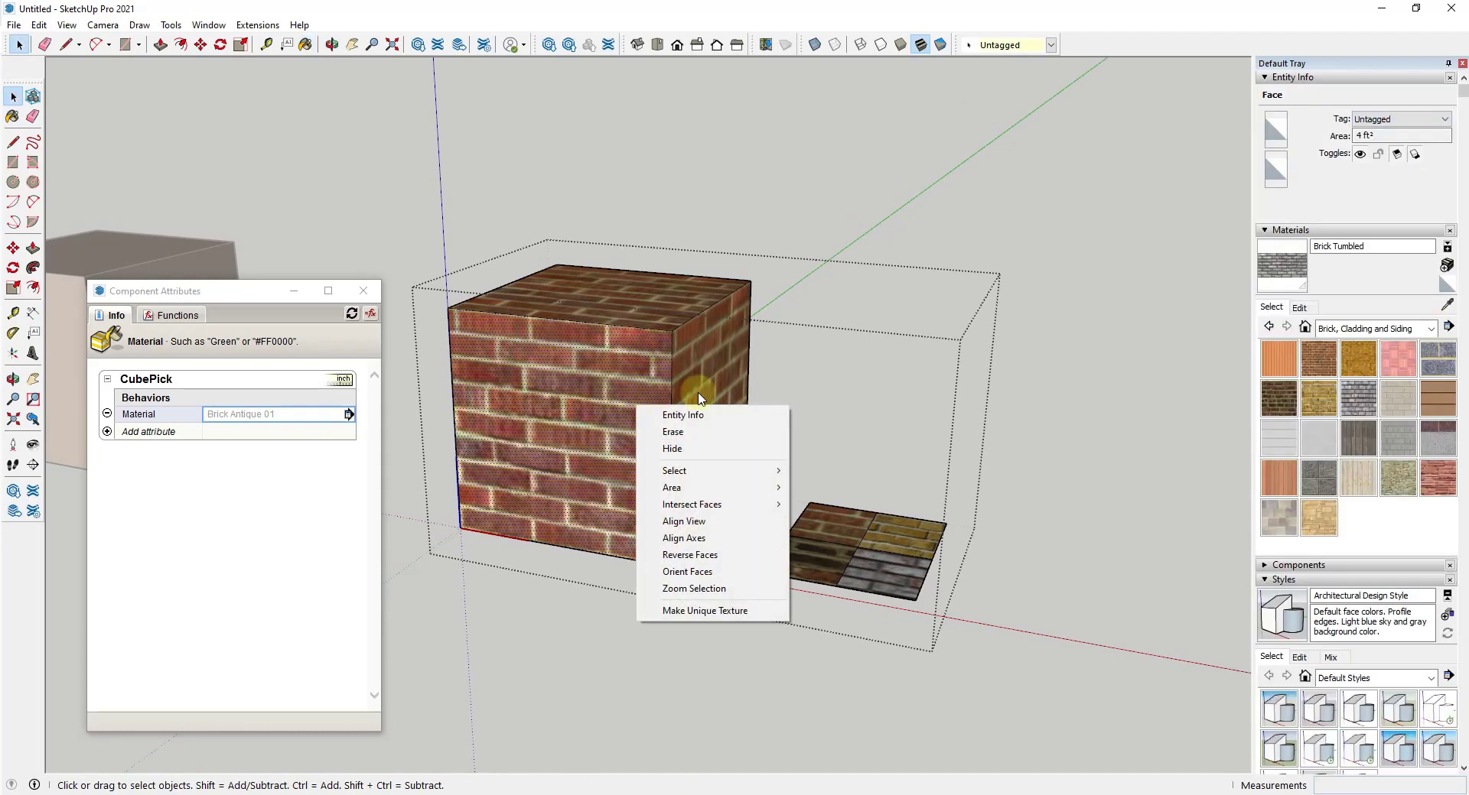
key(Escape)
key(Escape)
right_click(706, 346)
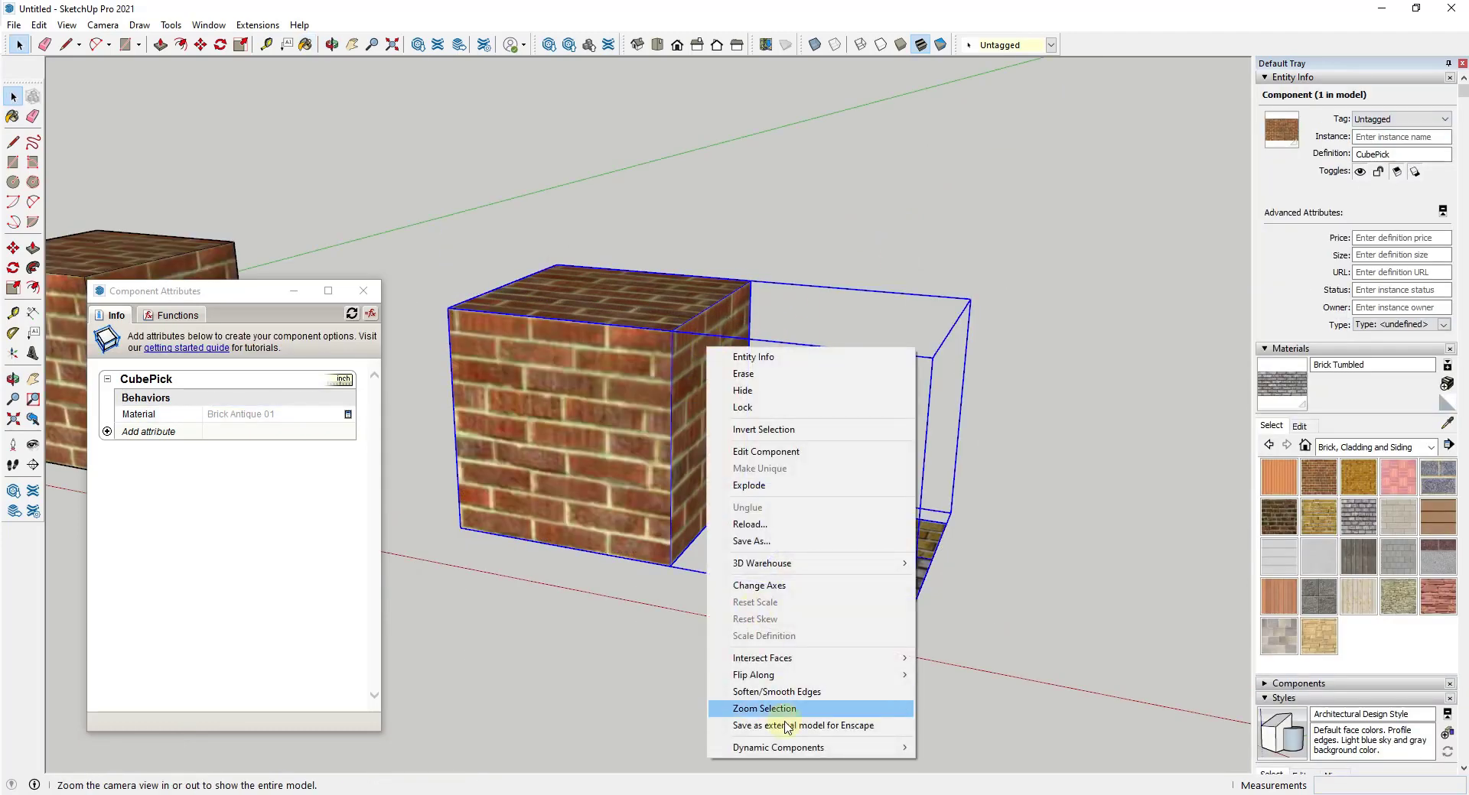
mouse_move(797, 748)
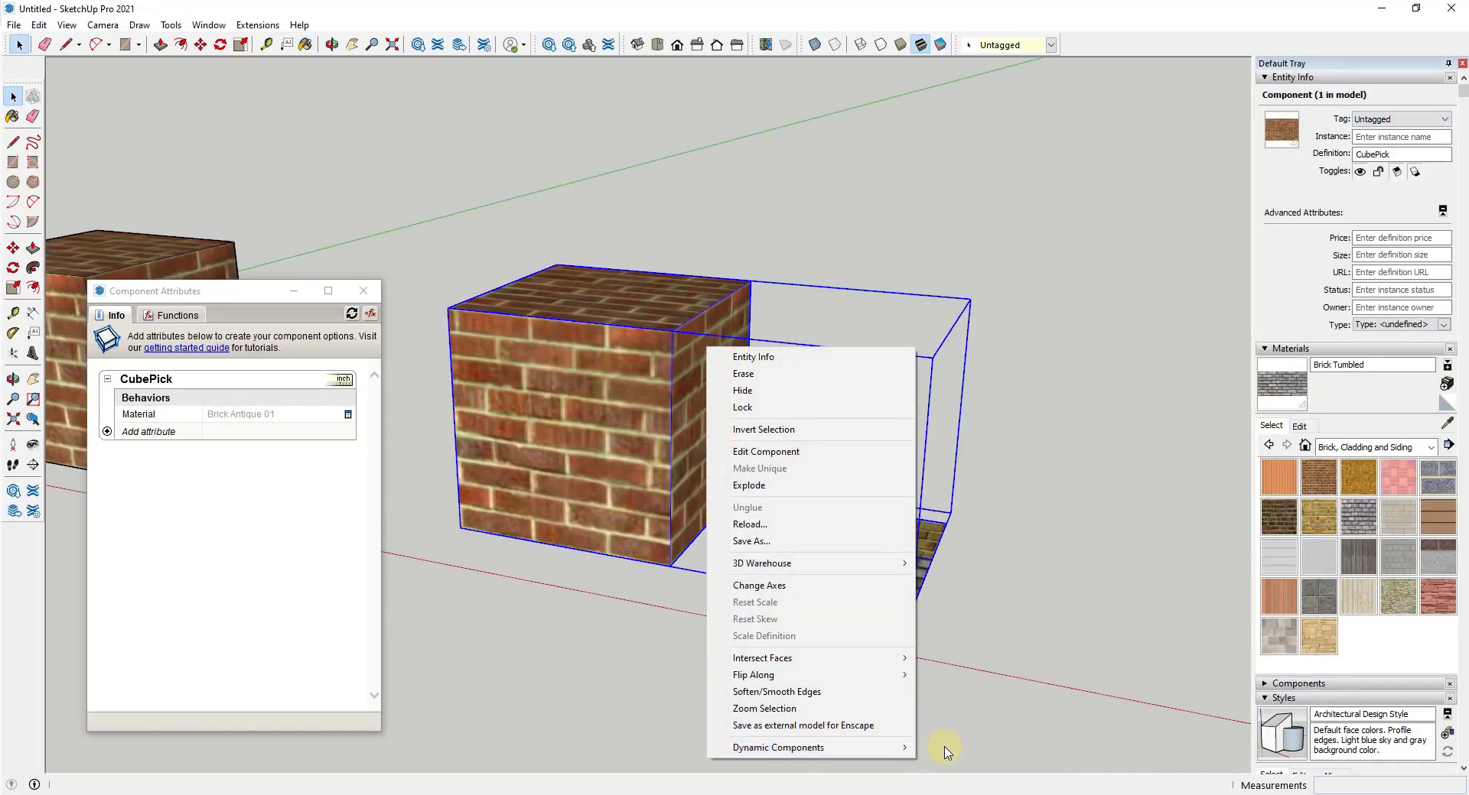
click(977, 748)
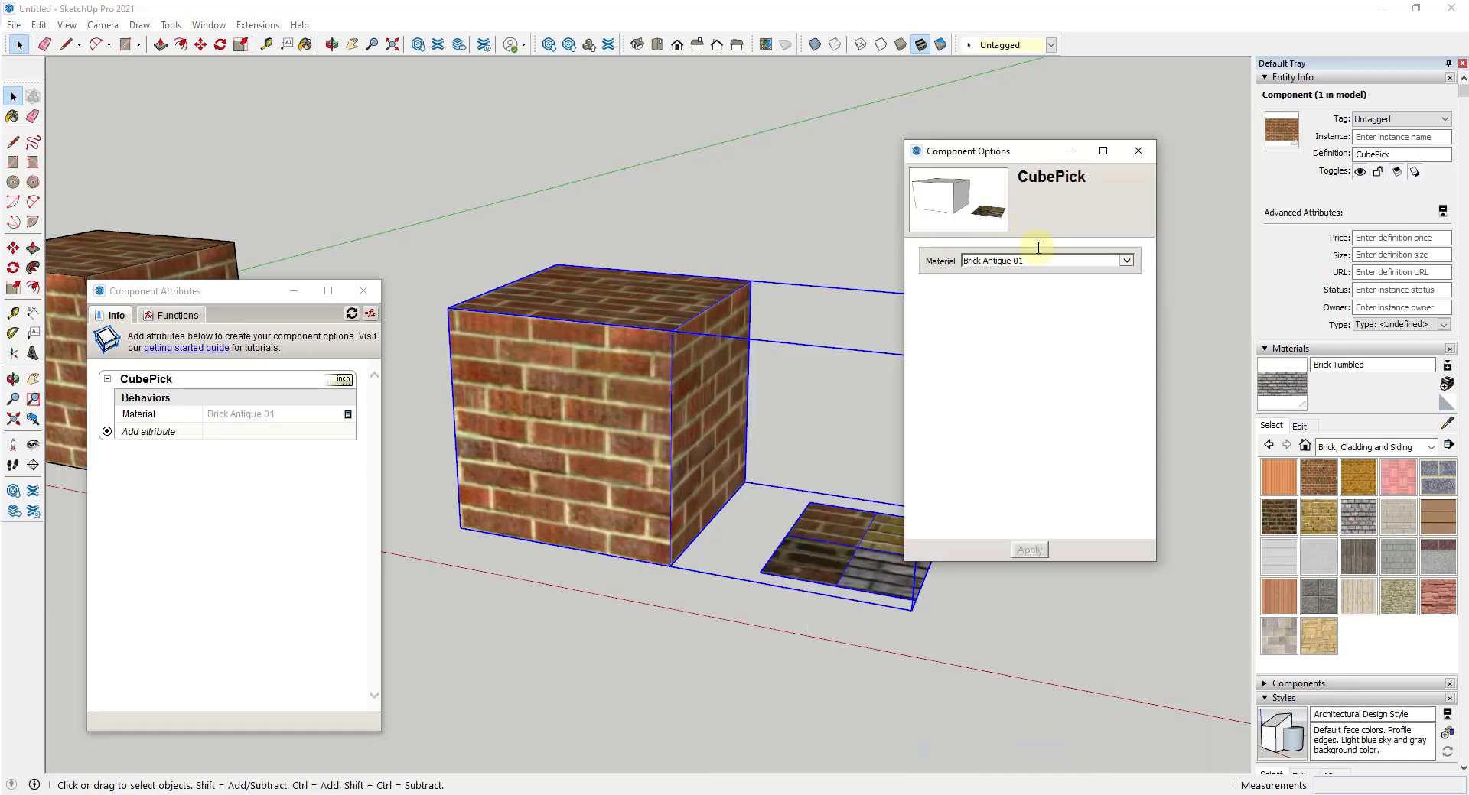
Apply Brick Rough Dark, Brick Rough Tan and finally Brick Tumbled to CubePick, and close its component options.
click(1025, 261)
click(1021, 280)
click(1029, 549)
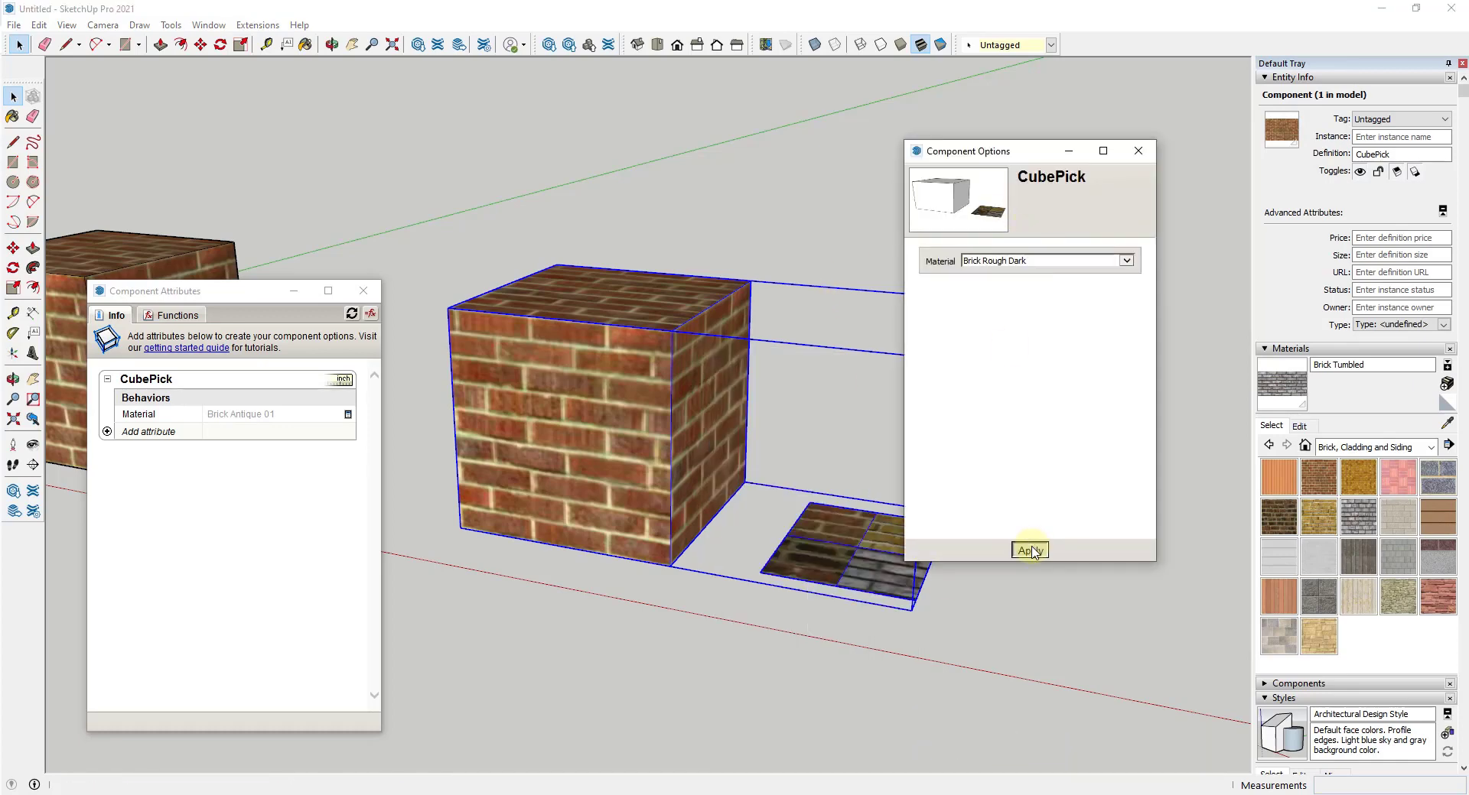
click(1000, 261)
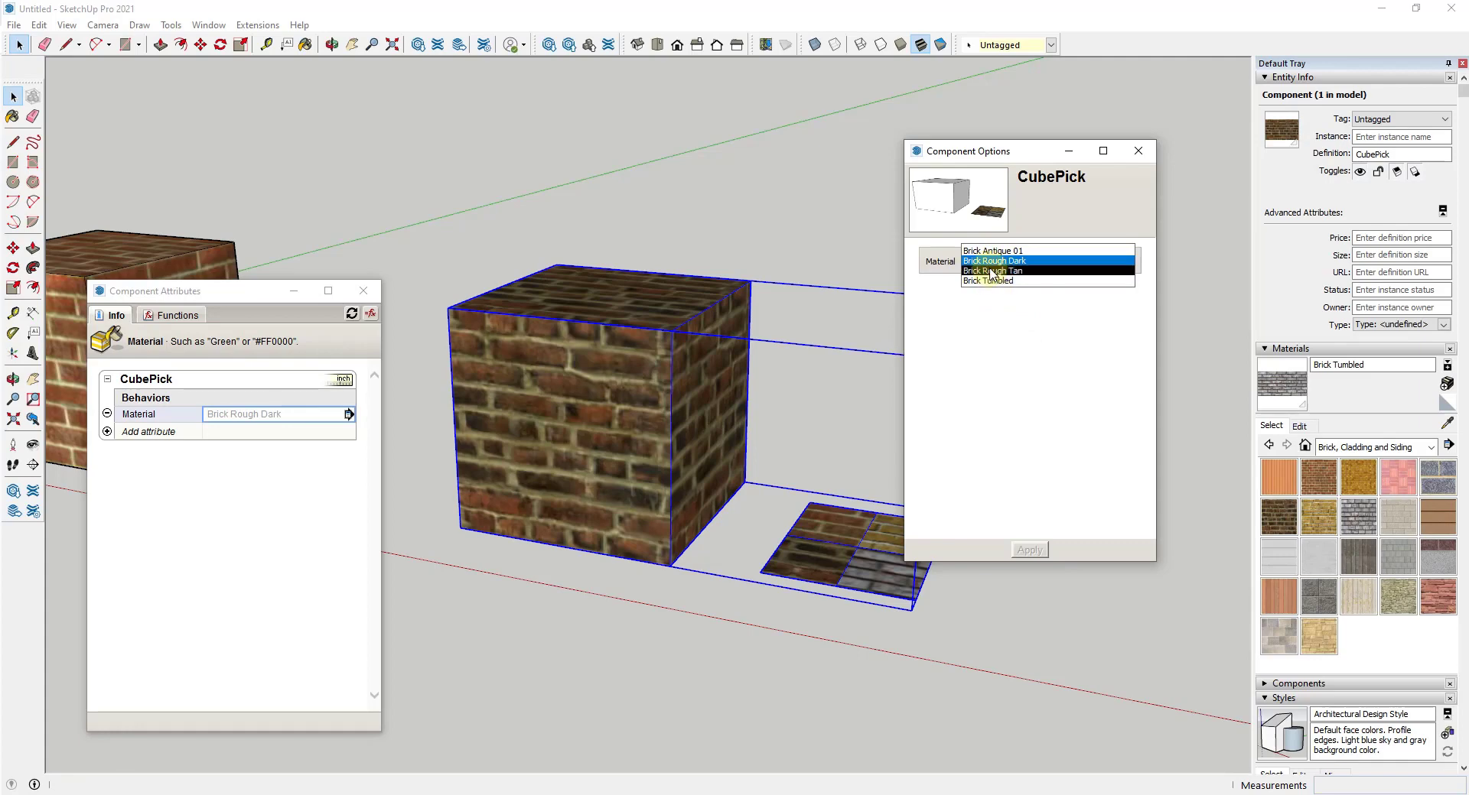
click(992, 271)
click(1029, 550)
click(992, 261)
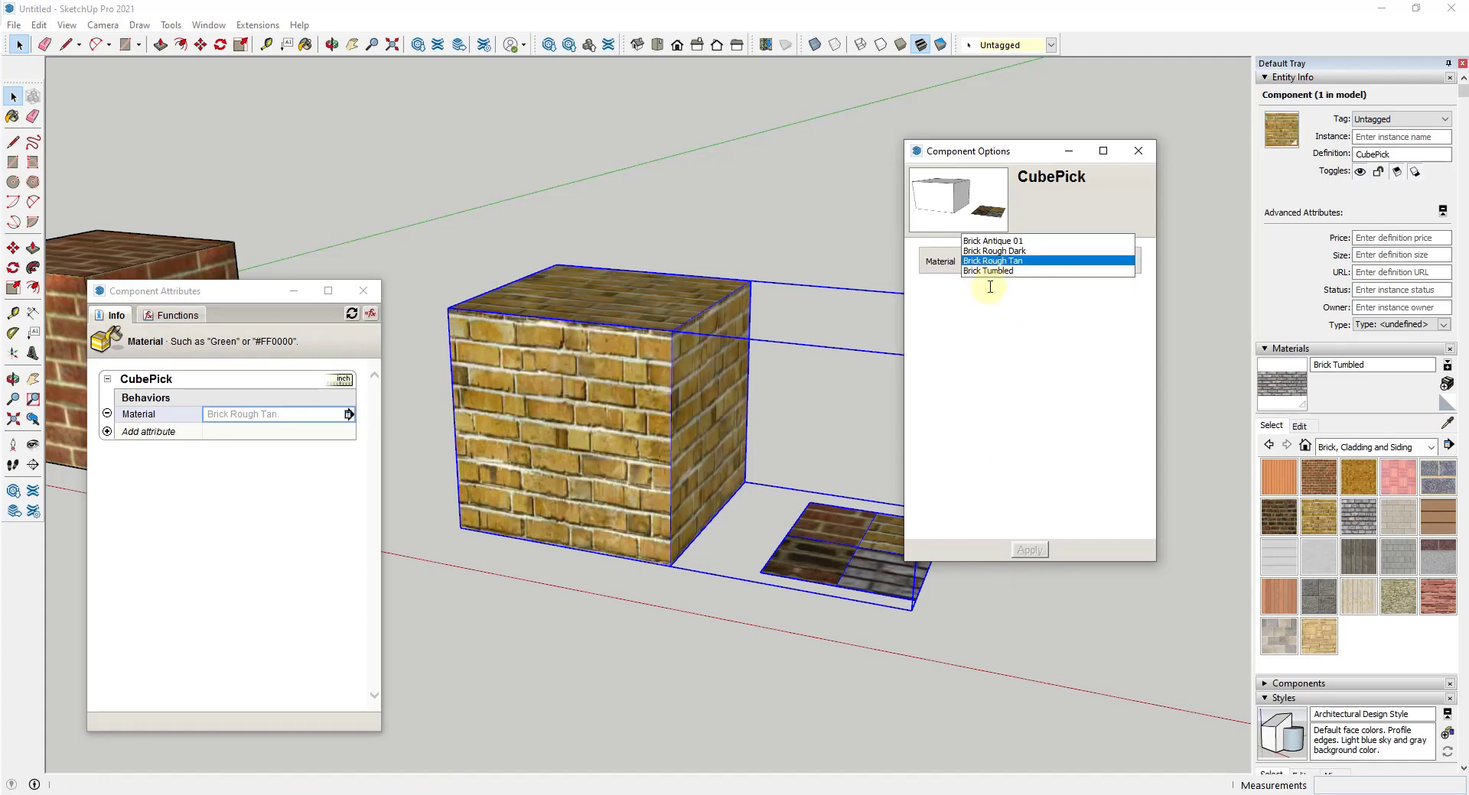
click(990, 281)
click(1043, 552)
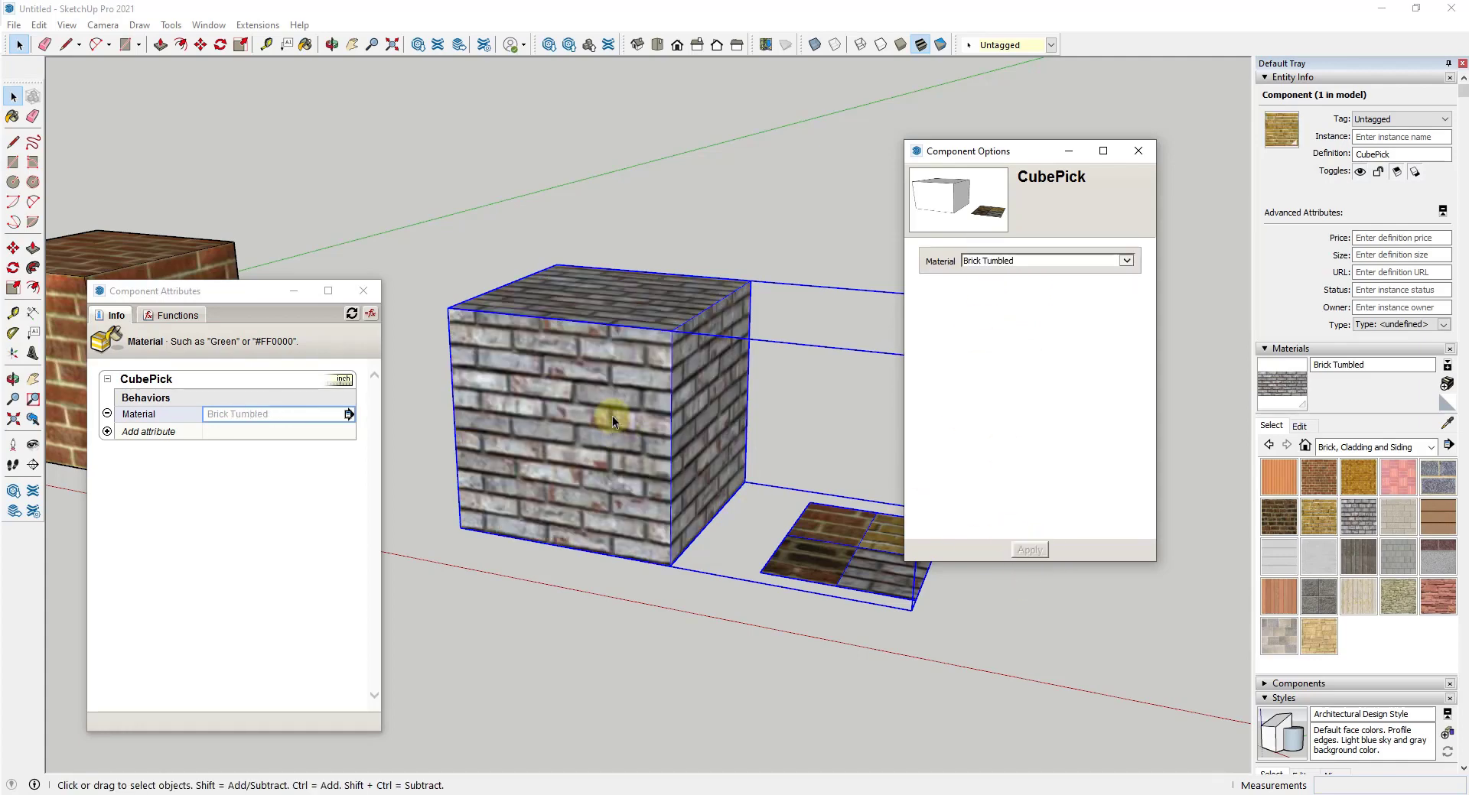
mouse_move(613, 415)
middle_down()
mouse_move(608, 451)
mouse_move(618, 440)
middle_up()
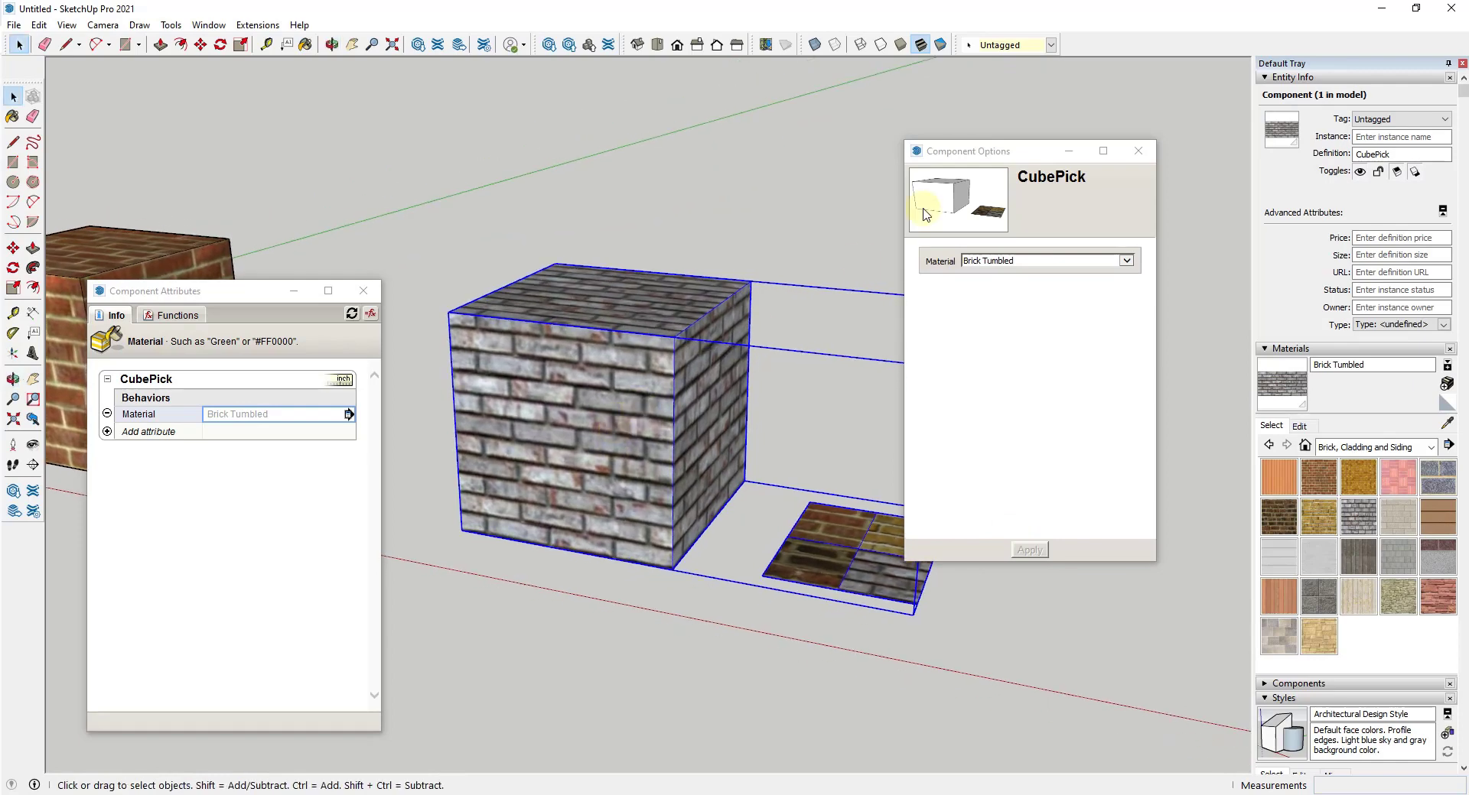
click(1137, 151)
Edit the CubePick component and group the four brick sample faces beside the cube.
middle_drag(655, 387, 699, 370)
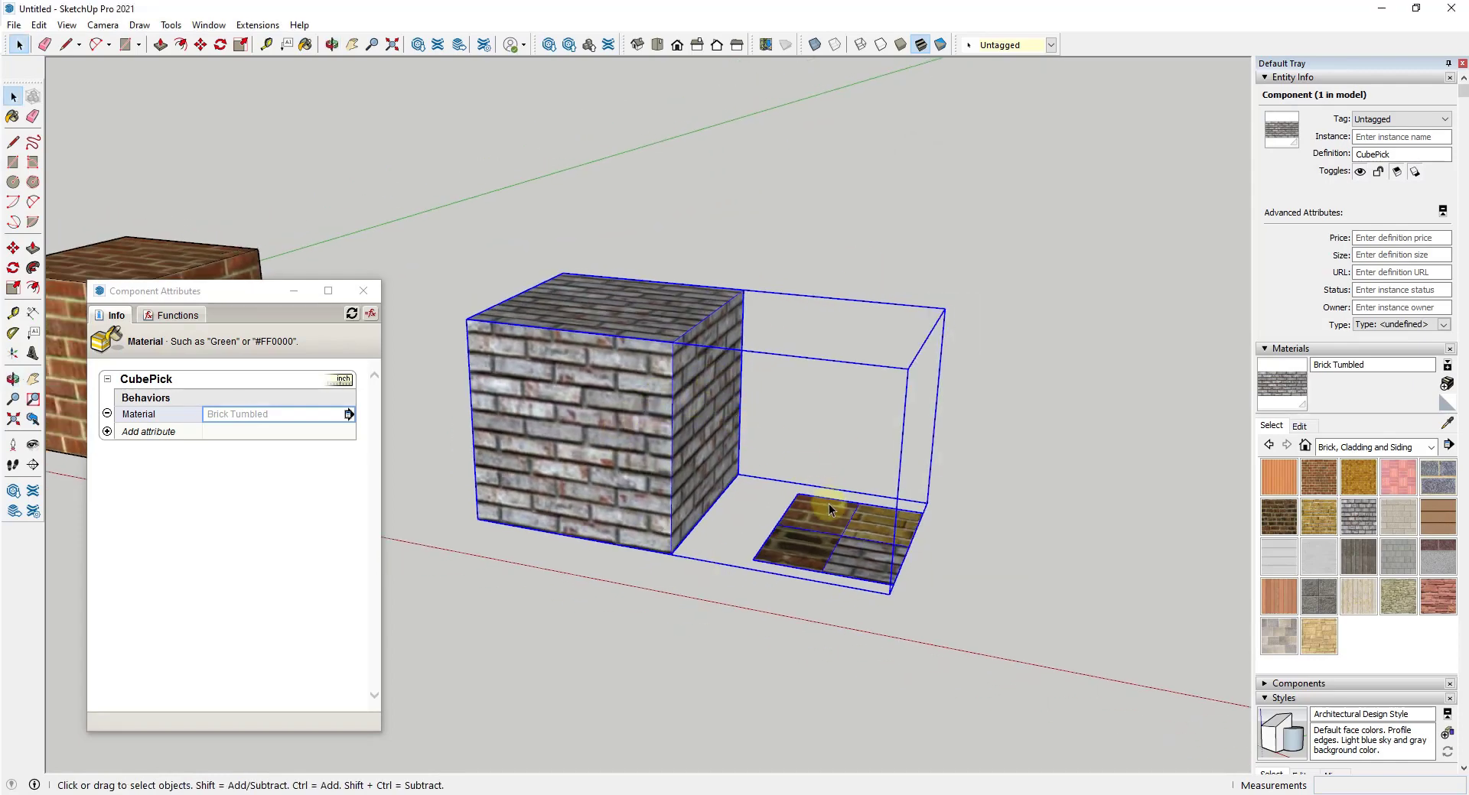
double_click(816, 526)
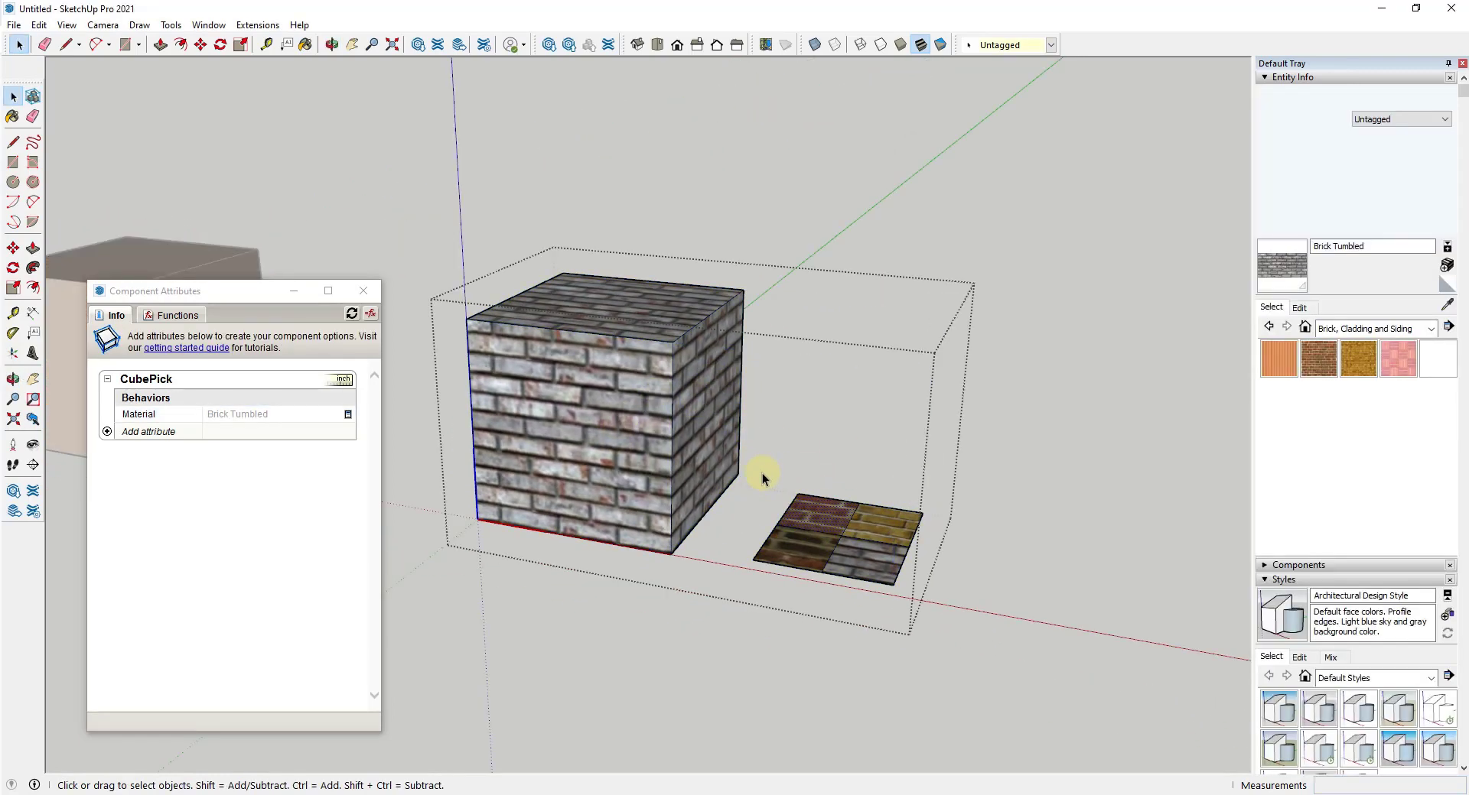
drag(928, 584, 767, 498)
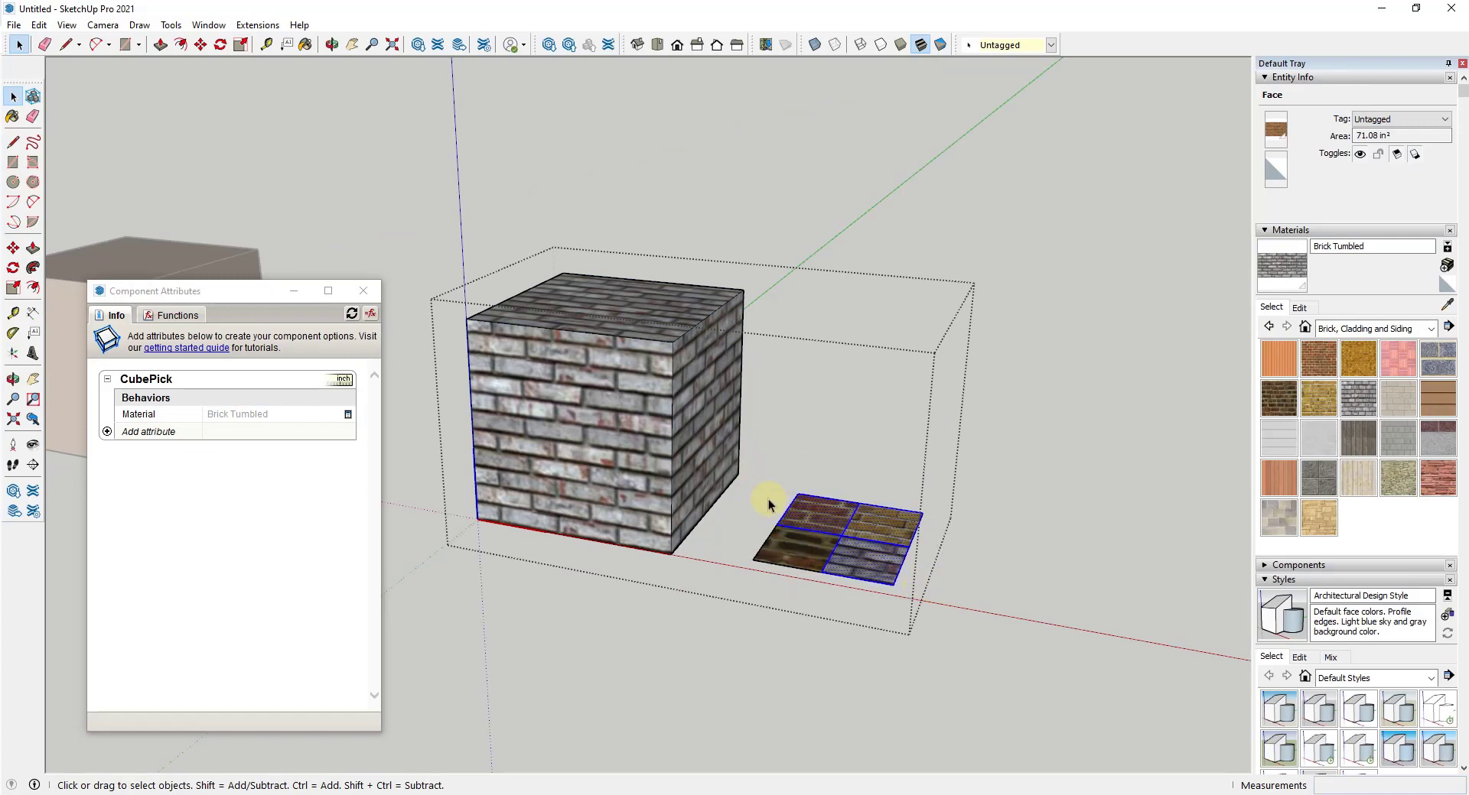
right_click(863, 544)
click(921, 405)
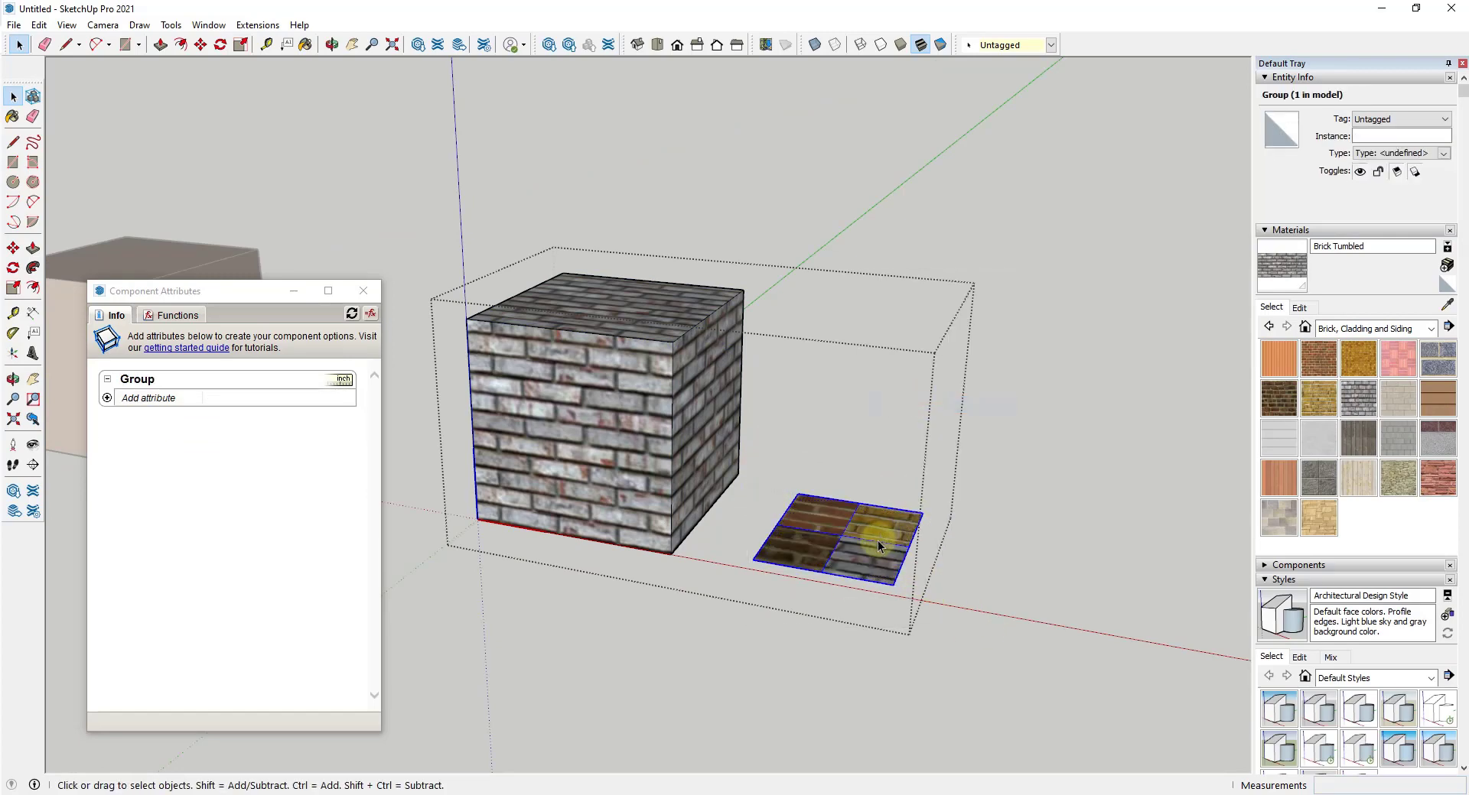
Move the brick sample group along the red axis until it lies within the cube's underside.
key(m)
click(841, 535)
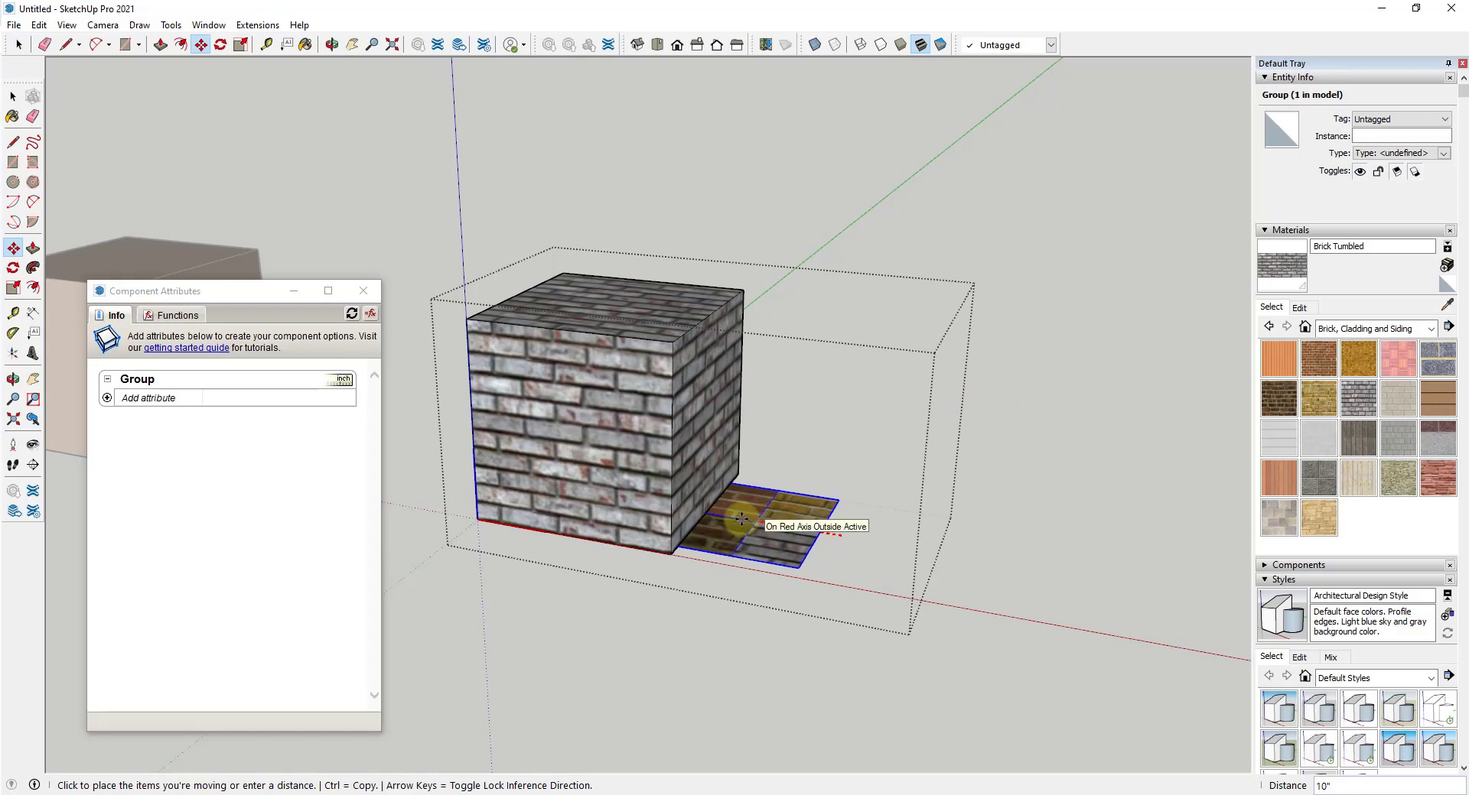
click(570, 538)
middle_drag(573, 526, 607, 153)
key(space)
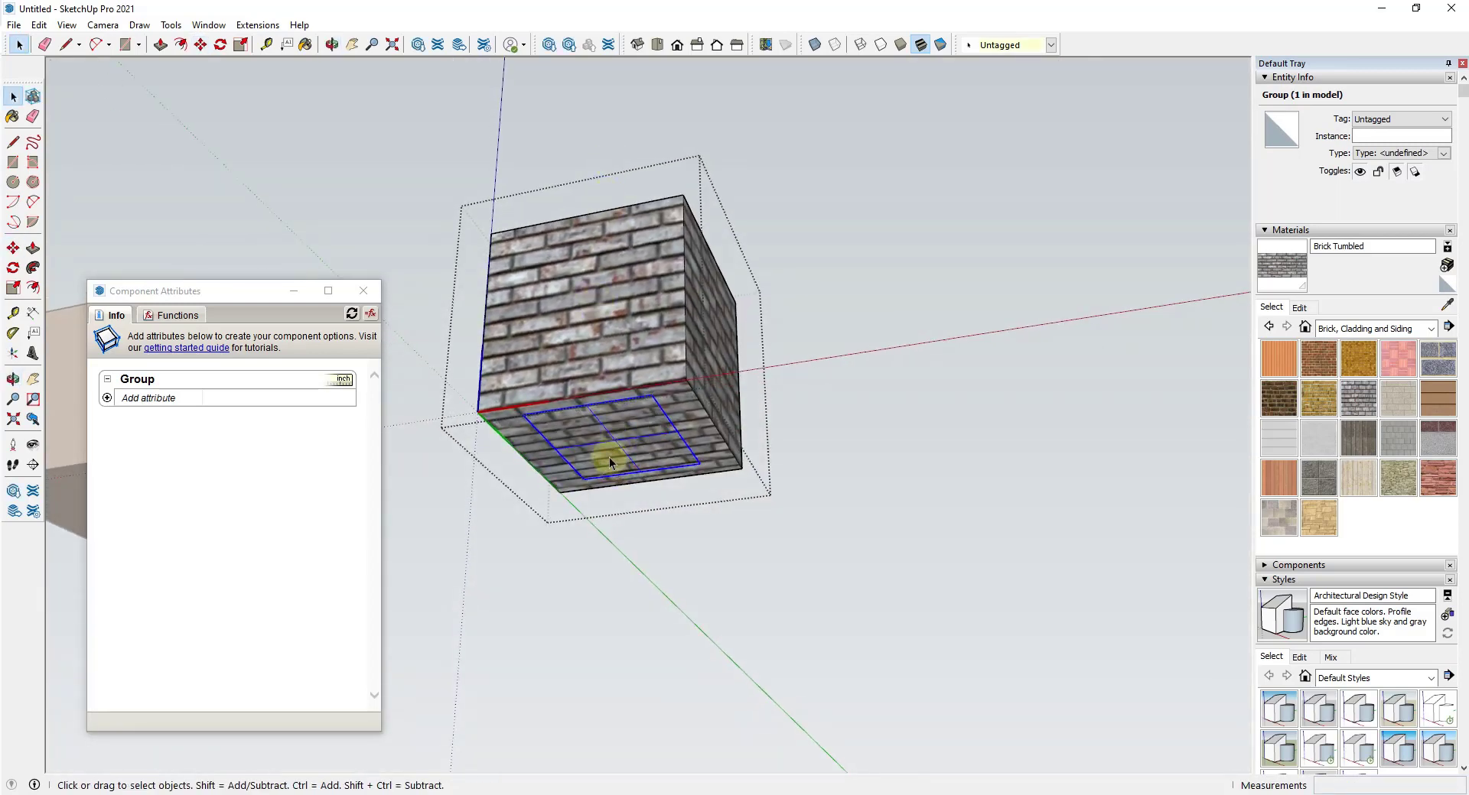
Hide the brick sample group under the cube and leave component editing.
right_click(611, 442)
click(646, 481)
middle_drag(679, 416, 797, 448)
click(722, 491)
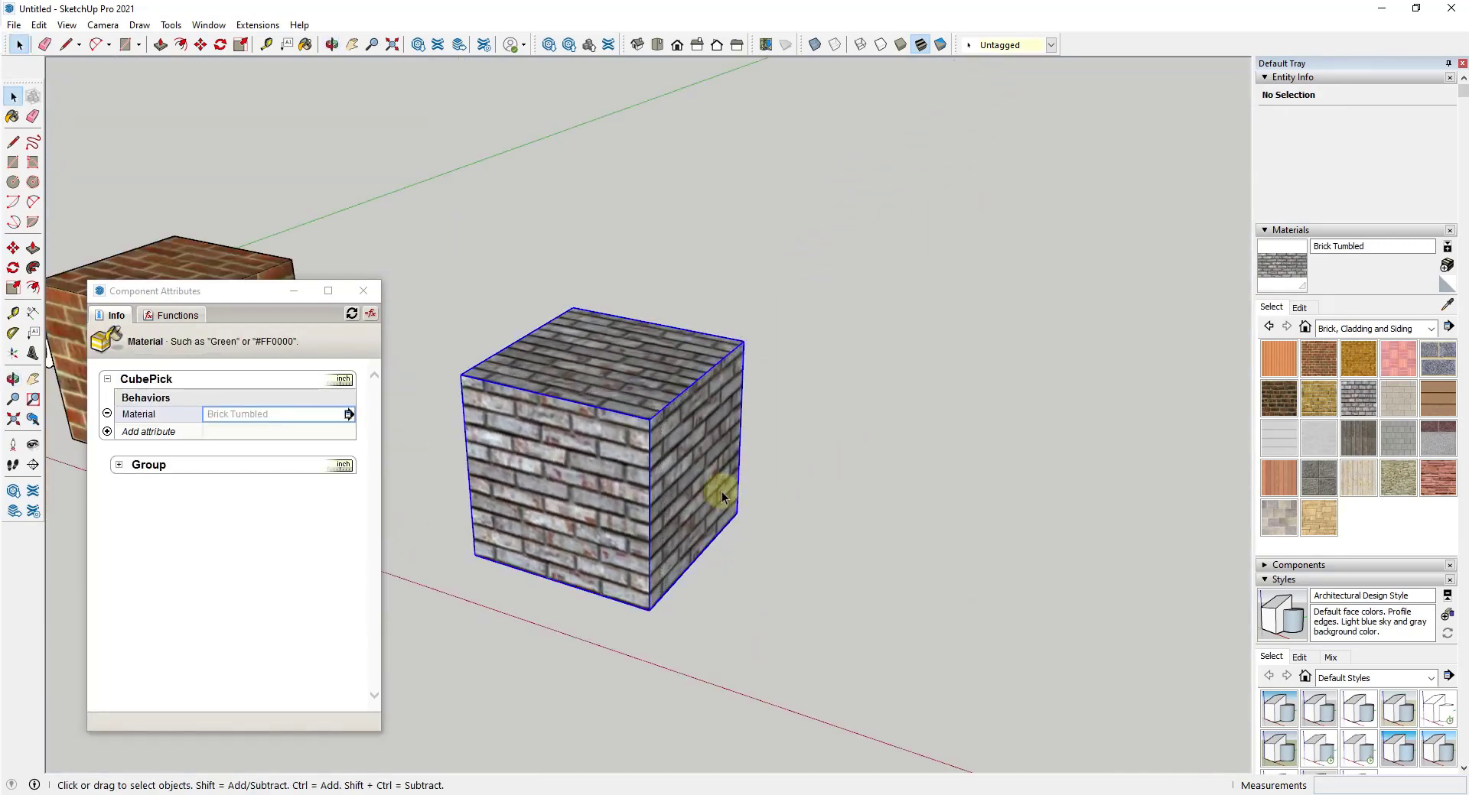
Save the CubePick component as a separate component file.
middle_drag(722, 491, 661, 422)
right_click(612, 430)
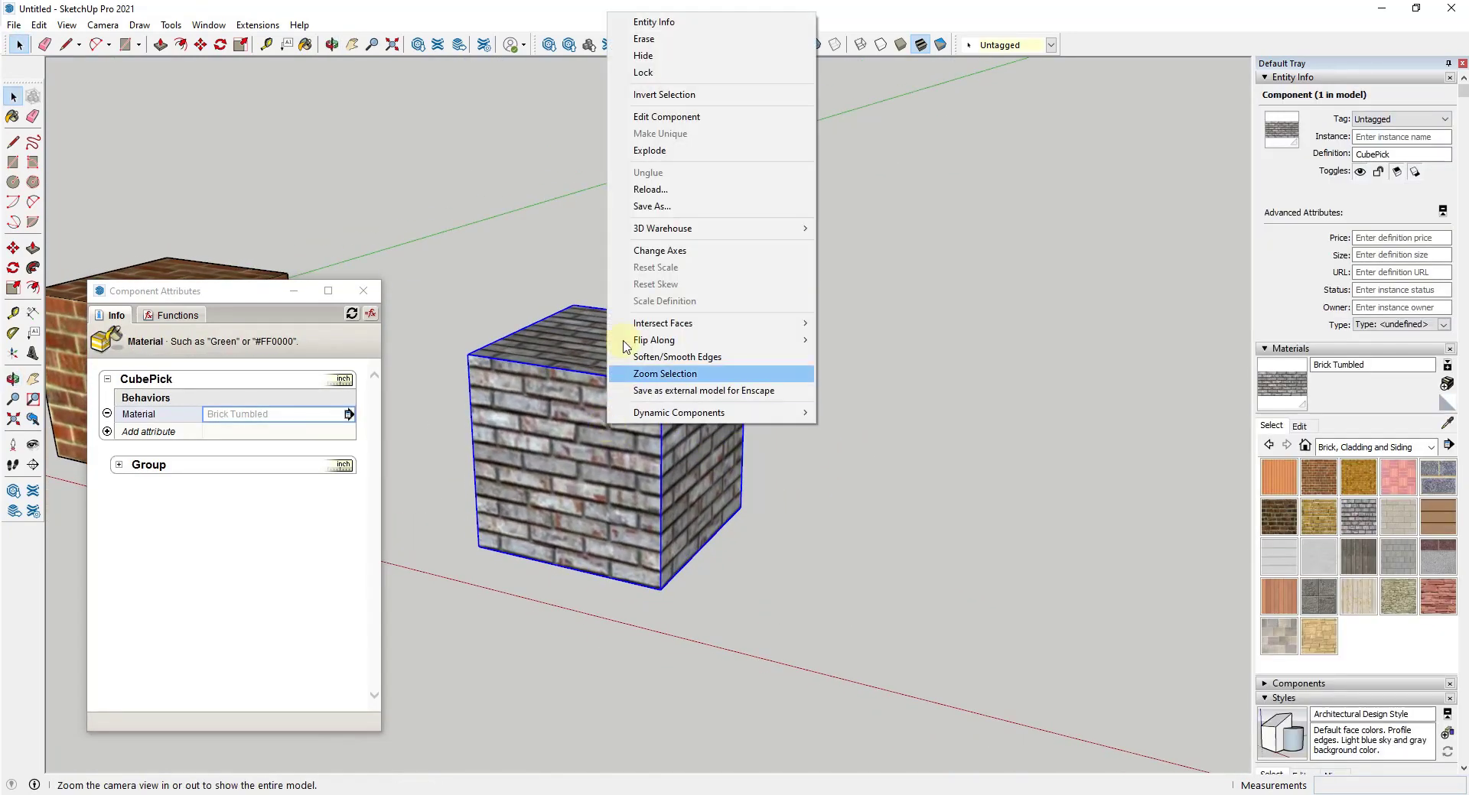
click(667, 206)
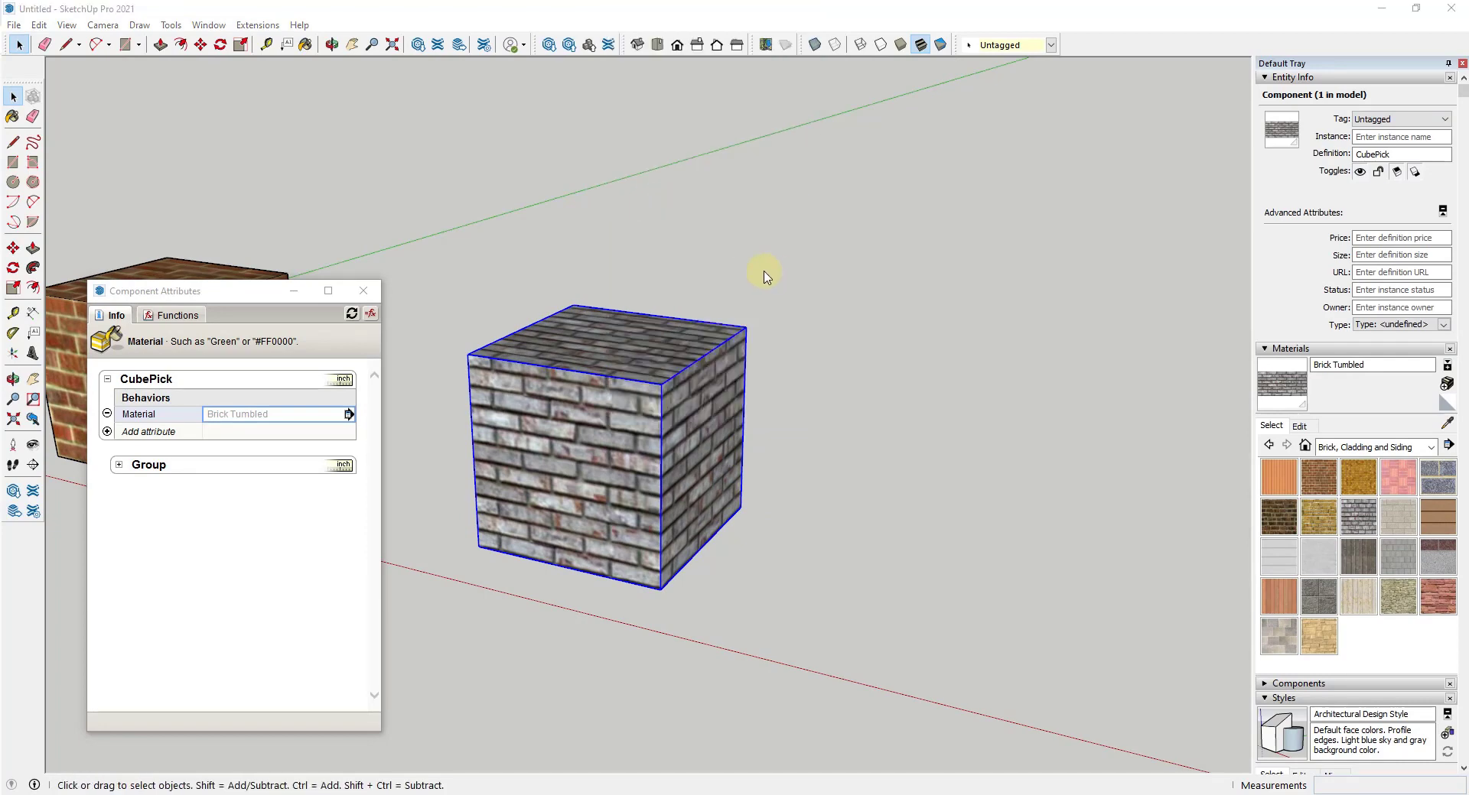
key(Return)
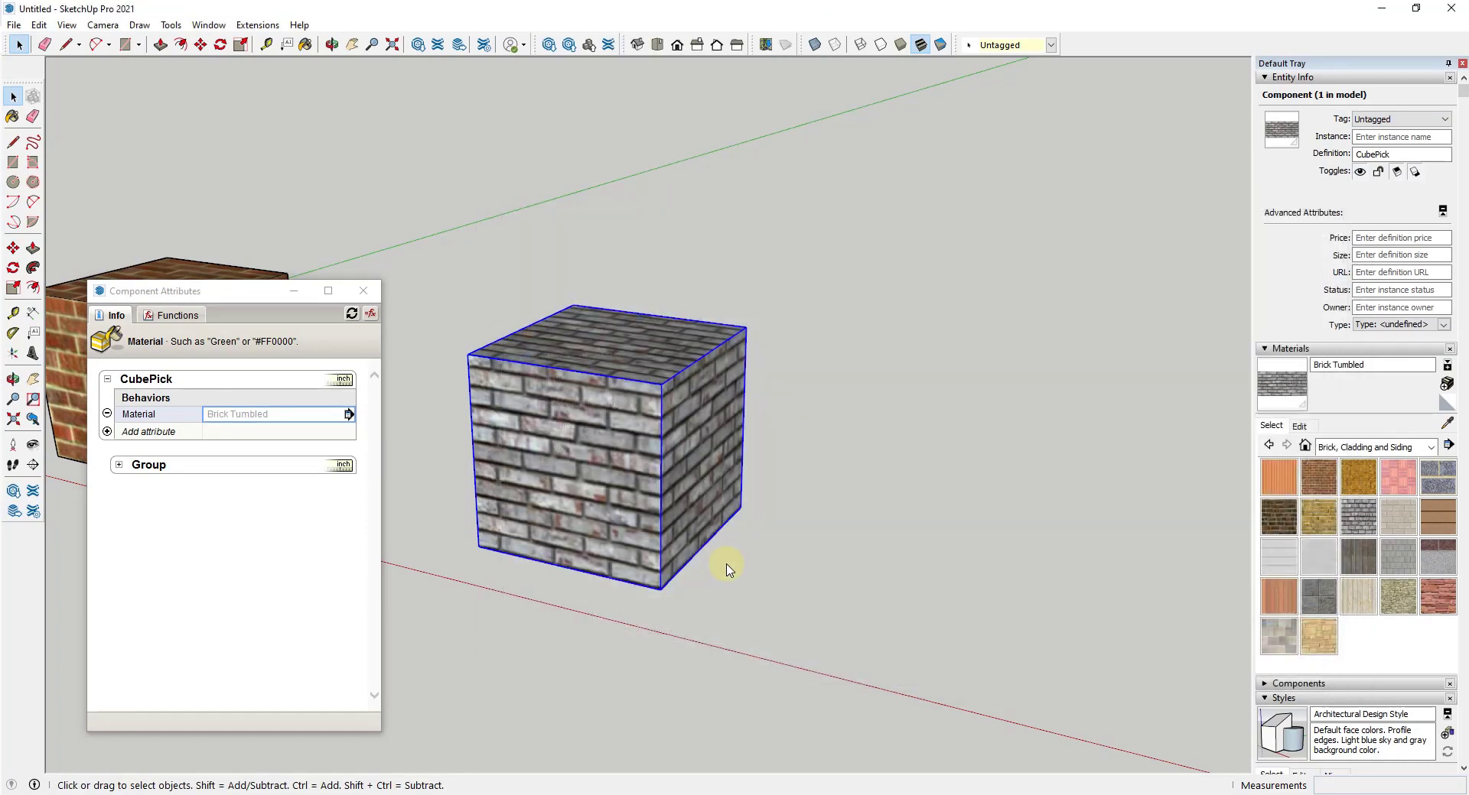
Start a new model without saving the current one, and place the CubePick component near the red axis.
click(14, 25)
click(38, 44)
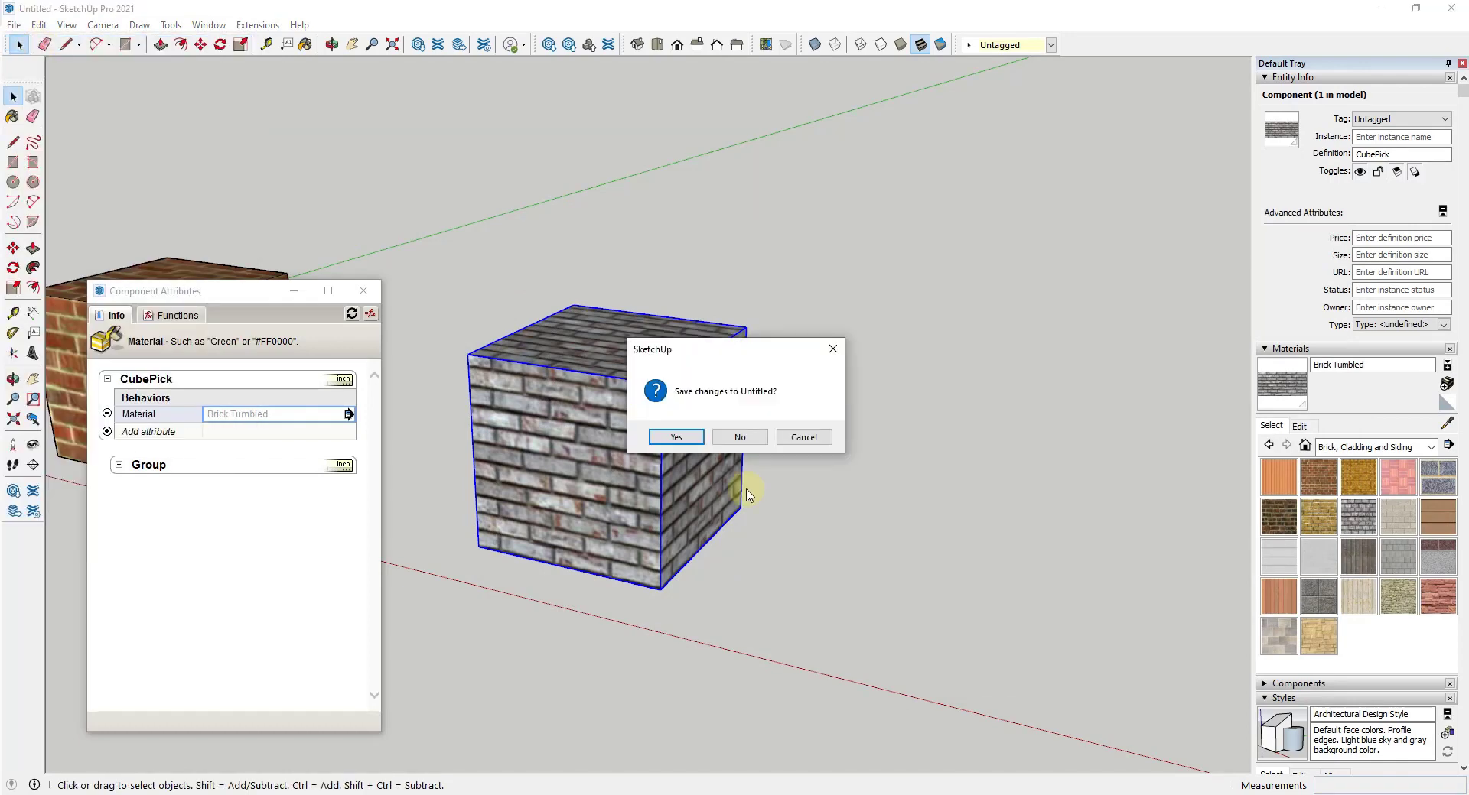
click(741, 436)
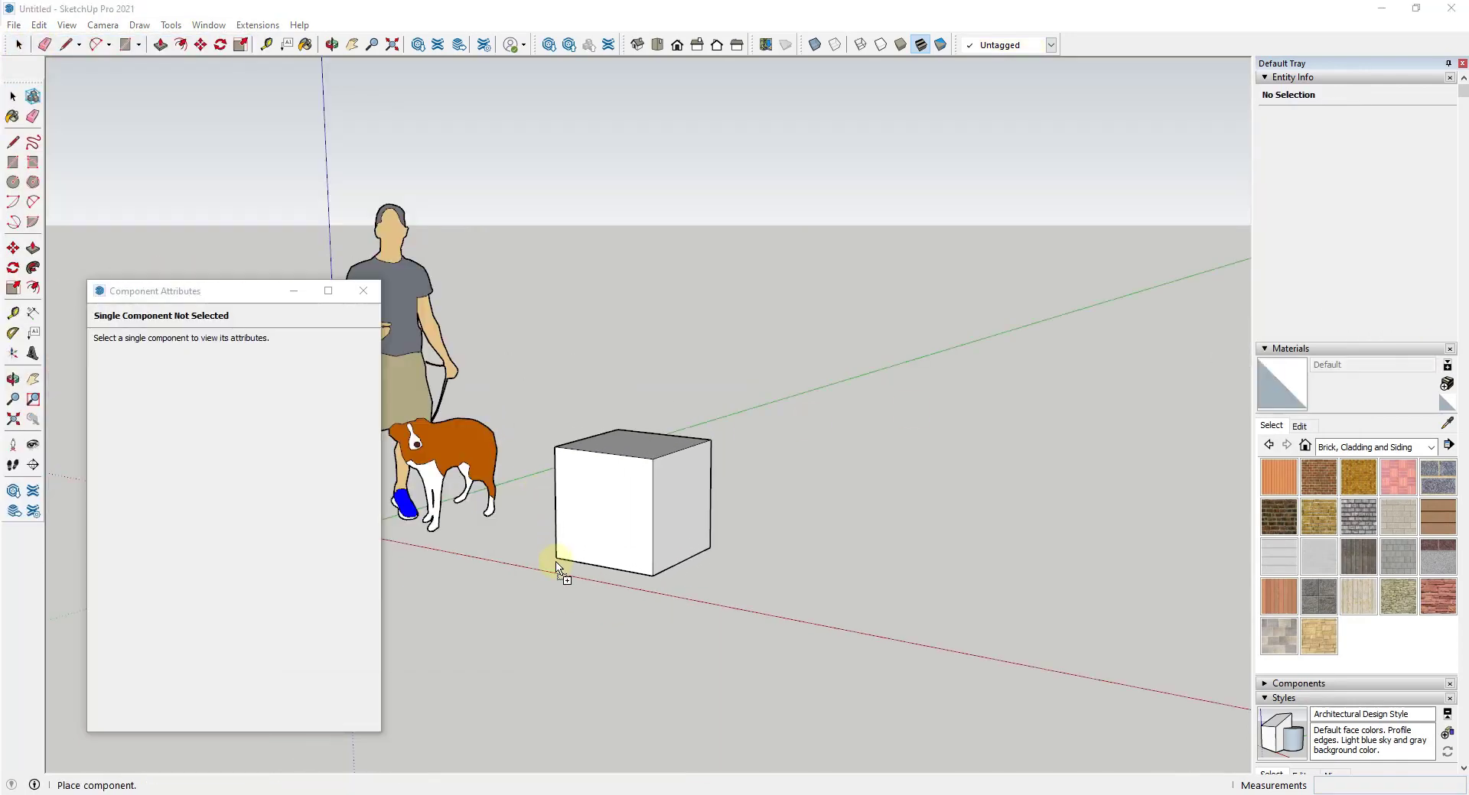
click(558, 563)
Open the Component Options of the placed CubePick and apply Brick Rough Tan as its material.
right_click(633, 498)
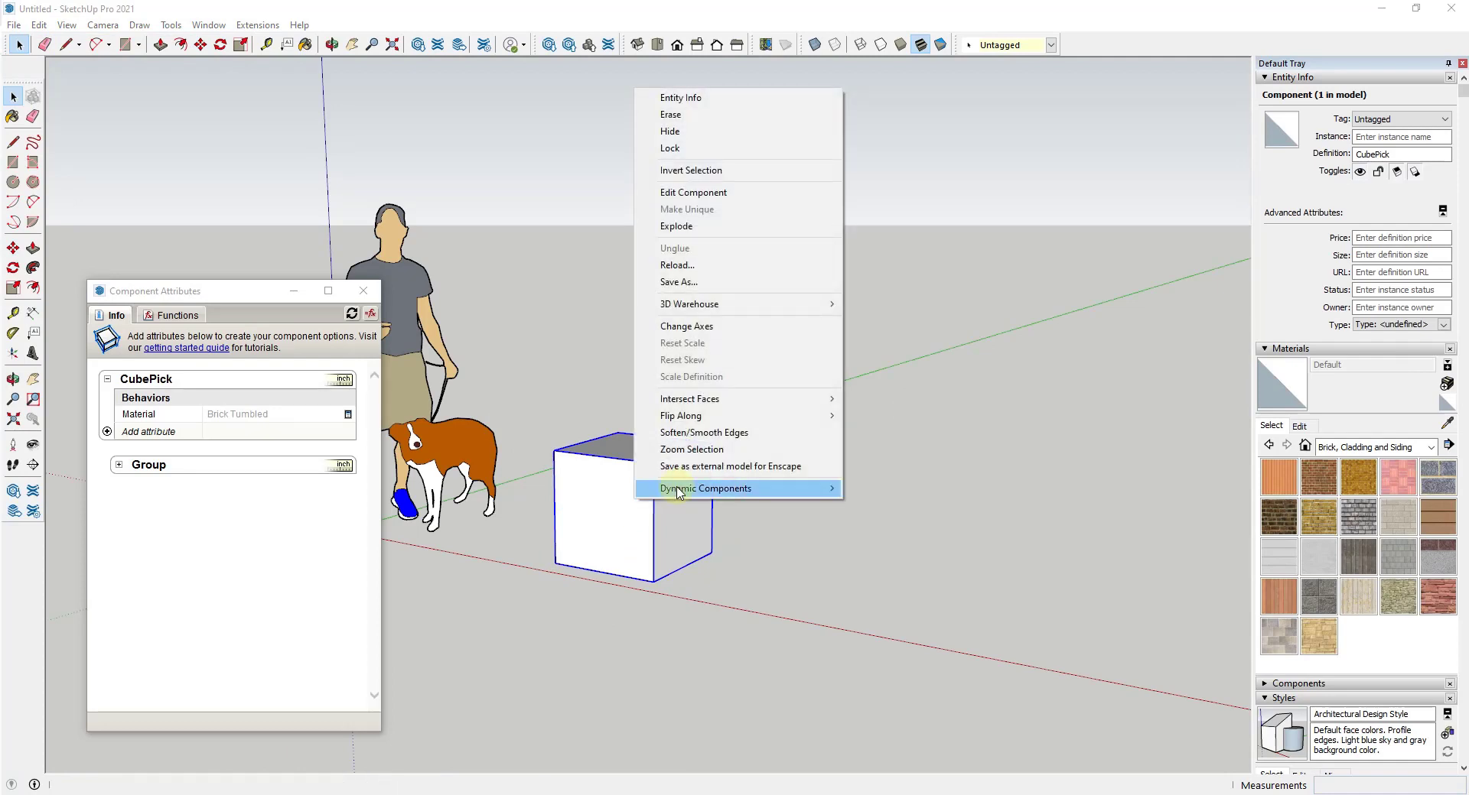
mouse_move(765, 488)
click(879, 488)
click(1032, 261)
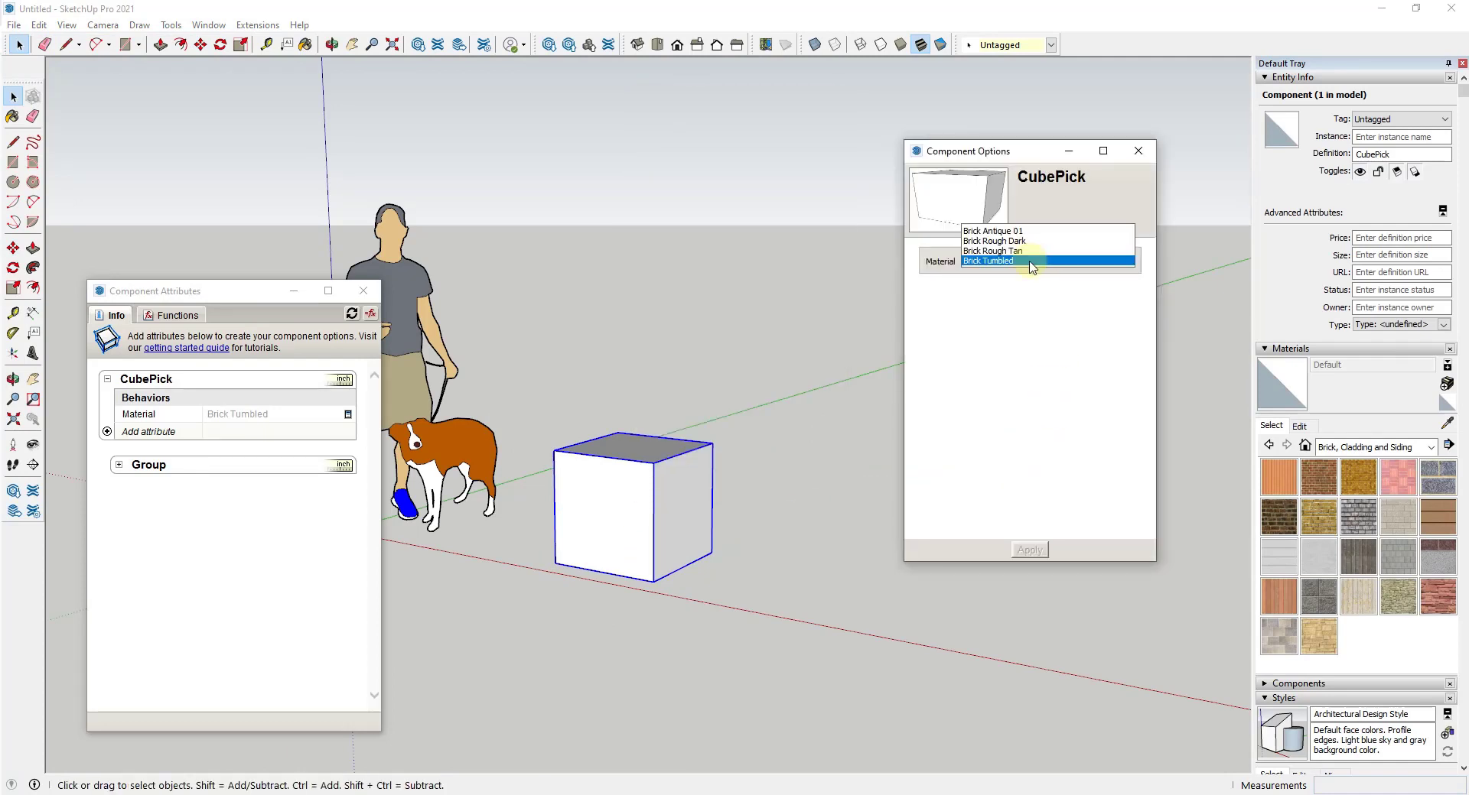
click(1025, 247)
click(1030, 551)
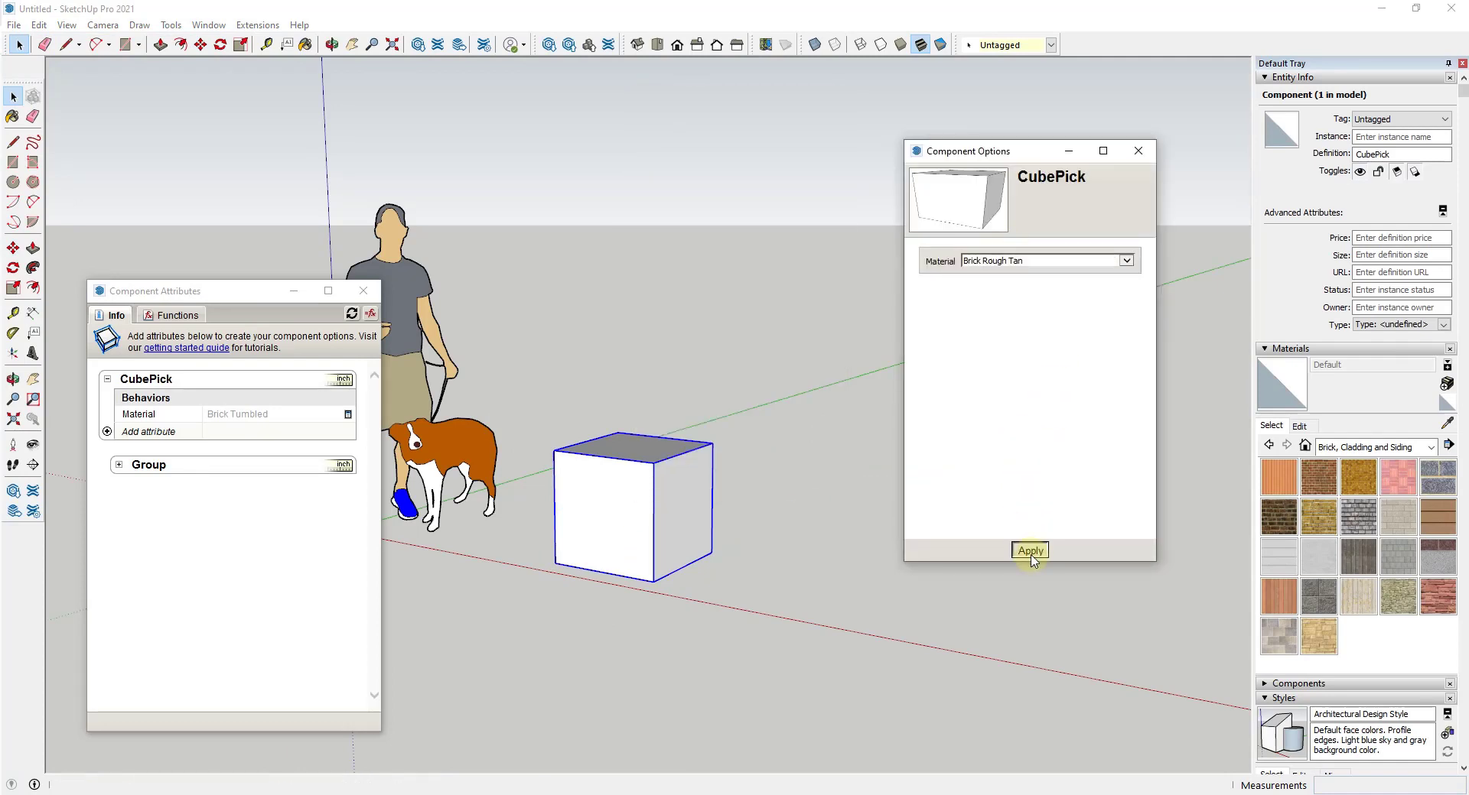
Switch CubePick's material to Brick Antique 01, Brick Tumbled and back to Brick Antique 01, and close its component options.
click(1029, 261)
click(1021, 240)
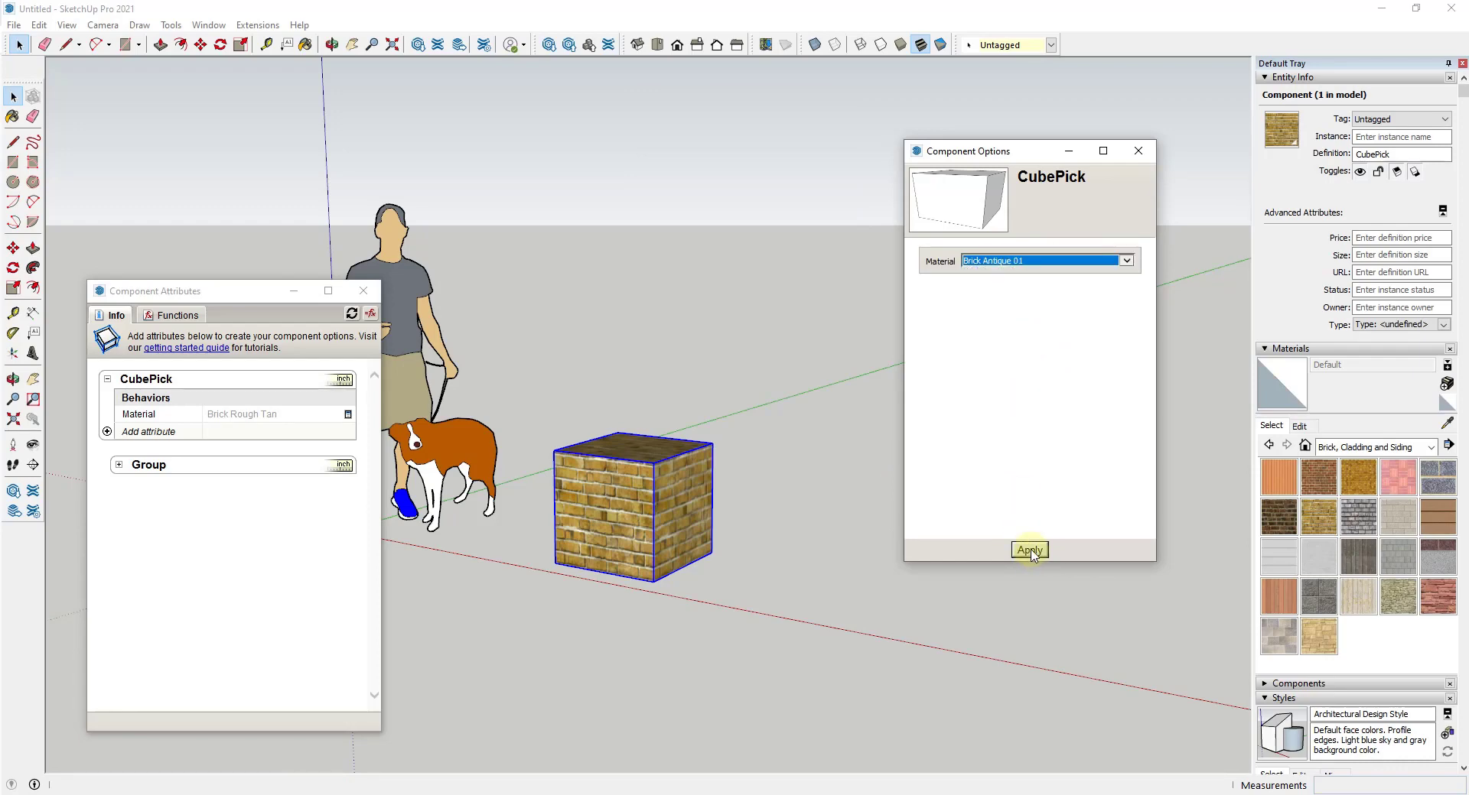
click(1030, 550)
click(1002, 261)
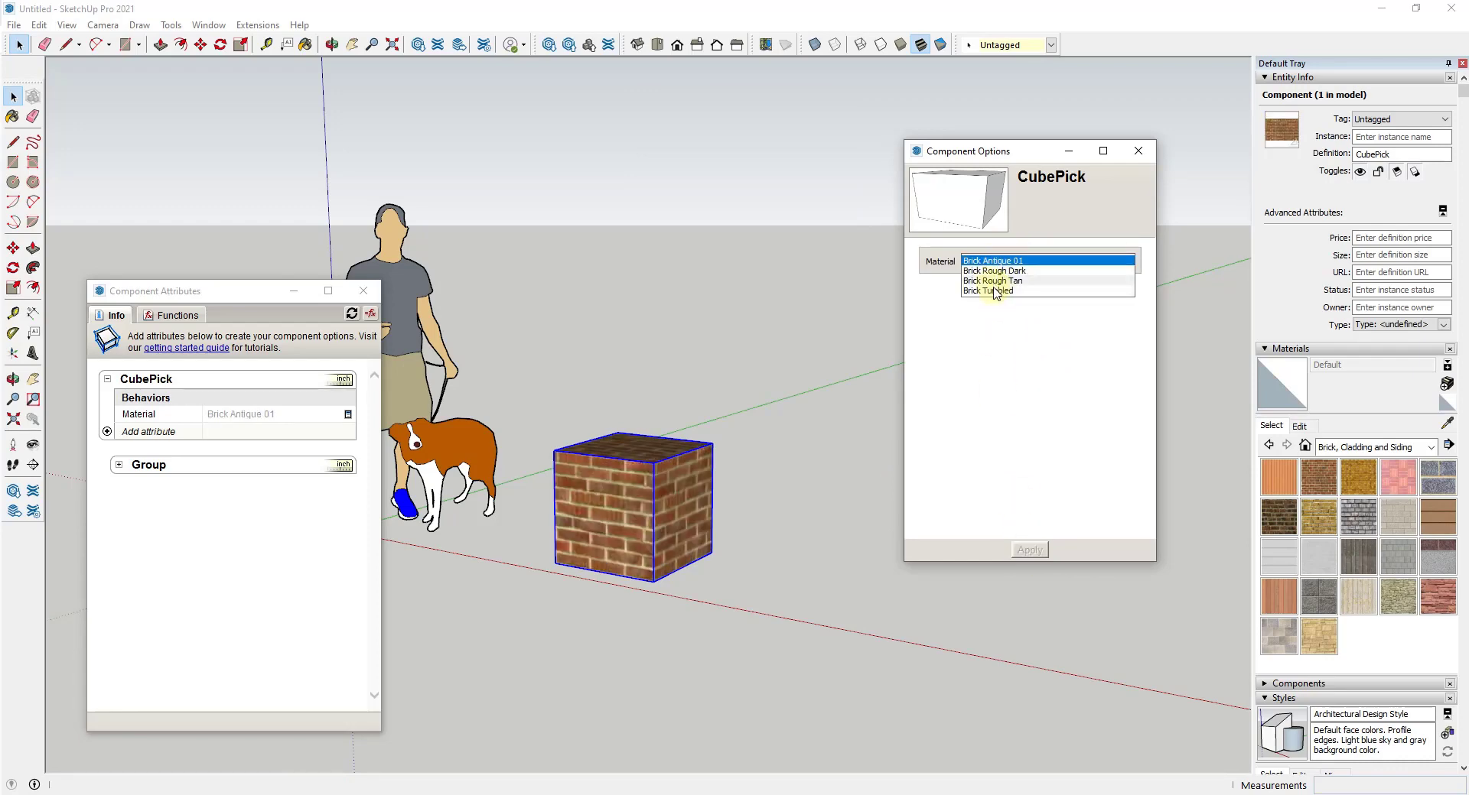
click(995, 290)
click(1028, 550)
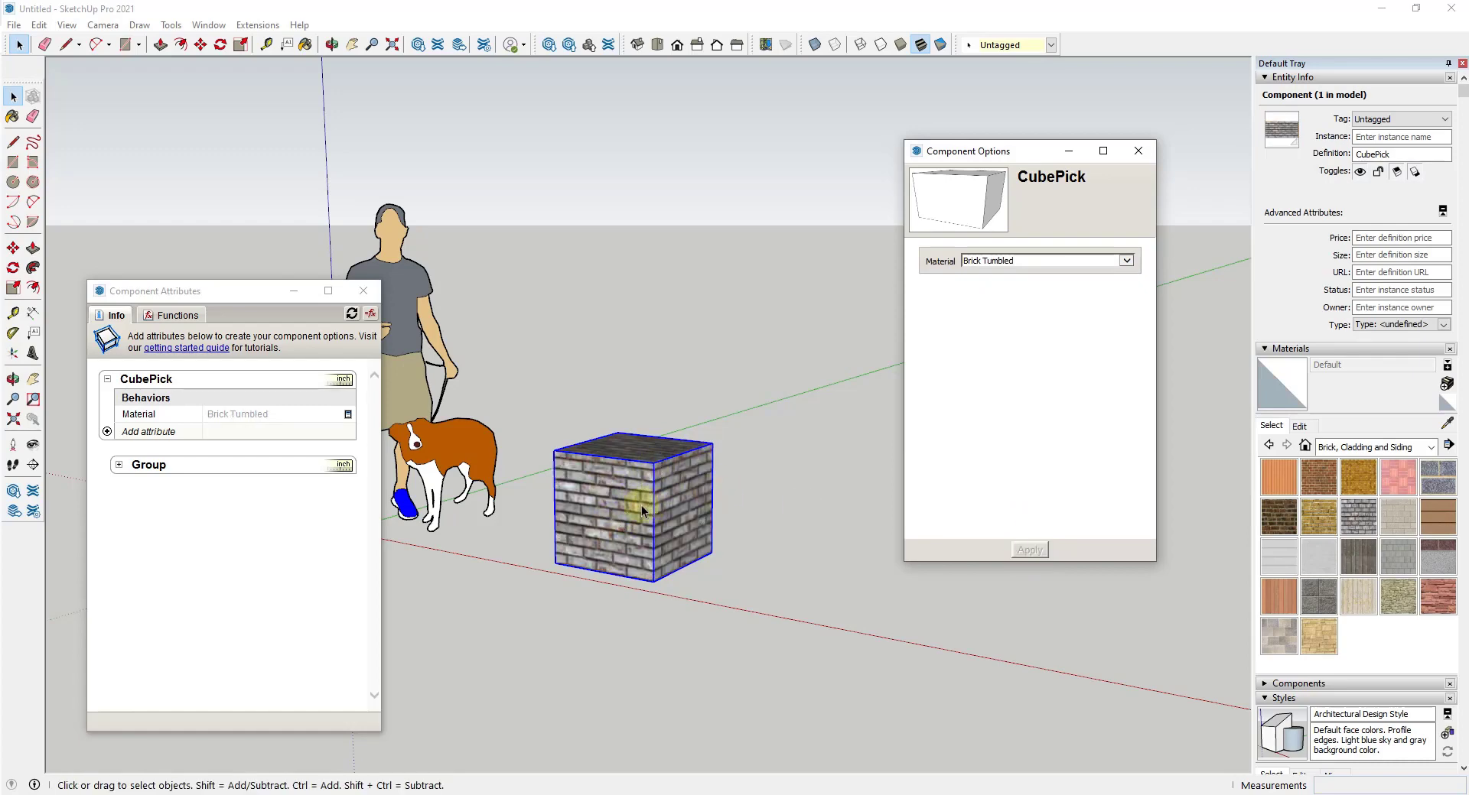
click(1040, 263)
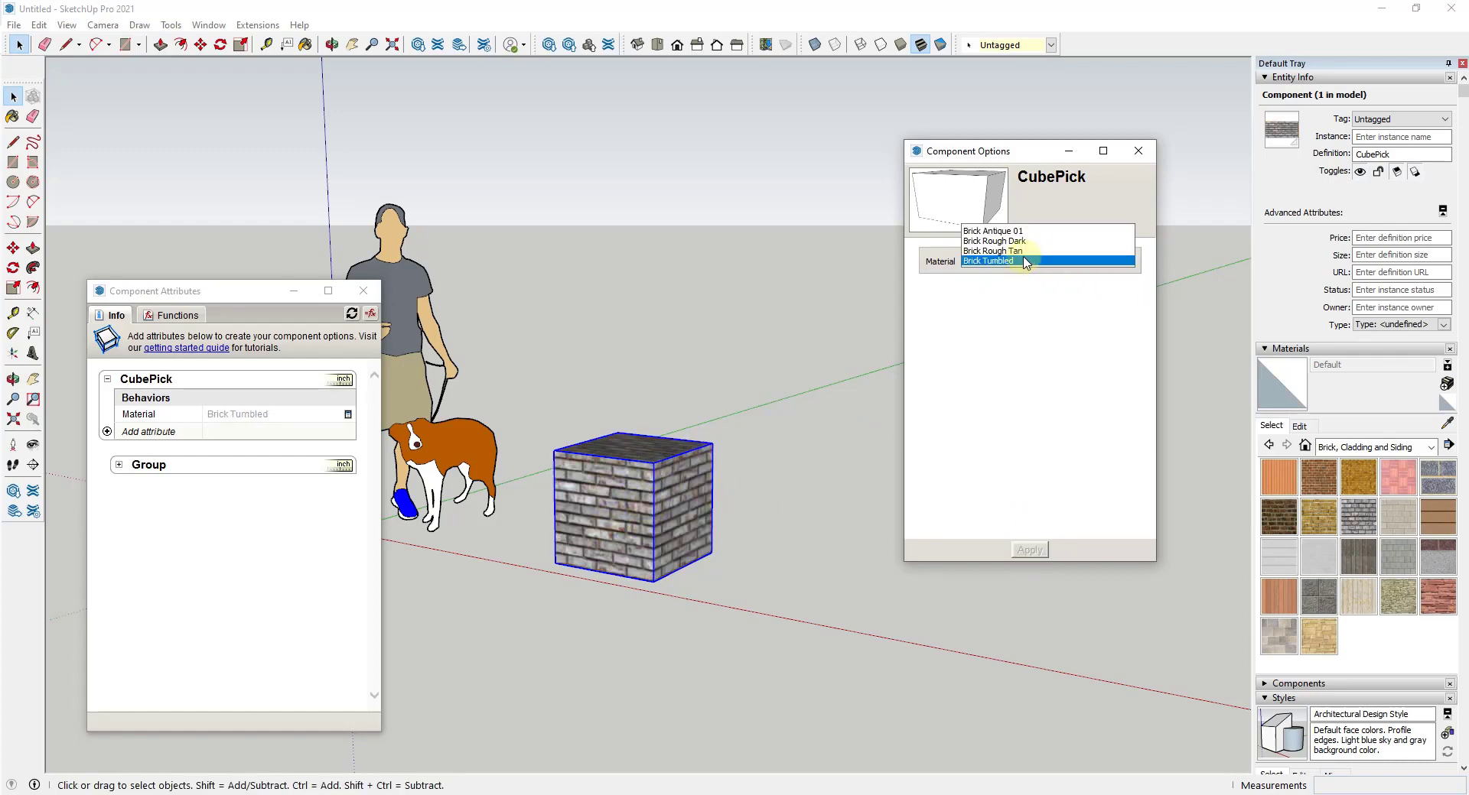
click(1012, 228)
click(1029, 551)
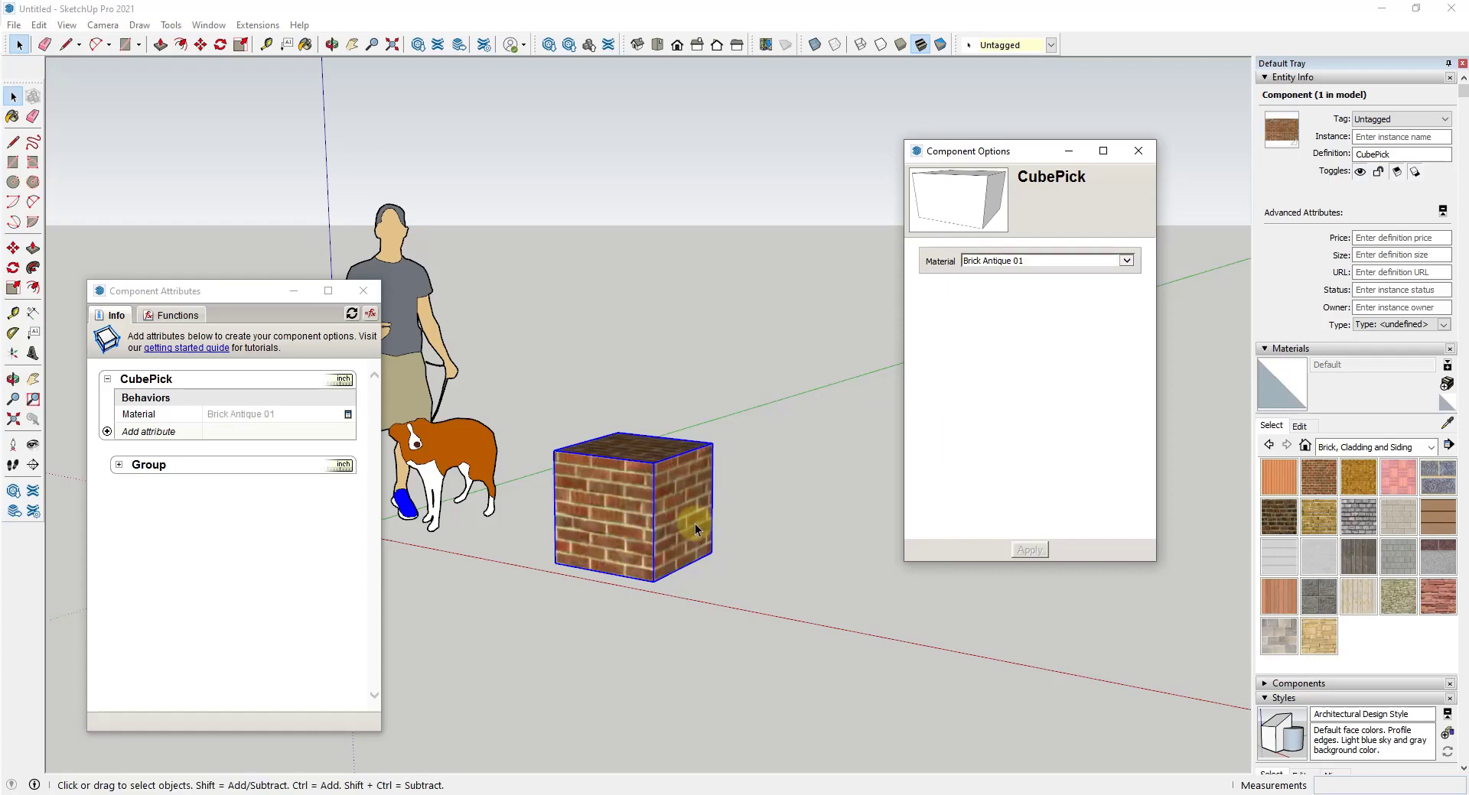
middle_drag(694, 523, 658, 546)
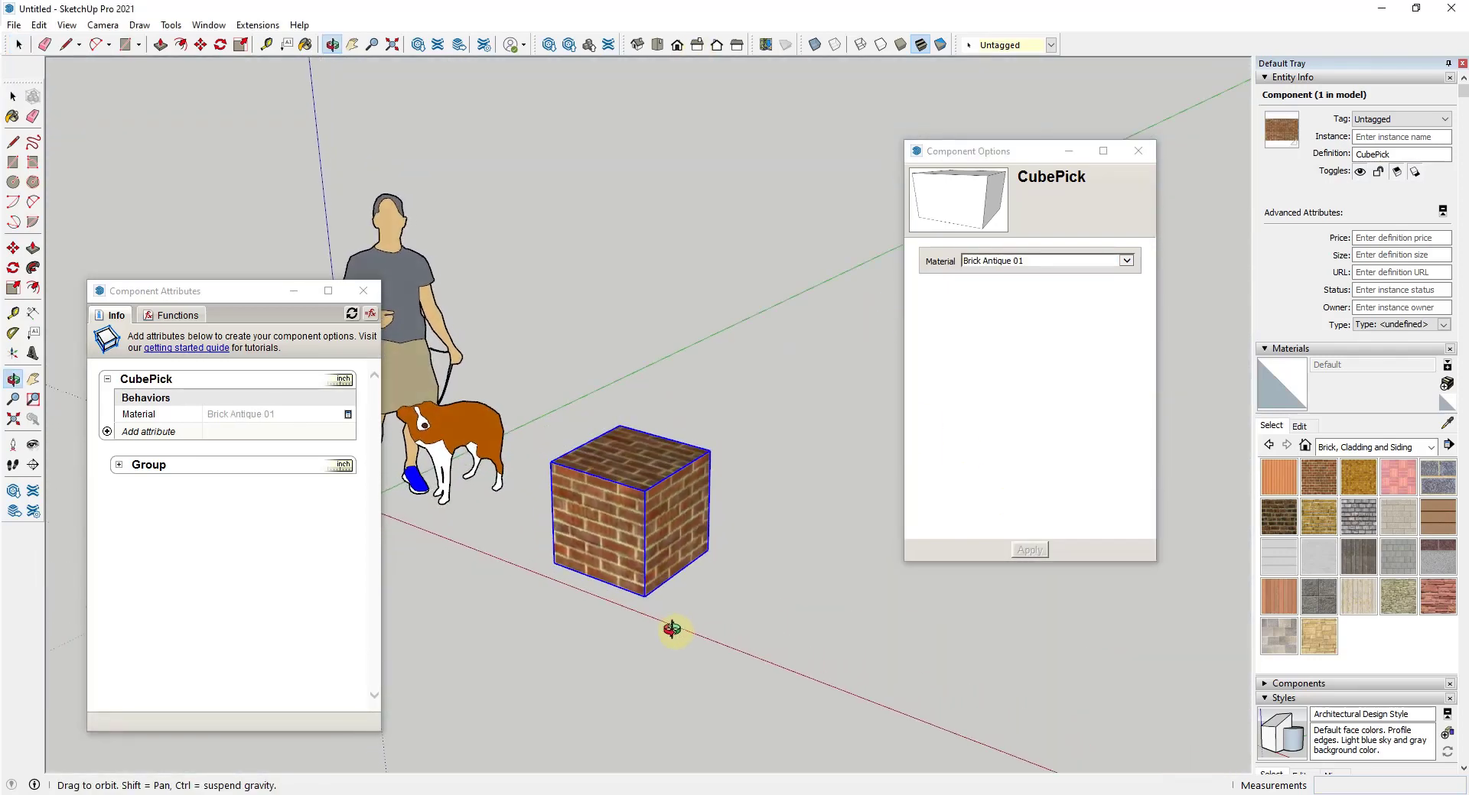
scroll(642, 545, up, 5)
scroll(628, 544, down, 3)
key(space)
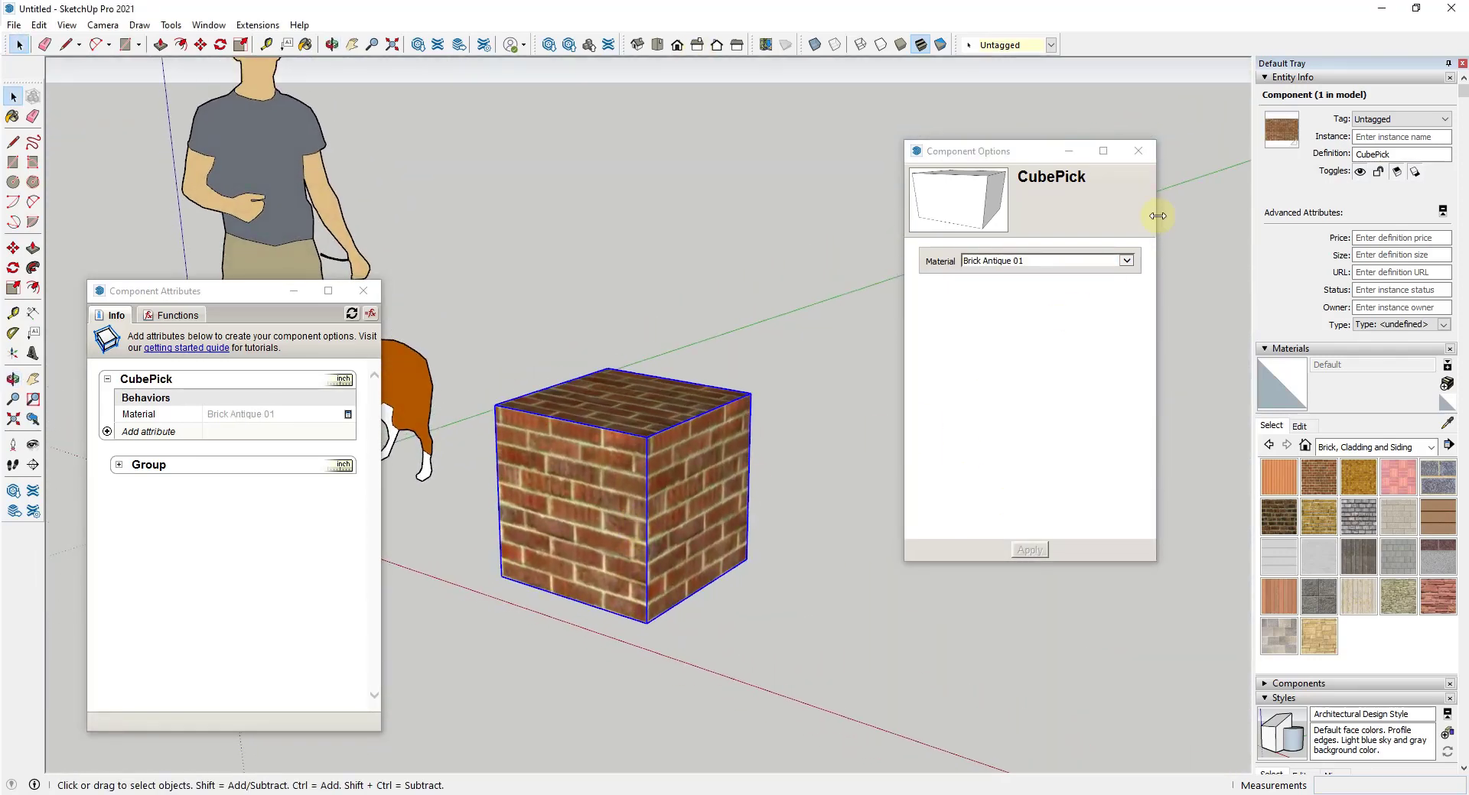
click(1138, 151)
scroll(576, 465, down, 2)
middle_drag(576, 465, 934, 524)
scroll(875, 535, up, 2)
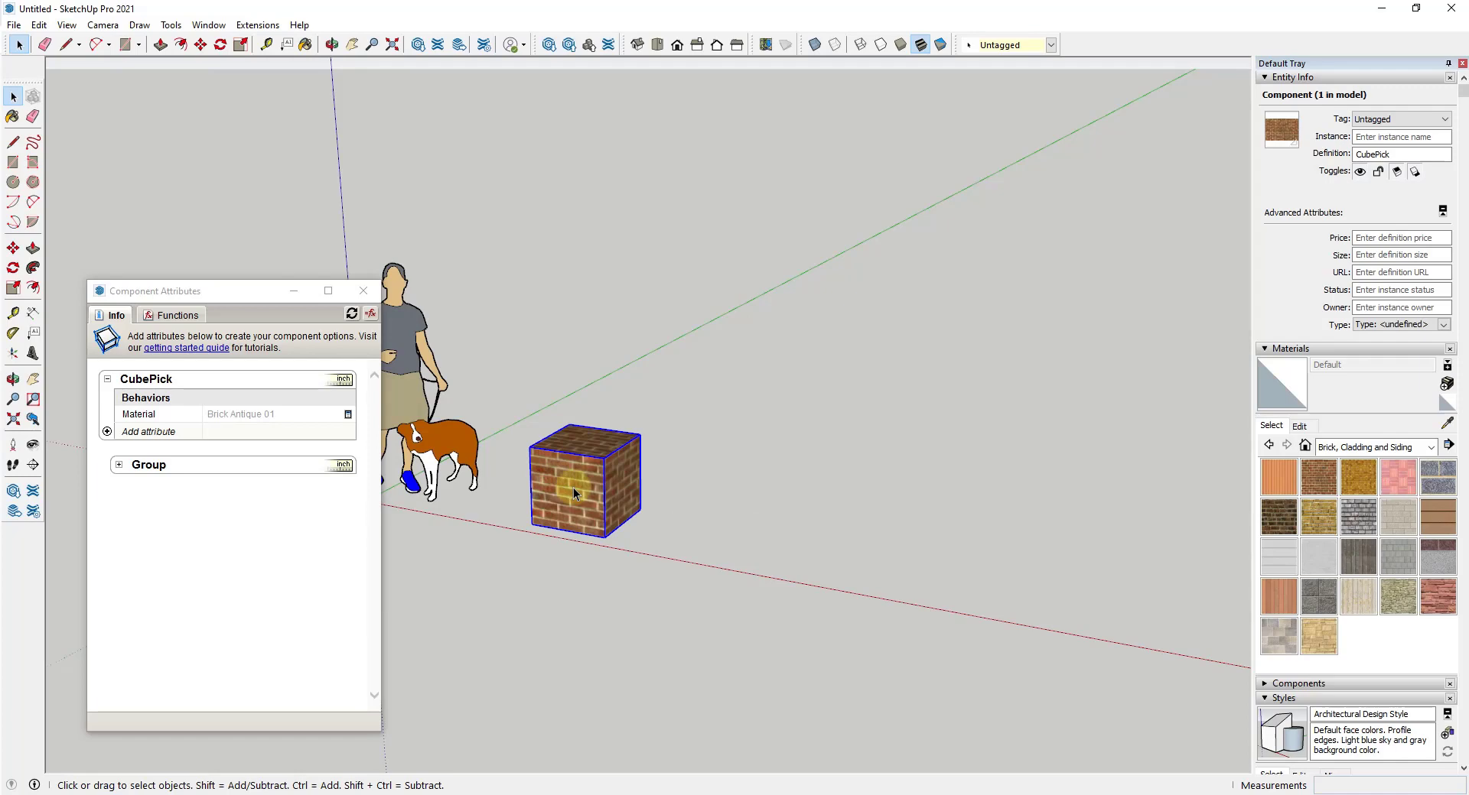
middle_drag(589, 502, 574, 387)
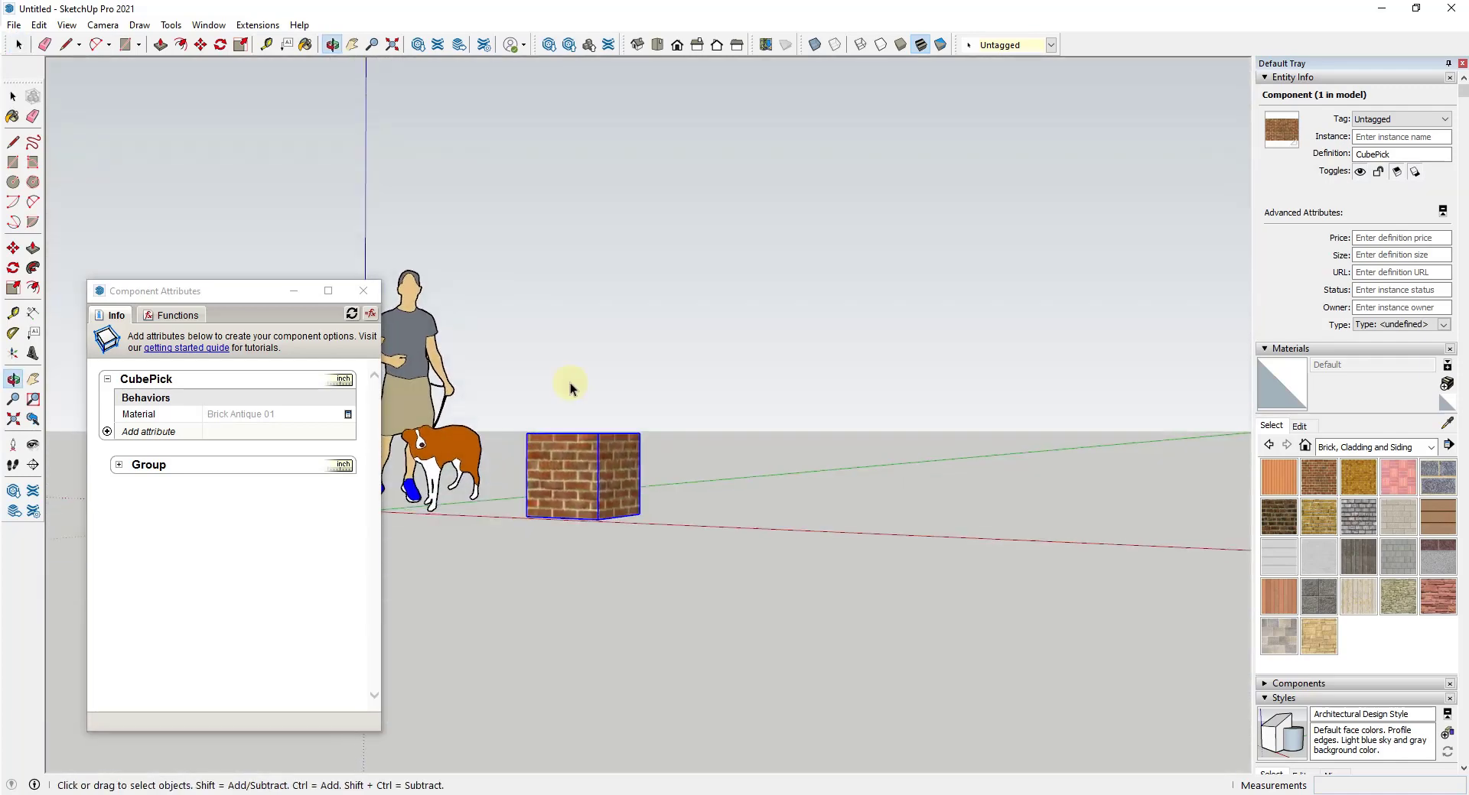
double_click(587, 466)
click(38, 25)
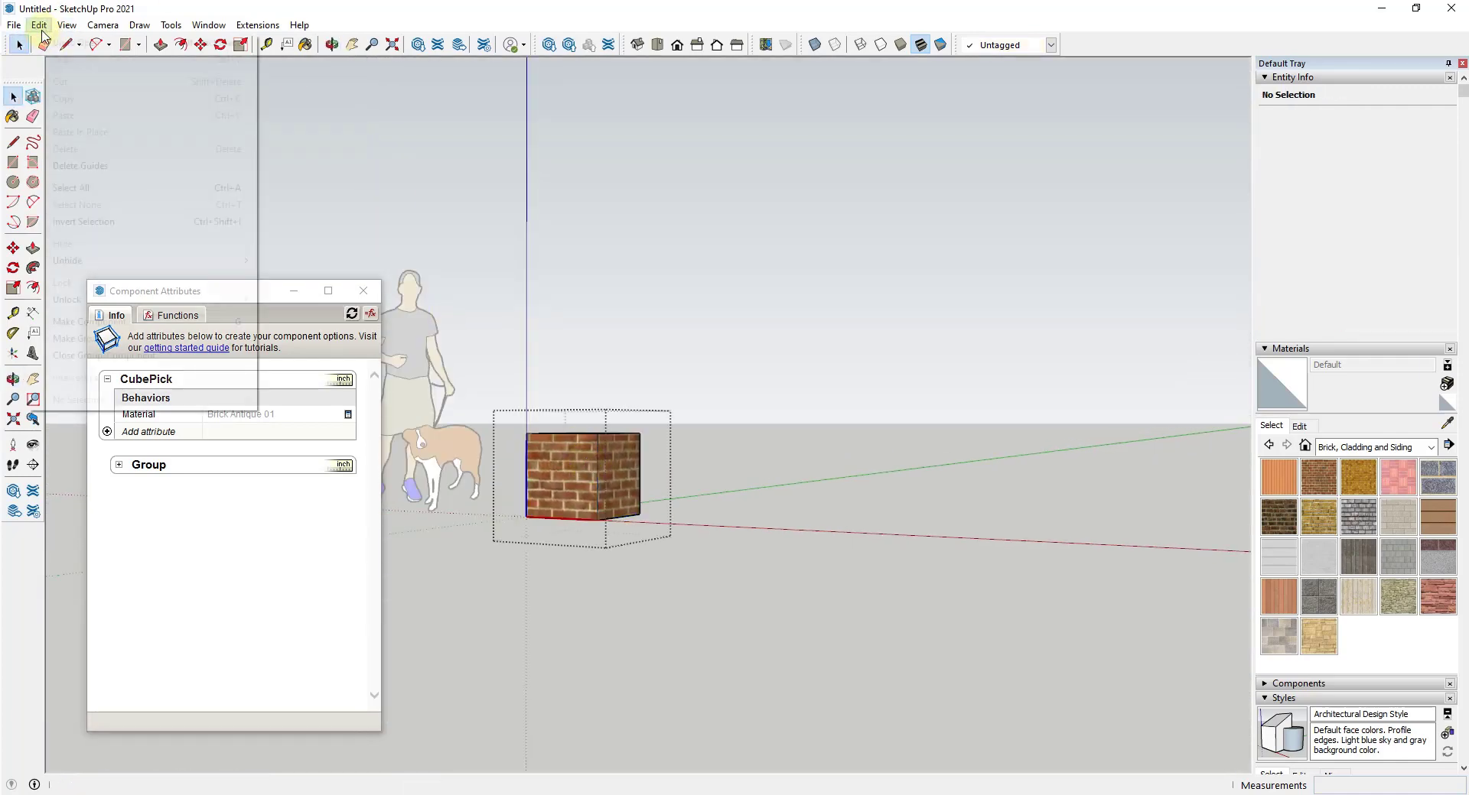
key(Escape)
key(Escape)
Draw a 2' by 2' square on the ground beside CubePick, next to the red axis.
middle_drag(780, 518, 813, 590)
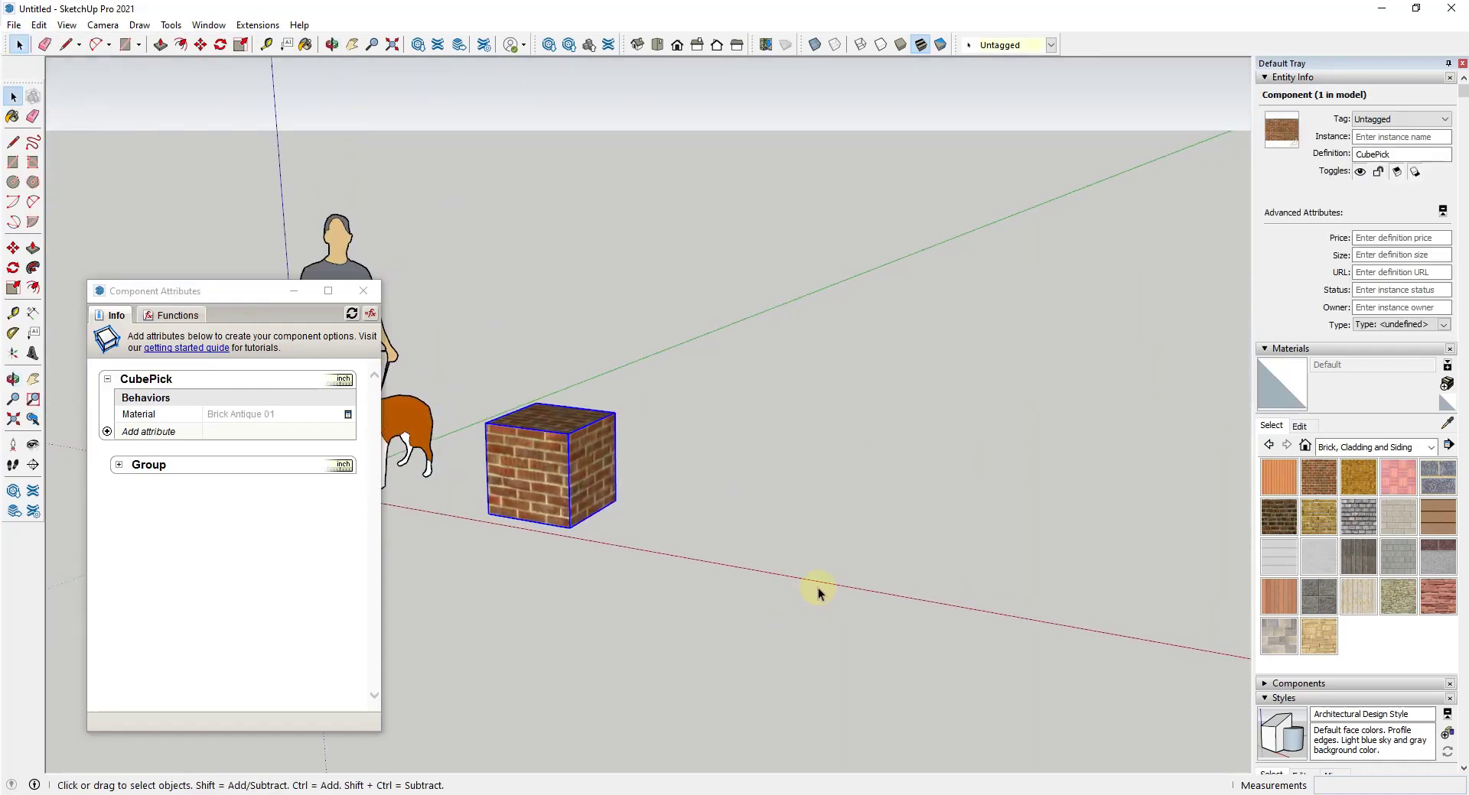
key(r)
click(766, 564)
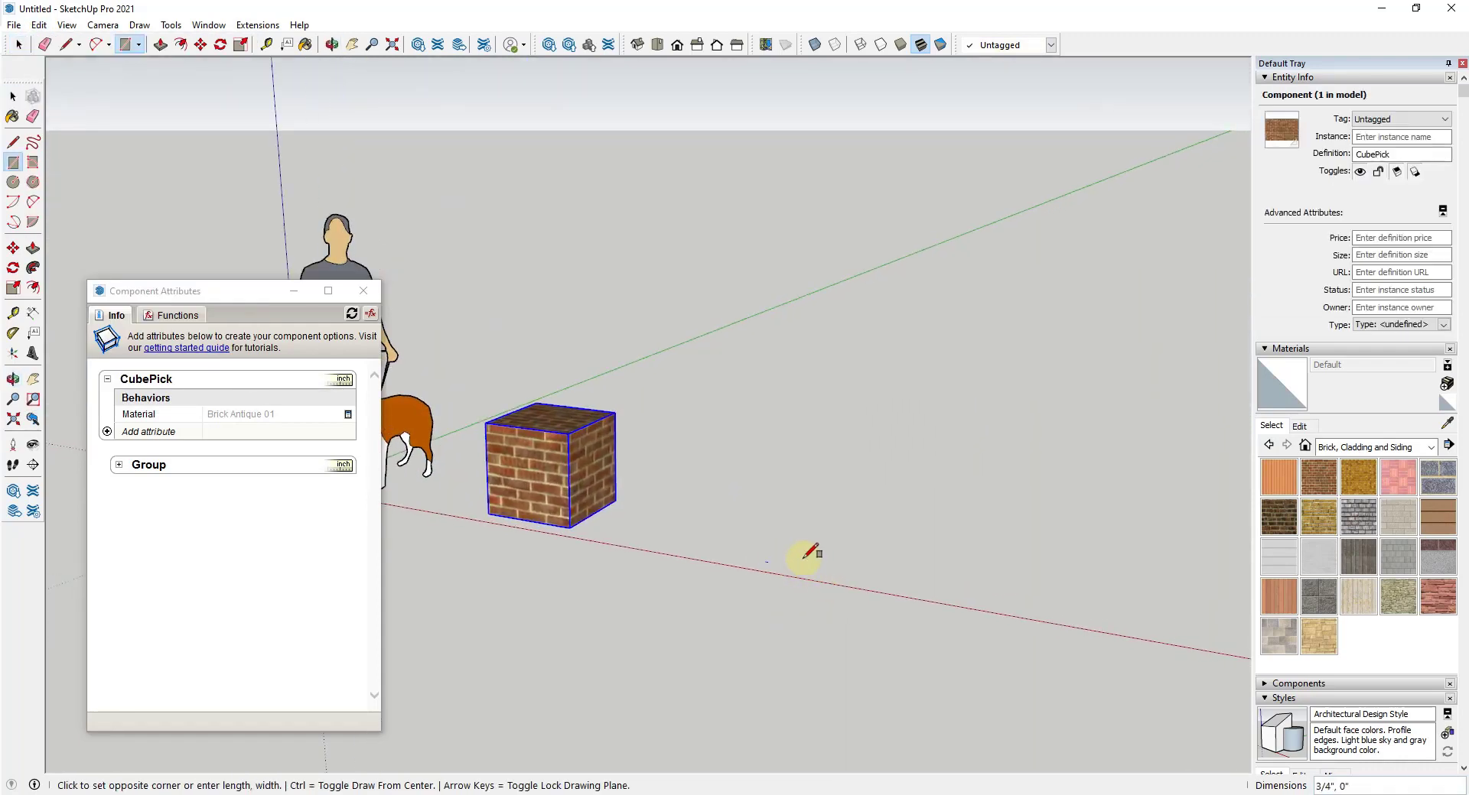
click(878, 545)
key(space)
Push/Pull the new square up 2' to form a cube.
key(p)
click(836, 544)
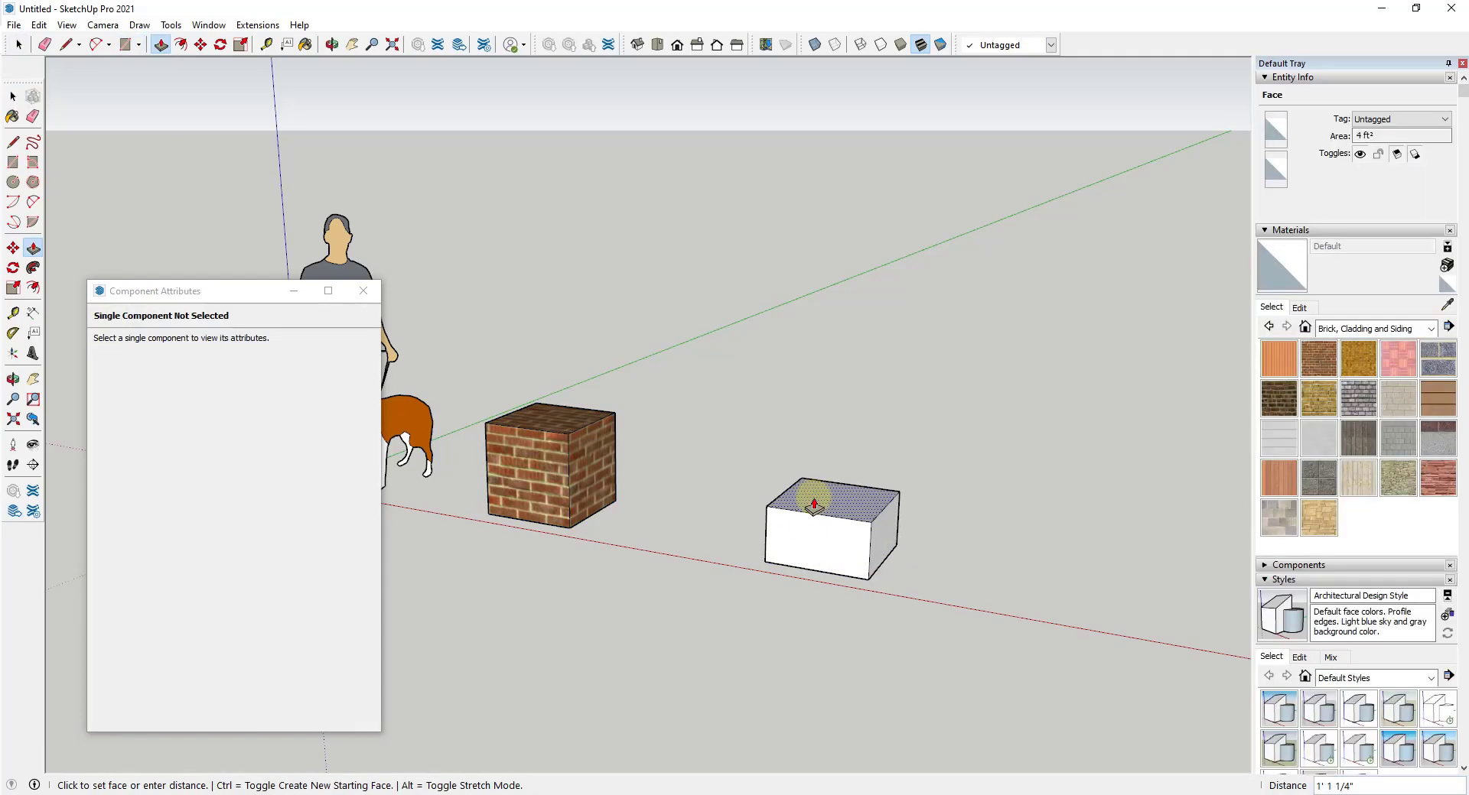
text(2)
key(Return)
key(space)
Copy the whole new cube along the red axis, leaving a gap between the original and the copy.
triple_click(833, 566)
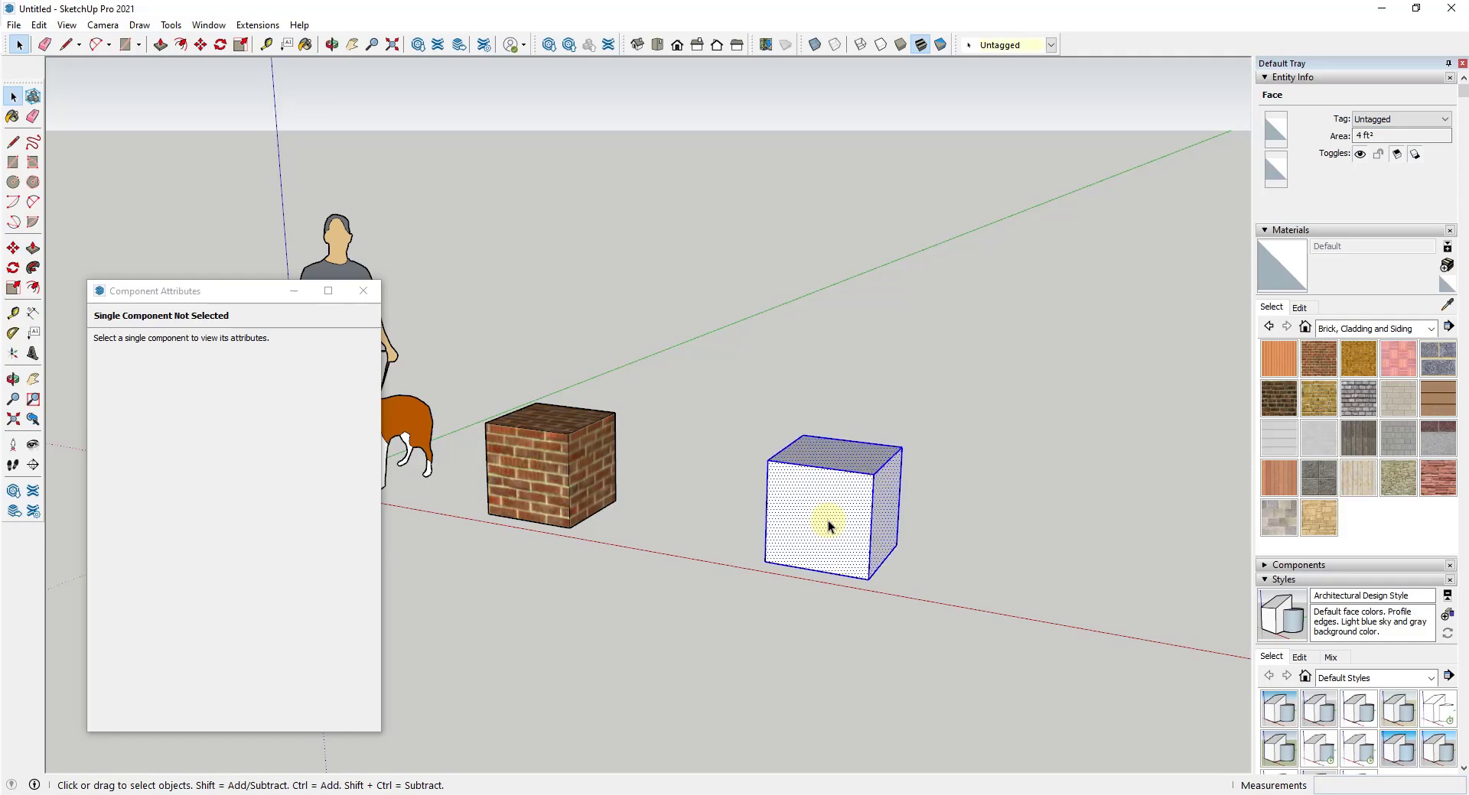
key(m)
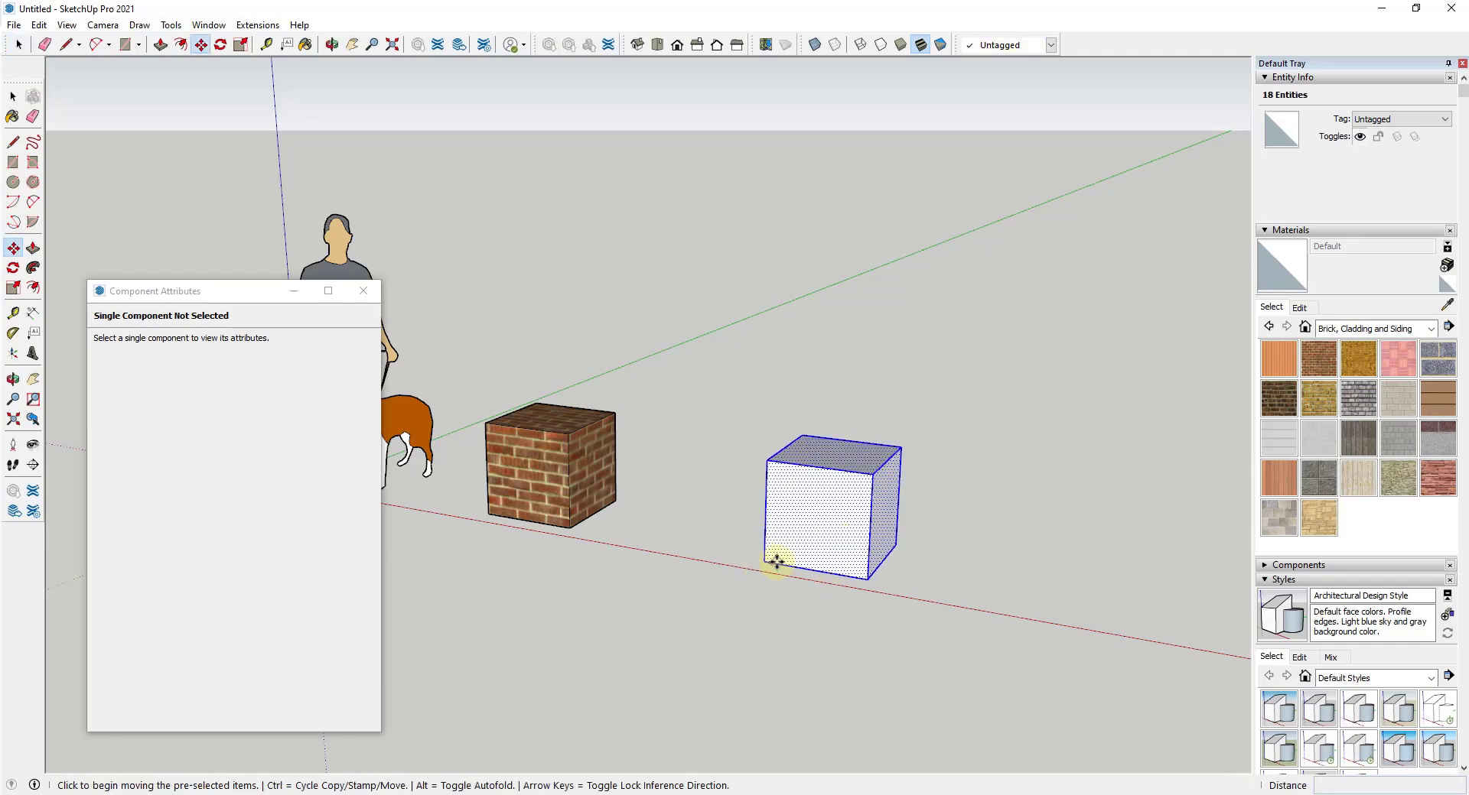
click(778, 564)
key(ctrl)
click(1007, 592)
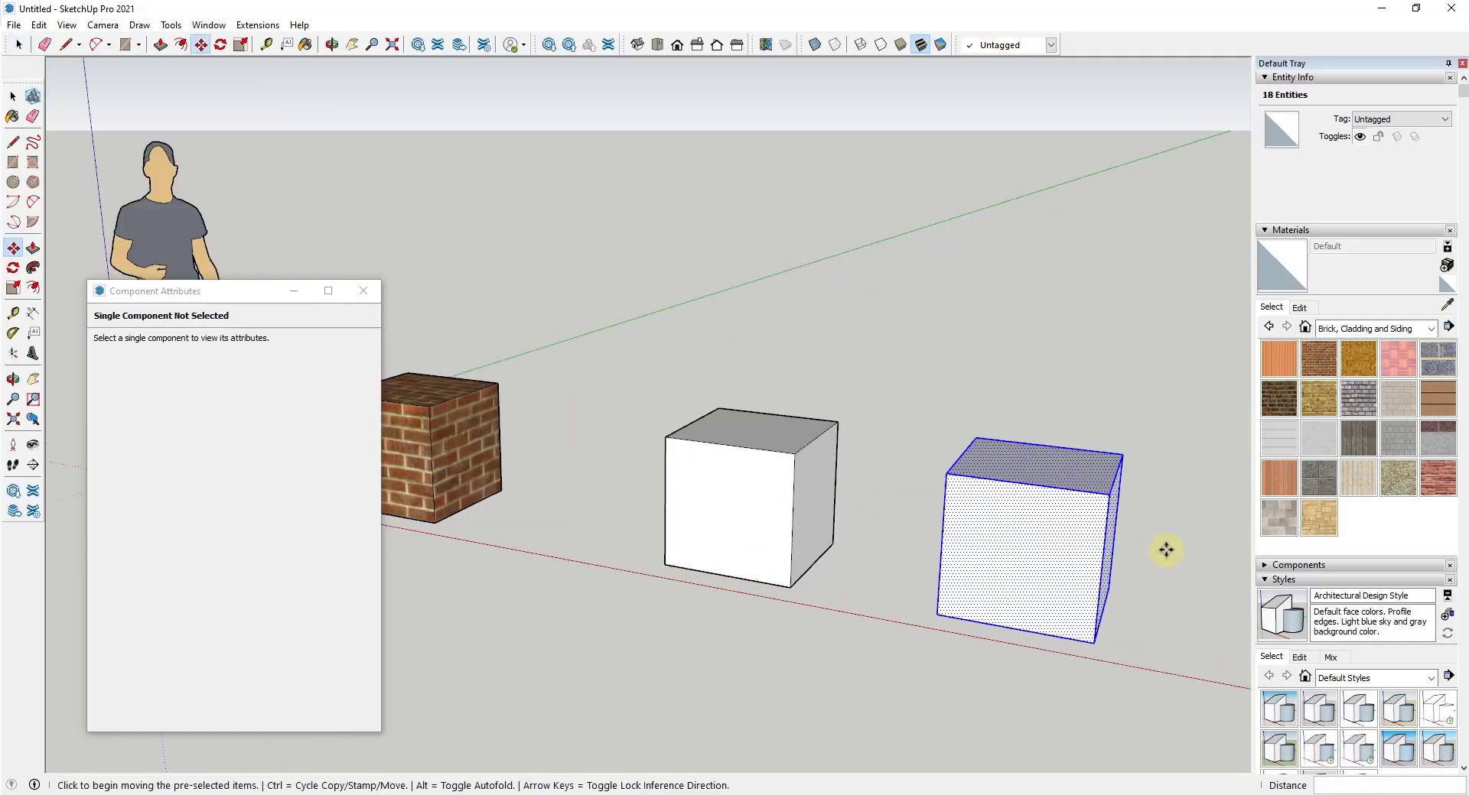
scroll(1163, 547, up, 2)
scroll(1039, 551, up, 2)
key(space)
scroll(952, 586, down, 4)
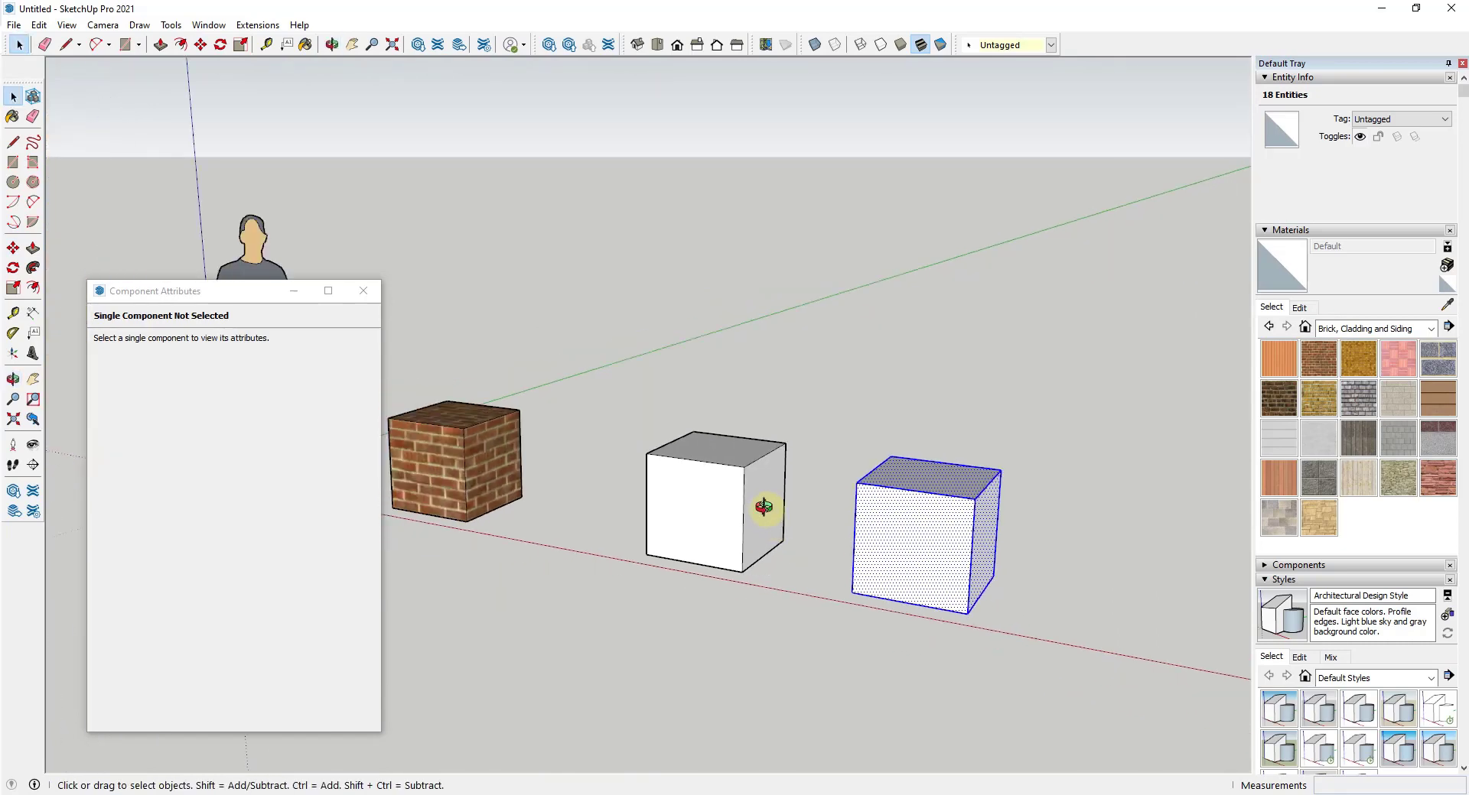
Select both white cubes together and make them a single component named CubeMulti.
click(700, 488)
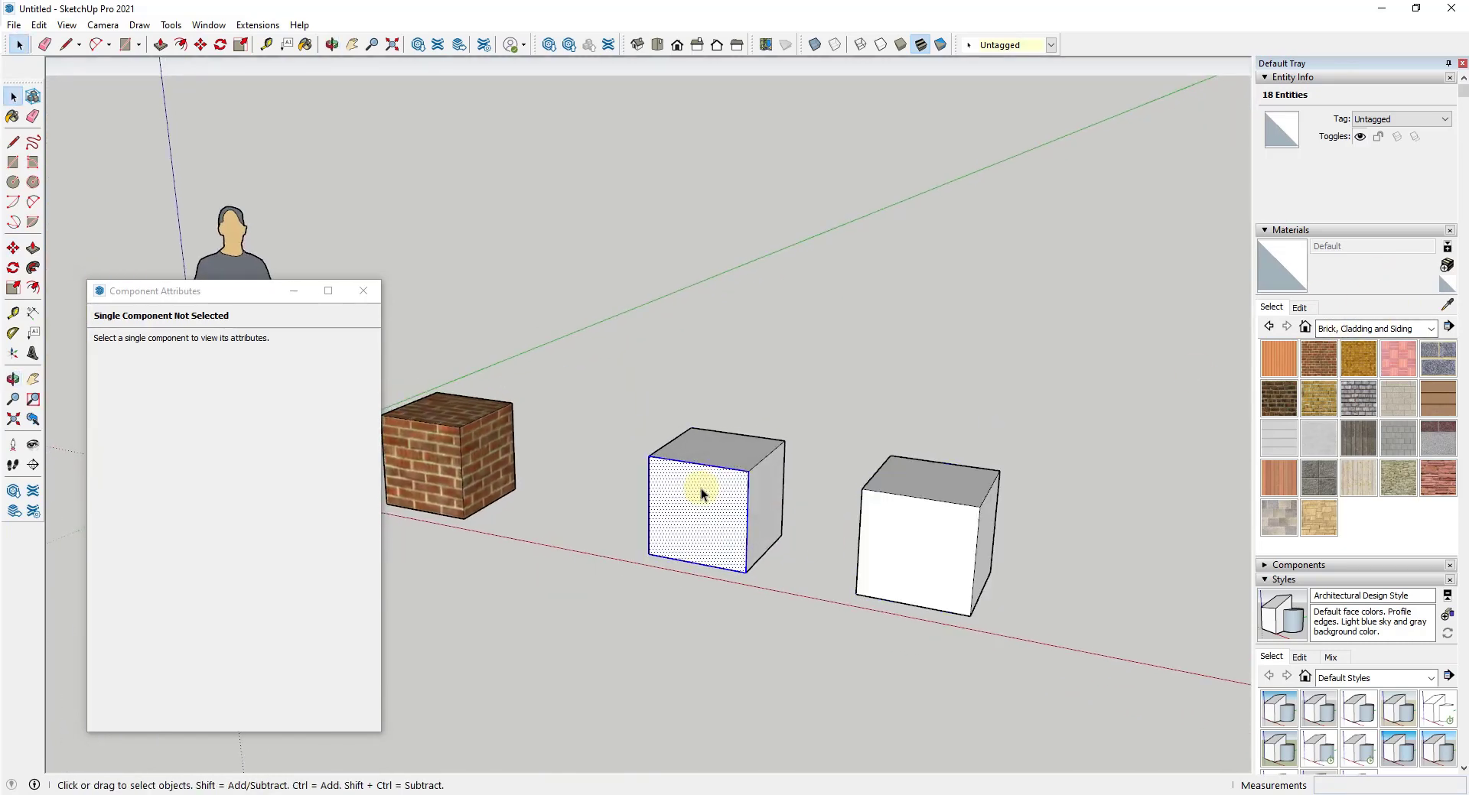
right_click(701, 488)
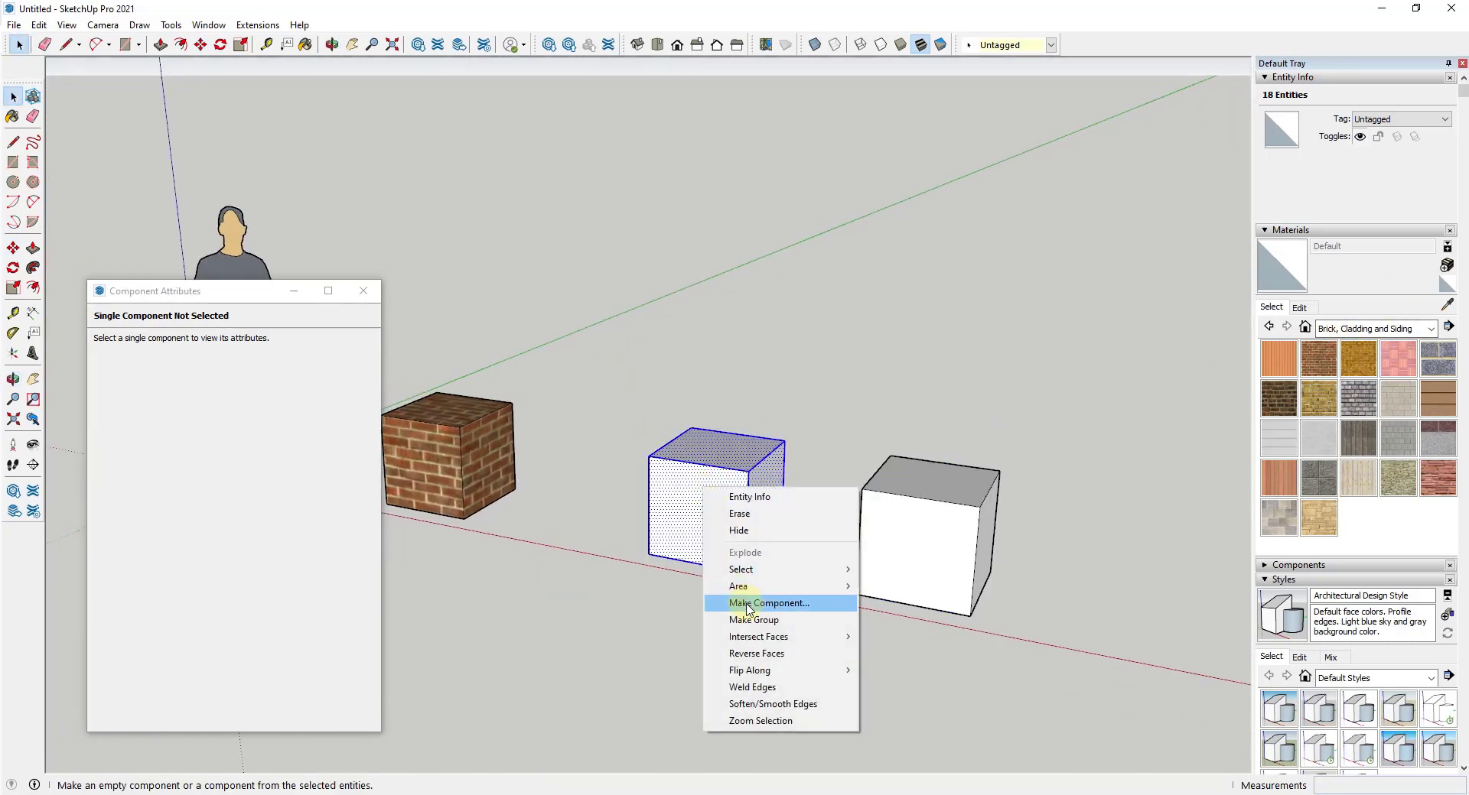
click(710, 447)
triple_click(709, 443)
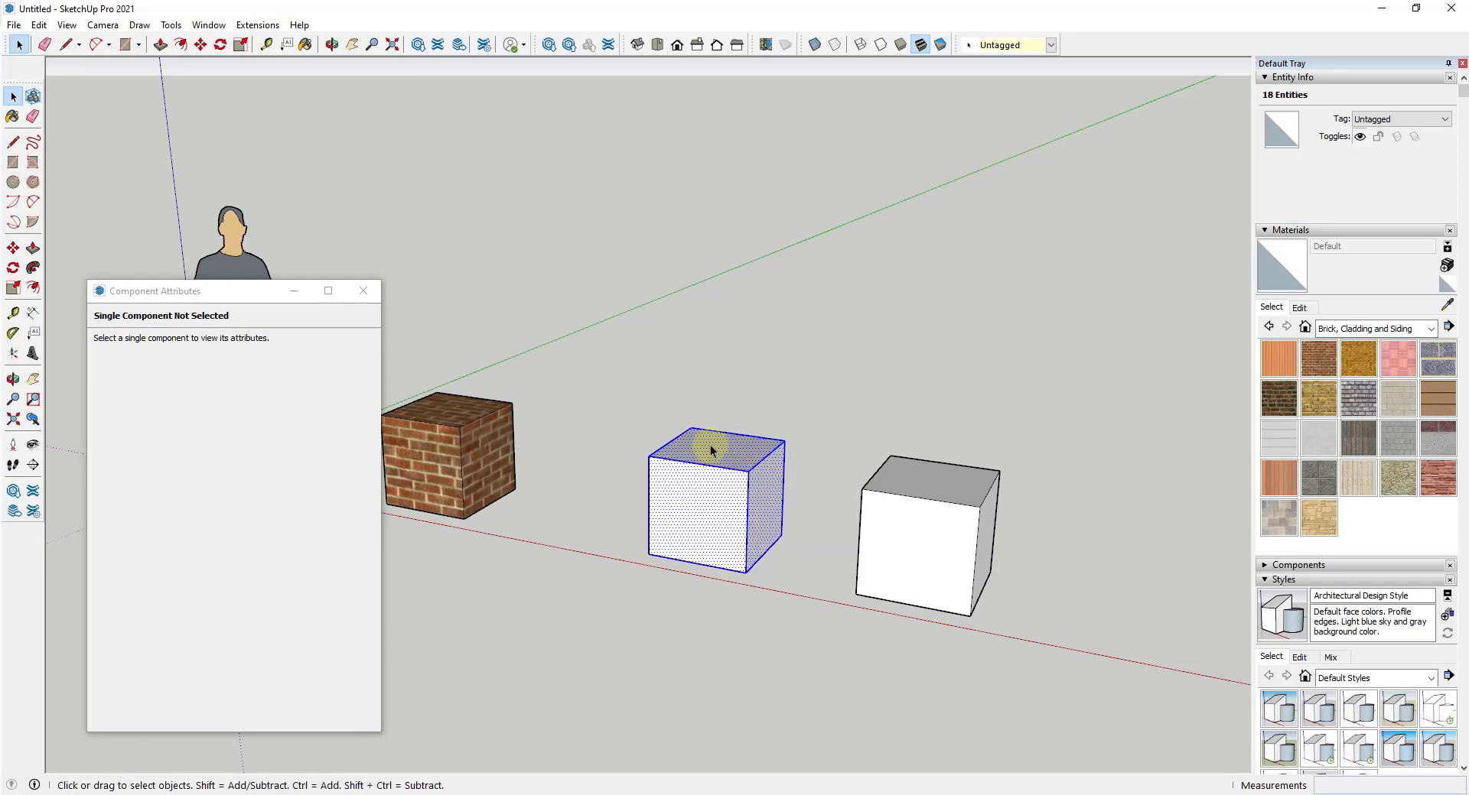
shift+triple_click(903, 542)
right_click(902, 539)
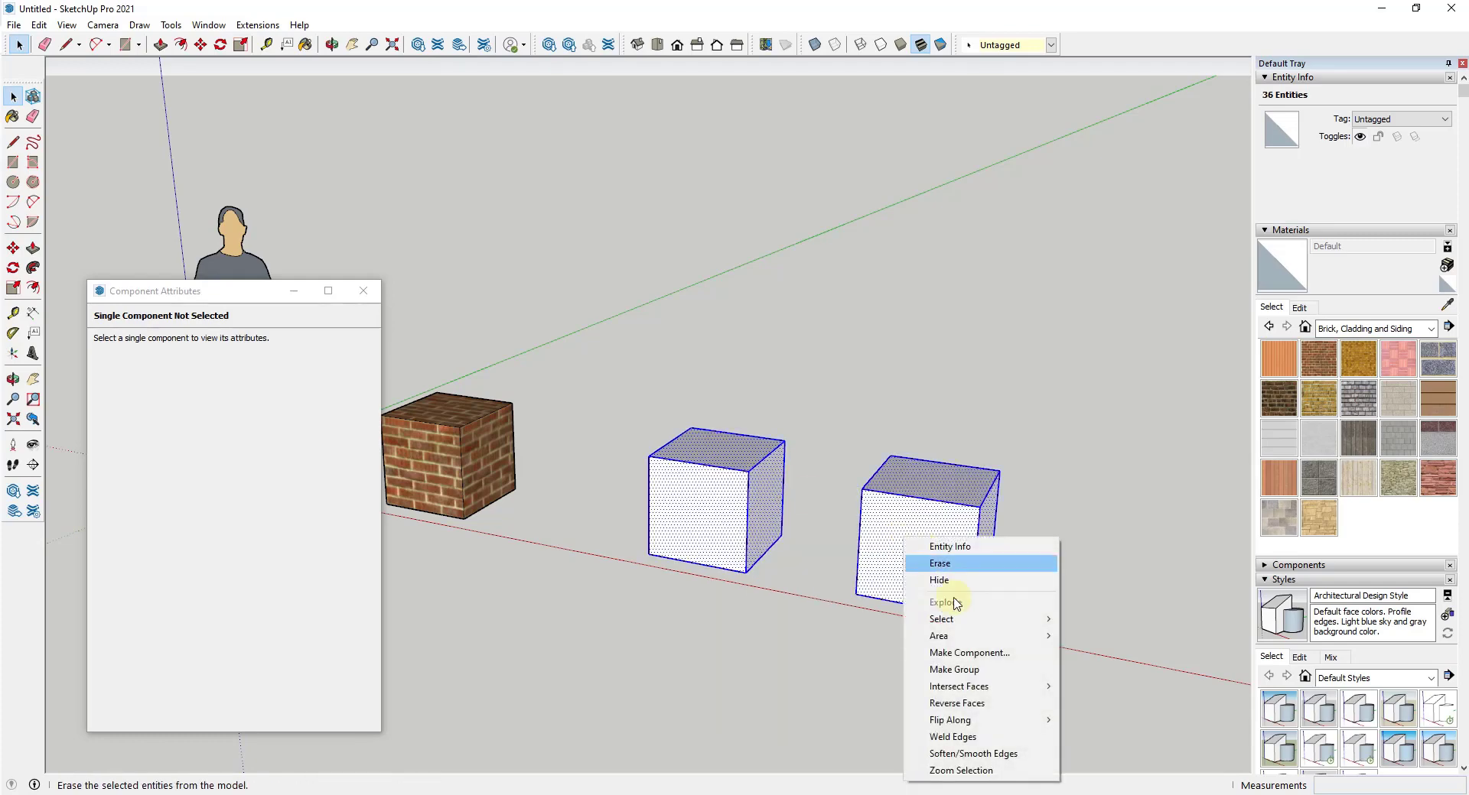
click(966, 655)
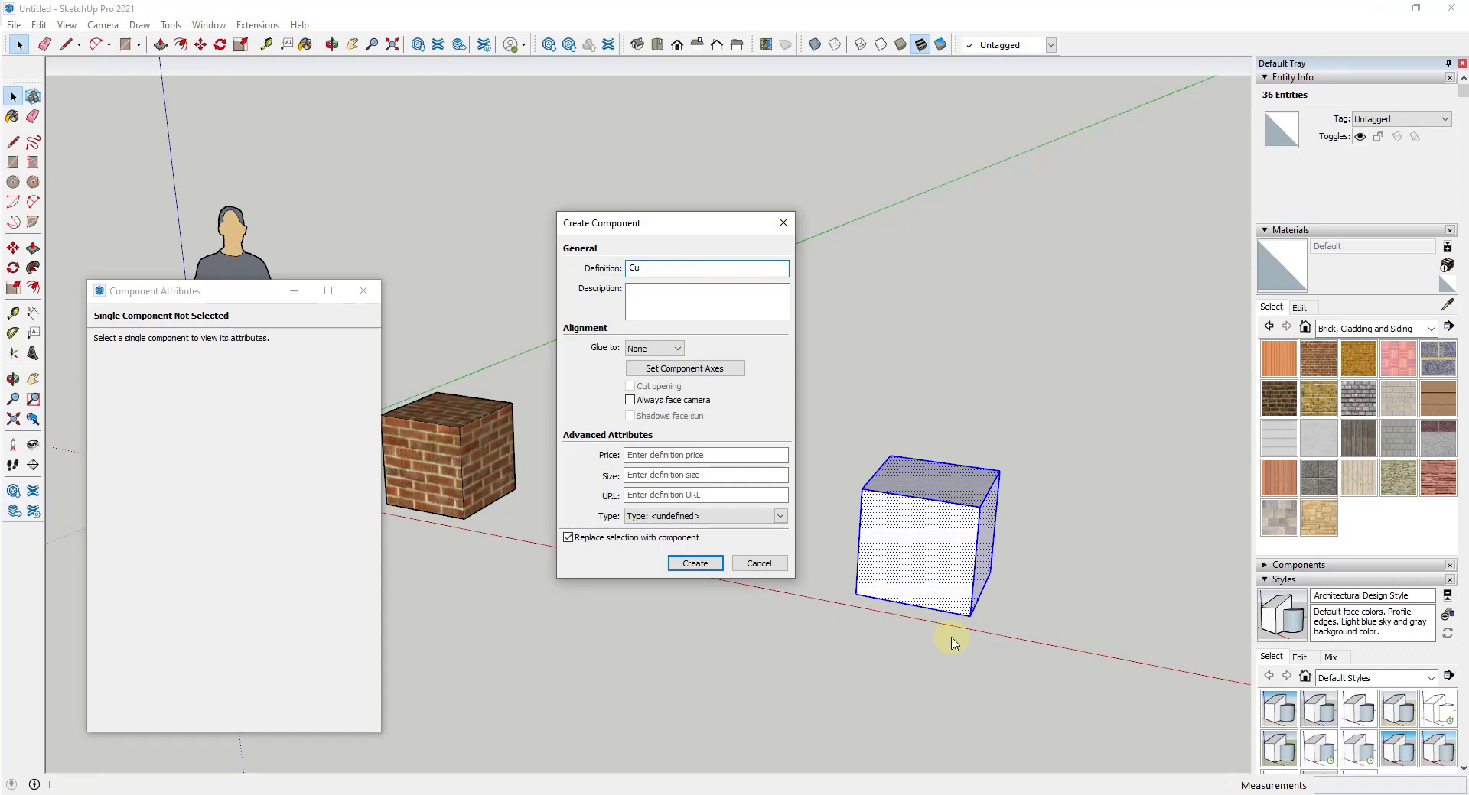
key(Return)
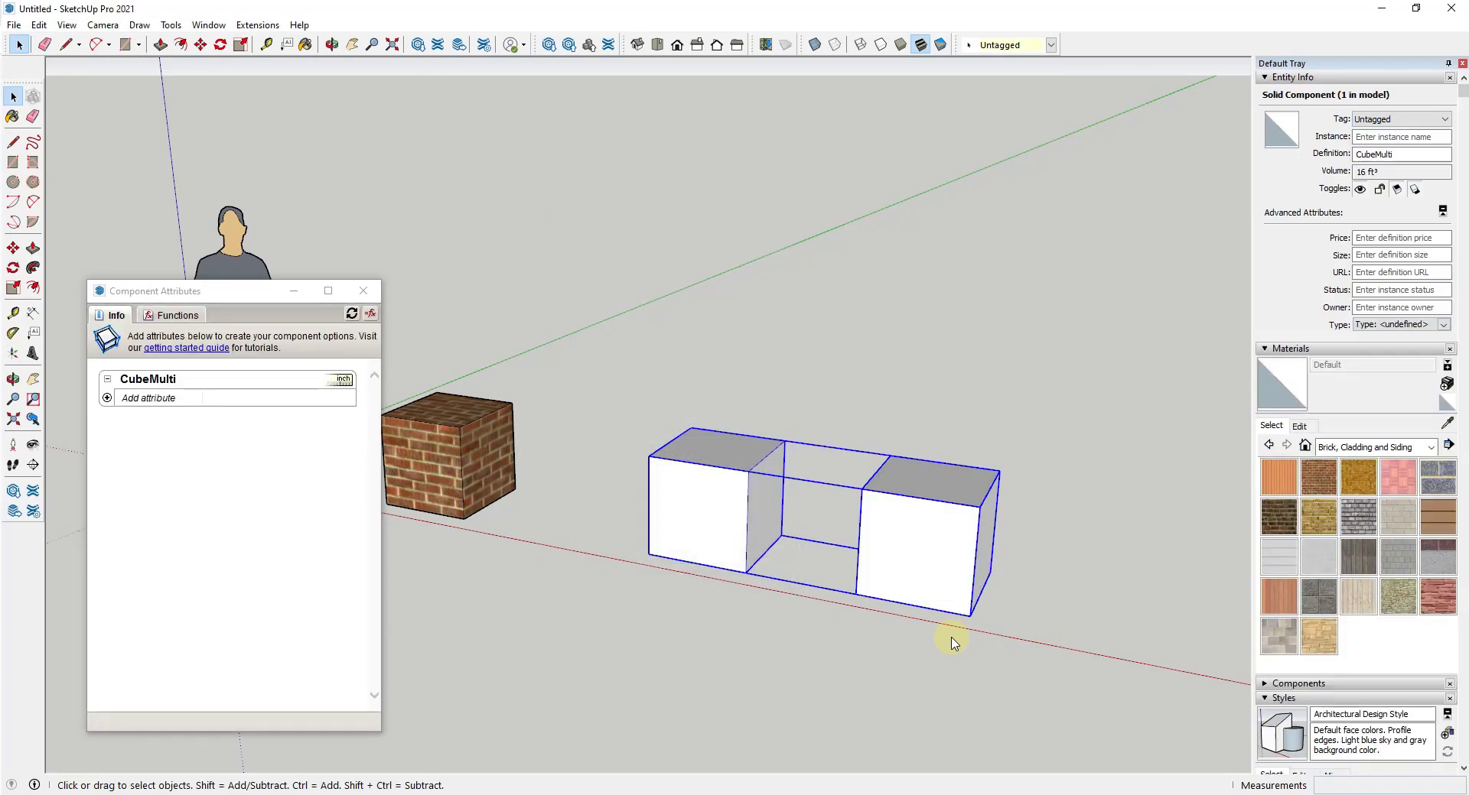
Inside CubeMulti, make the cube nearer the brick cube a nested component named Cube1.
middle_click(815, 542)
double_click(712, 508)
triple_click(713, 503)
right_click(713, 504)
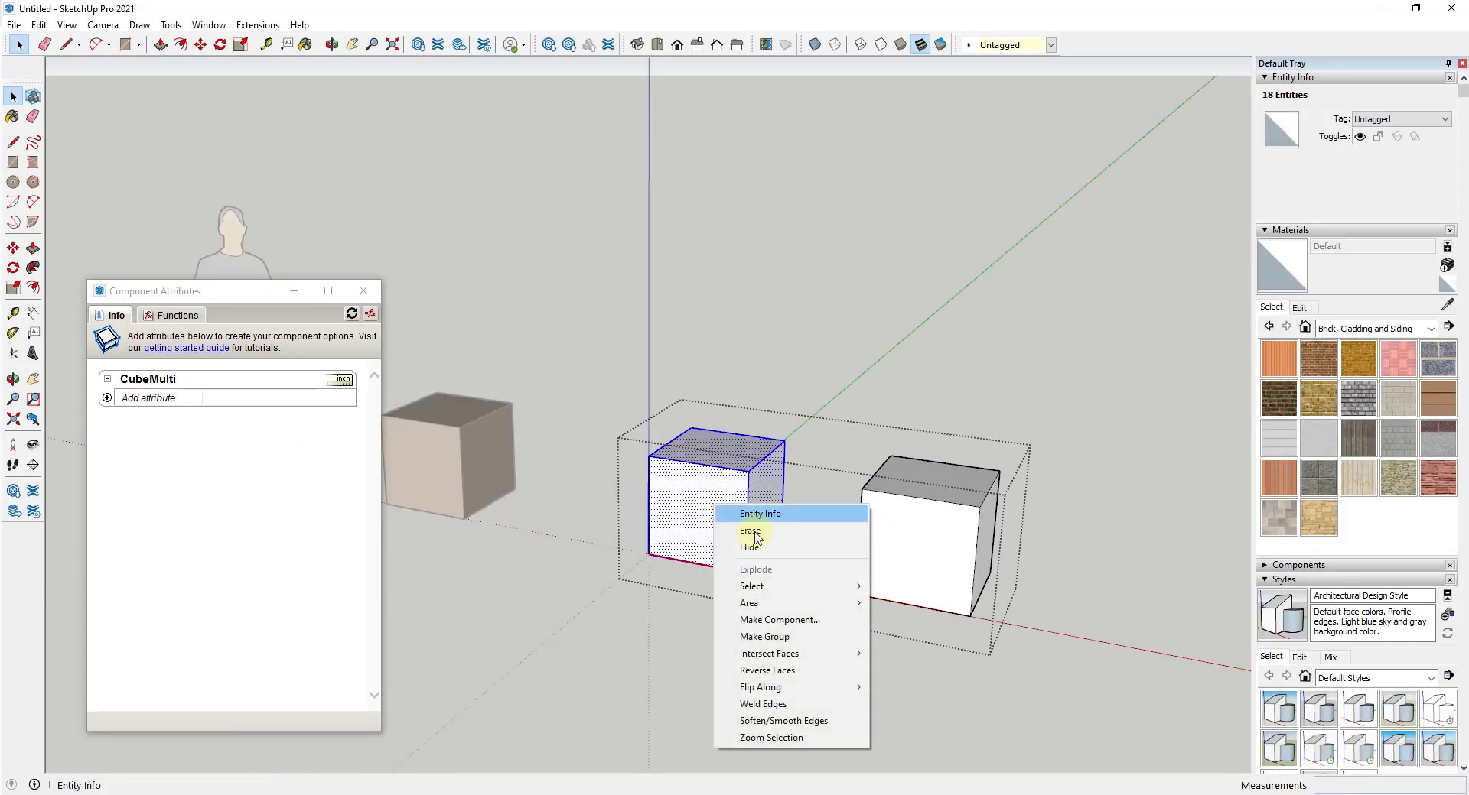
click(765, 619)
text(Cube1)
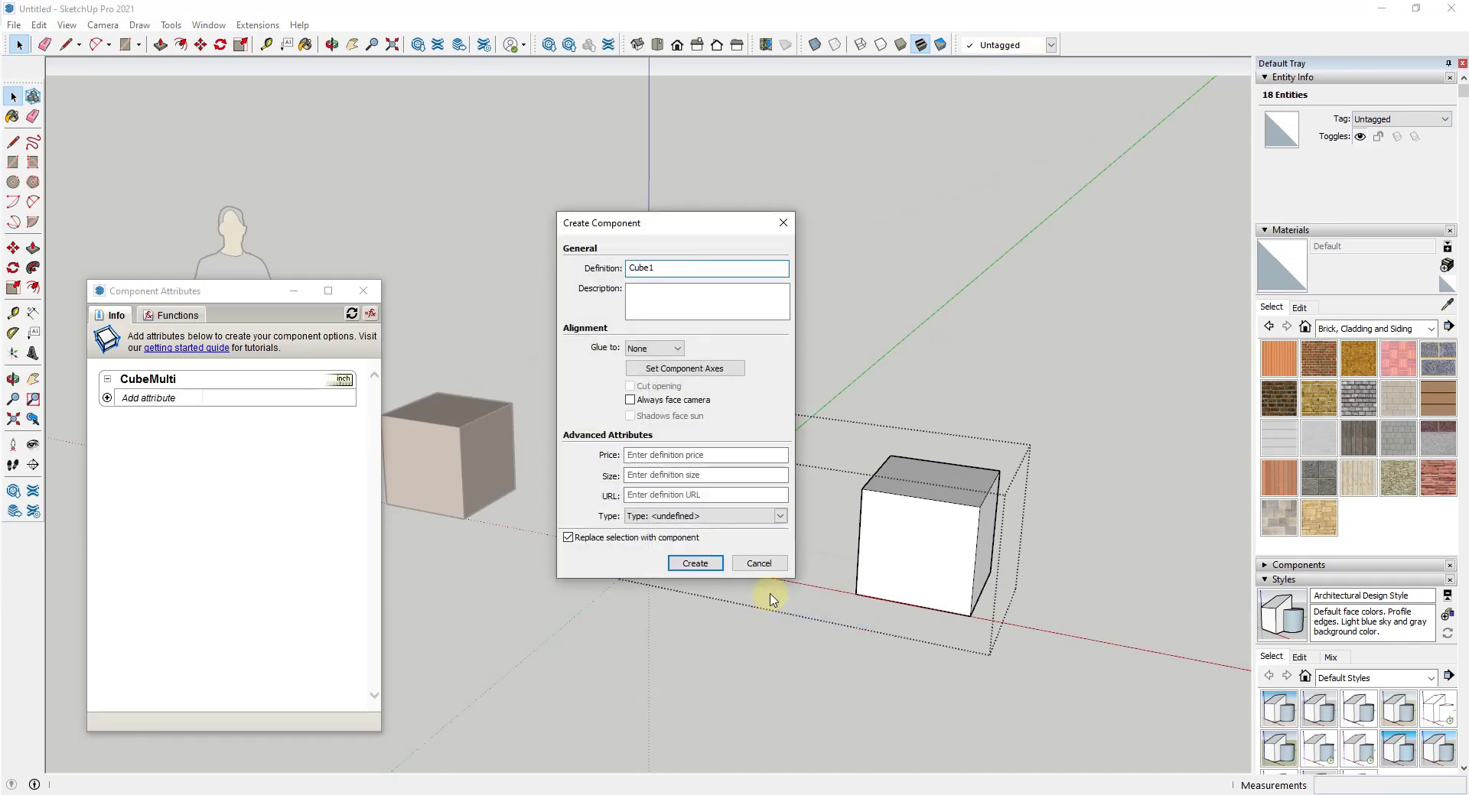
key(Return)
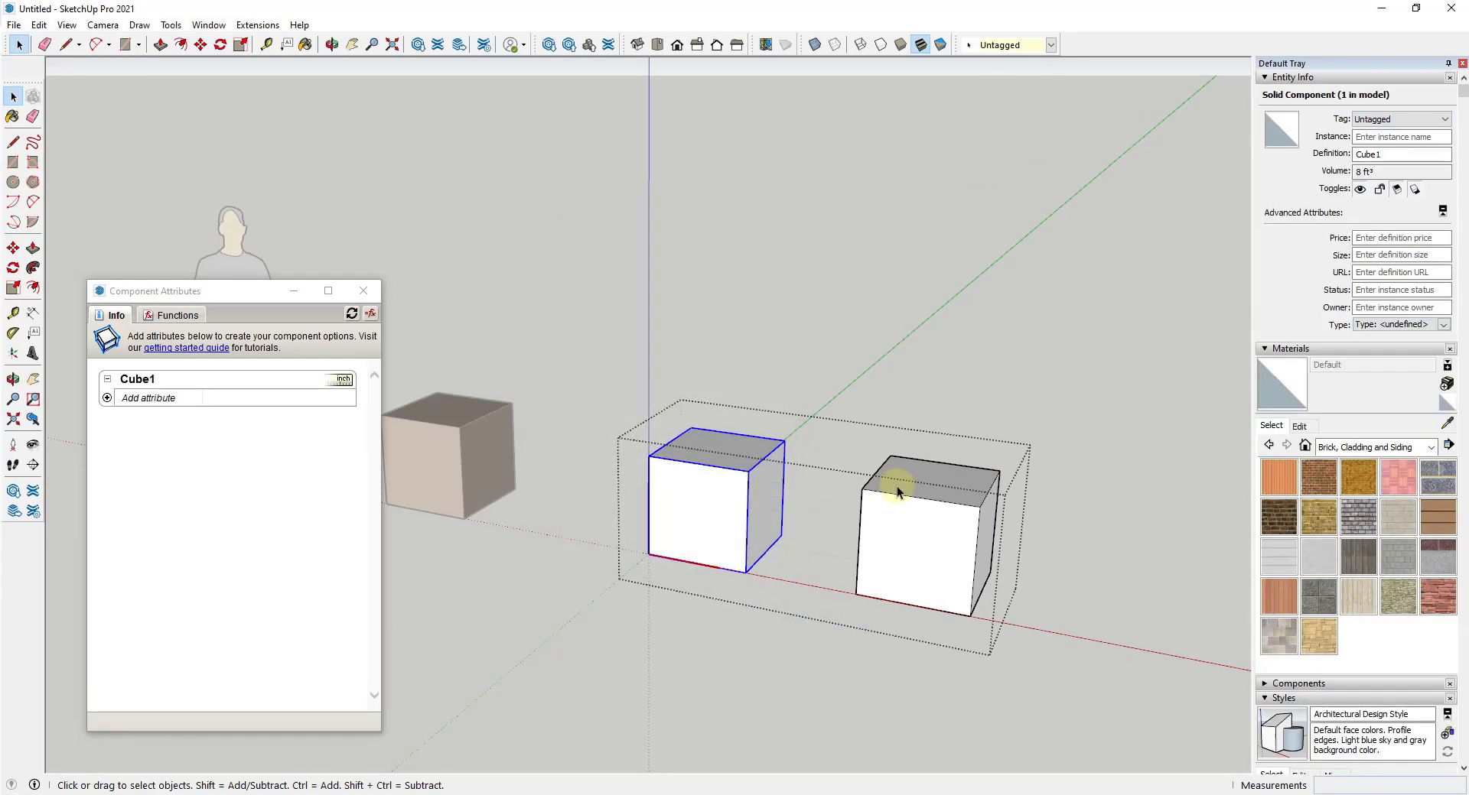
Make the other cube inside CubeMulti a nested component named Cube2 and leave the component's editing mode.
triple_click(934, 566)
right_click(934, 567)
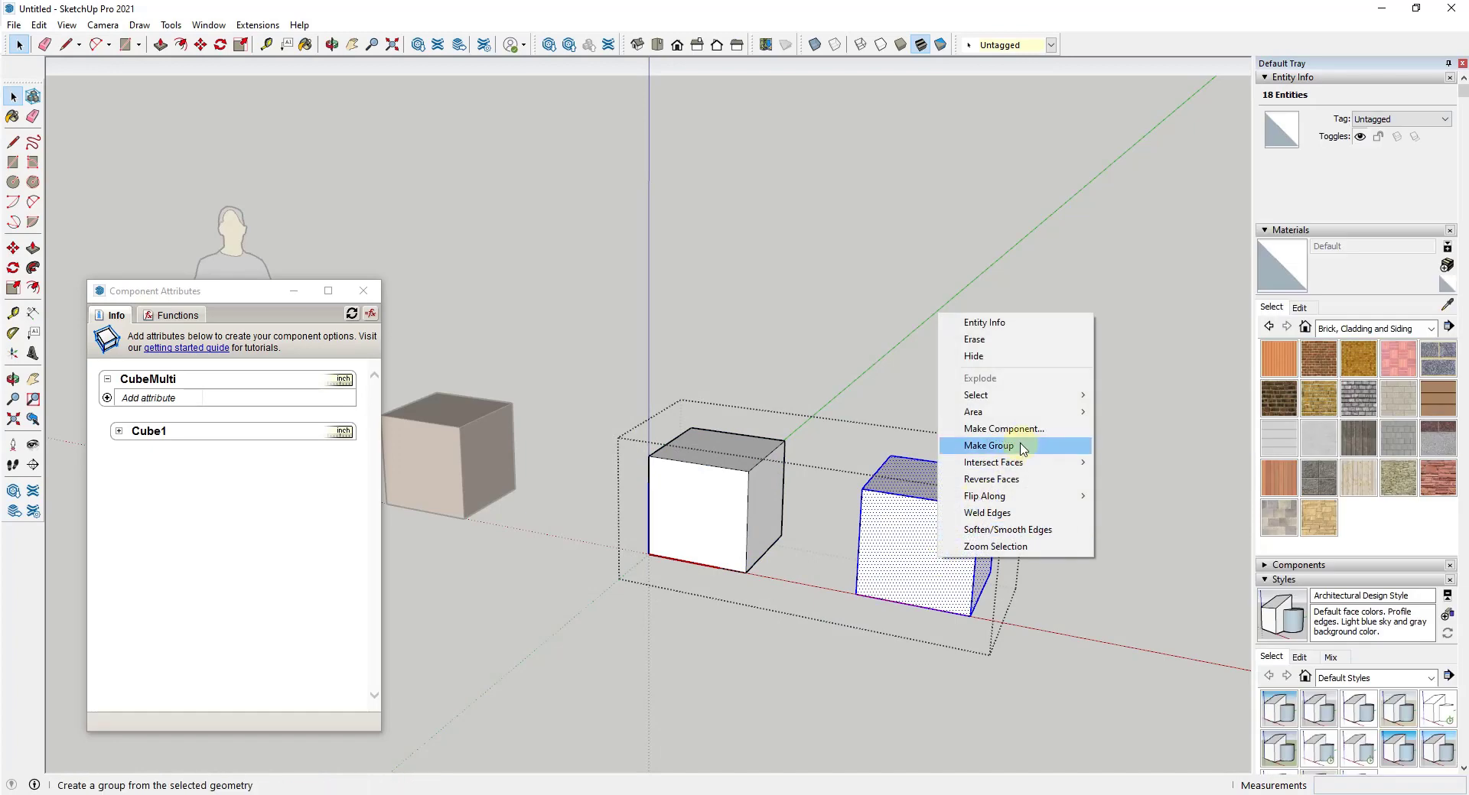
click(1009, 429)
text(Cube)
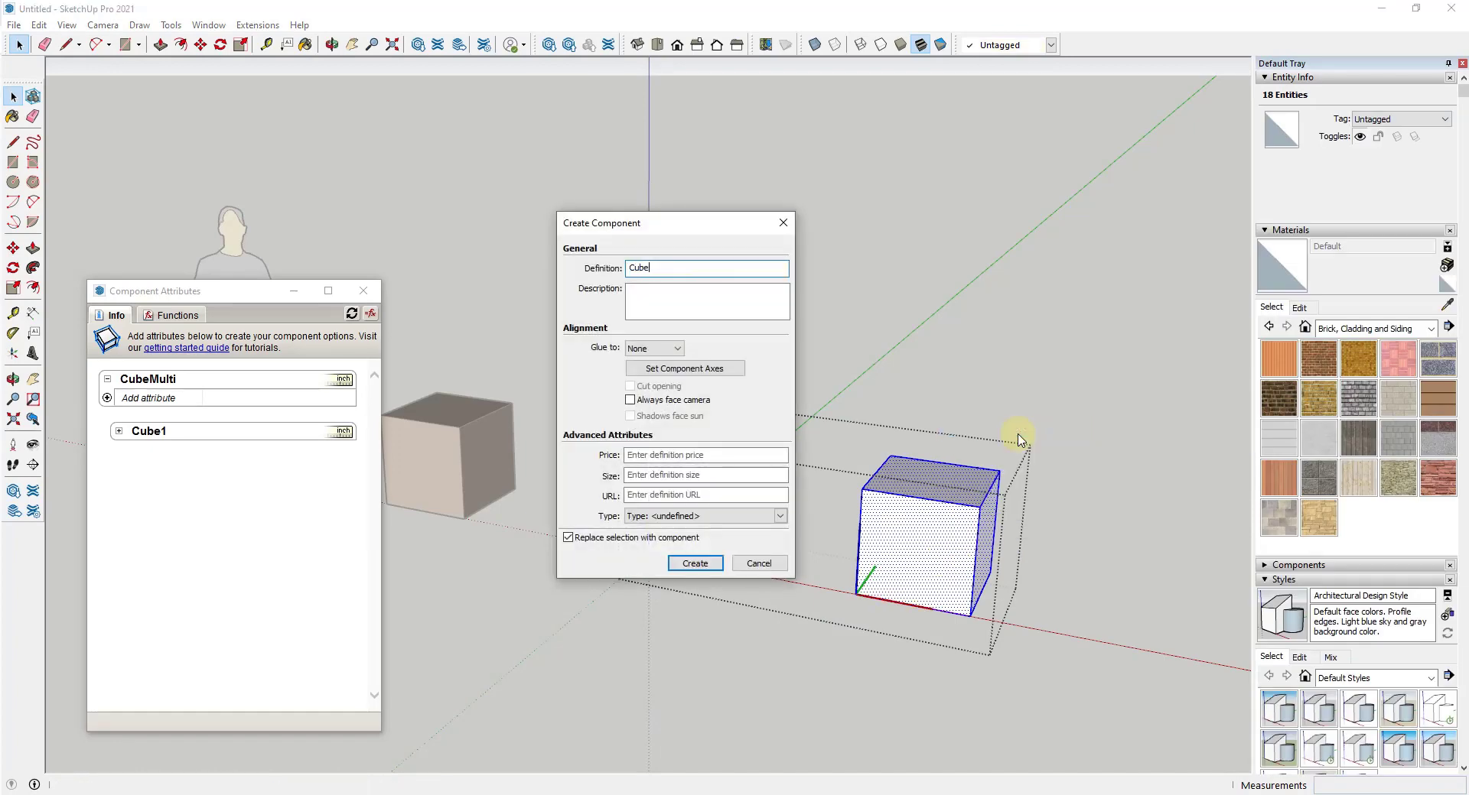
text(2)
key(Return)
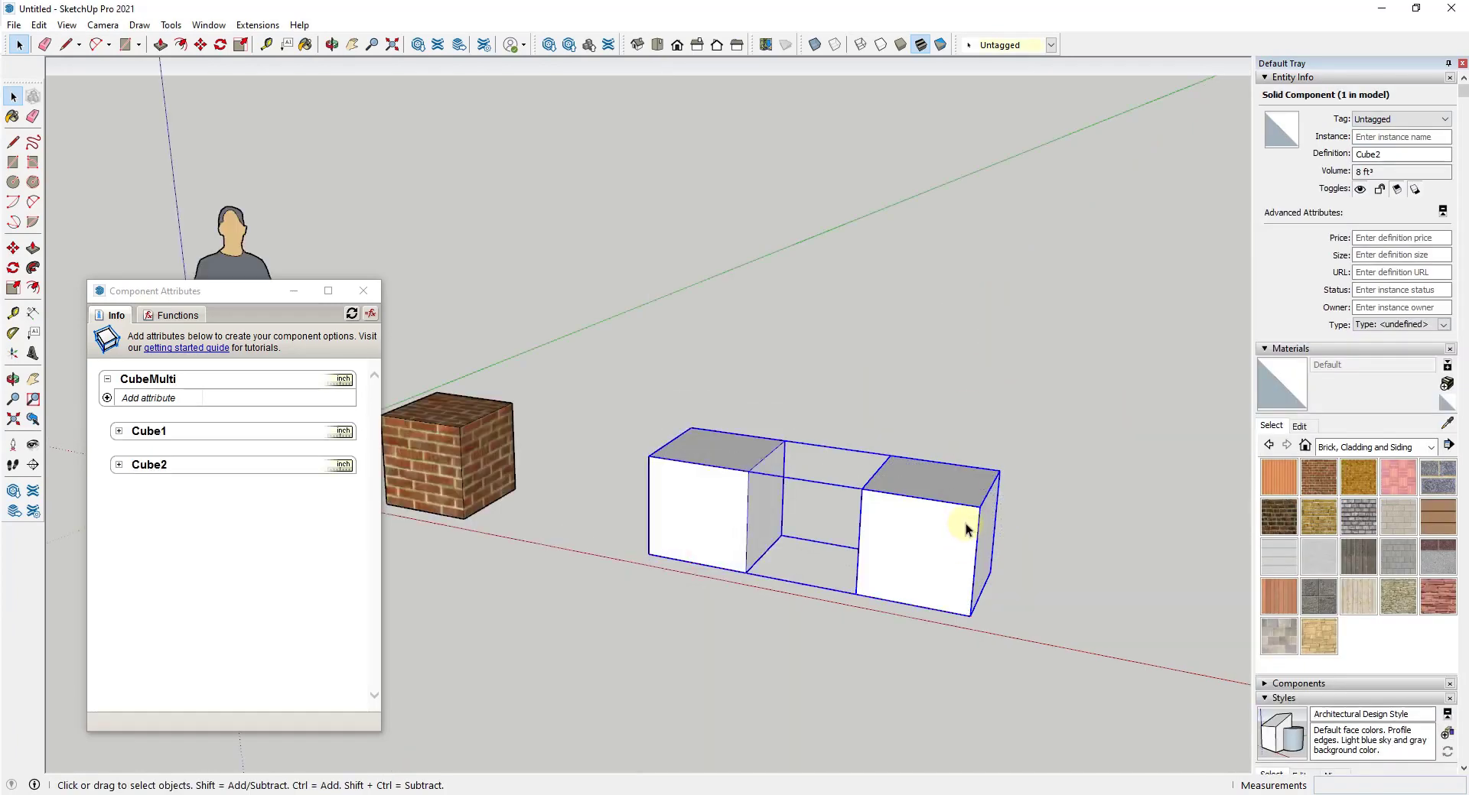
key(Escape)
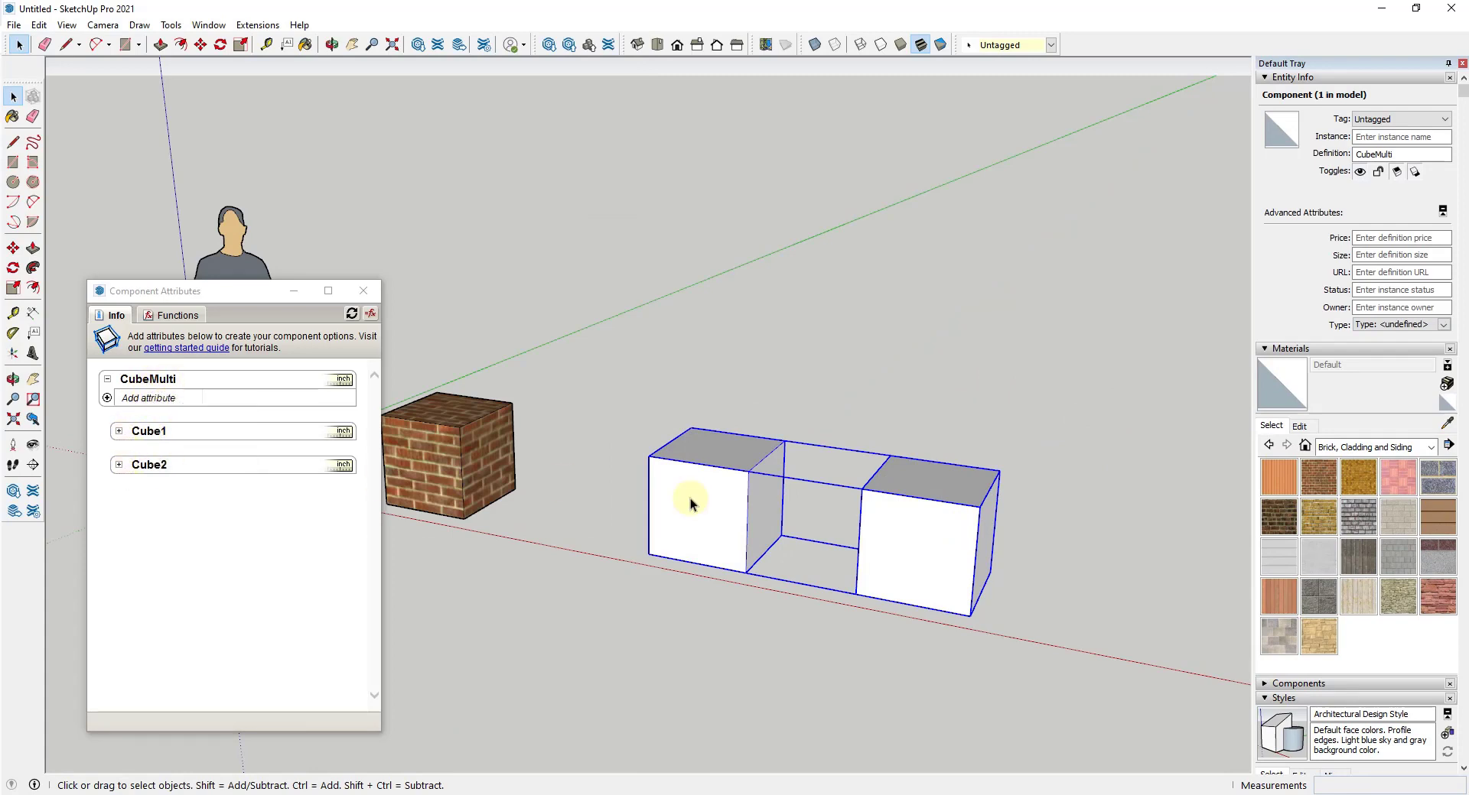
Check the Component Options of CubeMulti and close them.
right_click(725, 501)
mouse_move(799, 491)
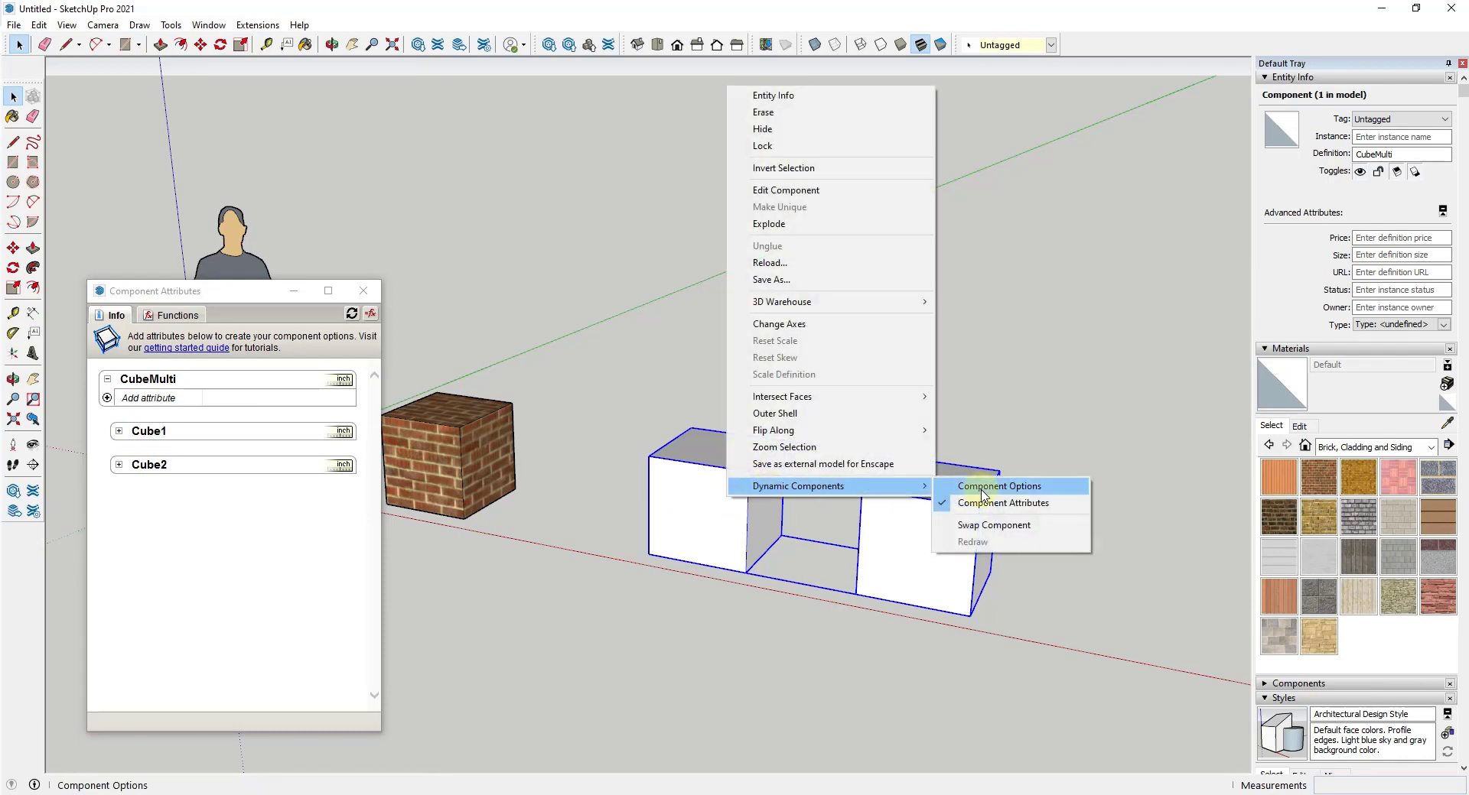
click(987, 489)
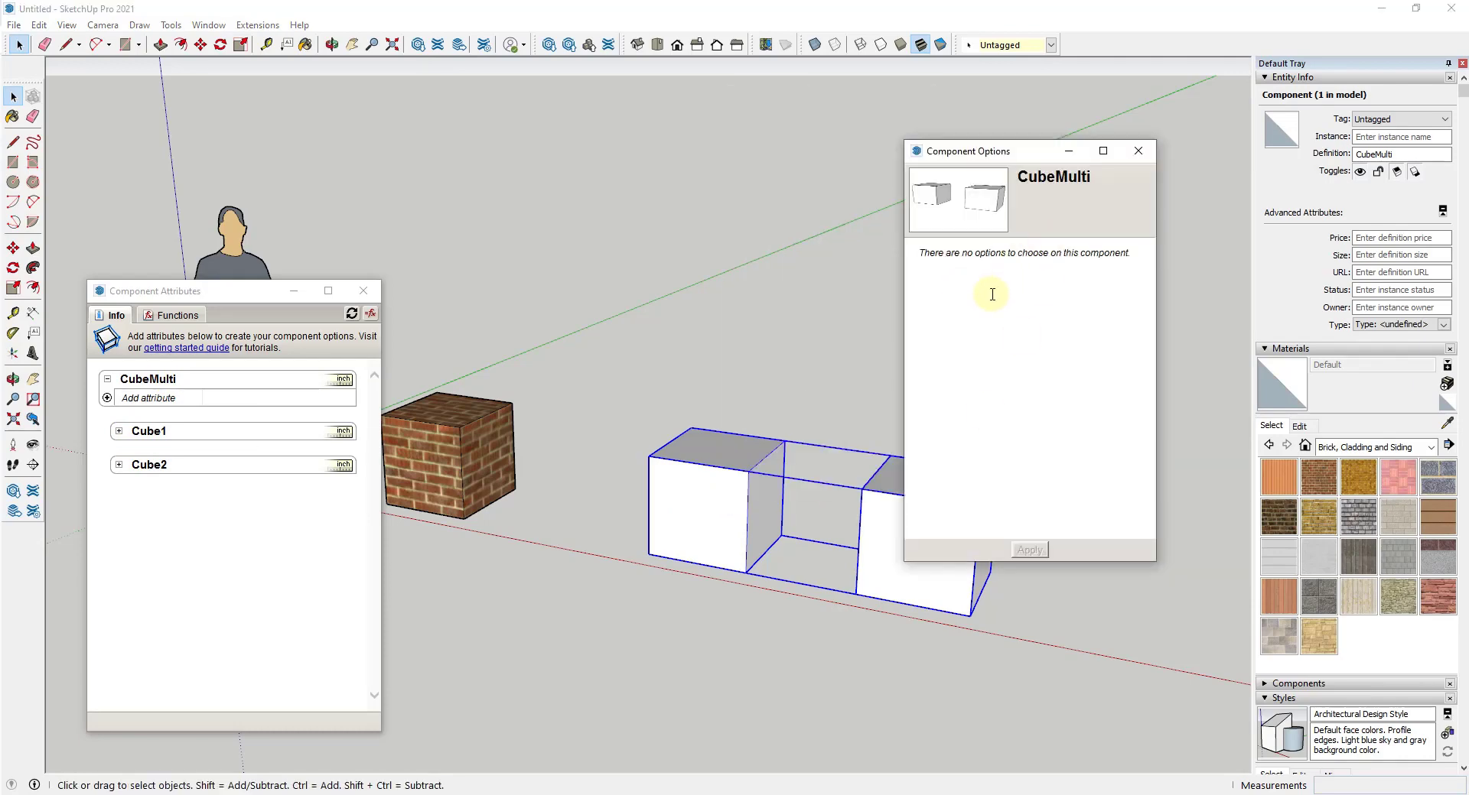
click(1138, 151)
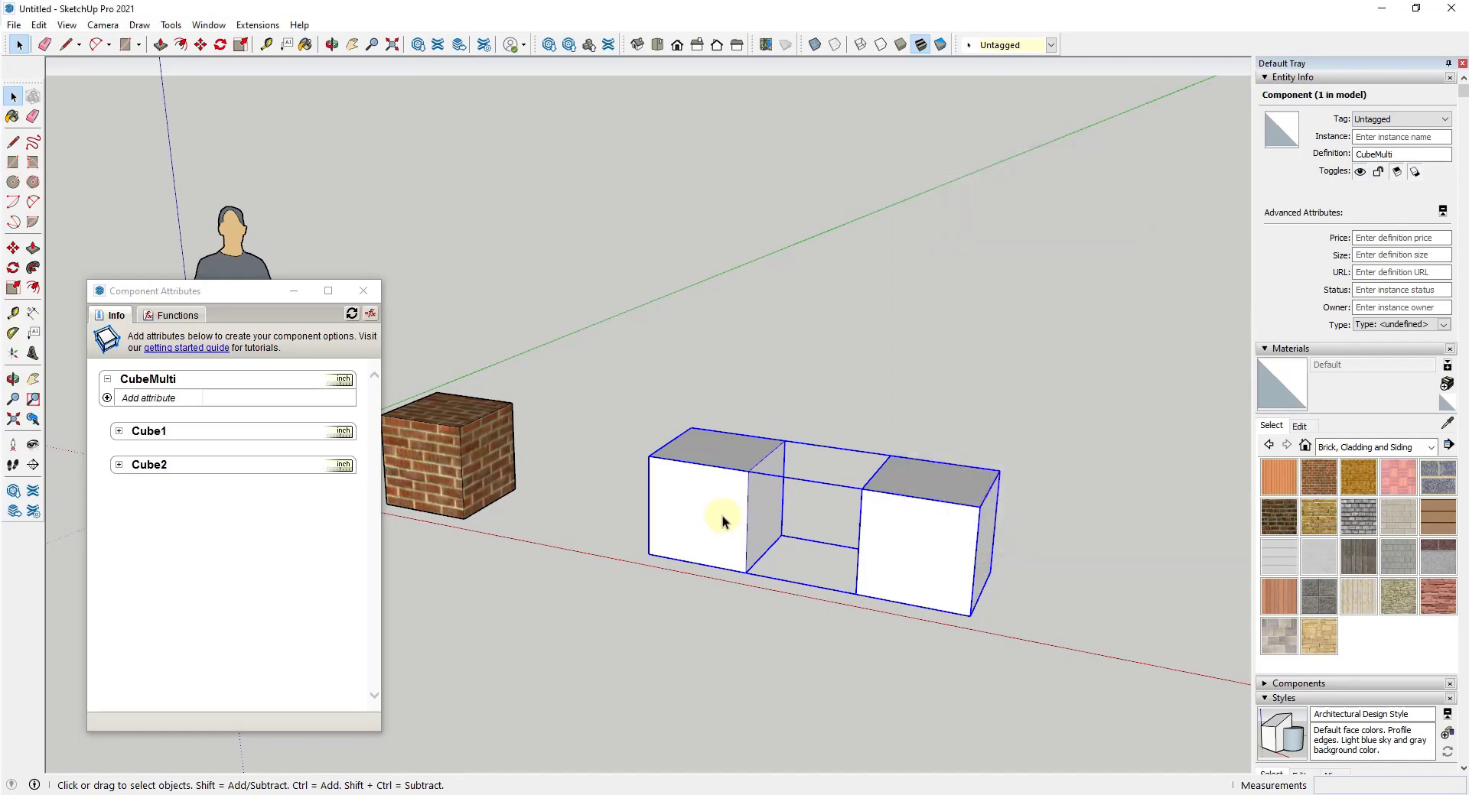
Inside CubeMulti, draw a rectangle about 11 3/8" by 1' 1 3/4" on the ground between the cubes and divide it into four patches.
middle_drag(718, 511, 731, 456)
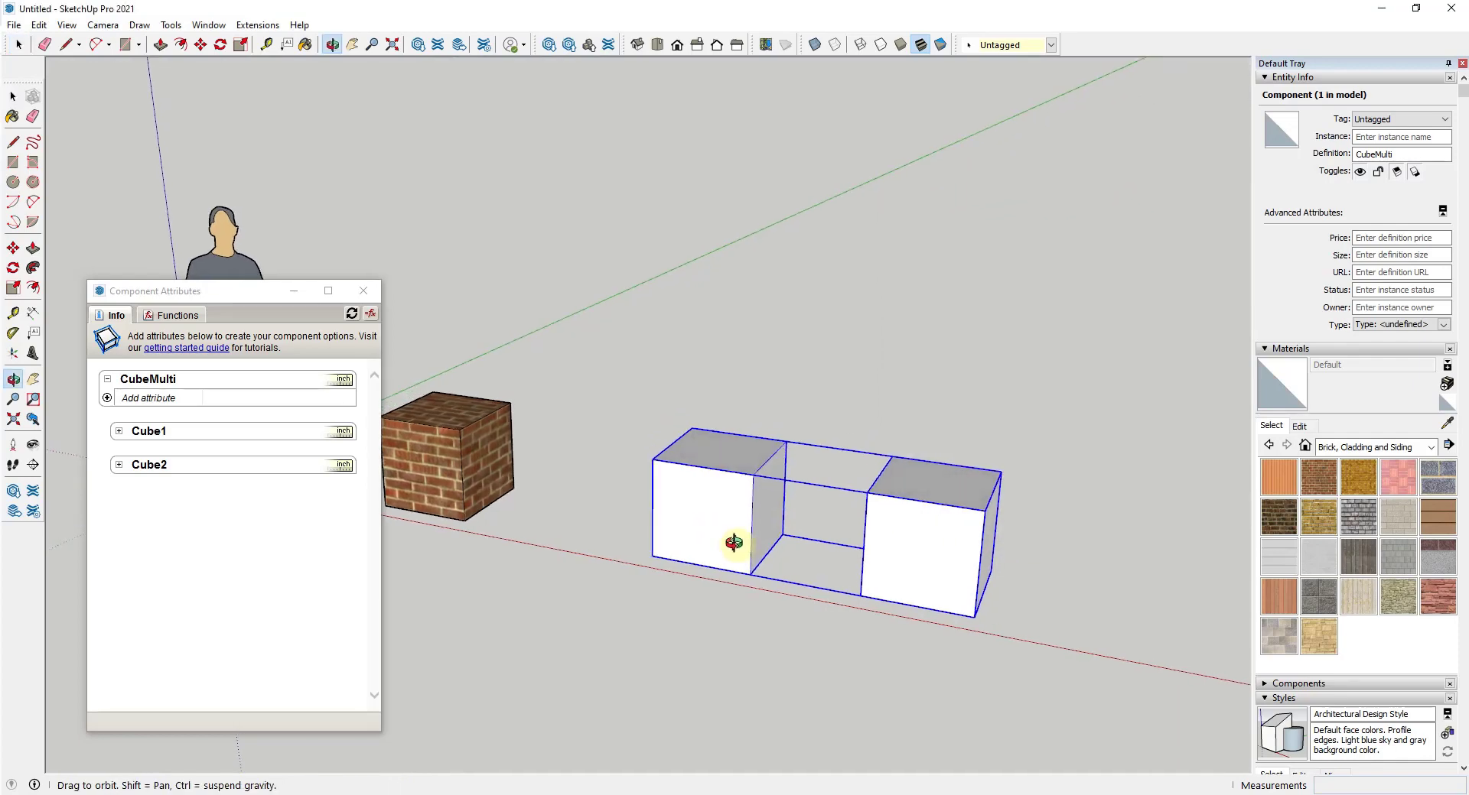
double_click(869, 531)
scroll(806, 561, up, 2)
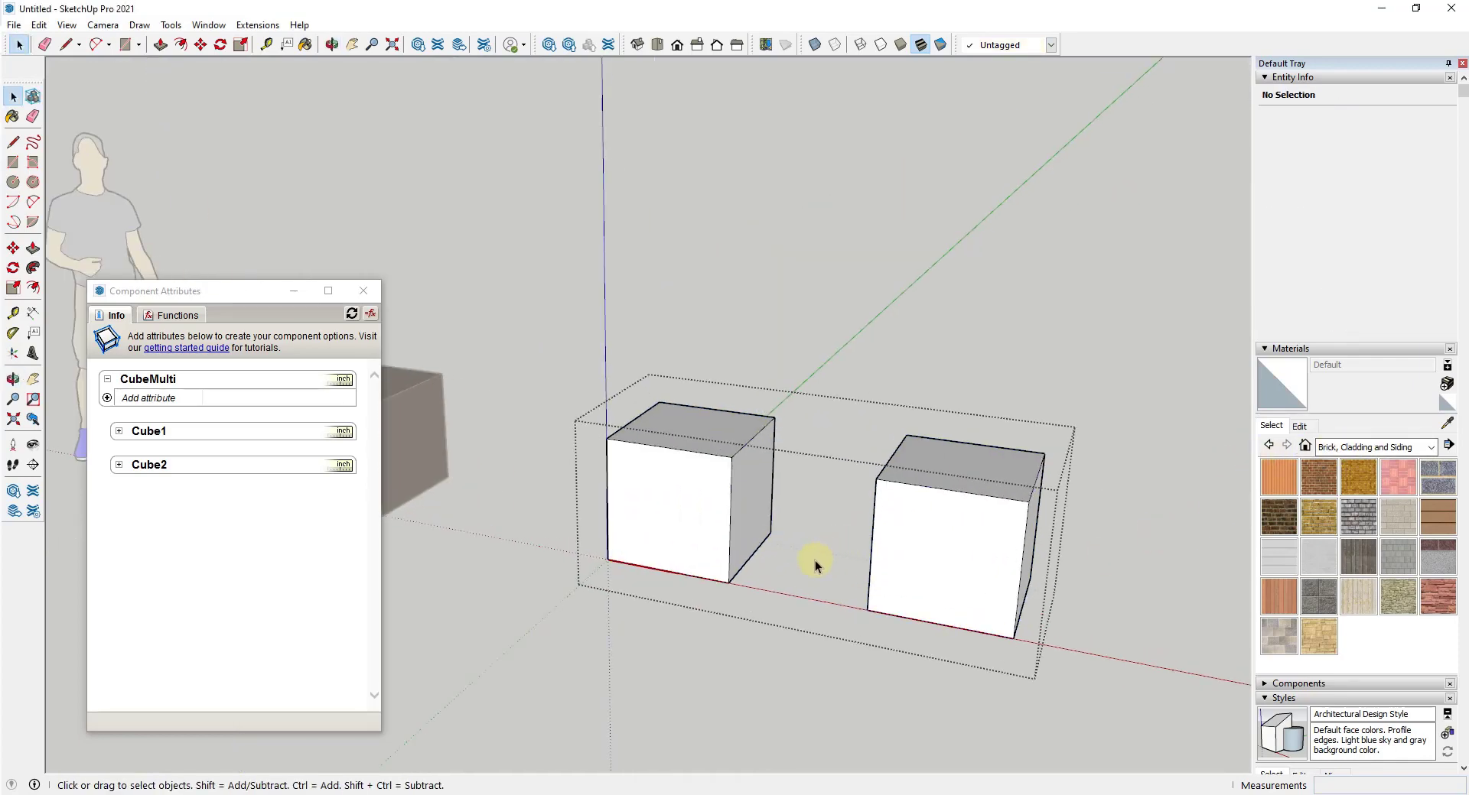
mouse_move(806, 561)
middle_down()
mouse_move(791, 593)
mouse_move(788, 543)
middle_up()
key(r)
click(787, 545)
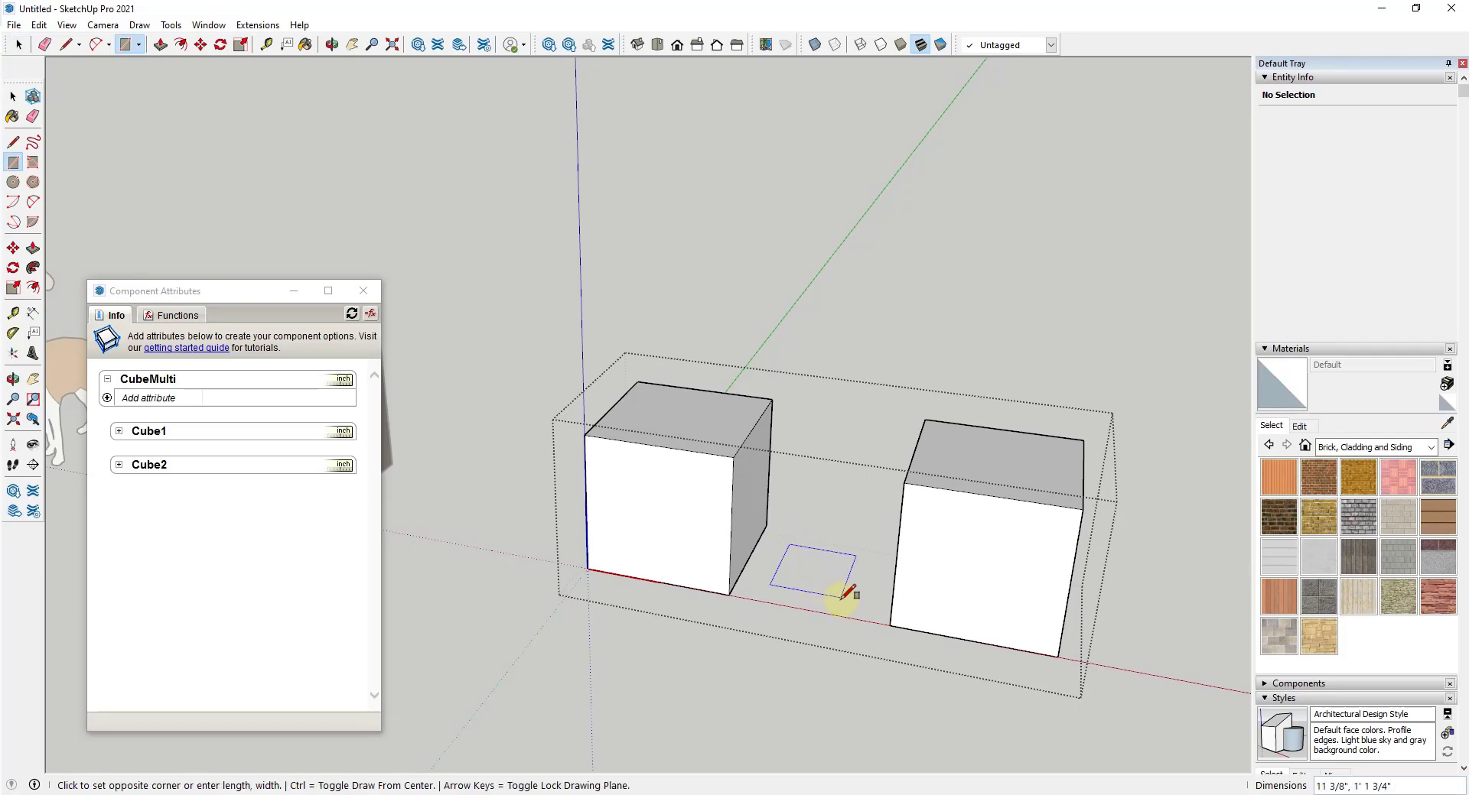
click(841, 598)
key(space)
key(l)
click(779, 565)
click(849, 575)
Paint the four patches with different Asphalt and Concrete materials, including Concrete Scored Jointless and Blacktop Old 01, and leave CubeMulti's editing mode.
key(b)
click(1285, 508)
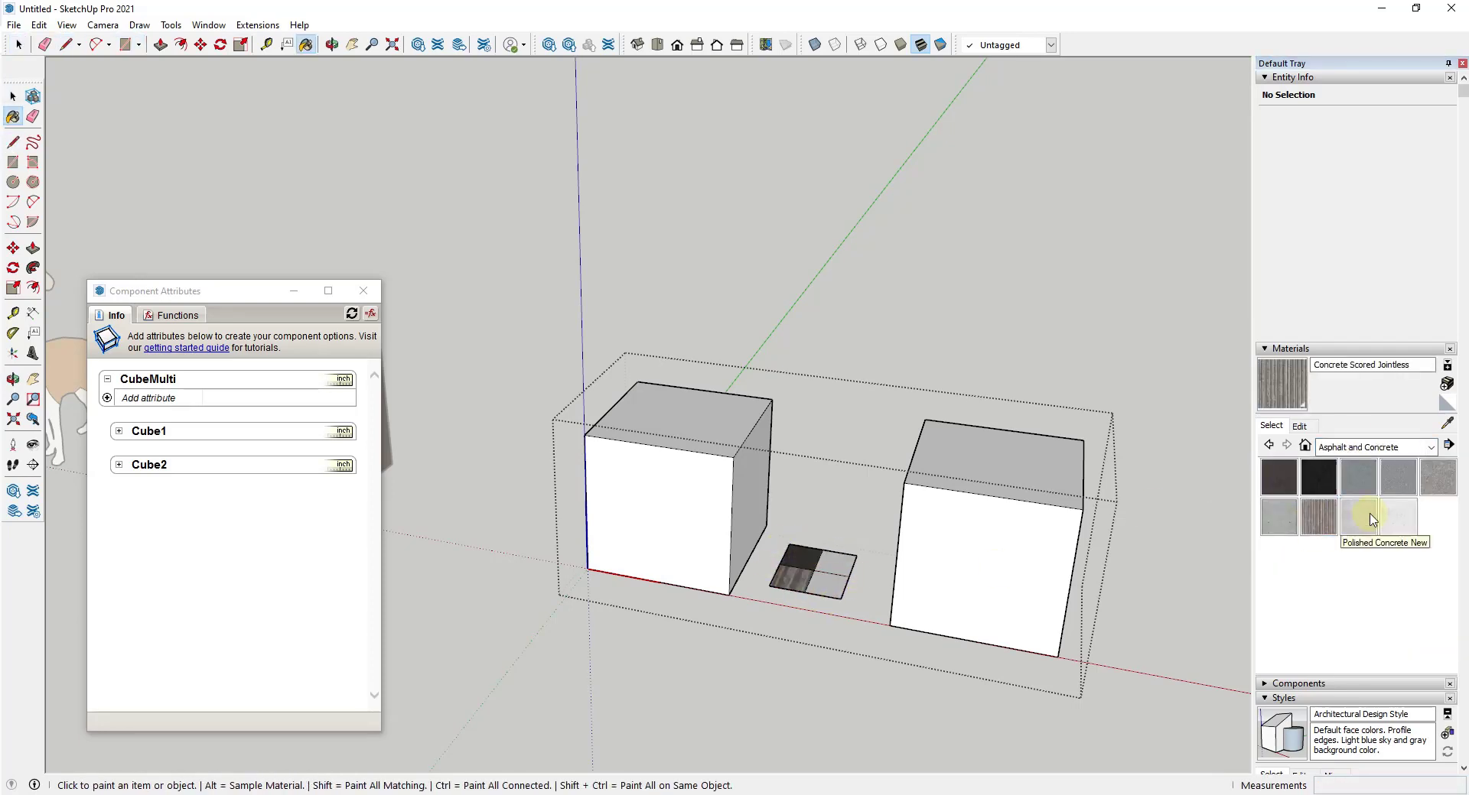
mouse_move(859, 535)
middle_down()
mouse_move(895, 500)
mouse_move(848, 471)
middle_up()
key(space)
scroll(837, 558, up, 3)
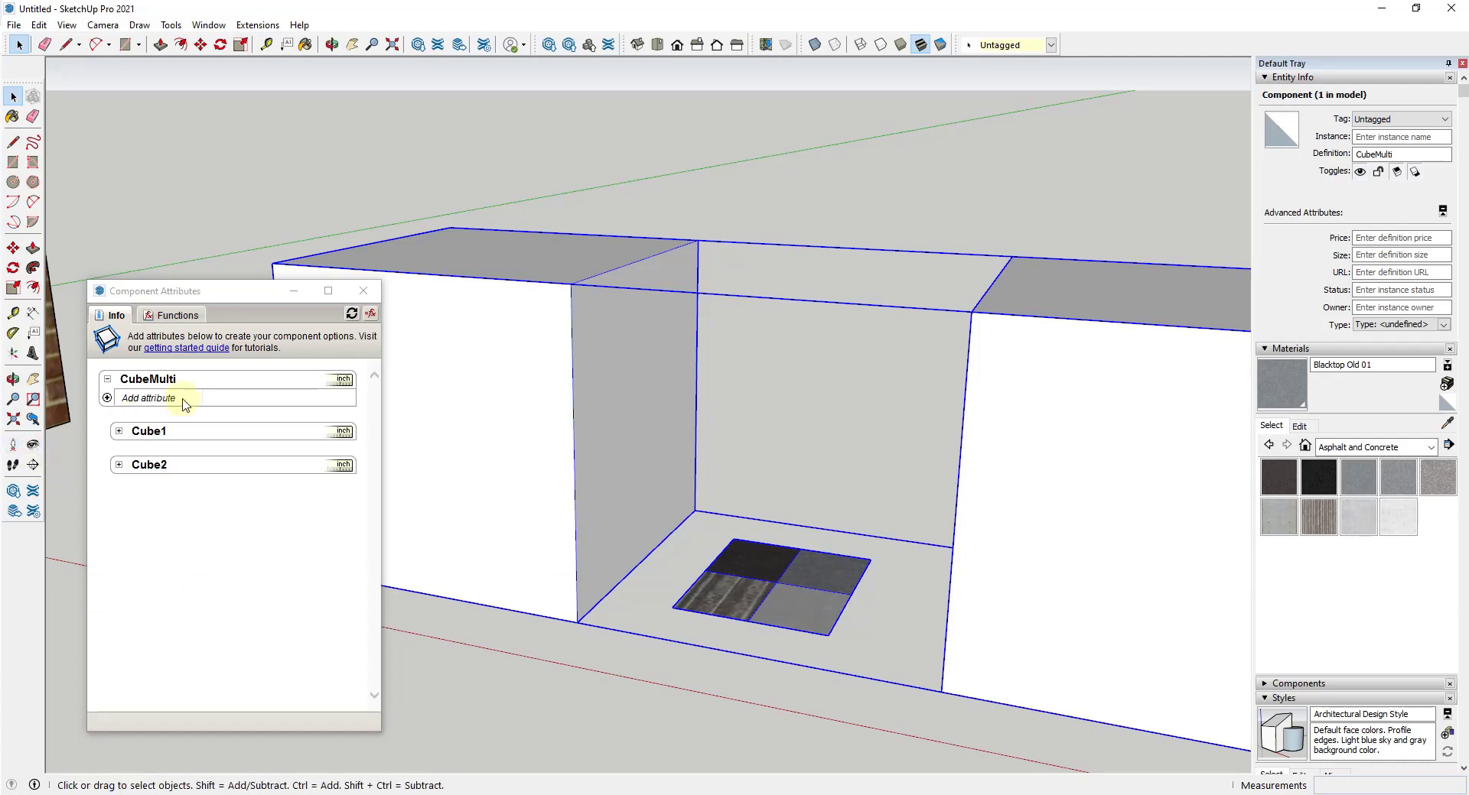
Add two custom attributes named Cube1Matl and Cube2Matl to the CubeMulti component.
click(138, 398)
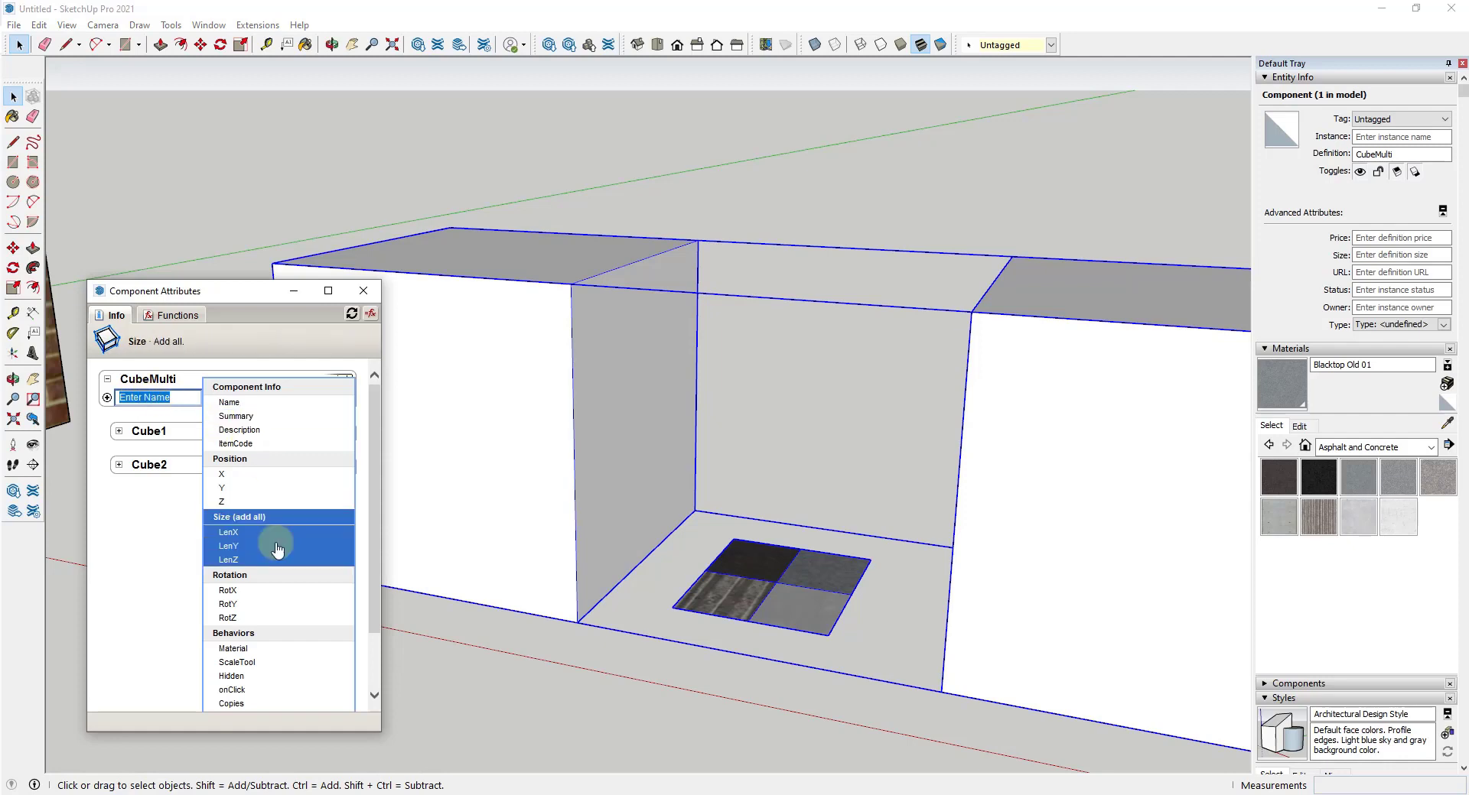
scroll(276, 524, down, 1)
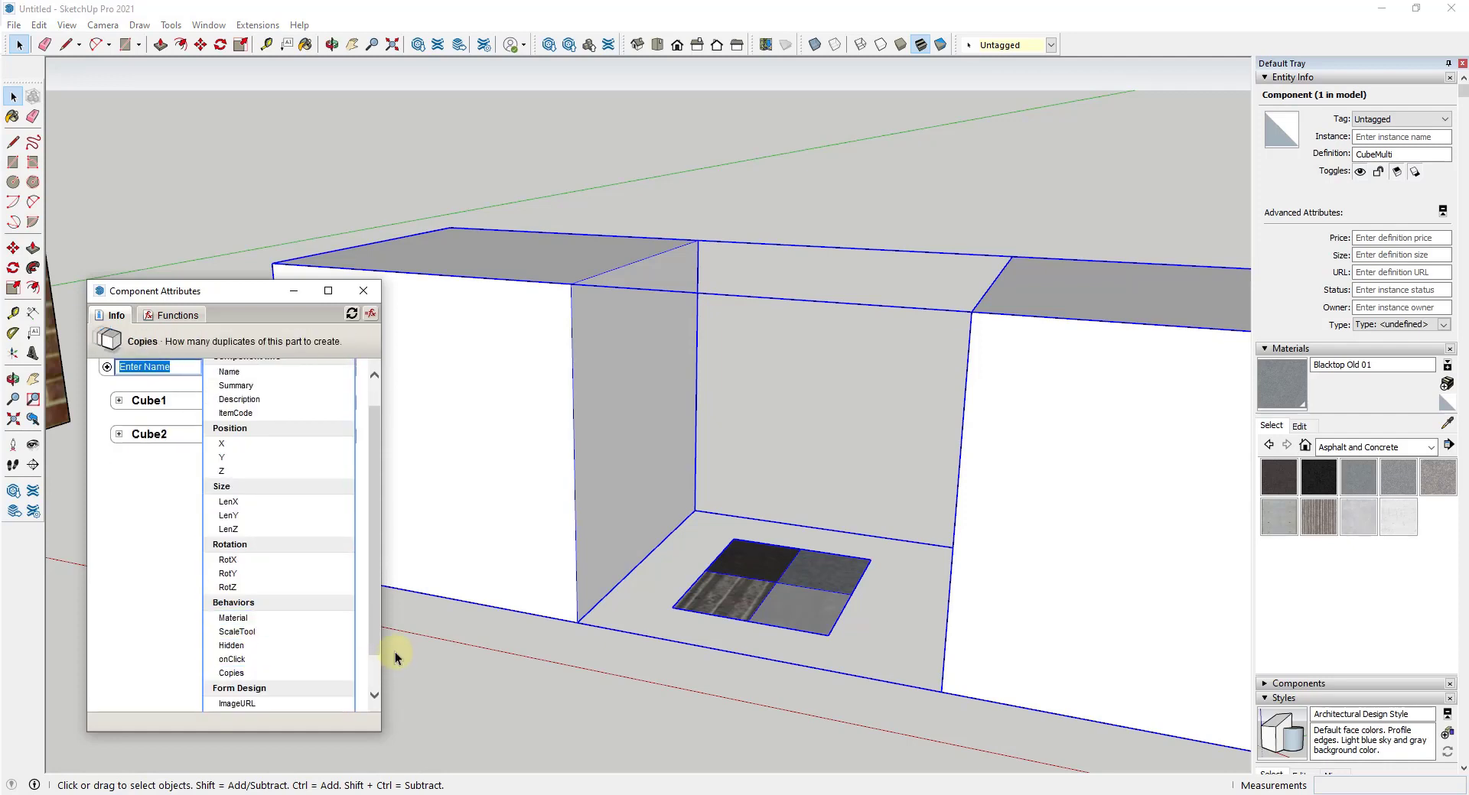
scroll(378, 658, down, 1)
scroll(377, 675, up, 1)
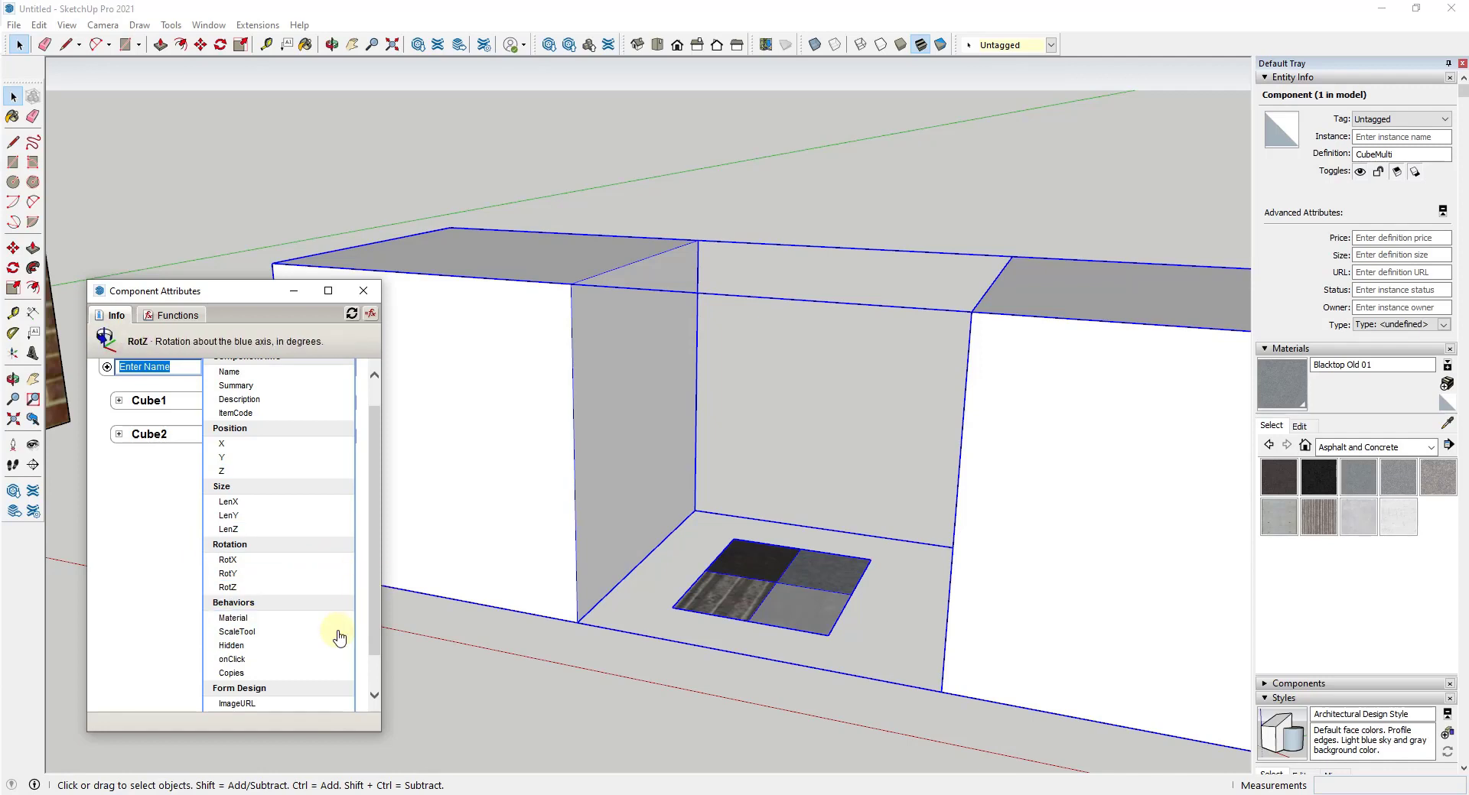
drag(214, 282, 218, 138)
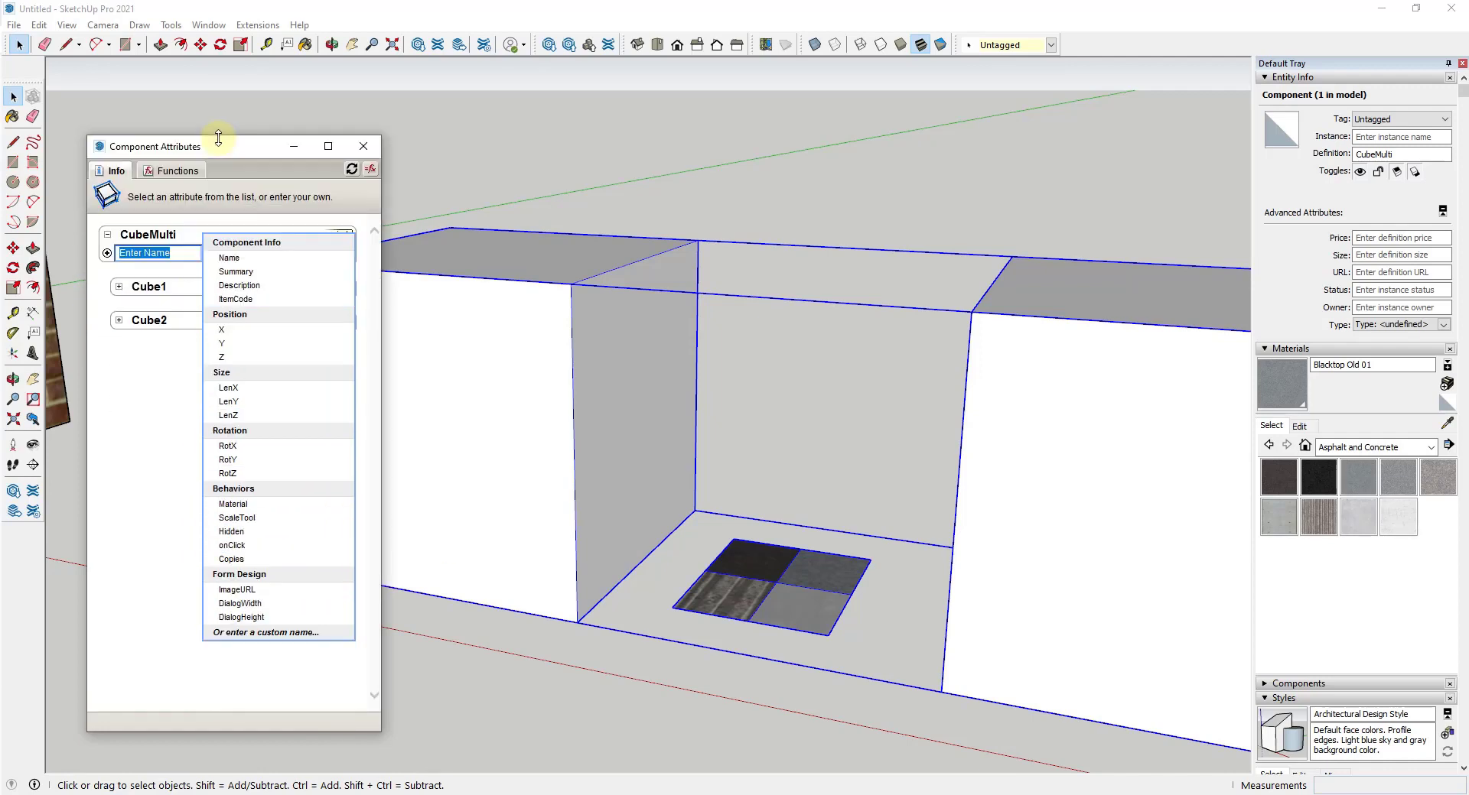
click(100, 247)
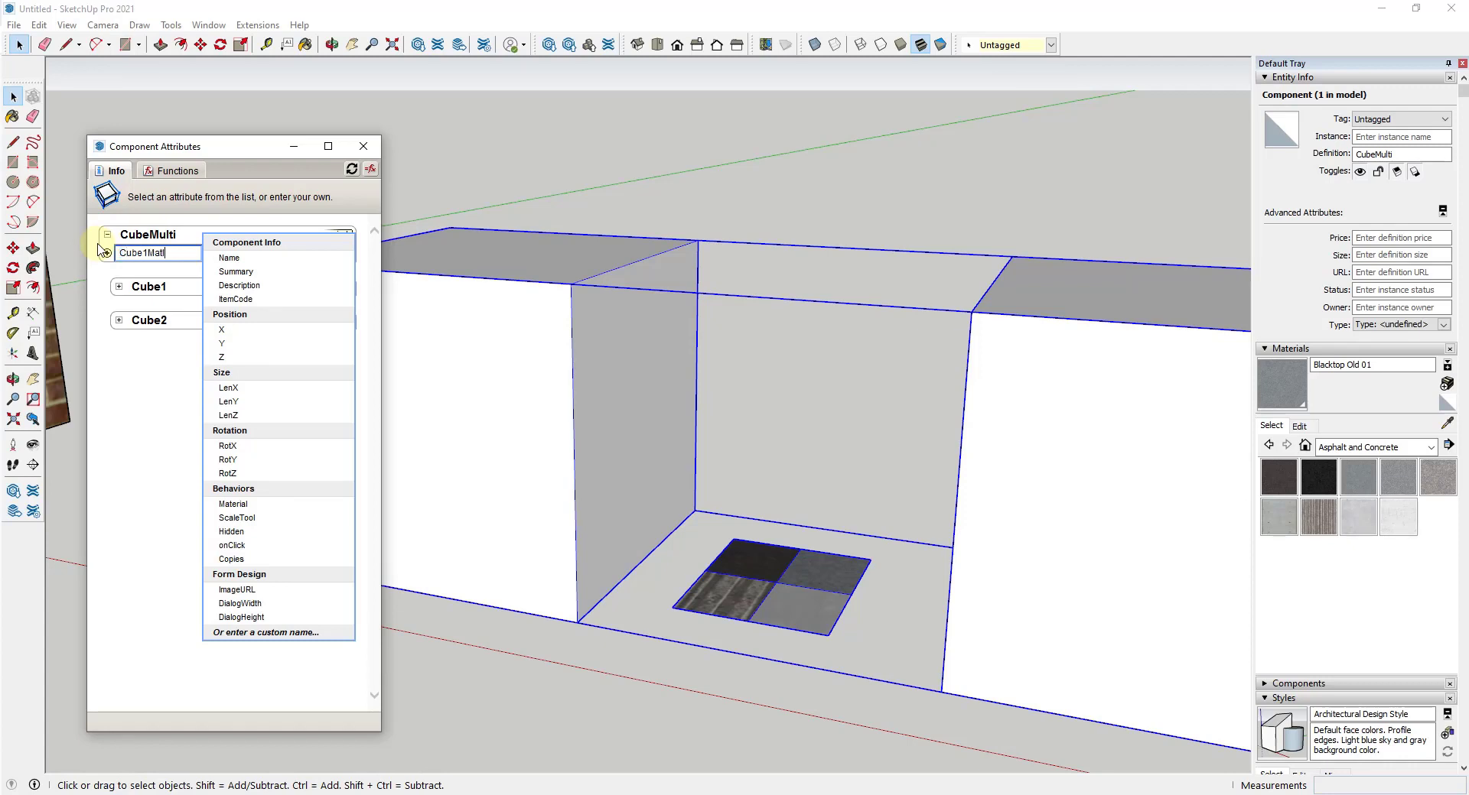
key(Return)
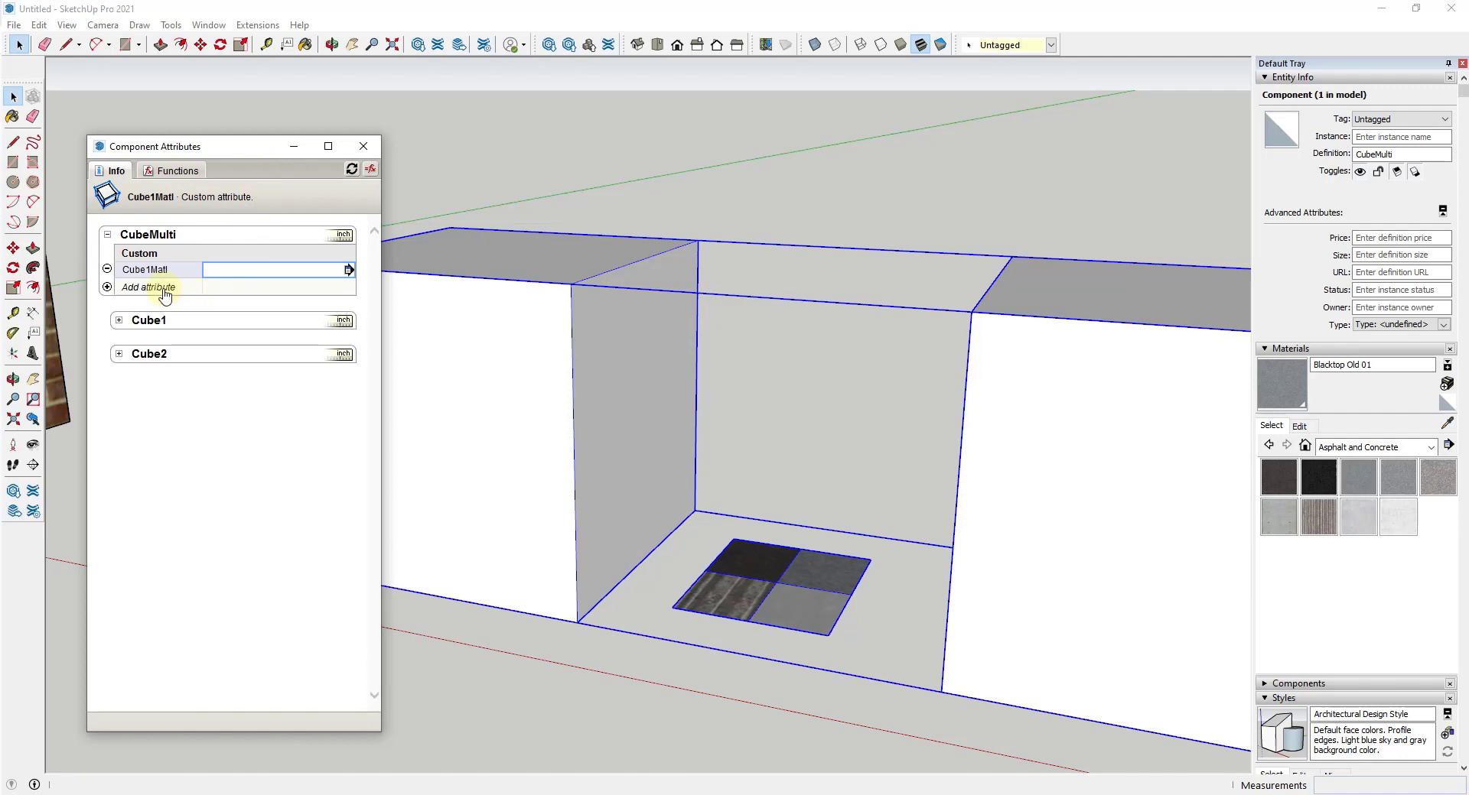
click(161, 288)
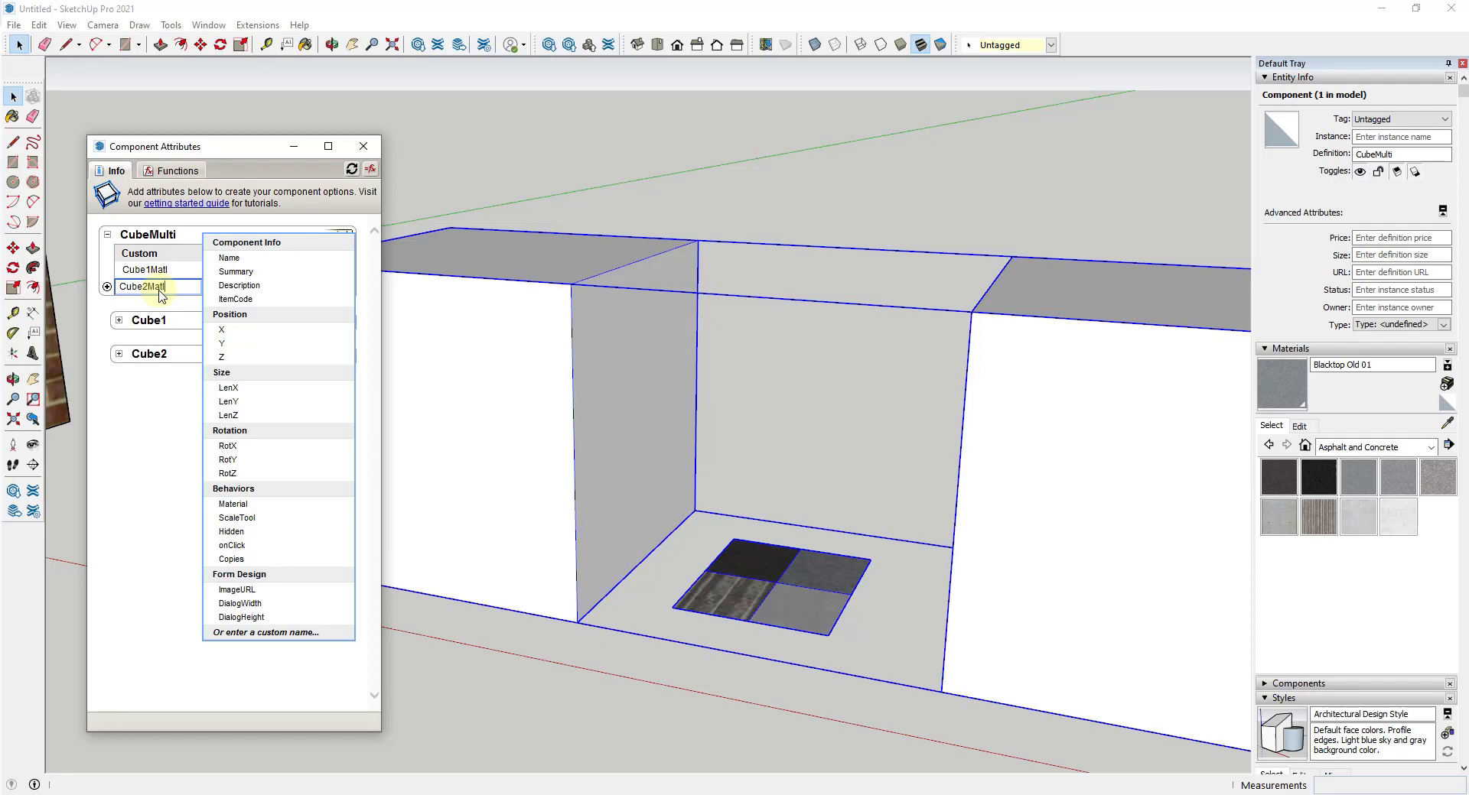
key(Return)
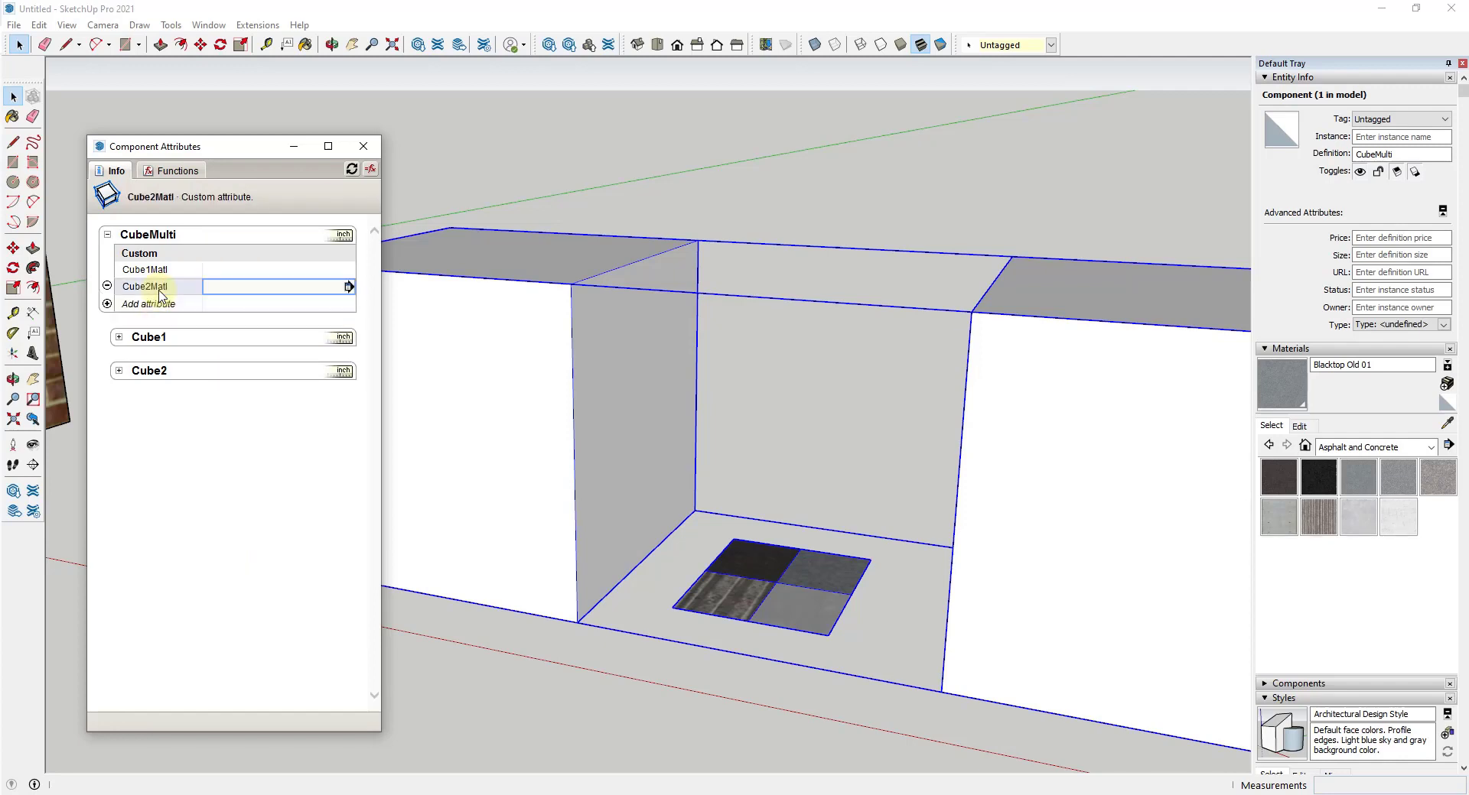
Make Cube1Matl selectable from a list with the options Asphalt New, Concrete Scored Jointless, Blacktop Old 01 and Polished Concrete New, using matching values.
click(247, 271)
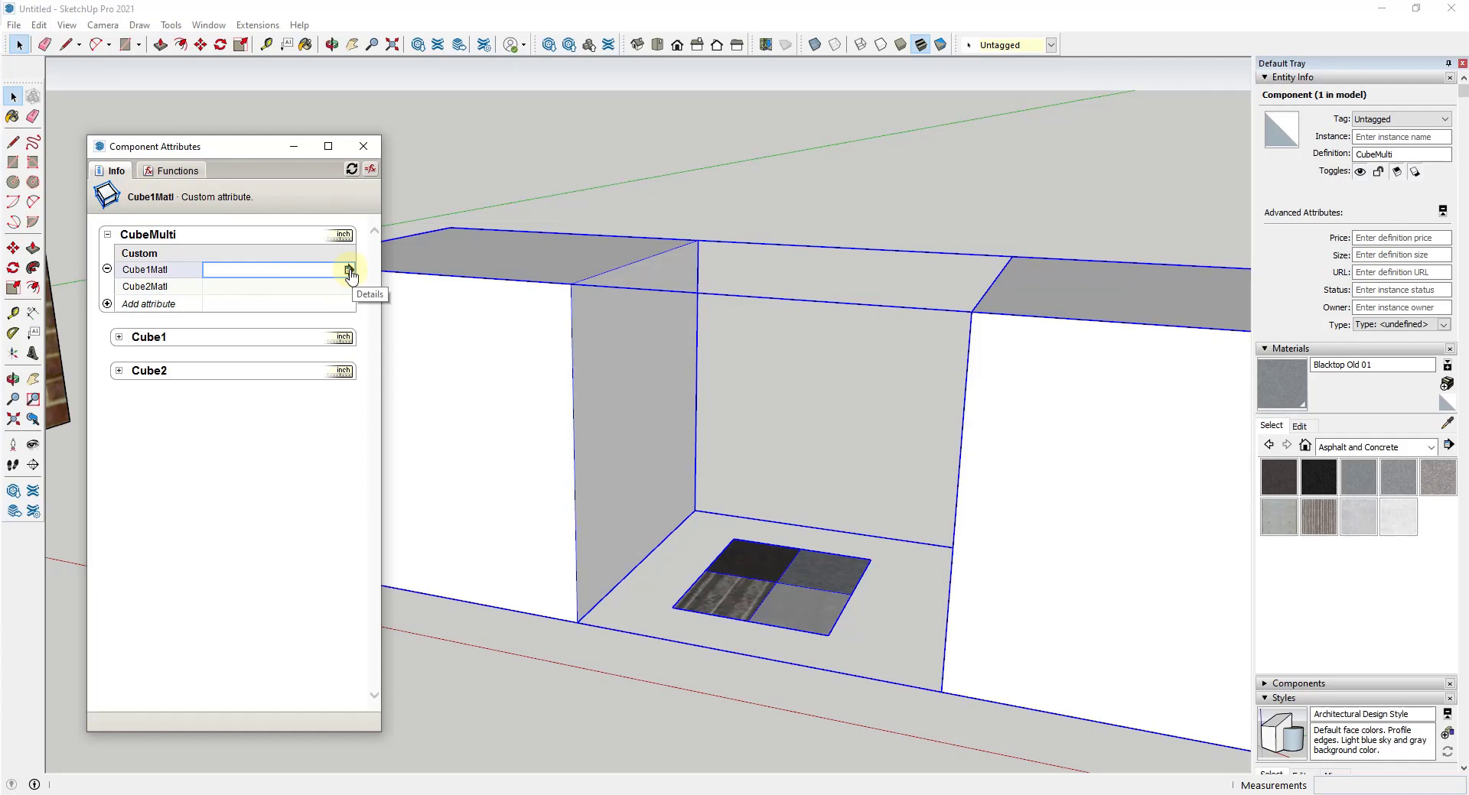
click(348, 271)
click(296, 260)
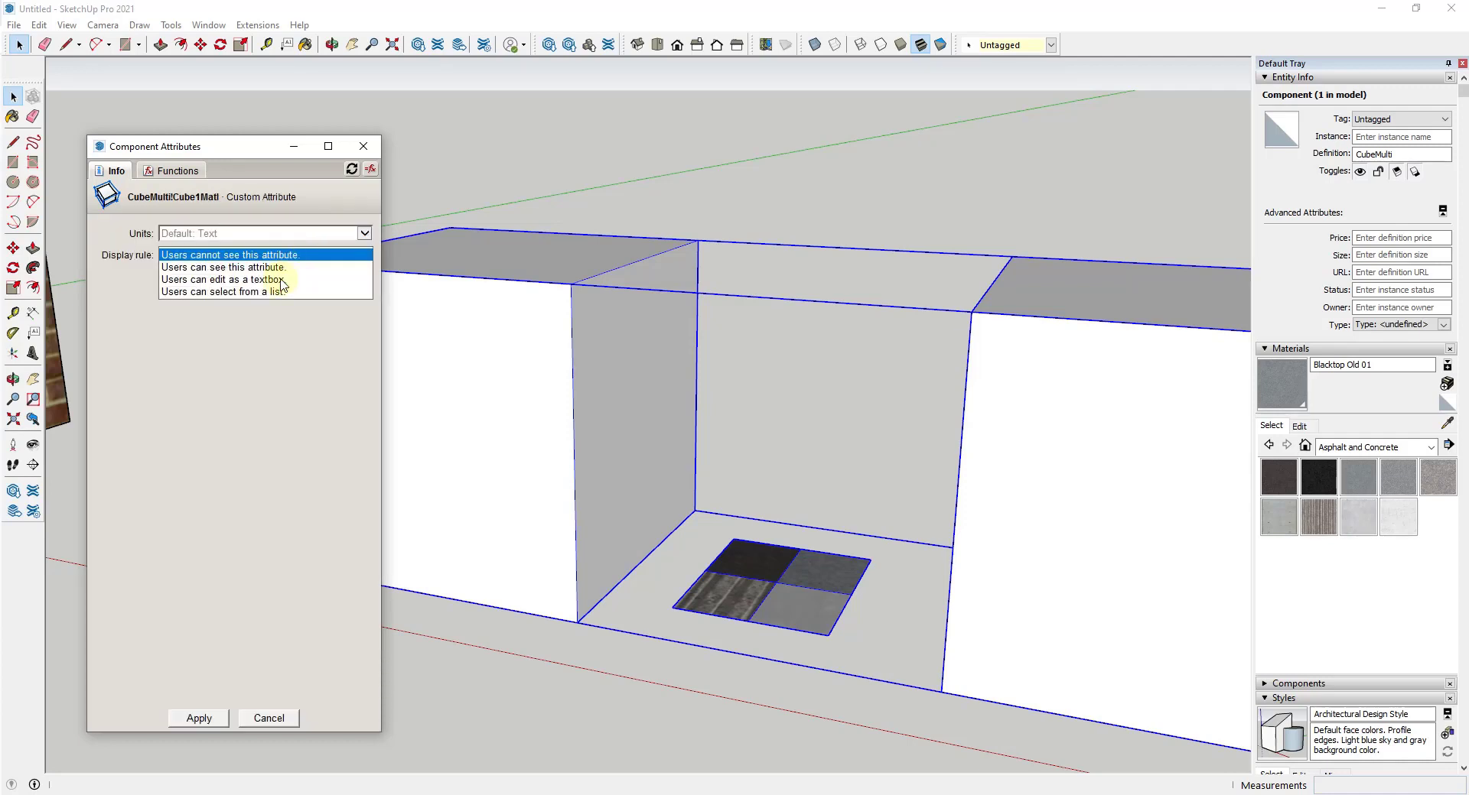
click(266, 300)
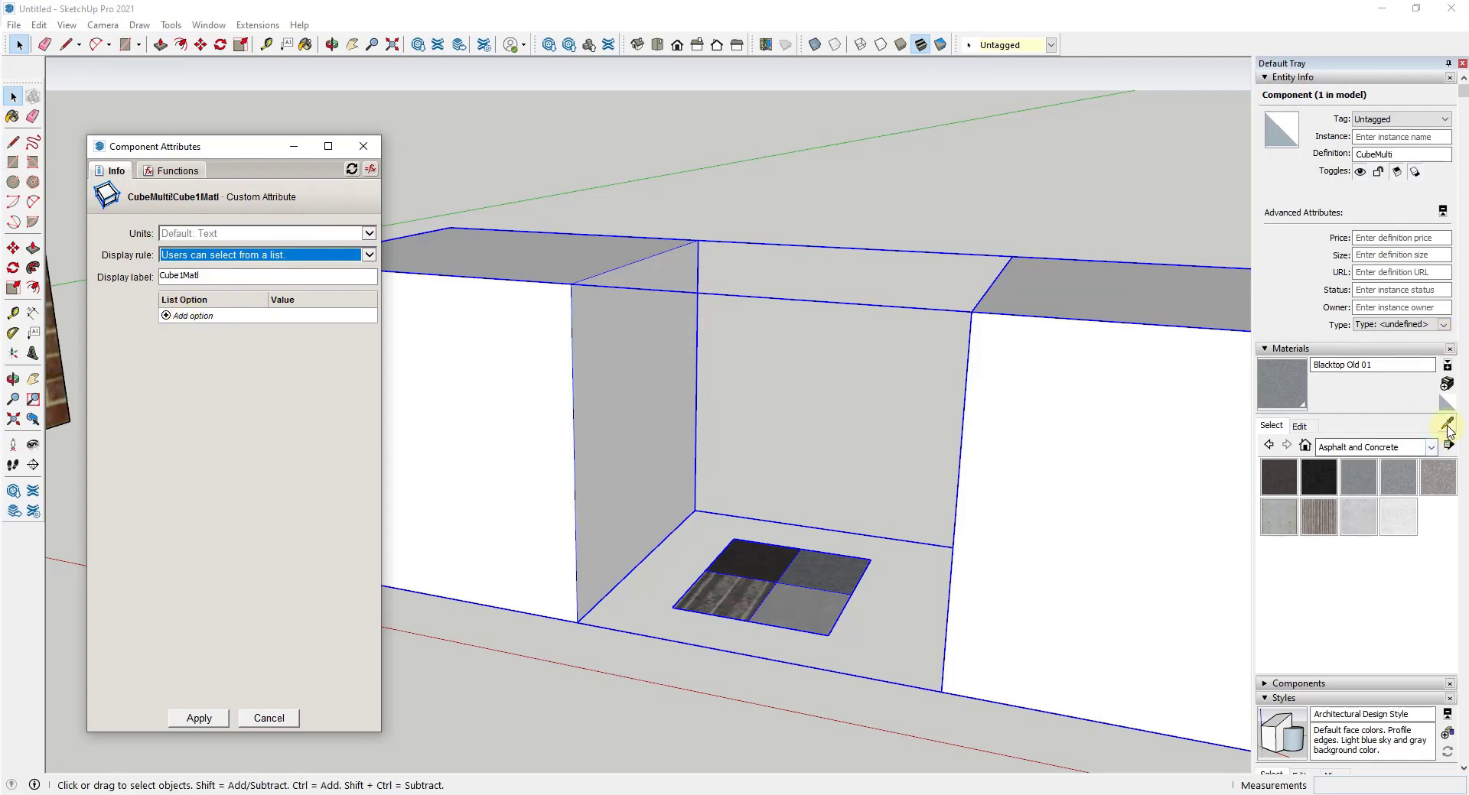
click(169, 316)
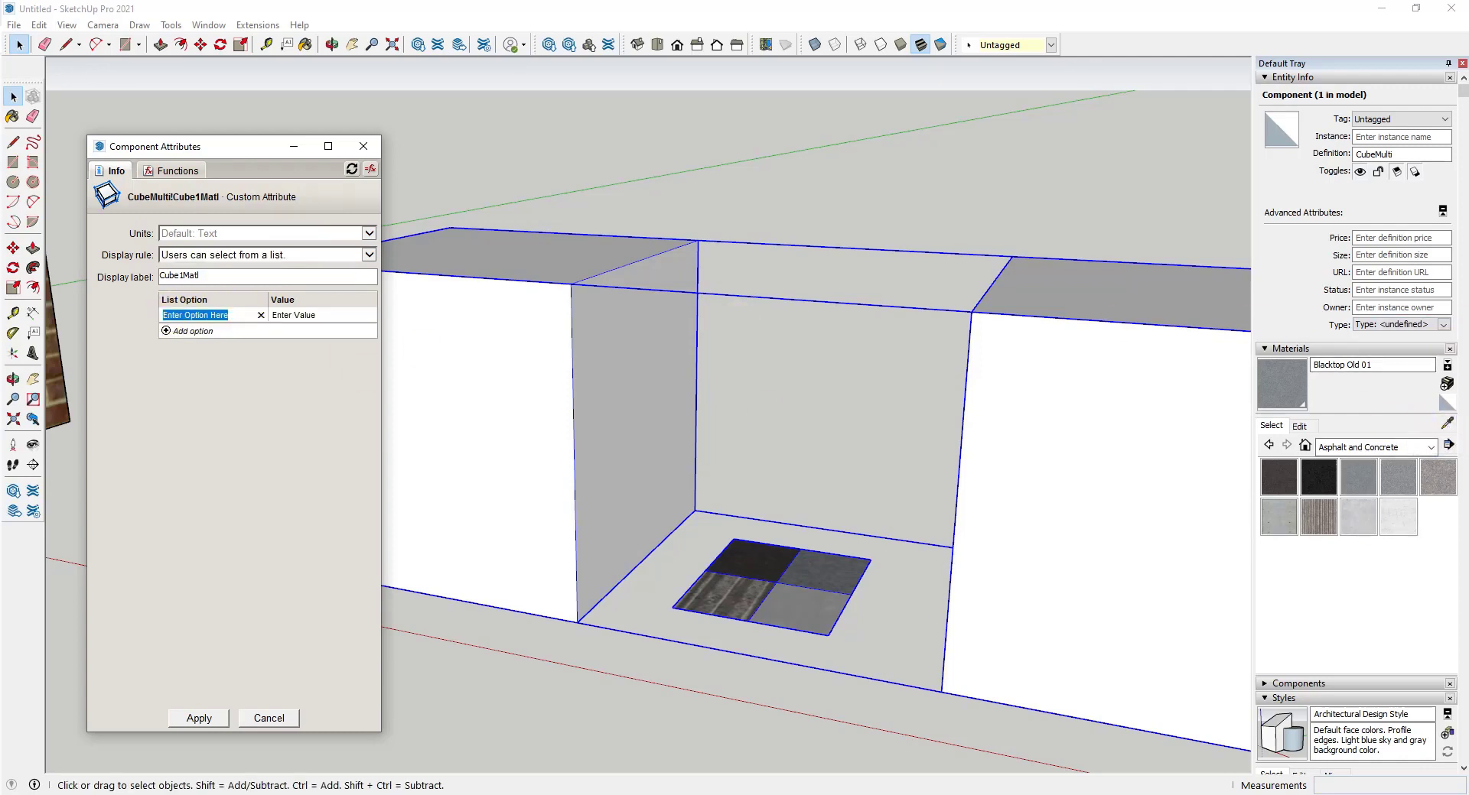
click(1446, 382)
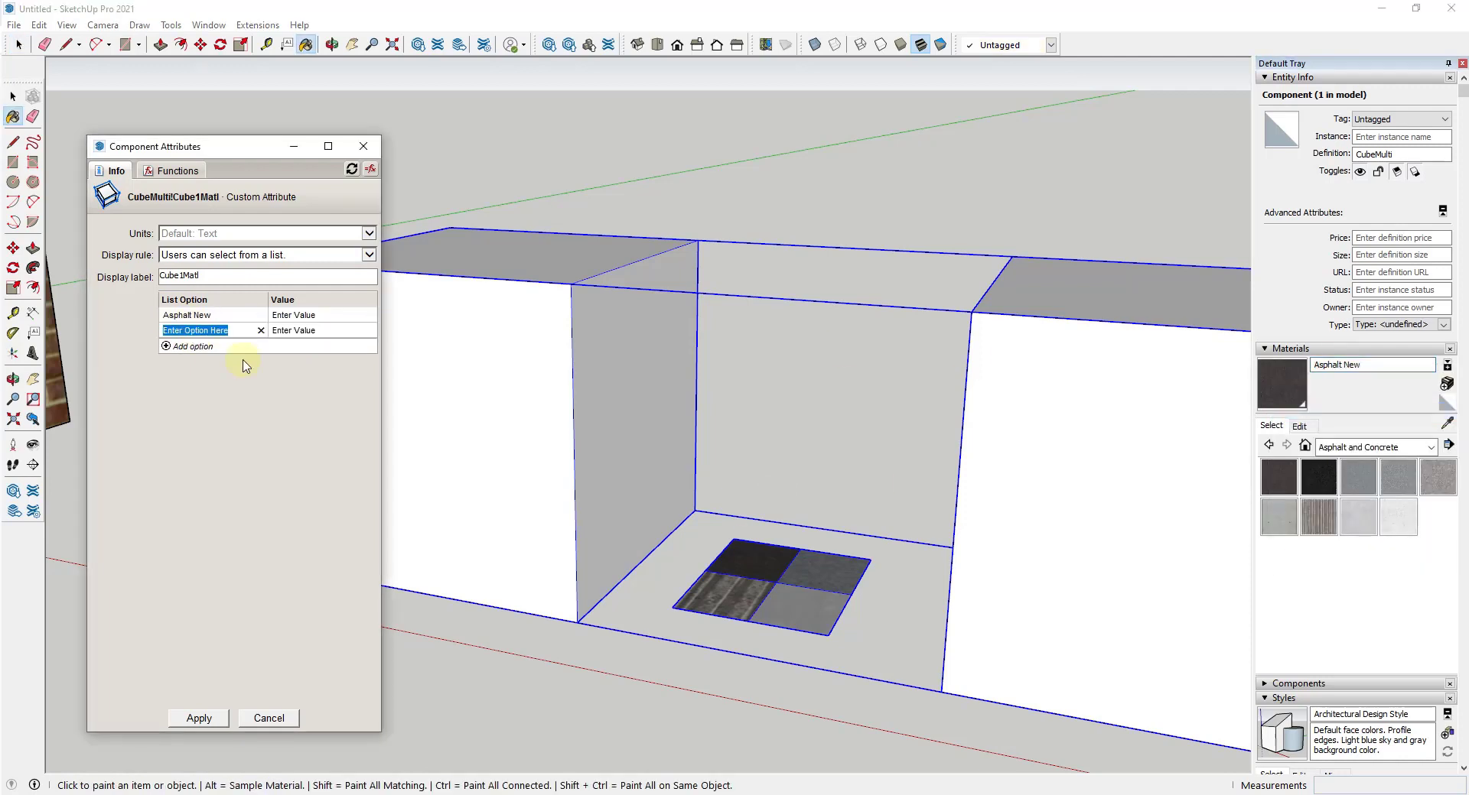
right_click(1324, 365)
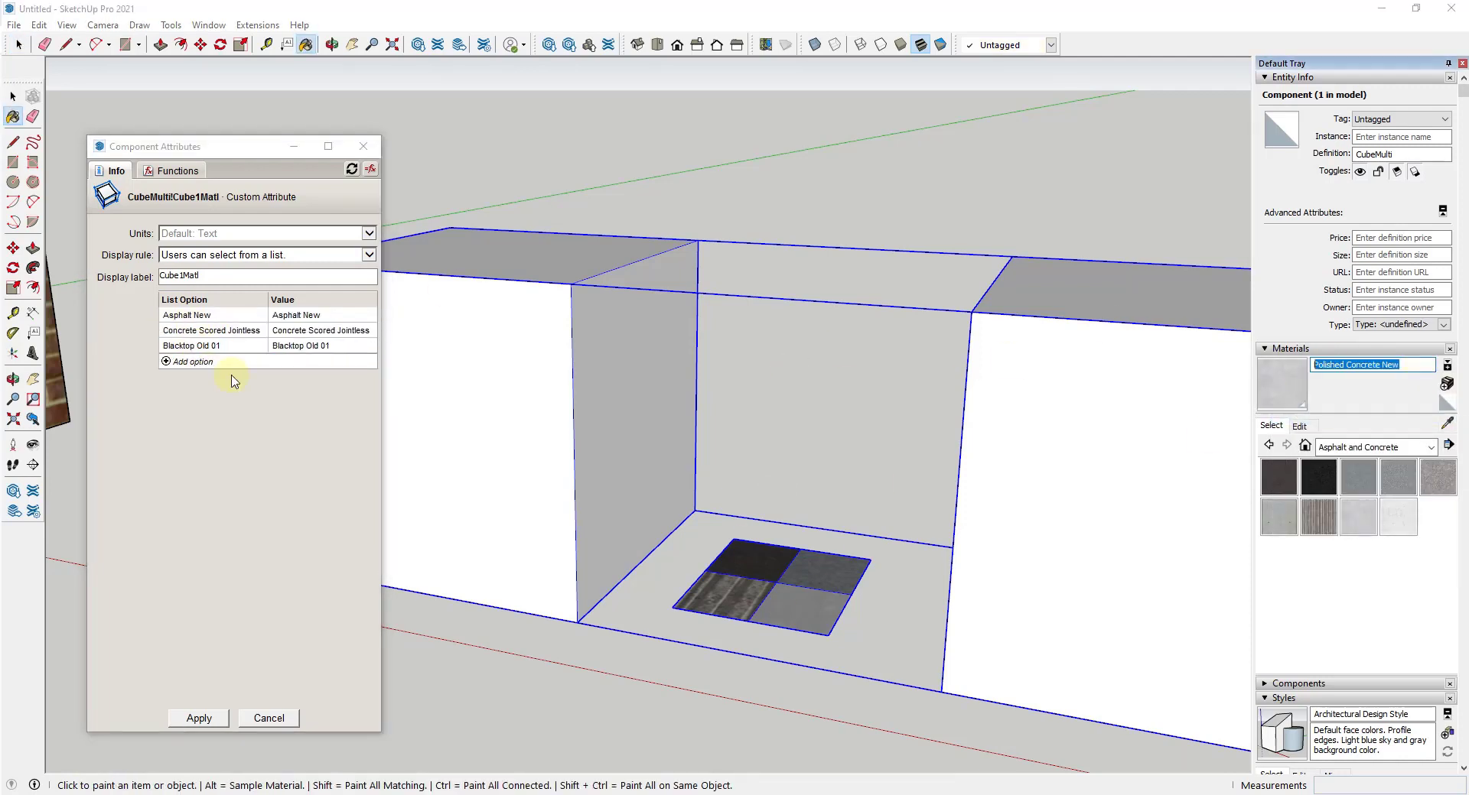
click(315, 366)
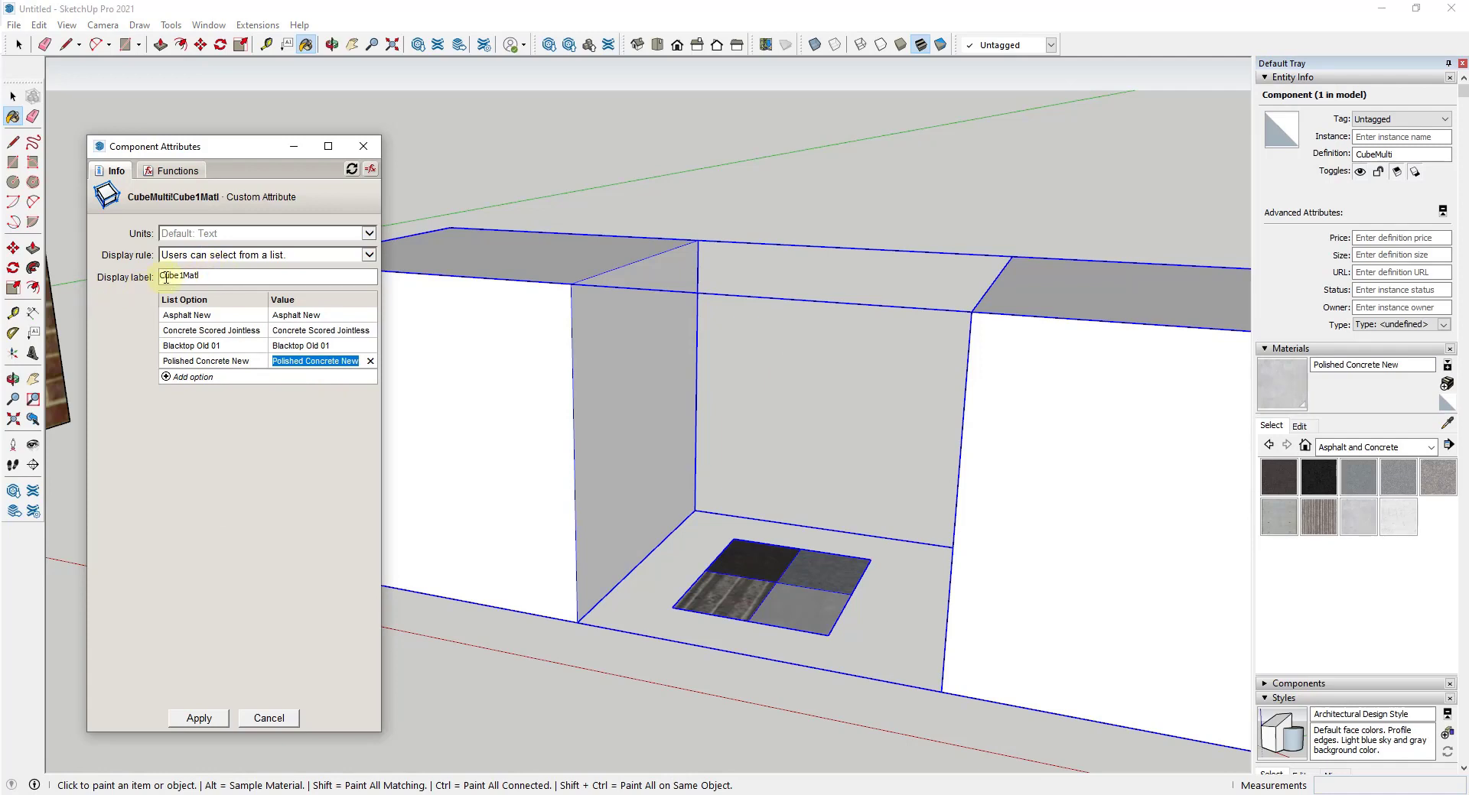
Set the display label of Cube1Matl to "Cube 1 Material" and apply the attribute's settings.
click(199, 718)
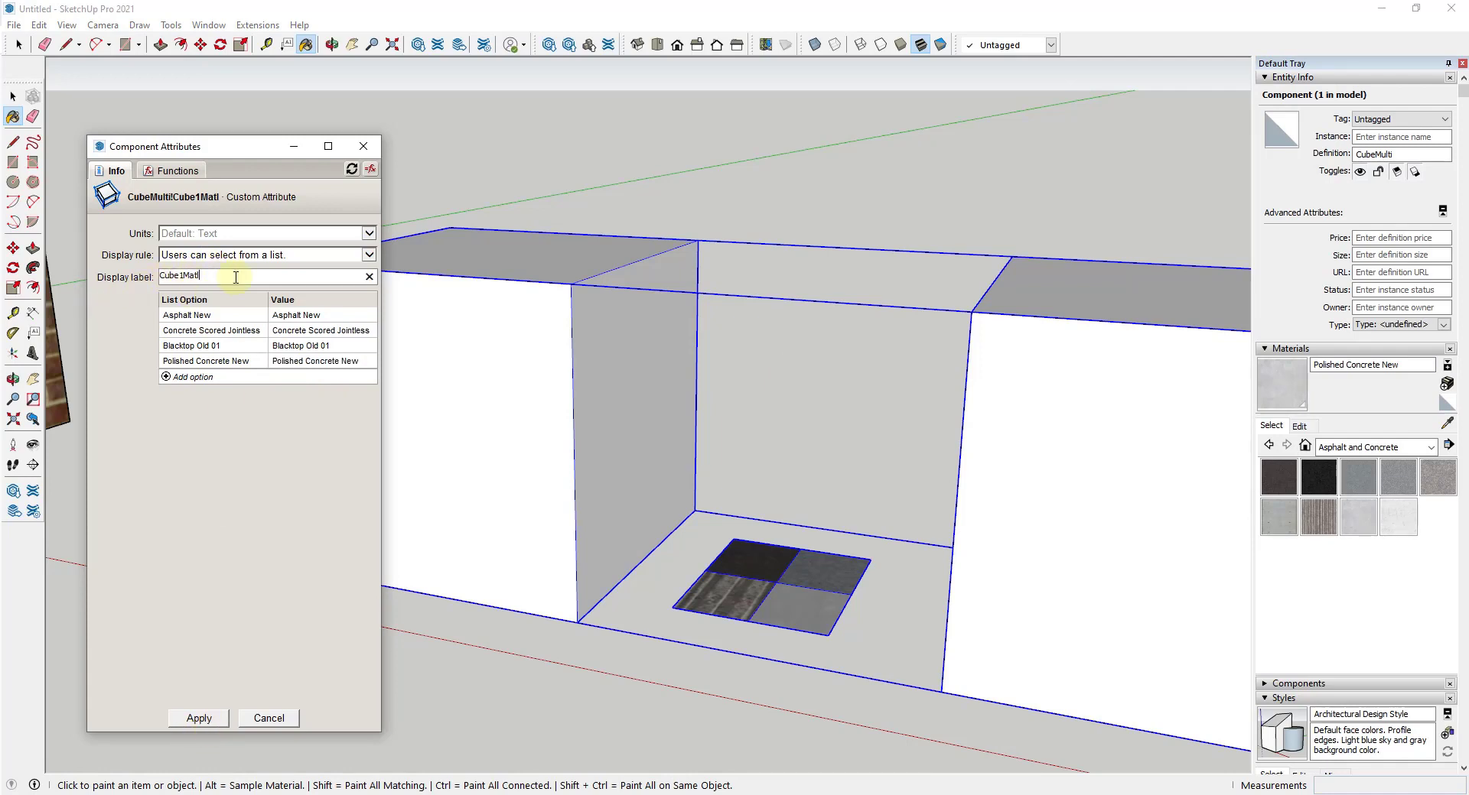
text(C)
click(199, 719)
key(space)
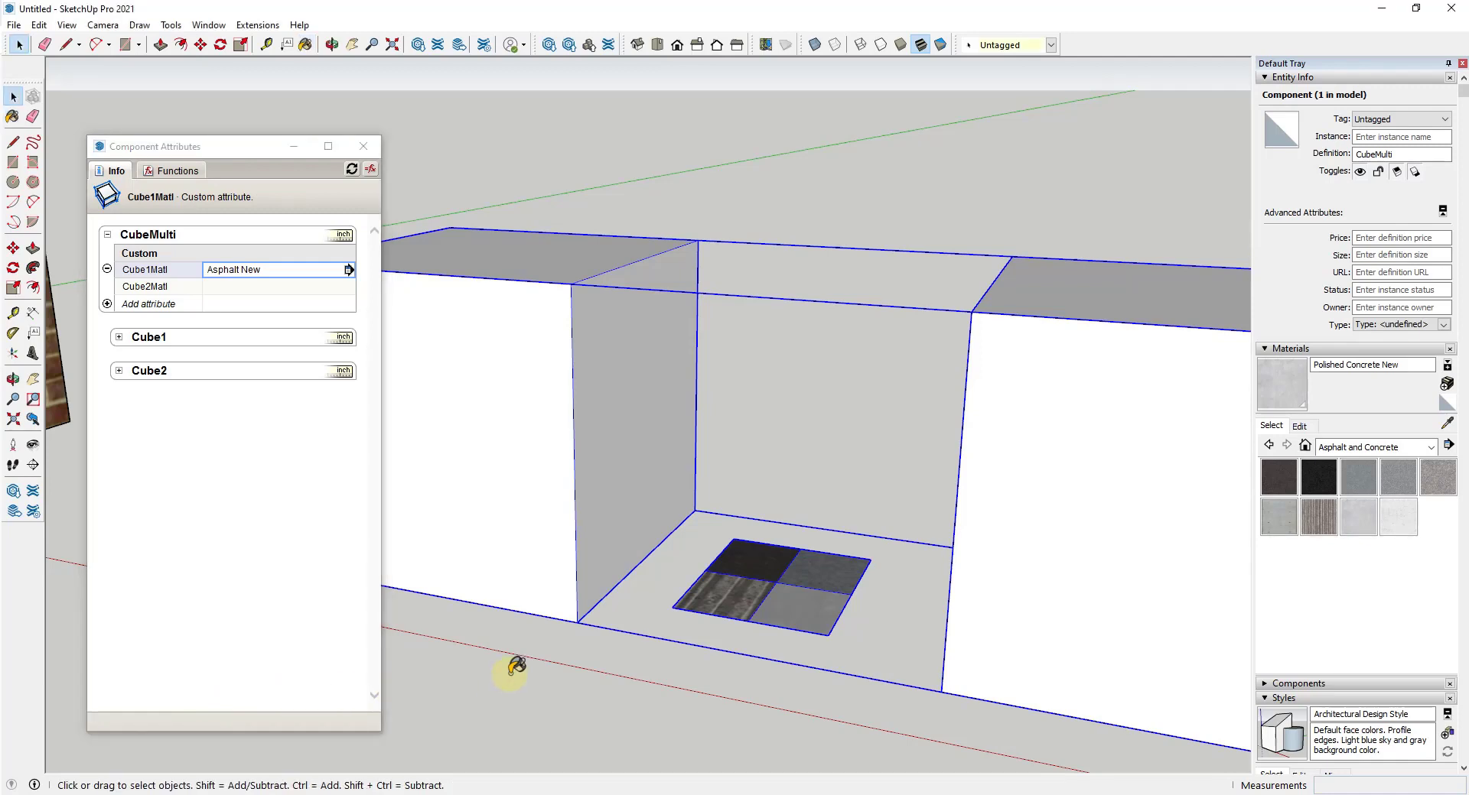
Test CubeMulti's Cube 1 Material option by applying Concrete Scored Jointless, return it to Asphalt New, and close the Component Options.
click(517, 665)
scroll(502, 641, down, 5)
right_click(509, 468)
mouse_move(698, 459)
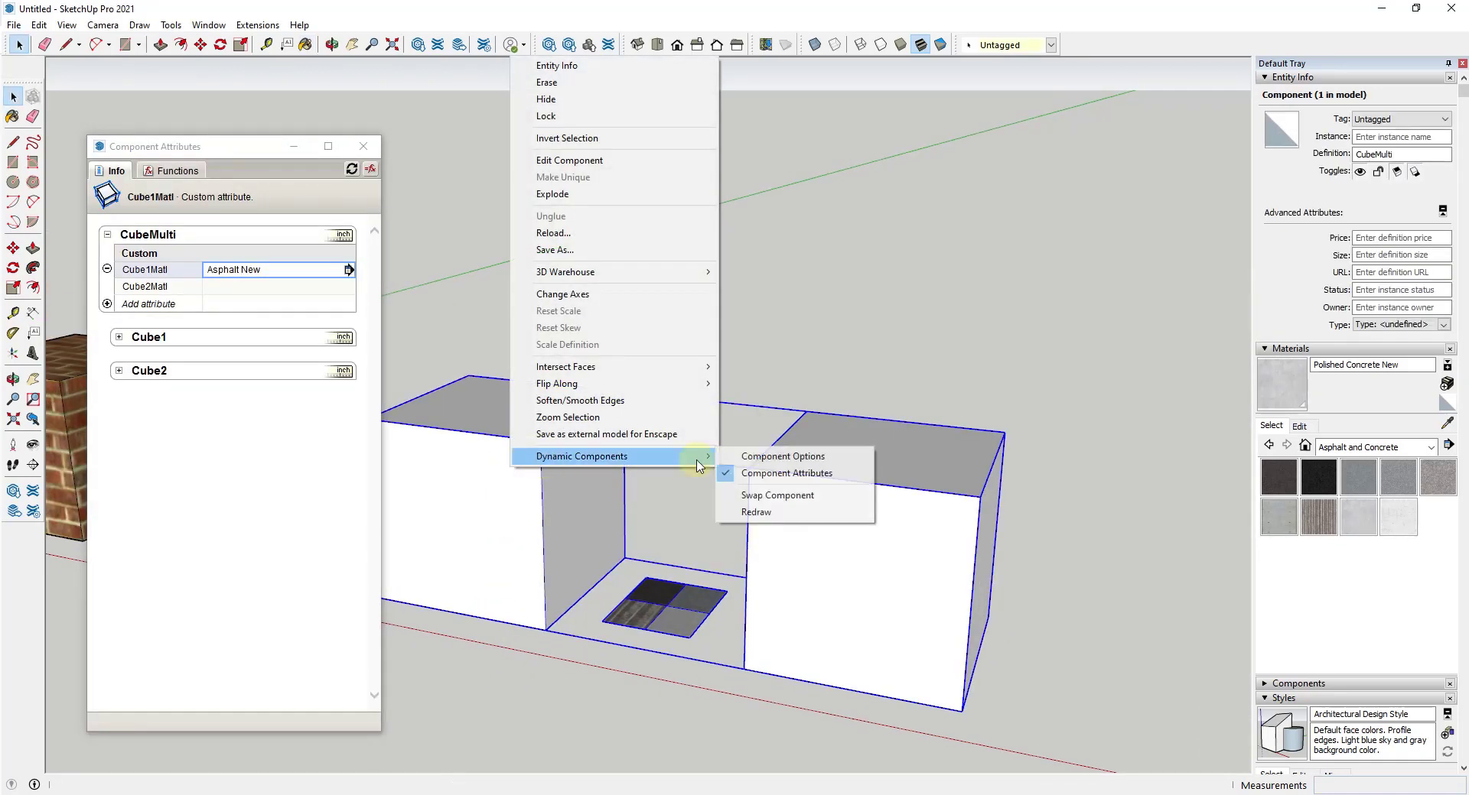
click(780, 456)
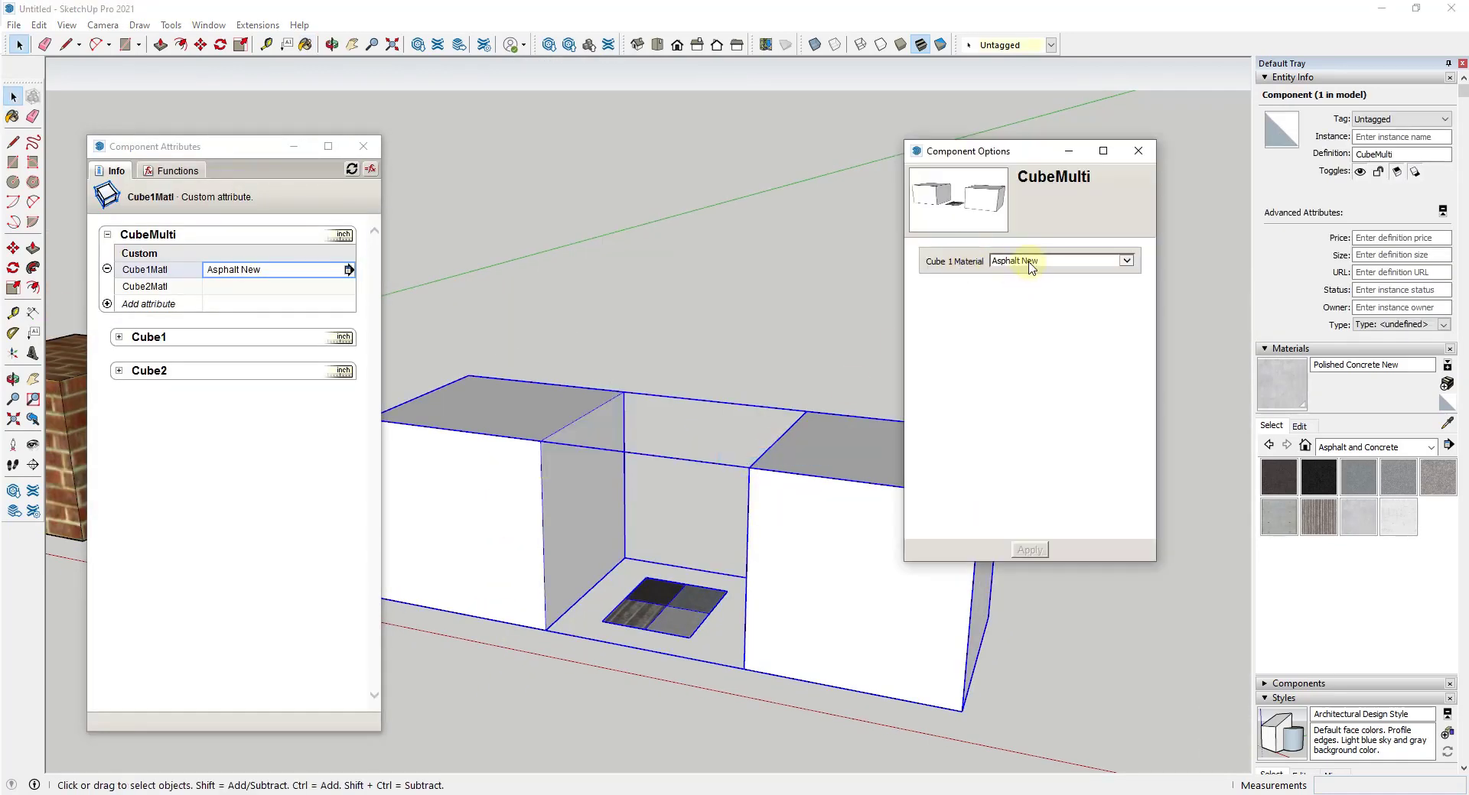
click(1032, 264)
click(1038, 271)
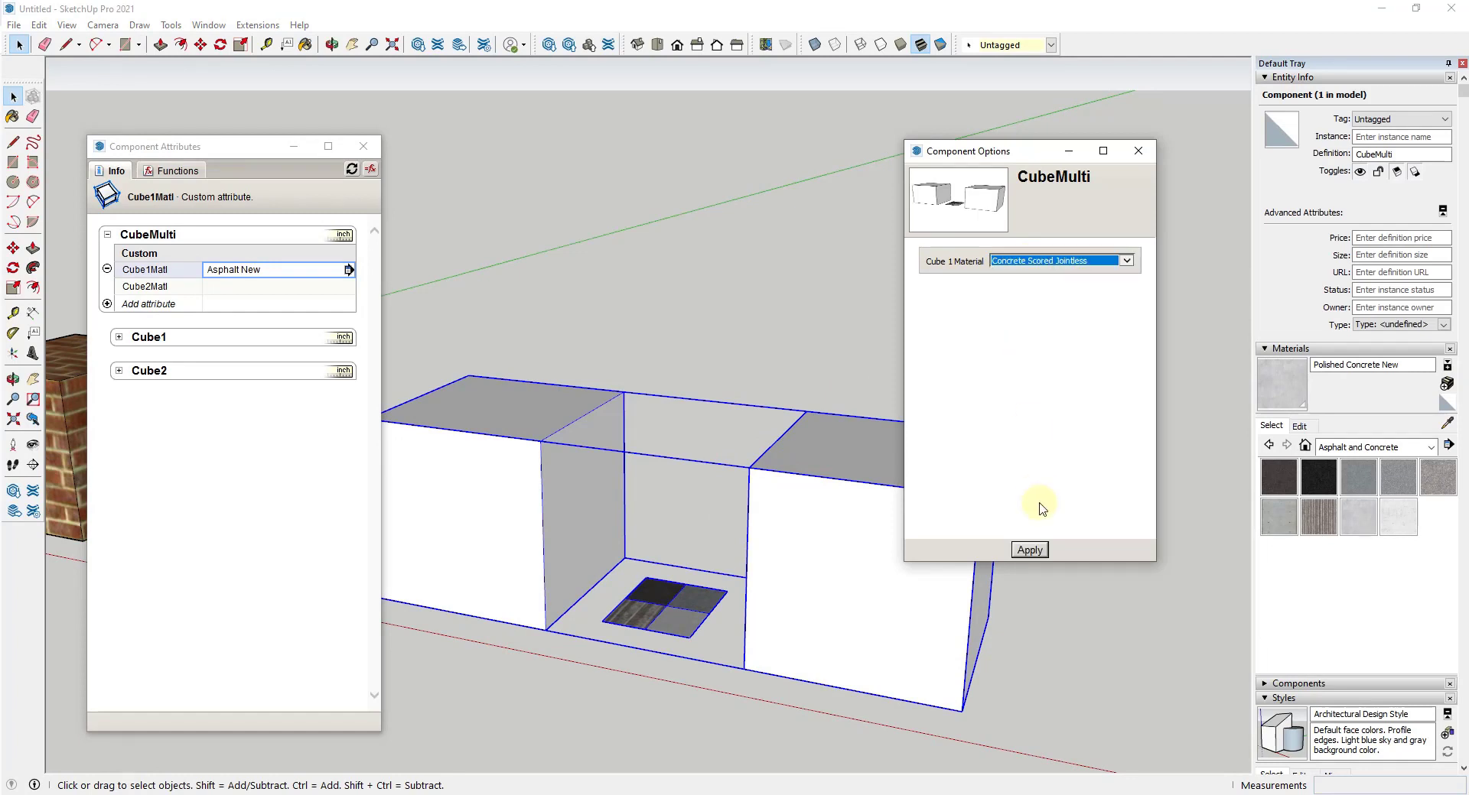
click(1029, 550)
click(1045, 263)
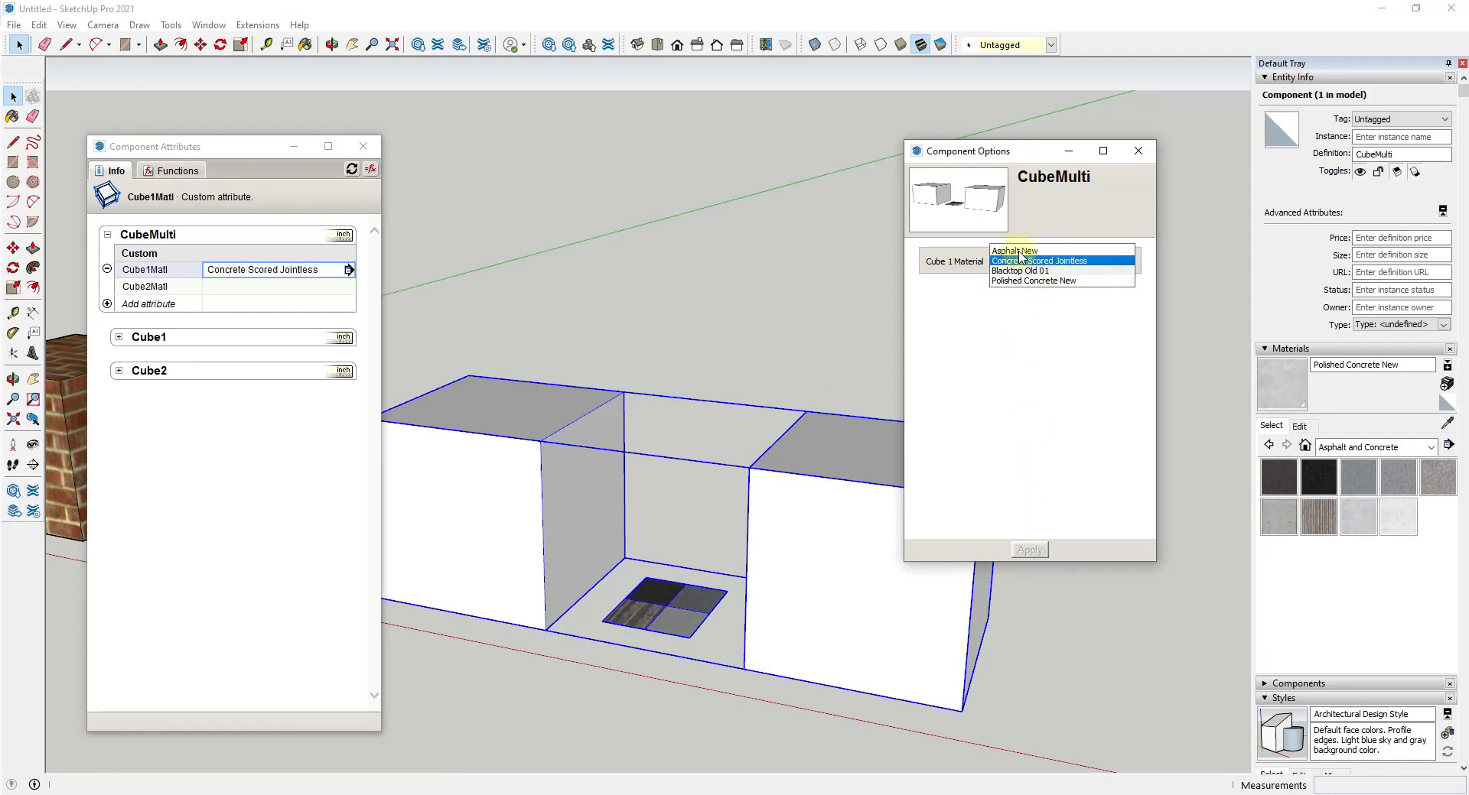
click(1033, 254)
click(1030, 553)
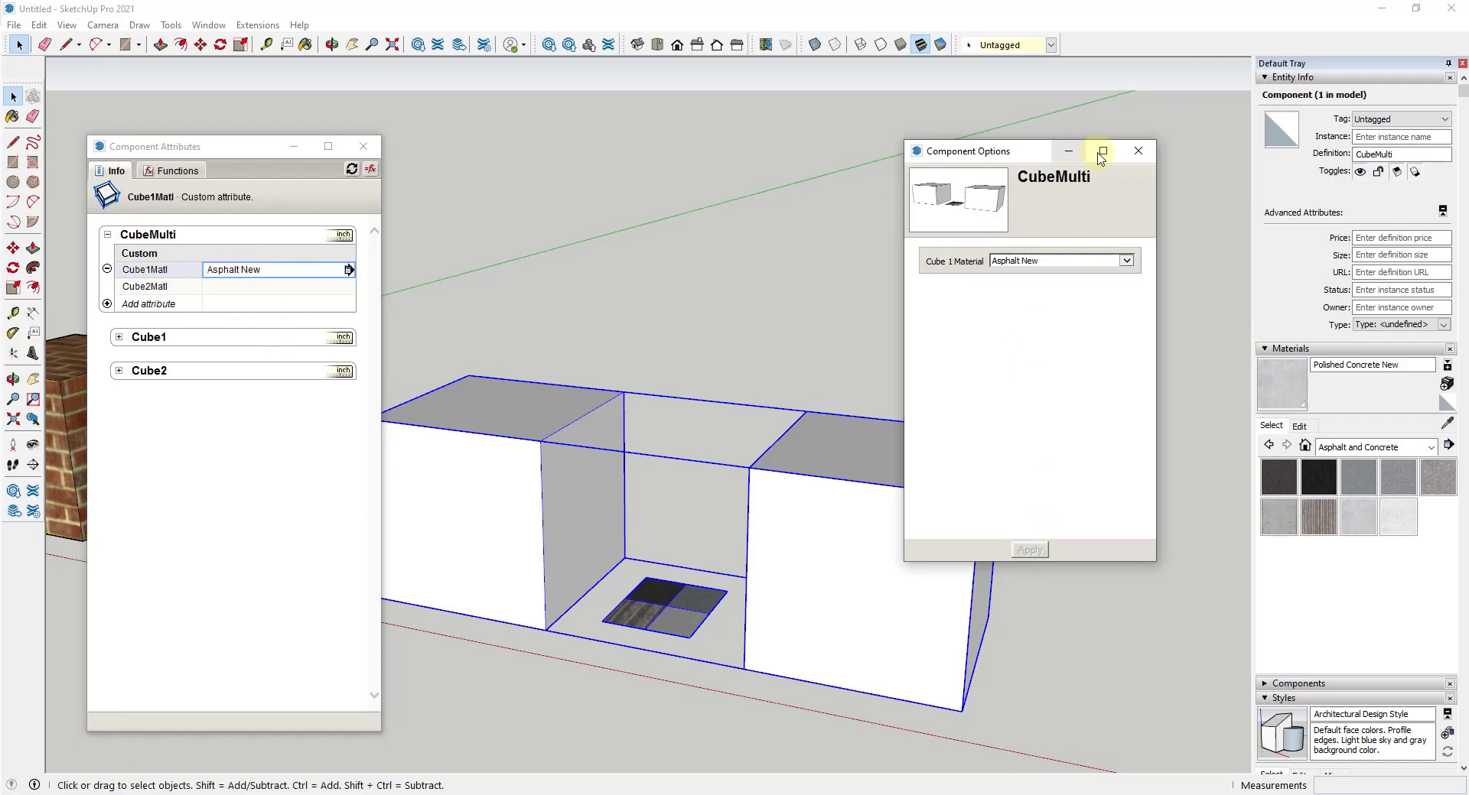
click(1138, 150)
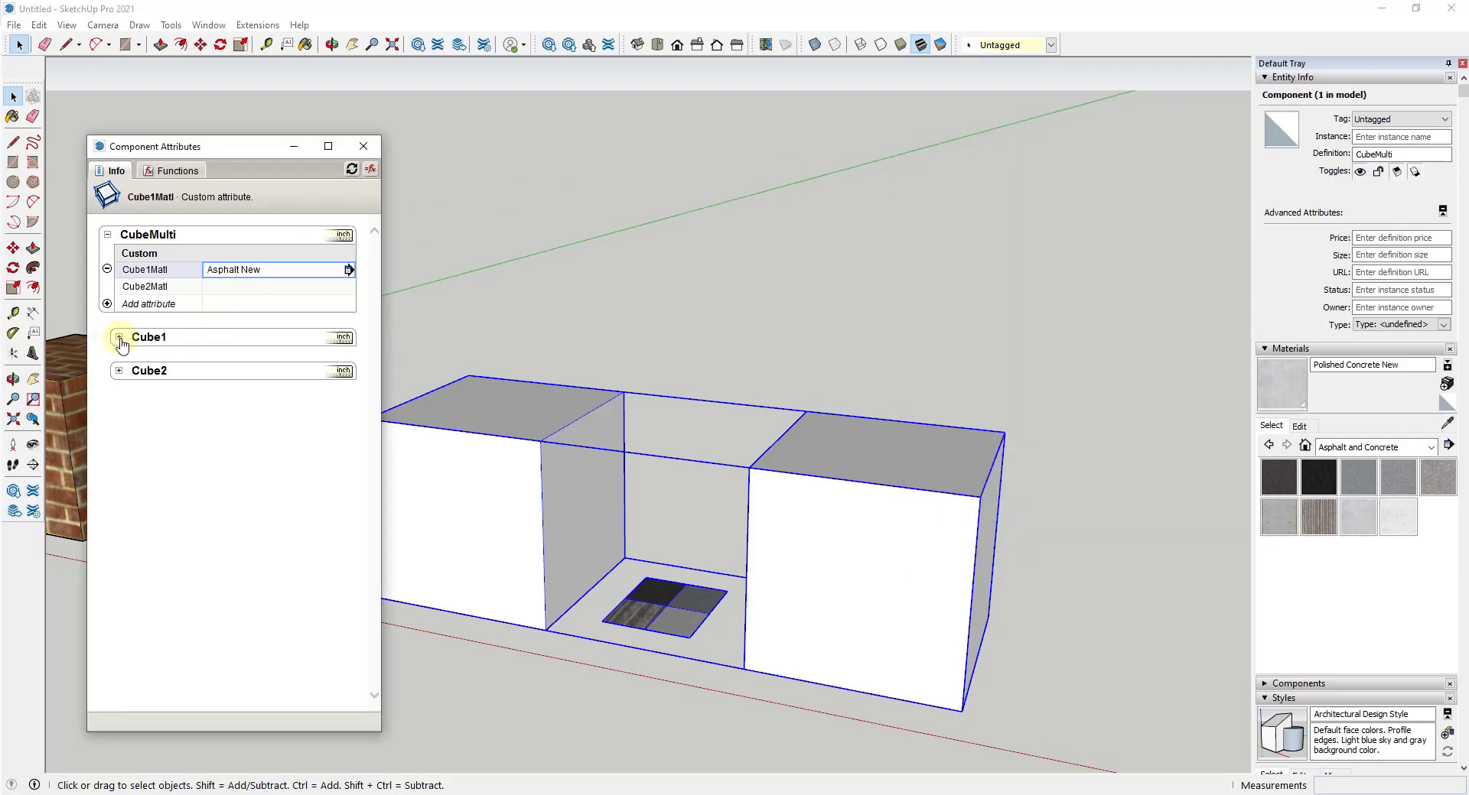
Add a Material attribute to Cube1 and link it with the formula =CubeMulti!Cube1Matl.
click(119, 338)
click(121, 357)
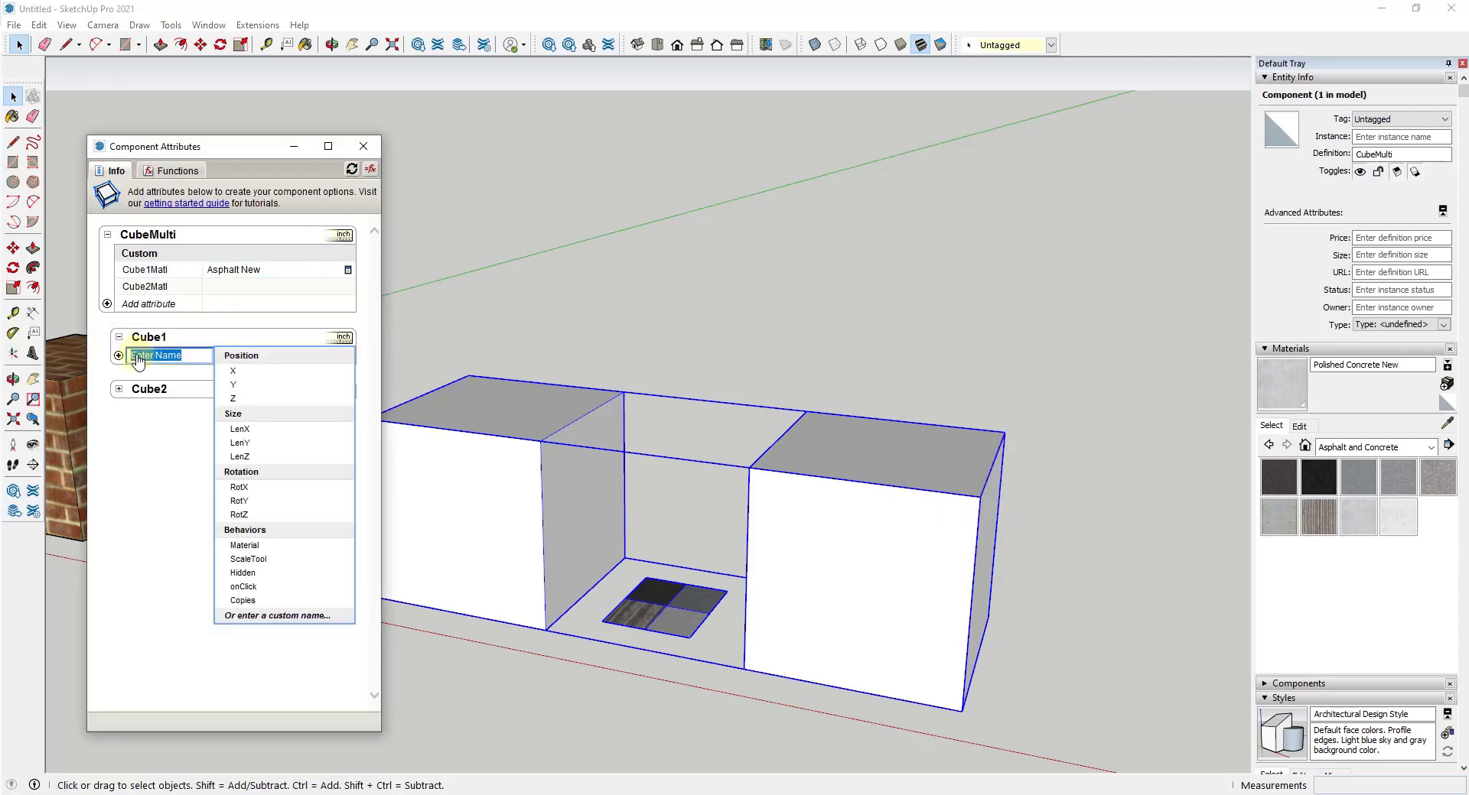
click(243, 546)
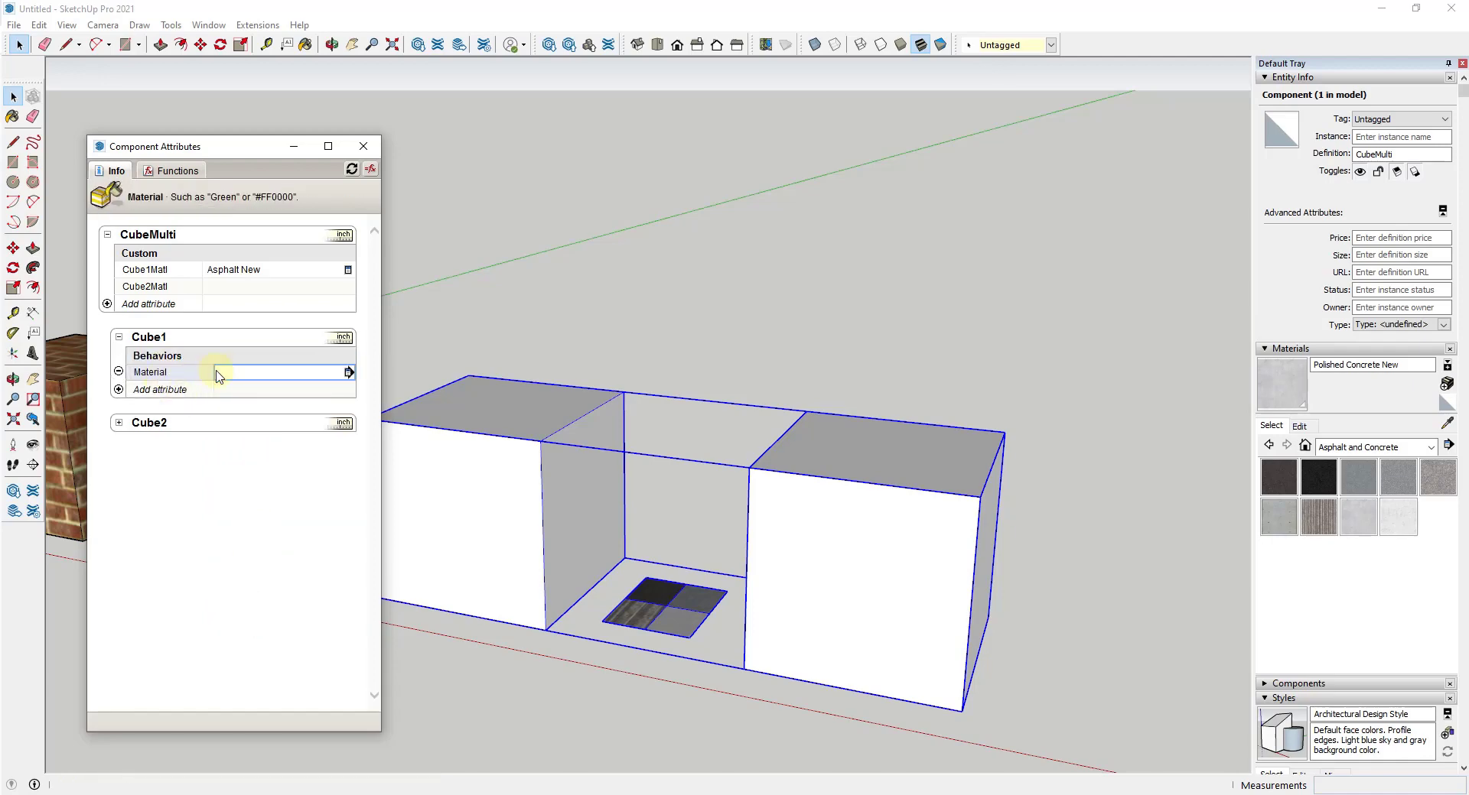
click(229, 373)
click(221, 274)
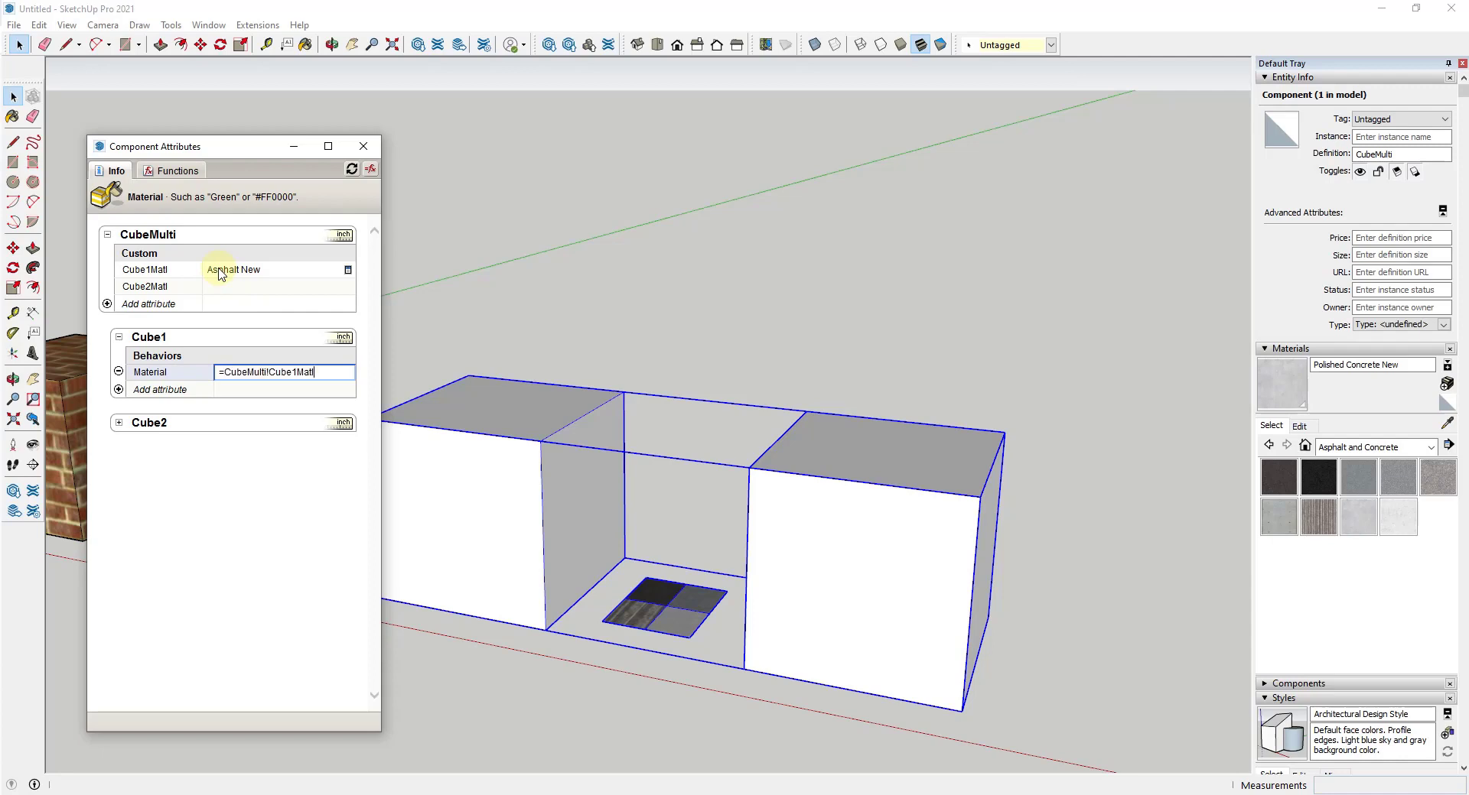
key(Return)
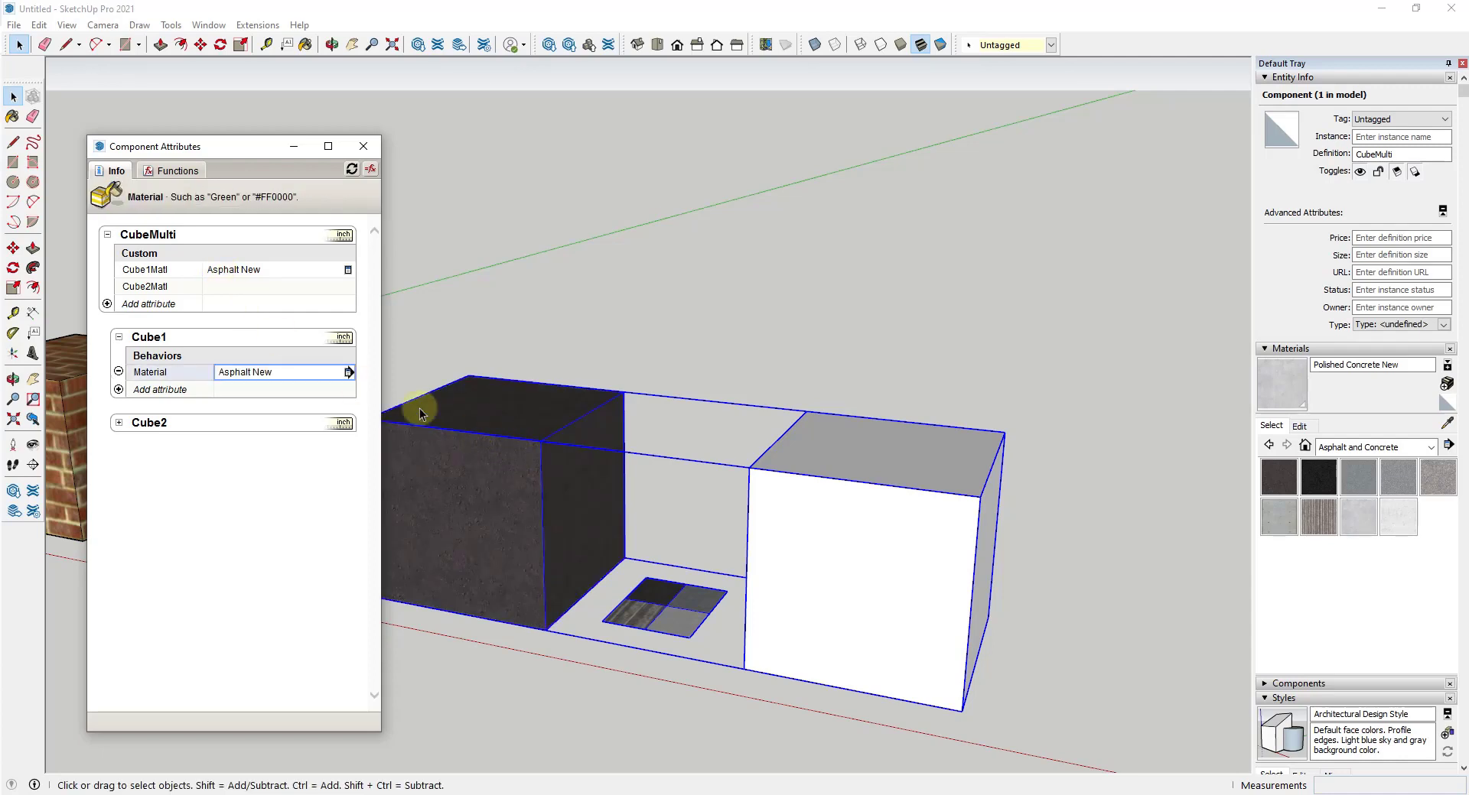
Try Blacktop Old 01 as Cube 1 Material in CubeMulti's Component Options, restore Asphalt New, and close the options.
right_click(535, 375)
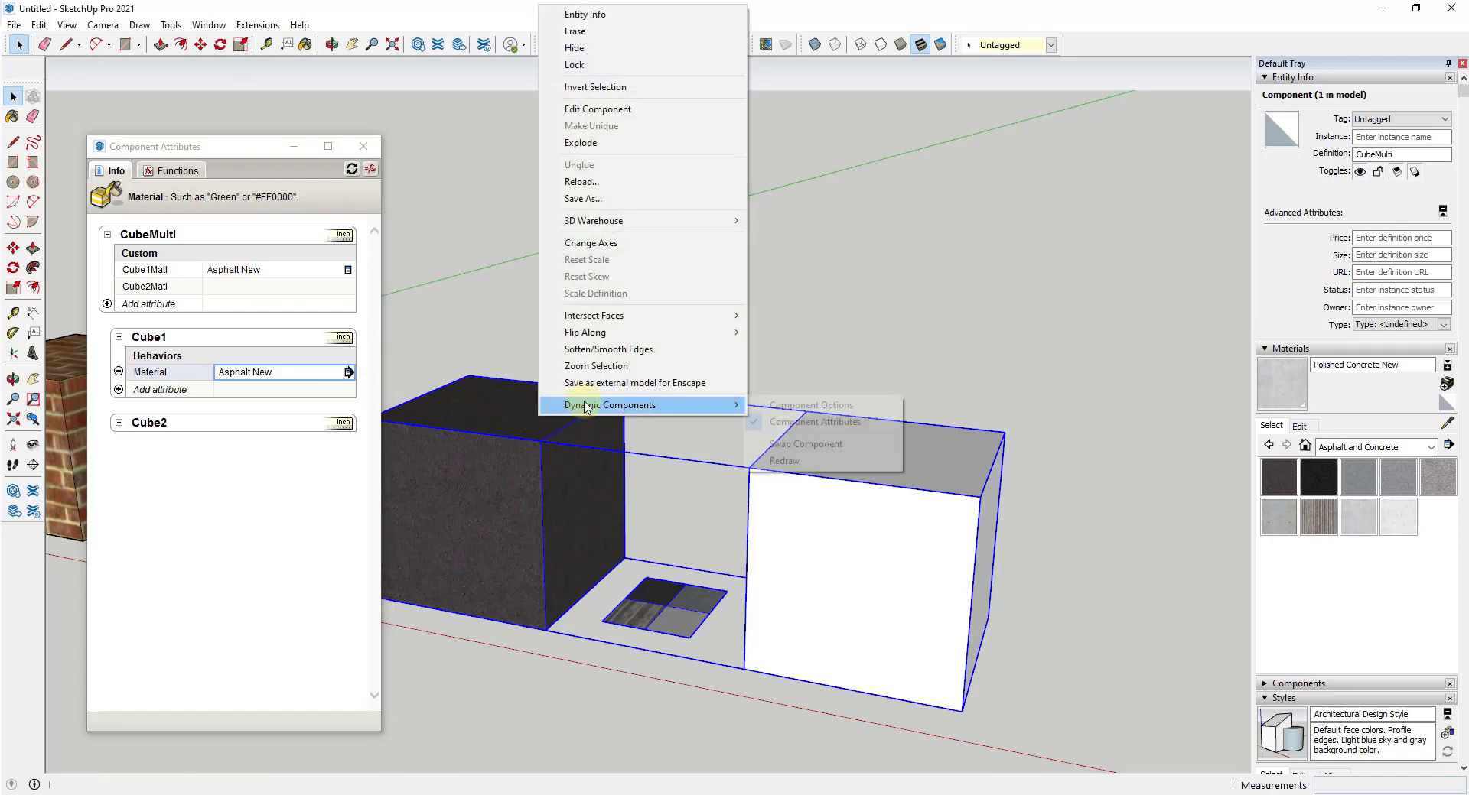
mouse_move(688, 407)
click(809, 407)
click(1042, 261)
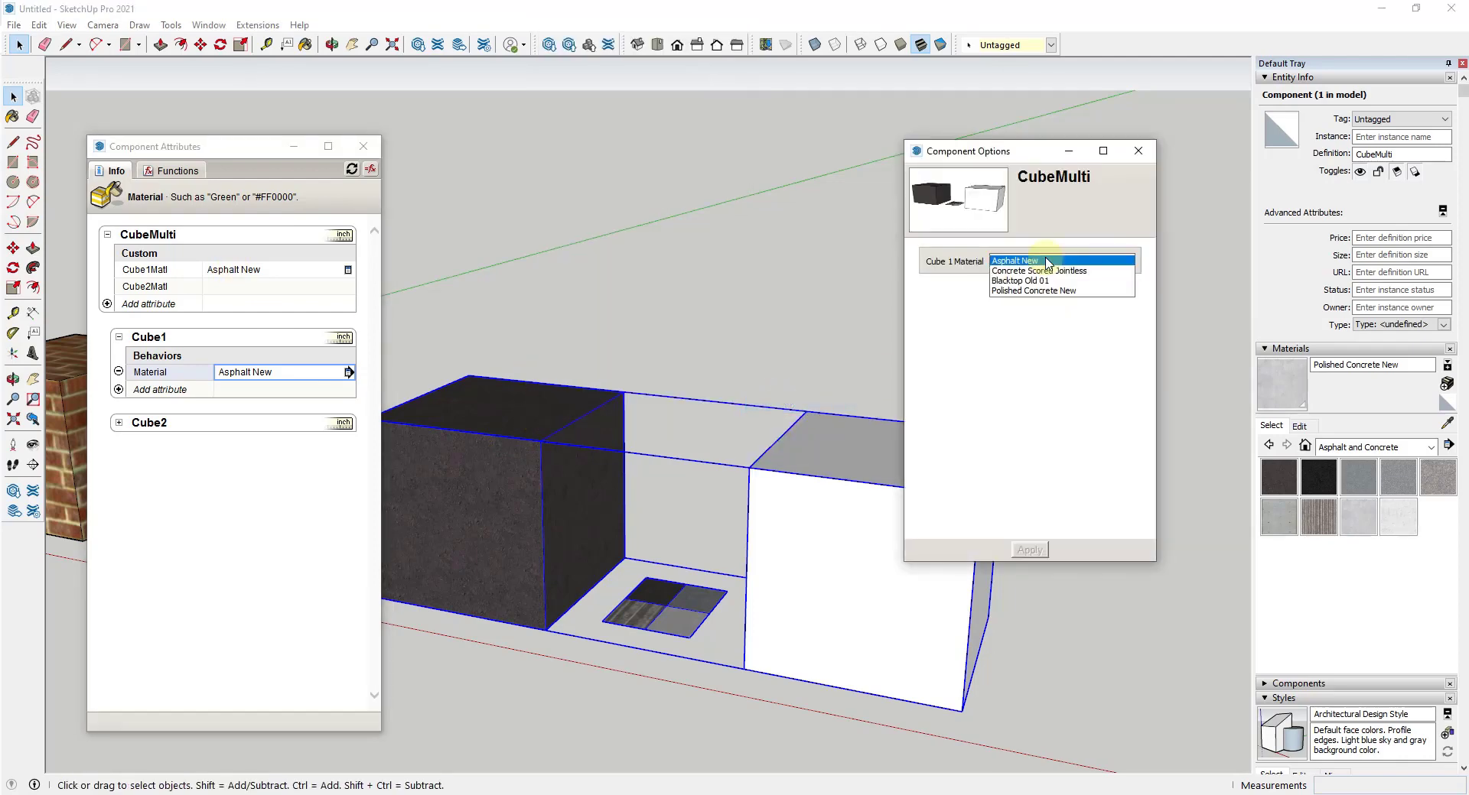
click(1040, 283)
click(1029, 550)
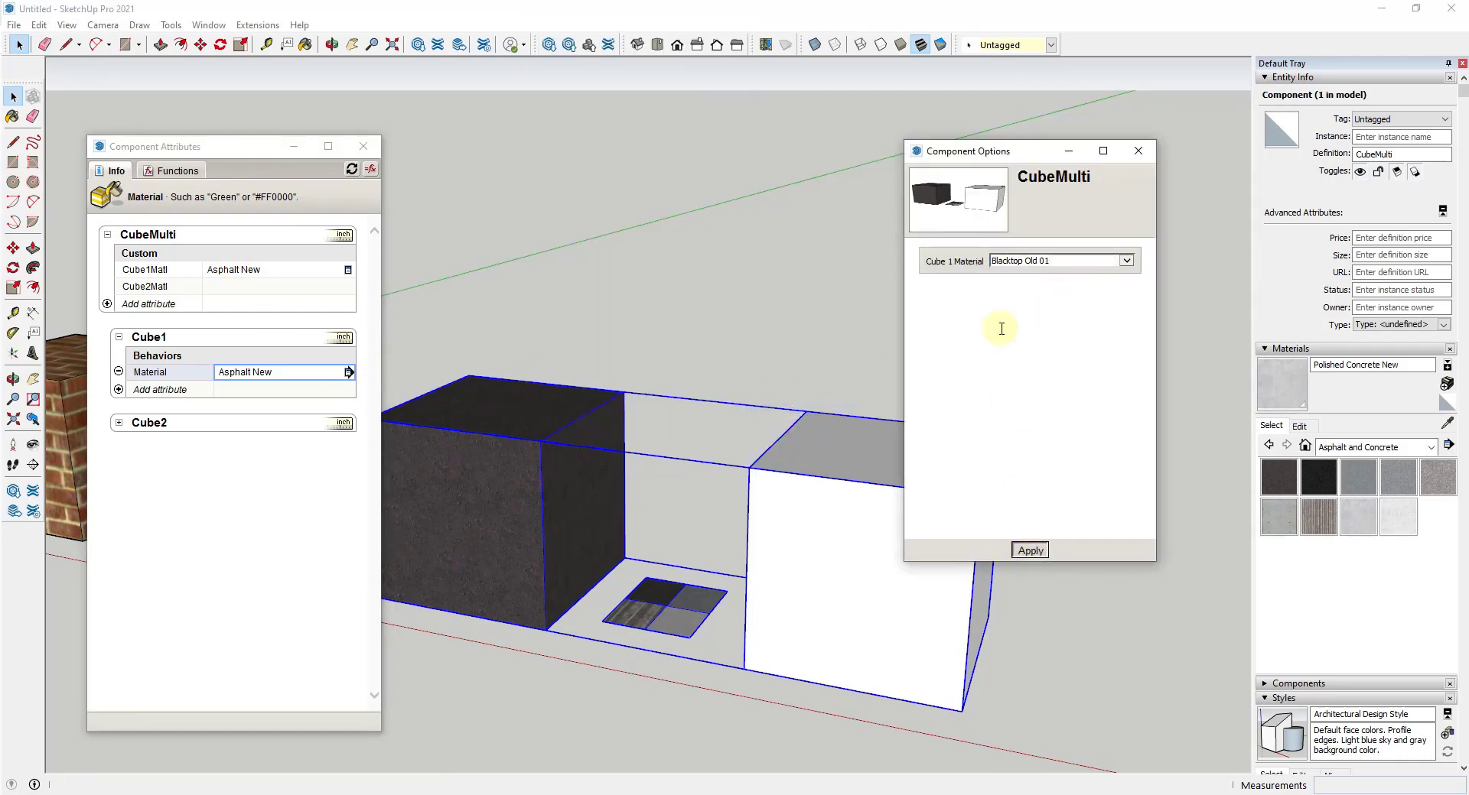
click(1026, 262)
click(1016, 241)
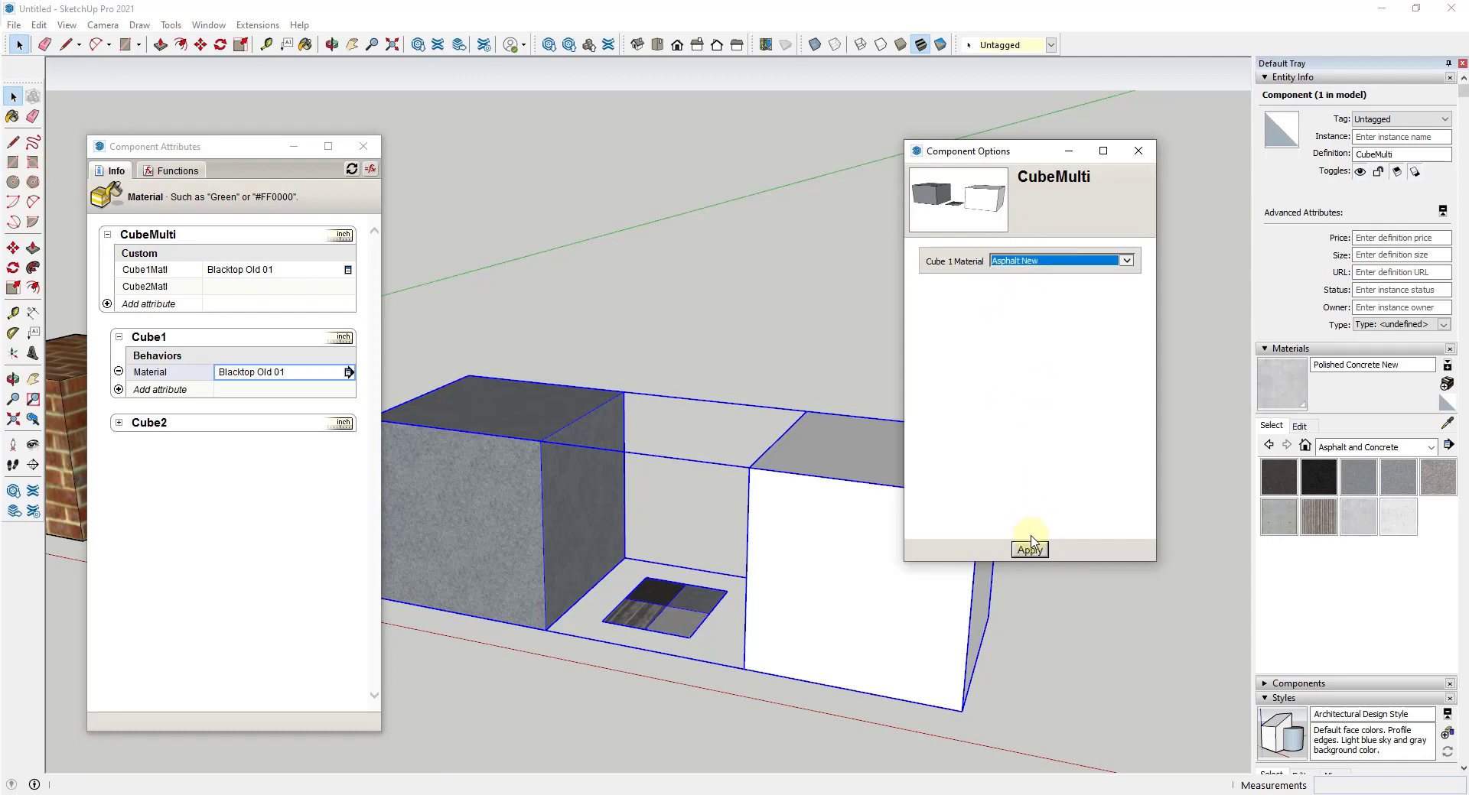
click(1030, 550)
click(1138, 151)
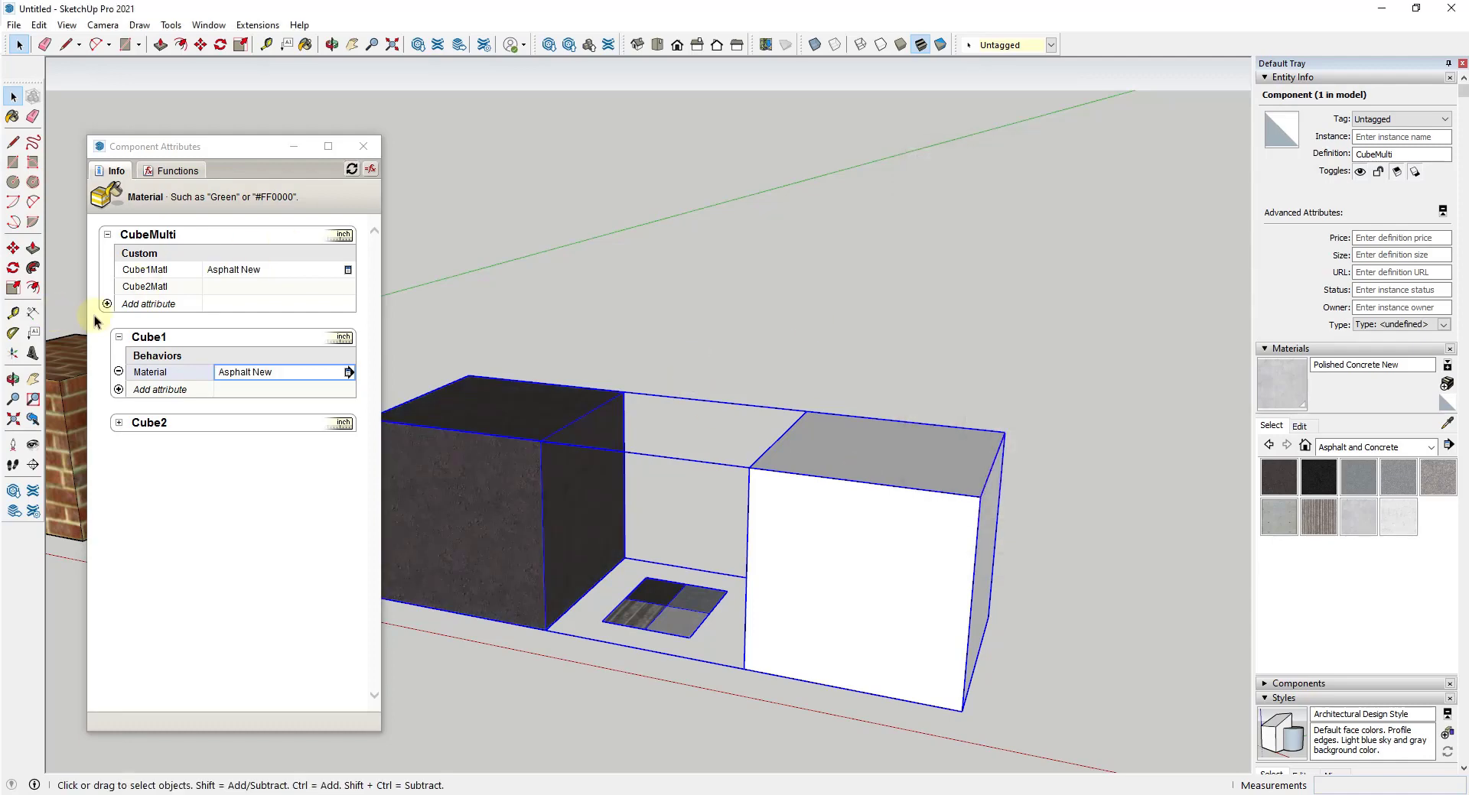
Make Cube2Matl selectable from a list with the options Asphalt New, Concrete Scored Jointless, Blacktop Old 01 and Polished Concrete New, using matching values.
click(220, 290)
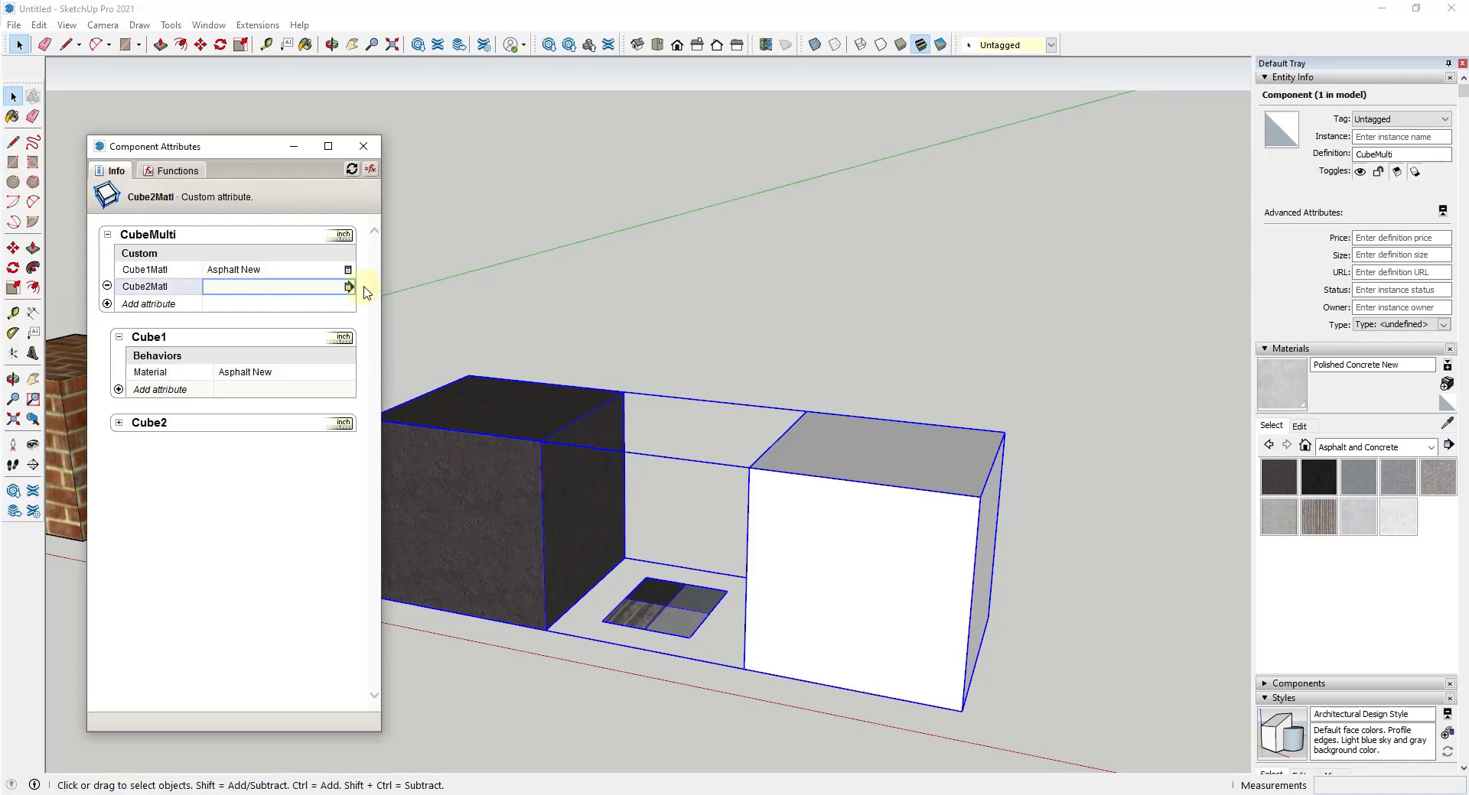
click(348, 288)
click(365, 255)
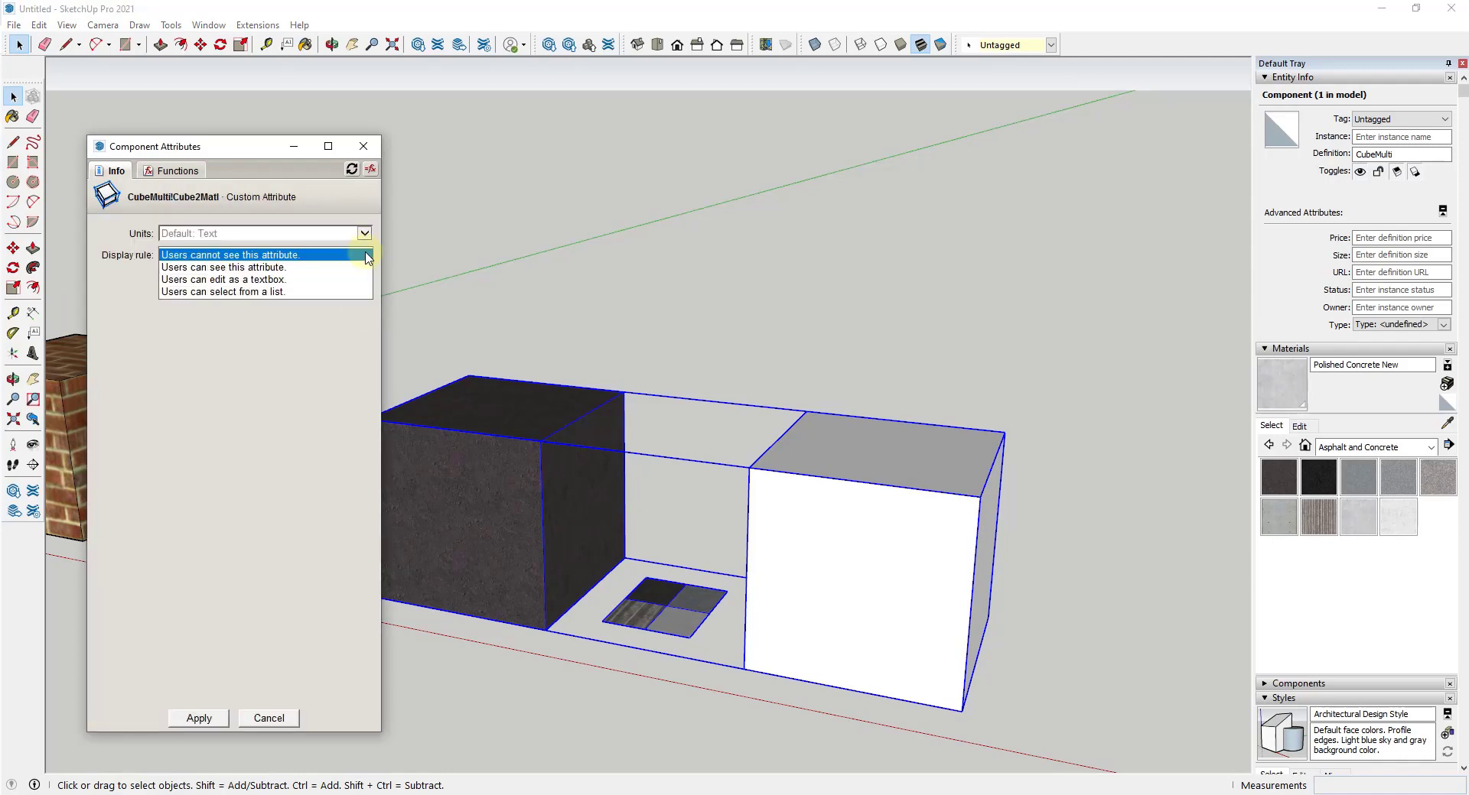
click(260, 291)
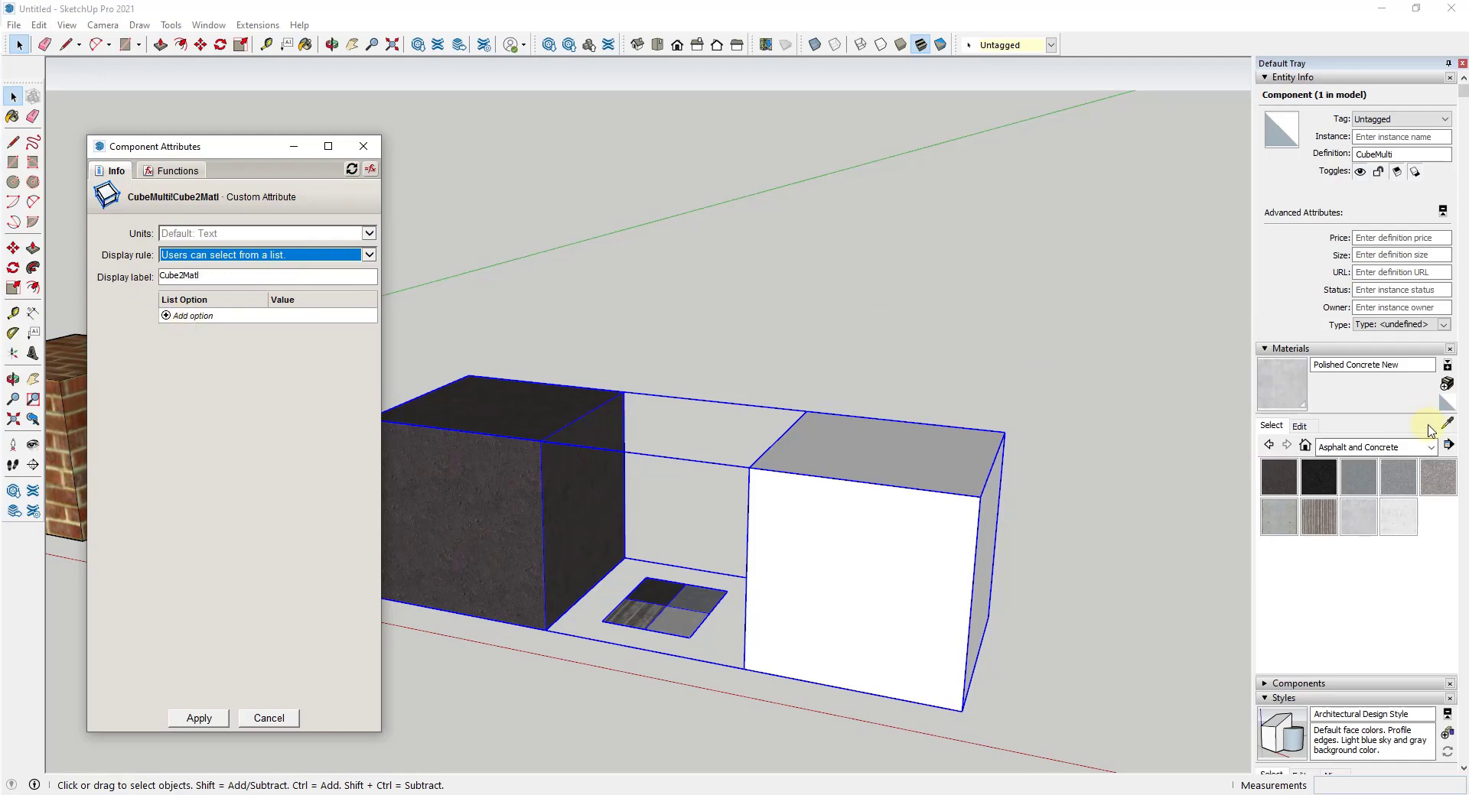
key(b)
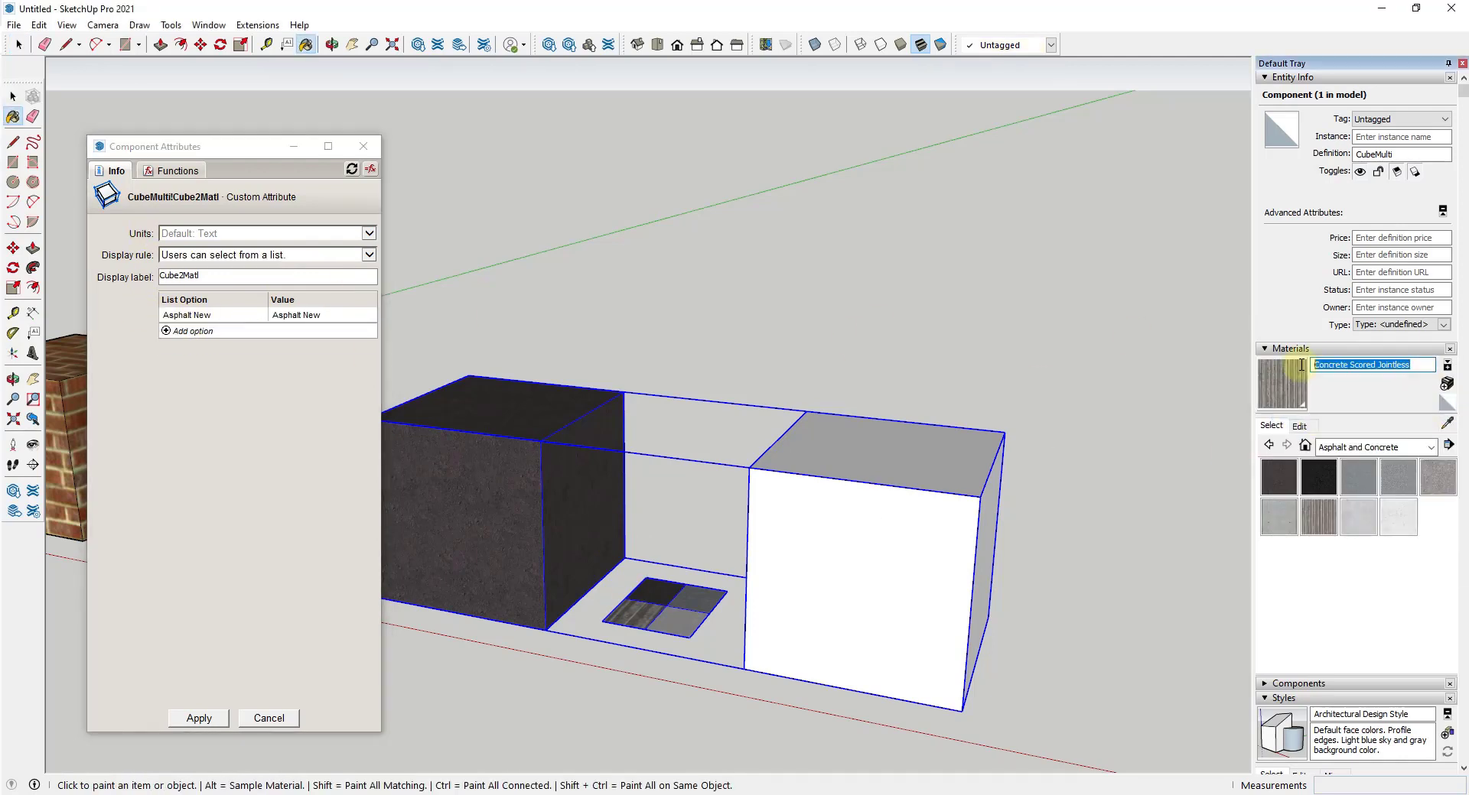
alt+click(703, 593)
click(193, 347)
text(Blacktop Old 01)
click(193, 361)
text(Polished Concrete New)
Set the display label of Cube2Matl to "Cube 2 Material" and apply the attribute's settings.
click(120, 273)
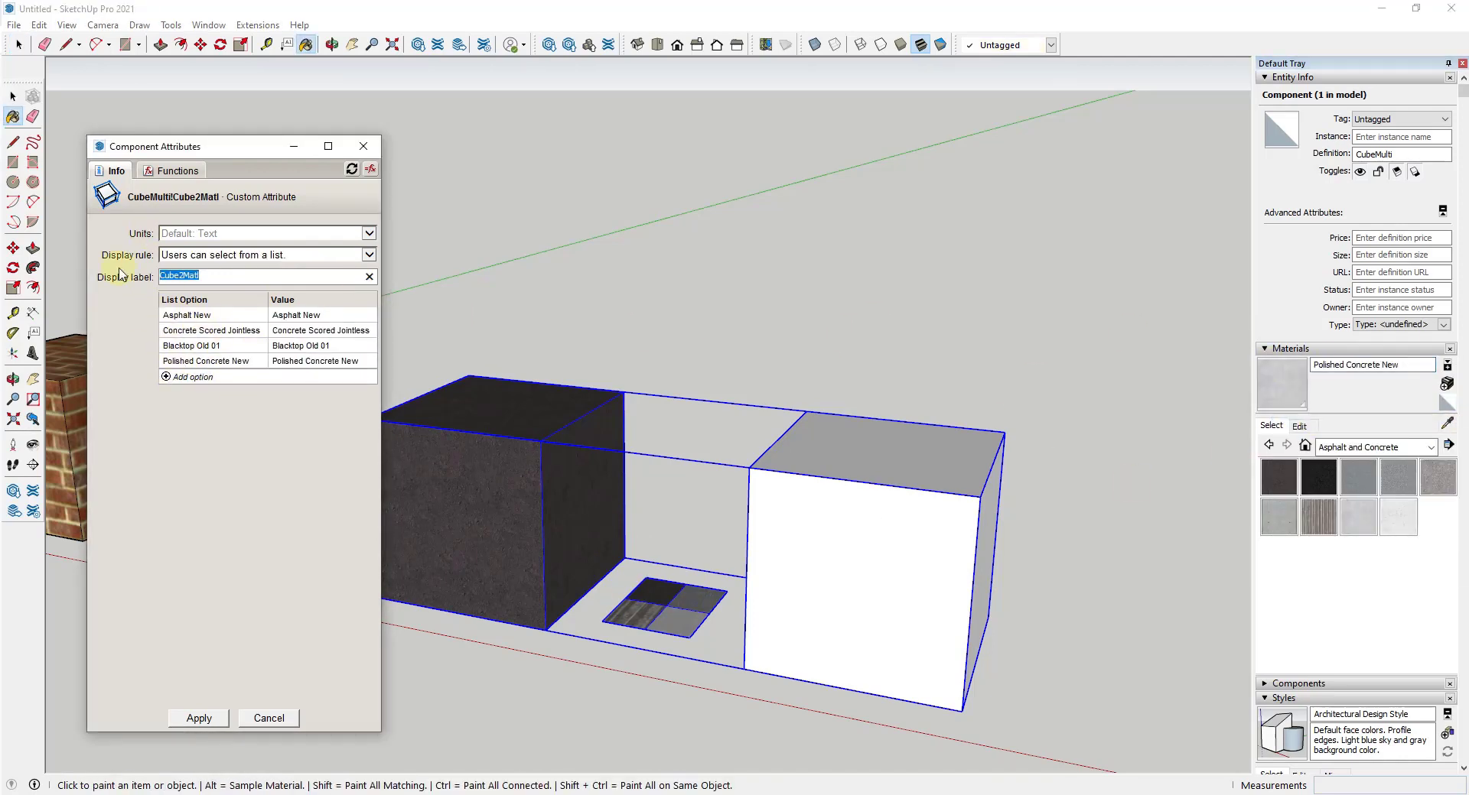
text(Cu)
click(198, 719)
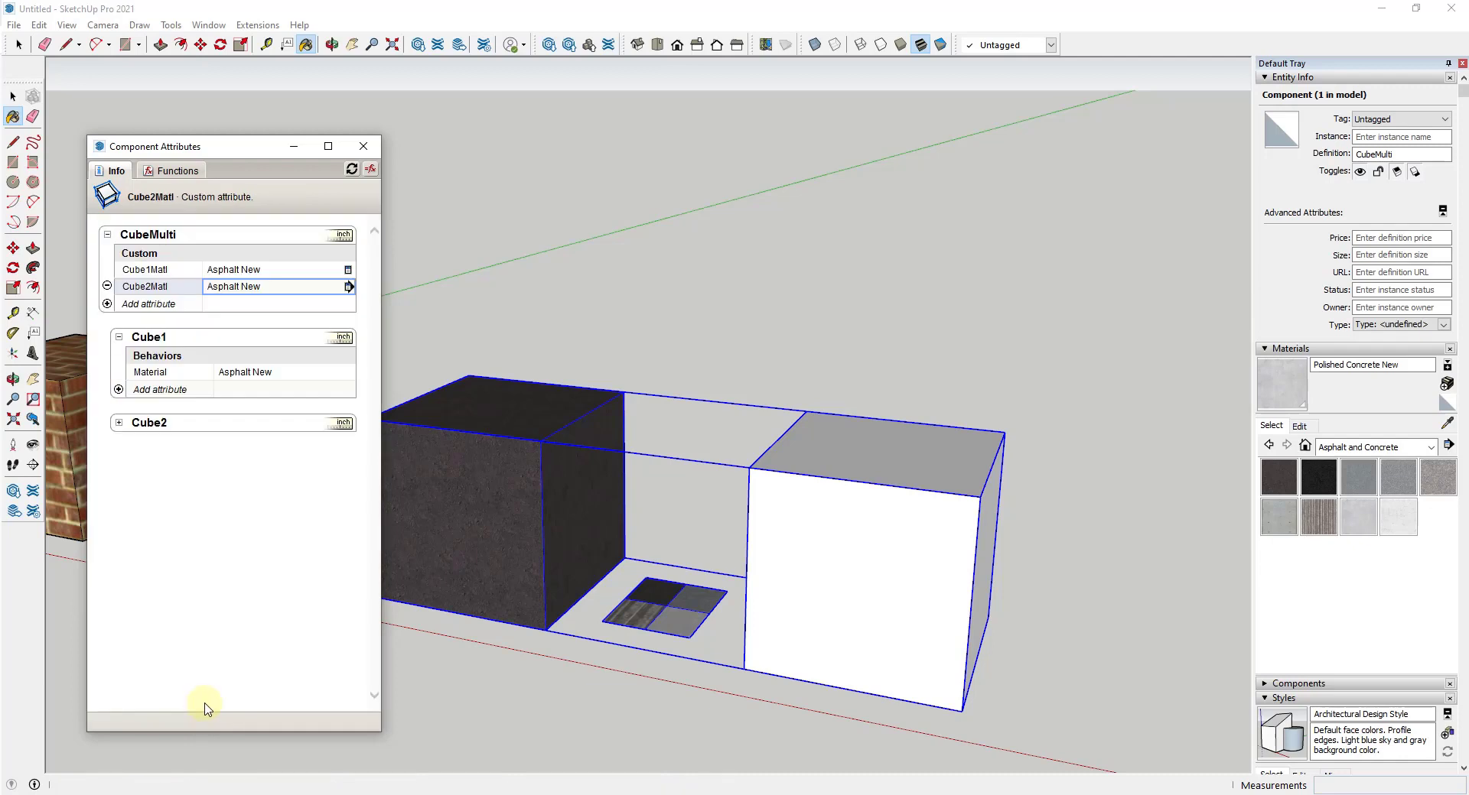
Add a Material attribute to Cube2 and link it by formula to CubeMulti's Cube2Matl attribute.
click(119, 423)
click(153, 442)
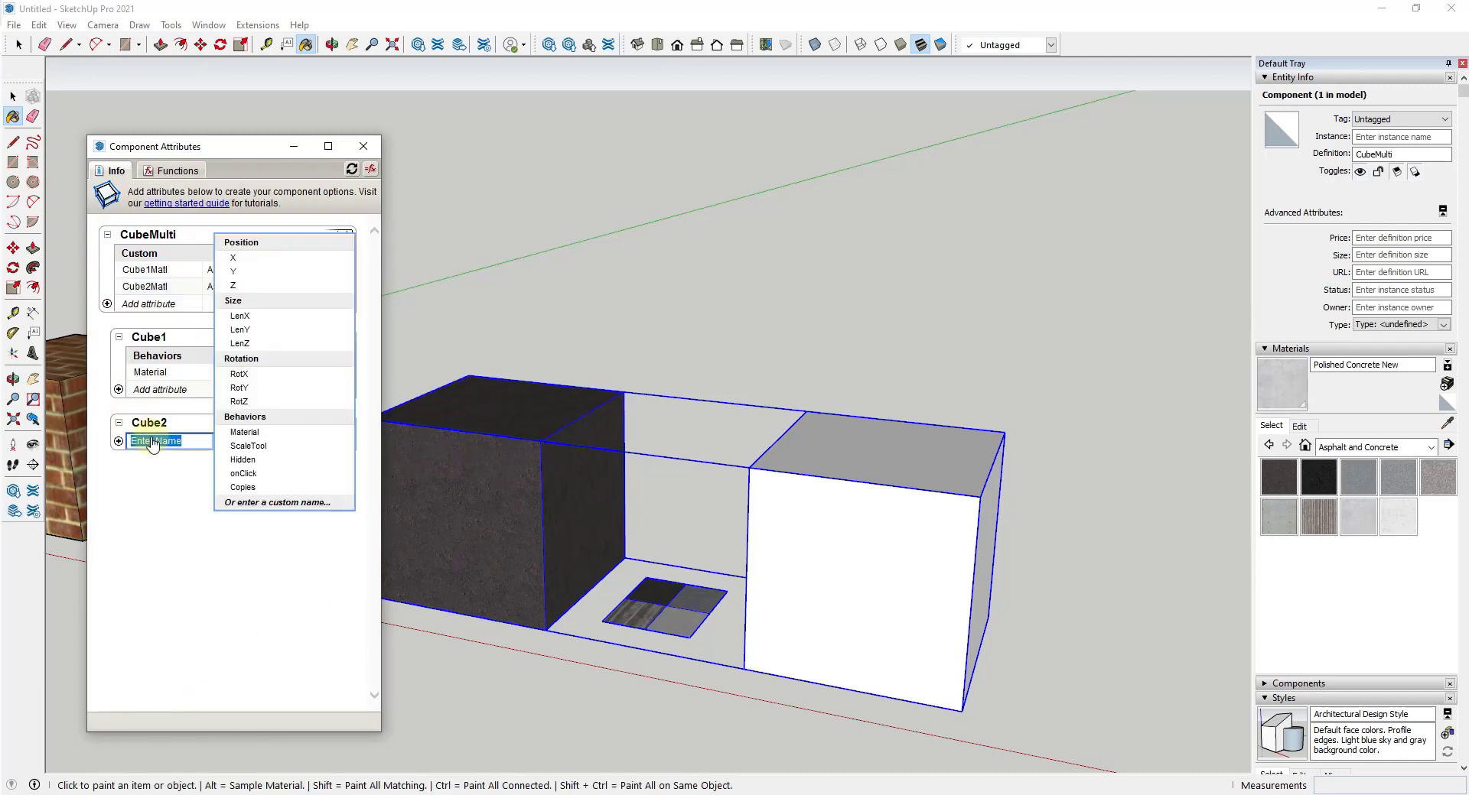
click(240, 433)
click(243, 458)
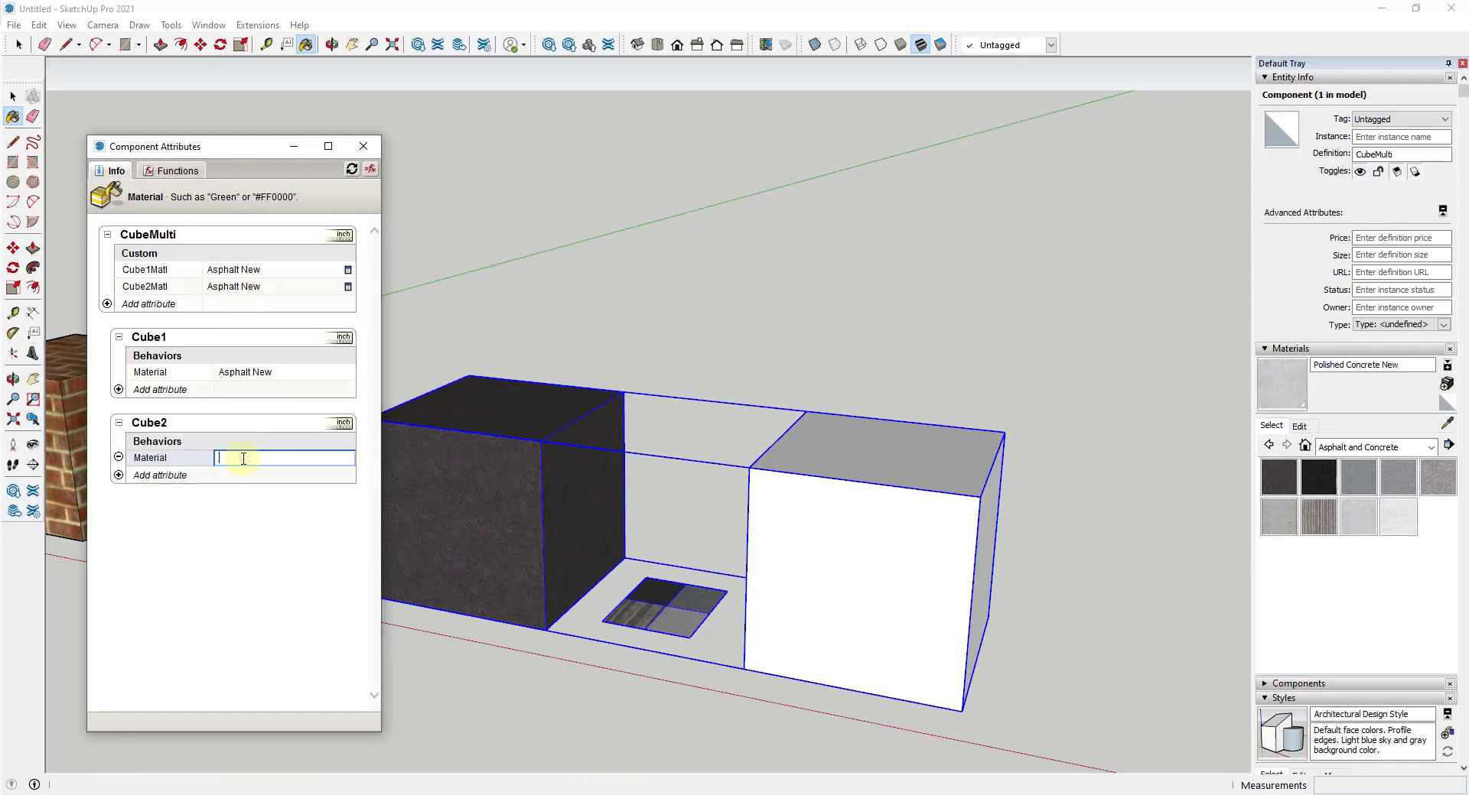
text(=)
click(235, 289)
key(Return)
Open CubeMulti's Component Options and apply Concrete Scored Jointless as the Cube 1 Material.
scroll(563, 485, down, 3)
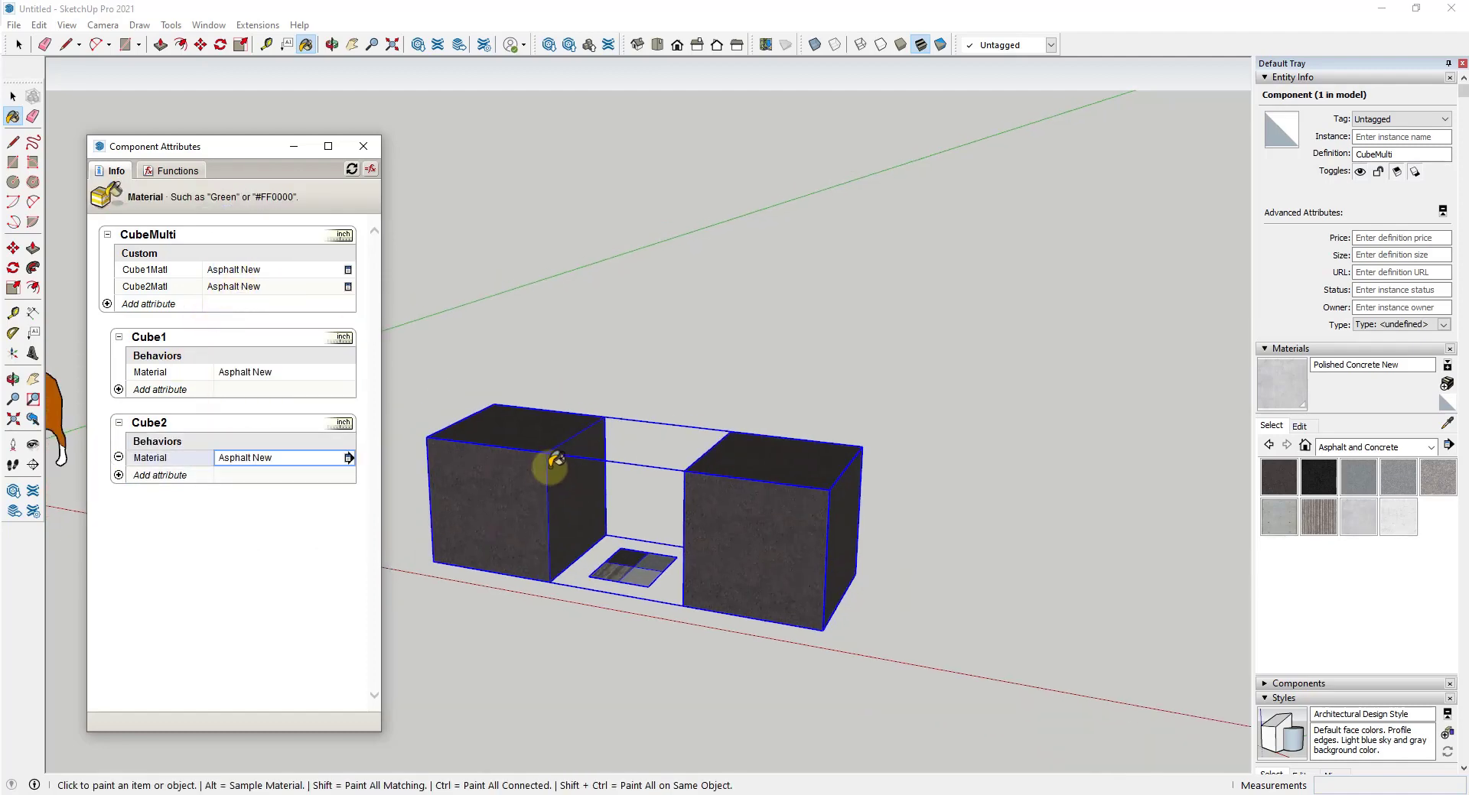
right_click(541, 462)
mouse_move(719, 459)
click(788, 457)
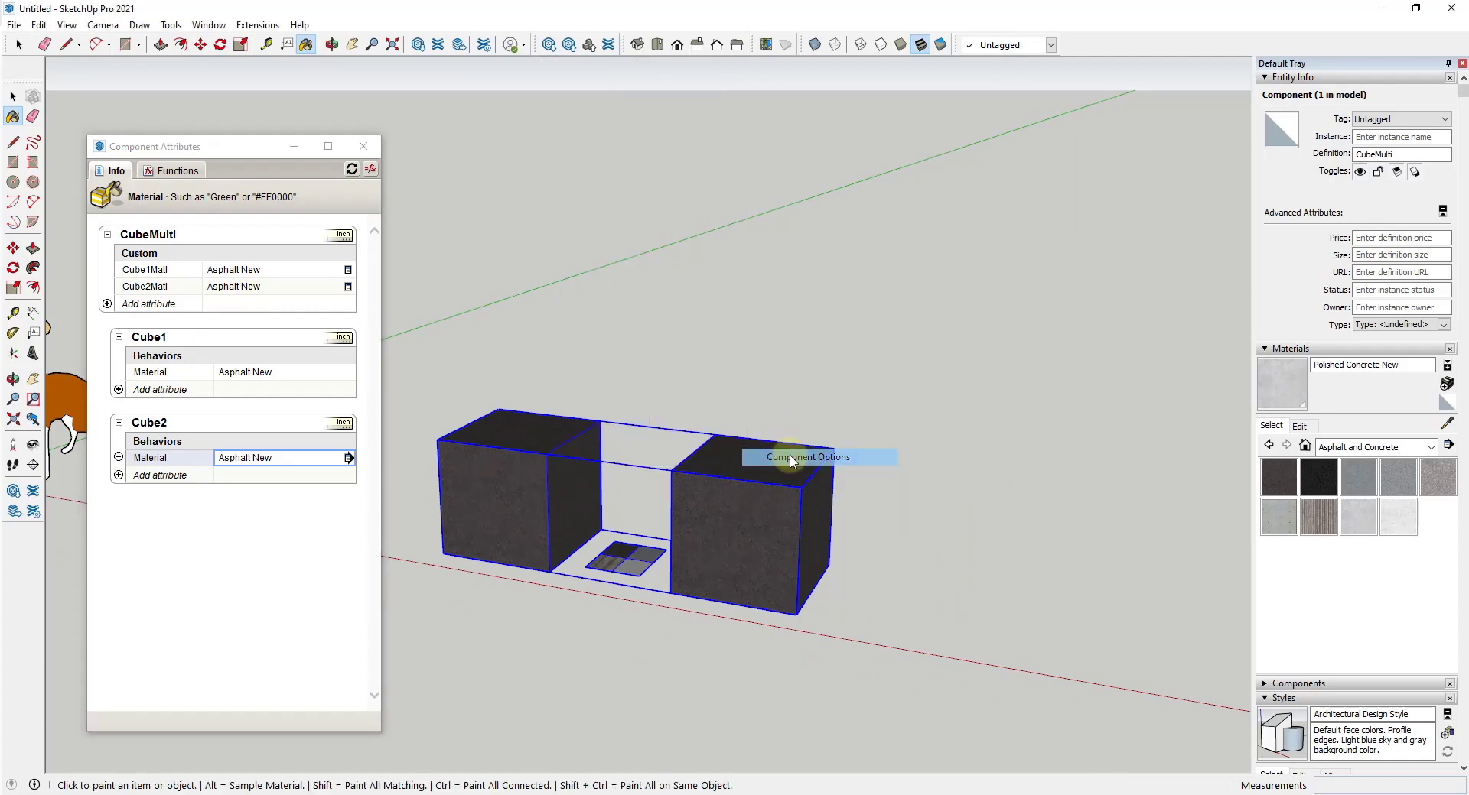
click(1023, 262)
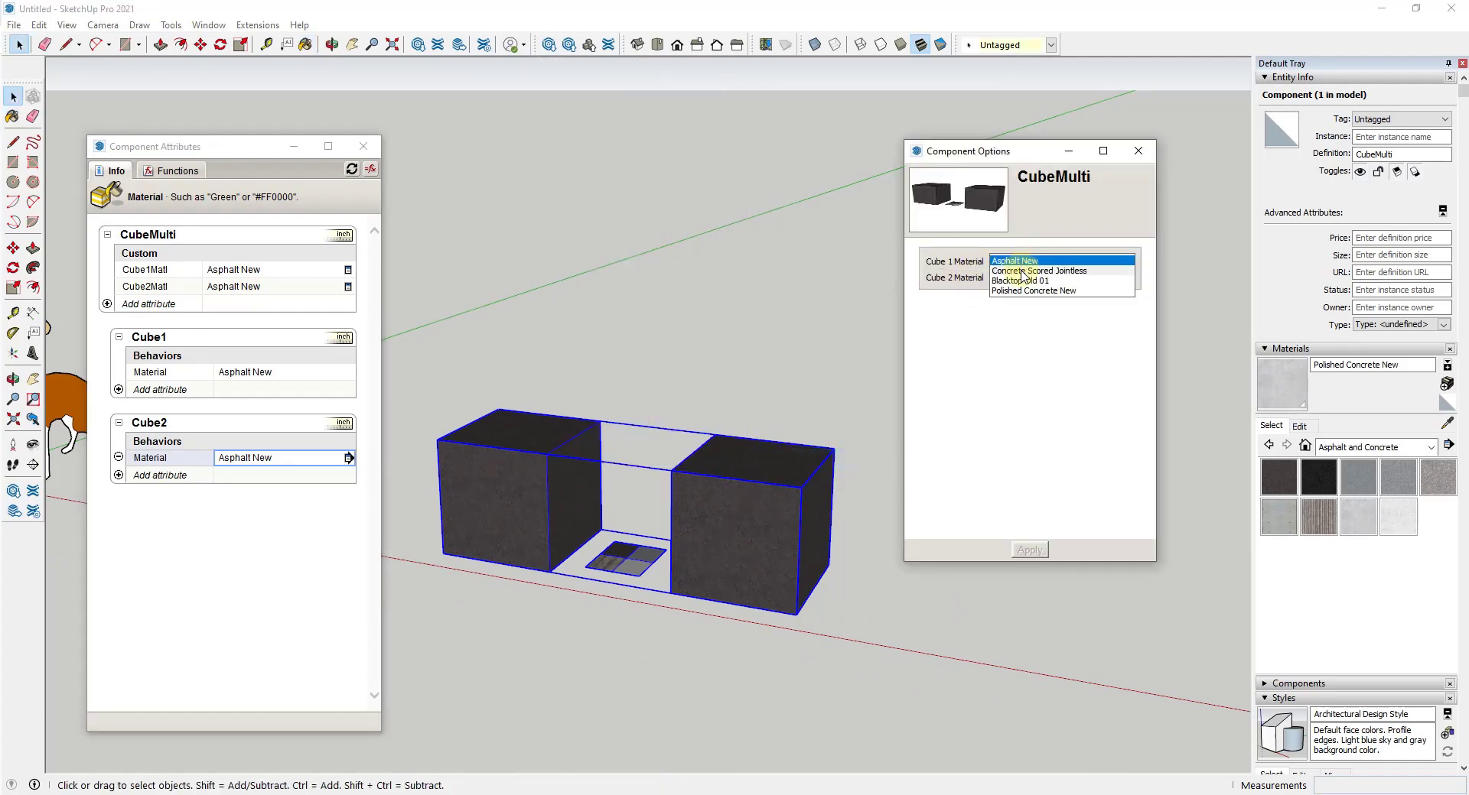
click(1022, 271)
click(1023, 551)
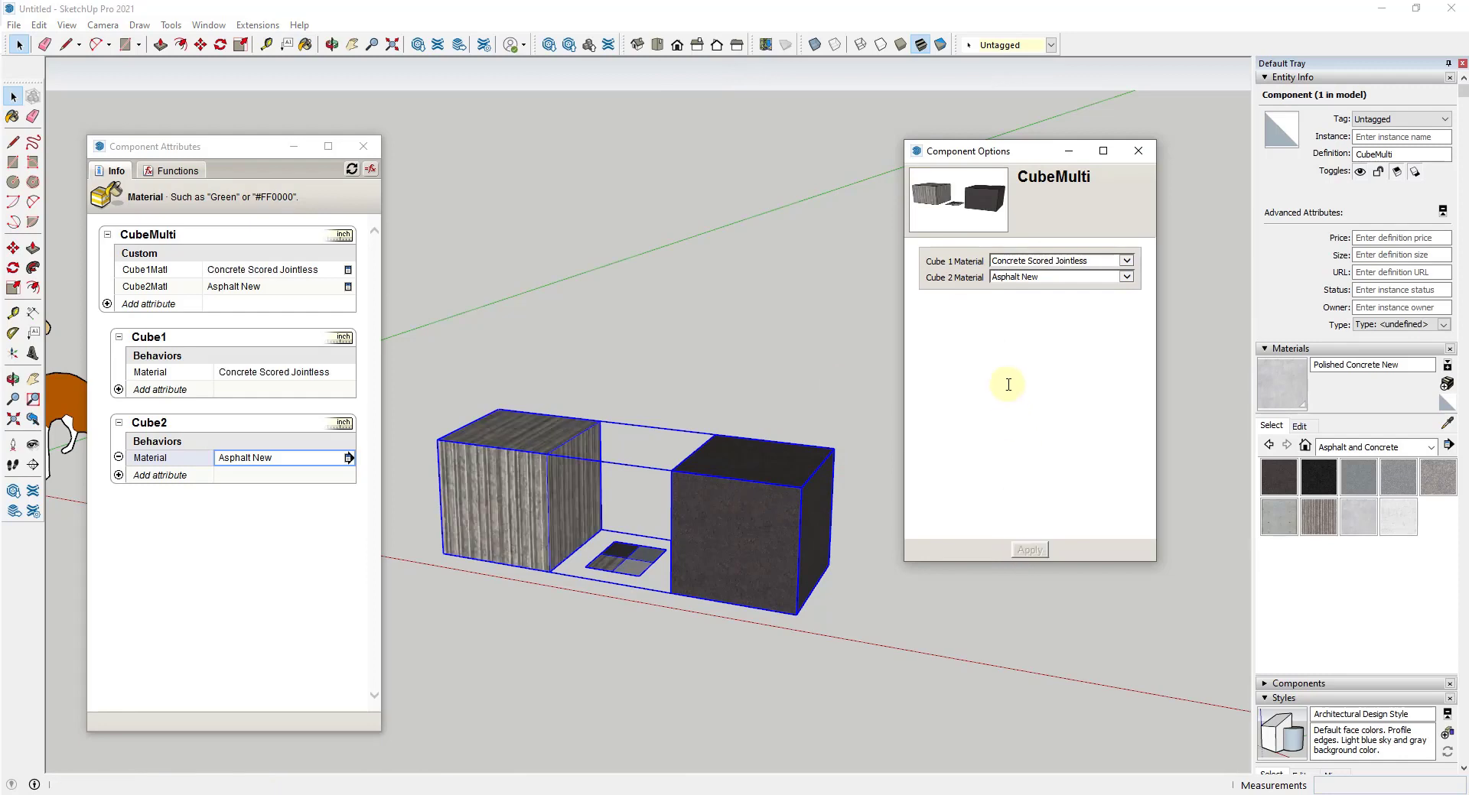
Apply Polished Concrete New as the Cube 2 Material and close the Component Options.
click(1010, 278)
click(1017, 308)
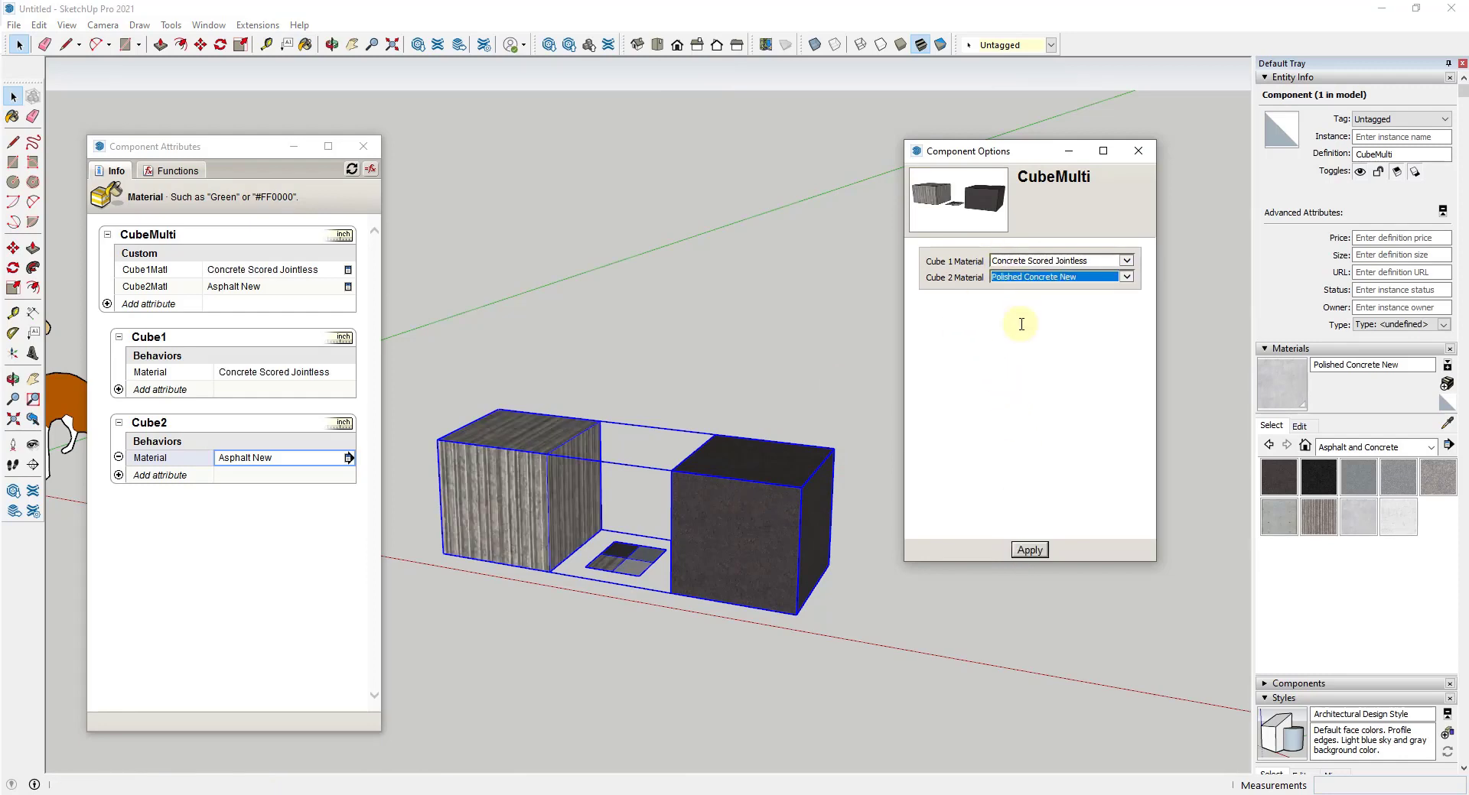
click(1028, 551)
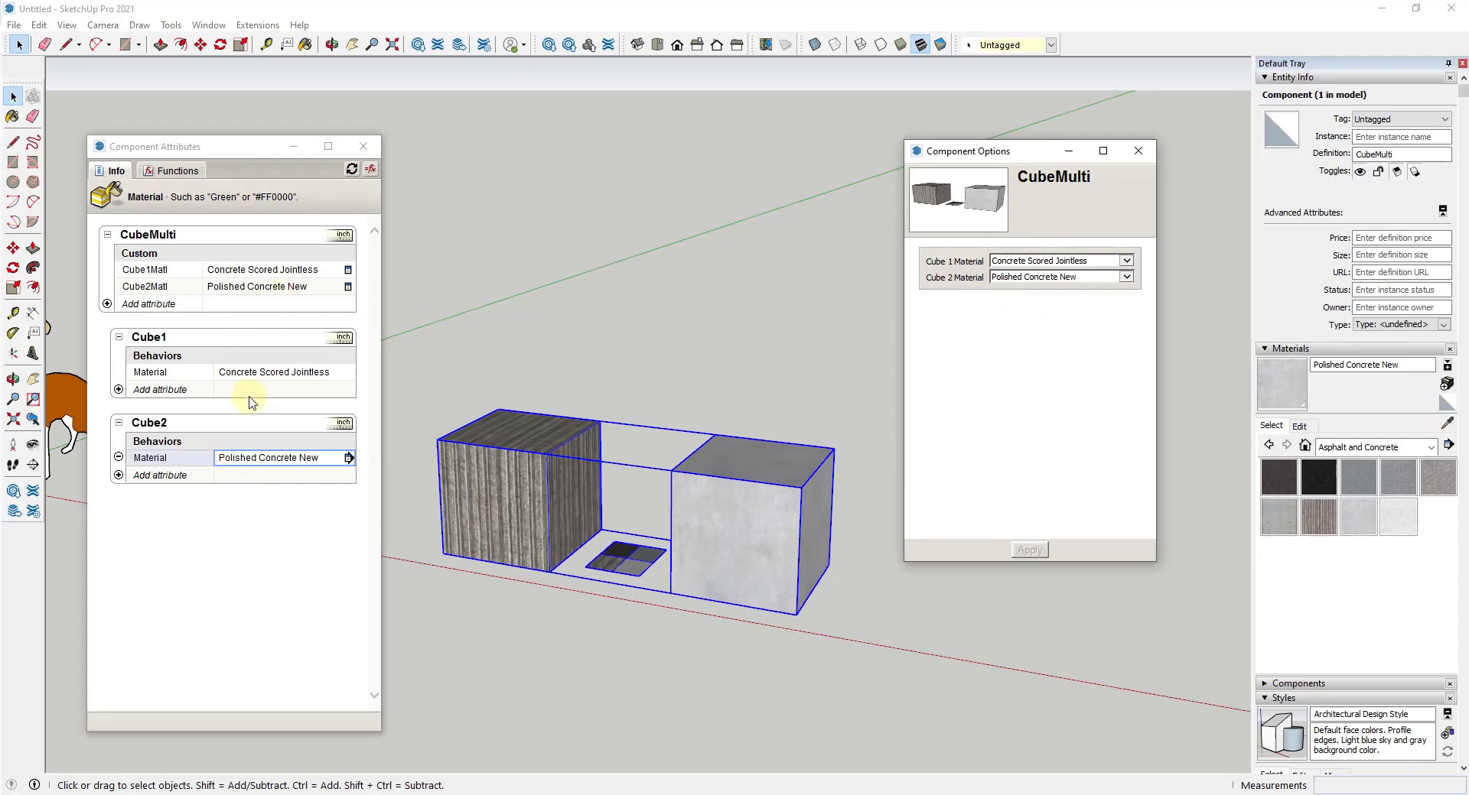
click(1138, 151)
Inside CubeMulti, group the flat material swatch geometry between the two cubes and hide the group.
double_click(647, 565)
scroll(625, 569, up, 3)
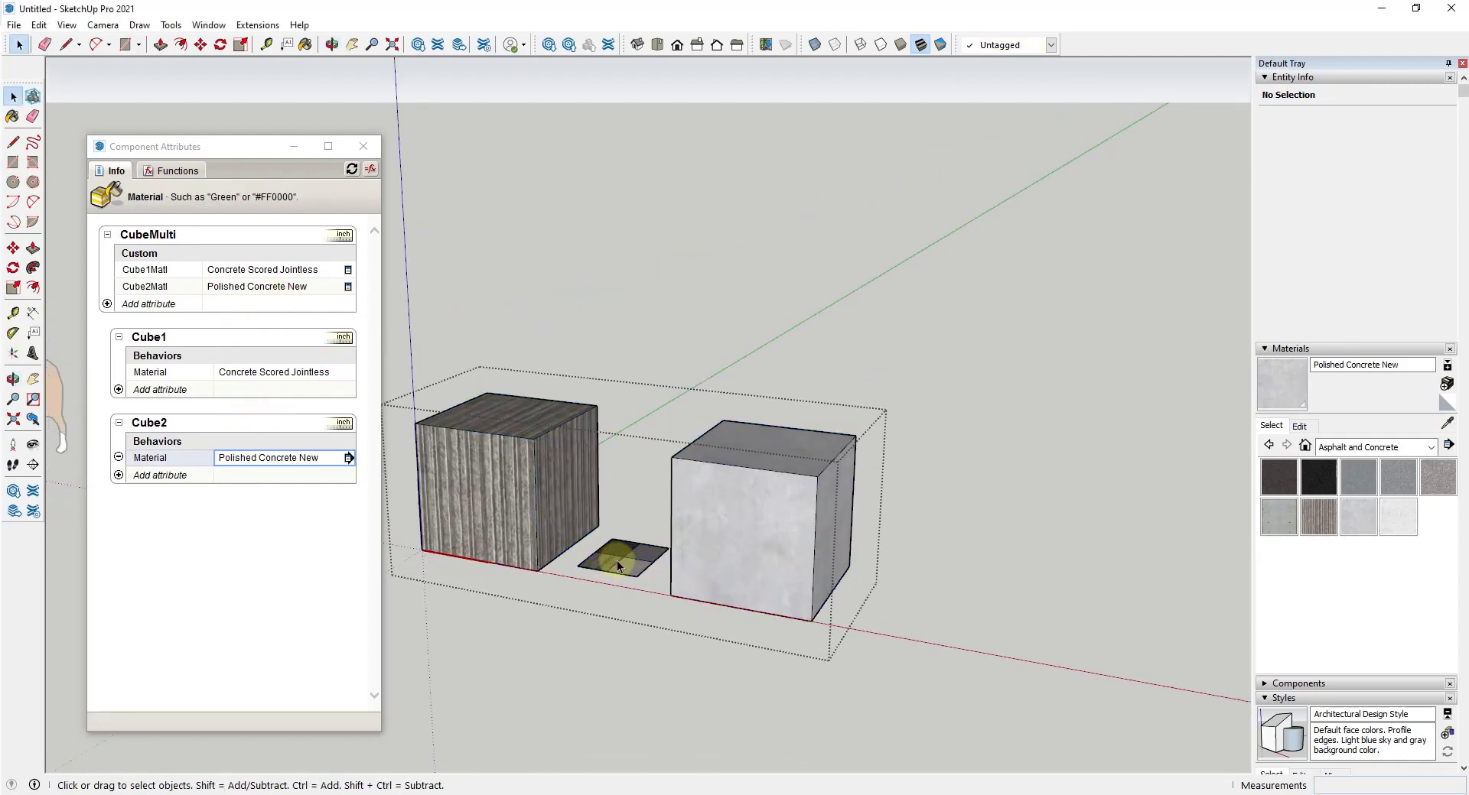
triple_click(623, 566)
right_click(623, 566)
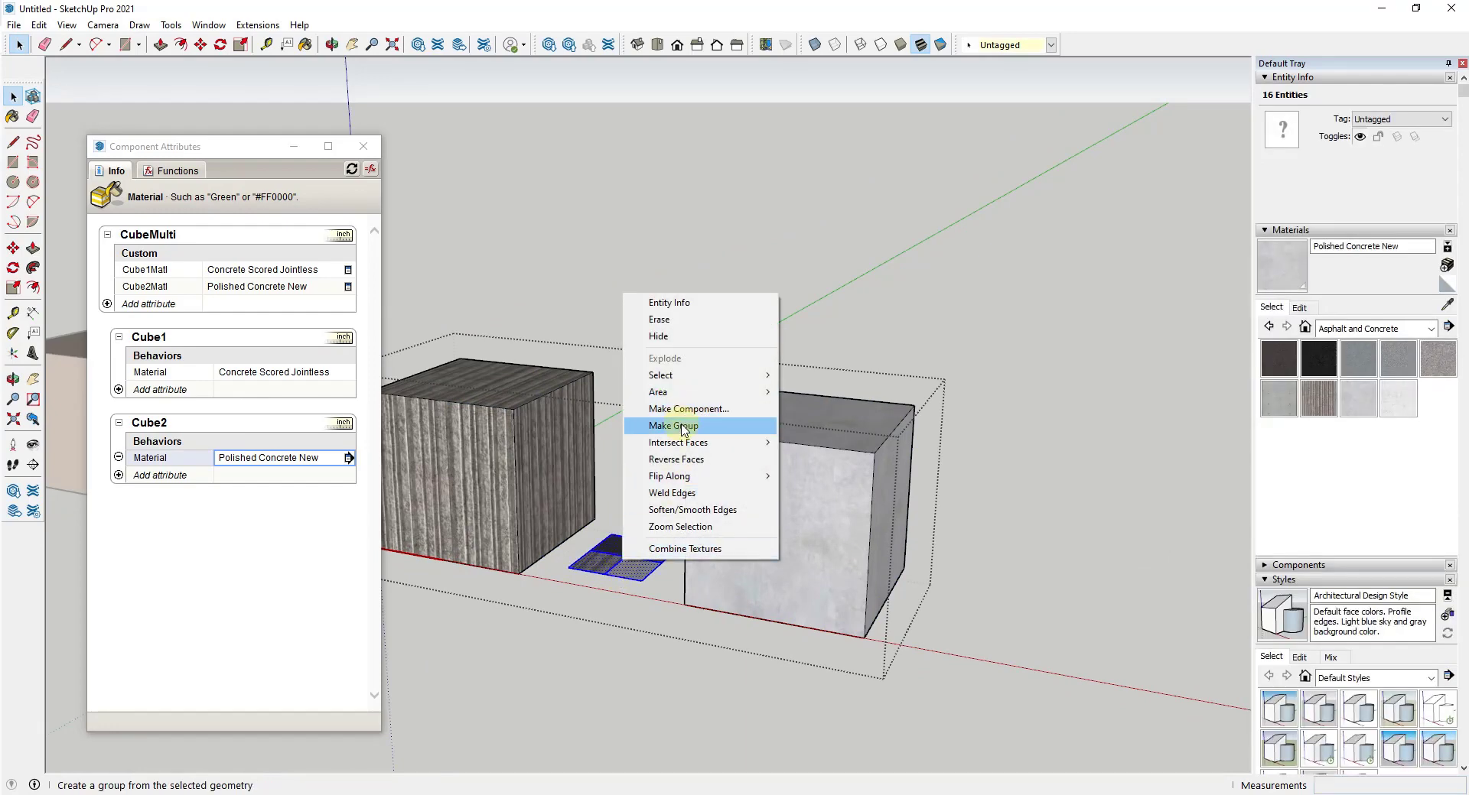
click(673, 426)
right_click(626, 562)
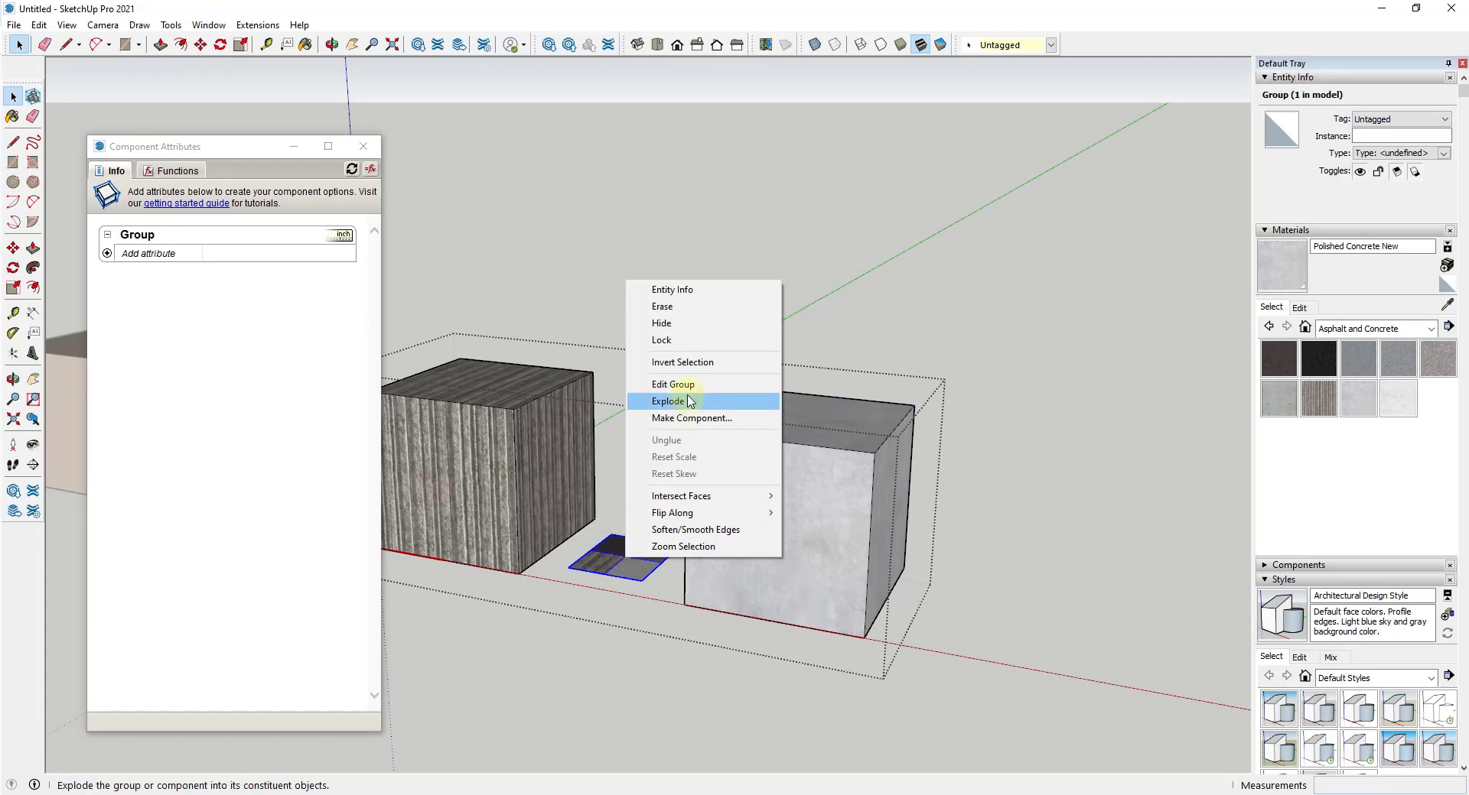
click(661, 323)
Select the whole CubeMulti component and open its Component Options.
click(807, 480)
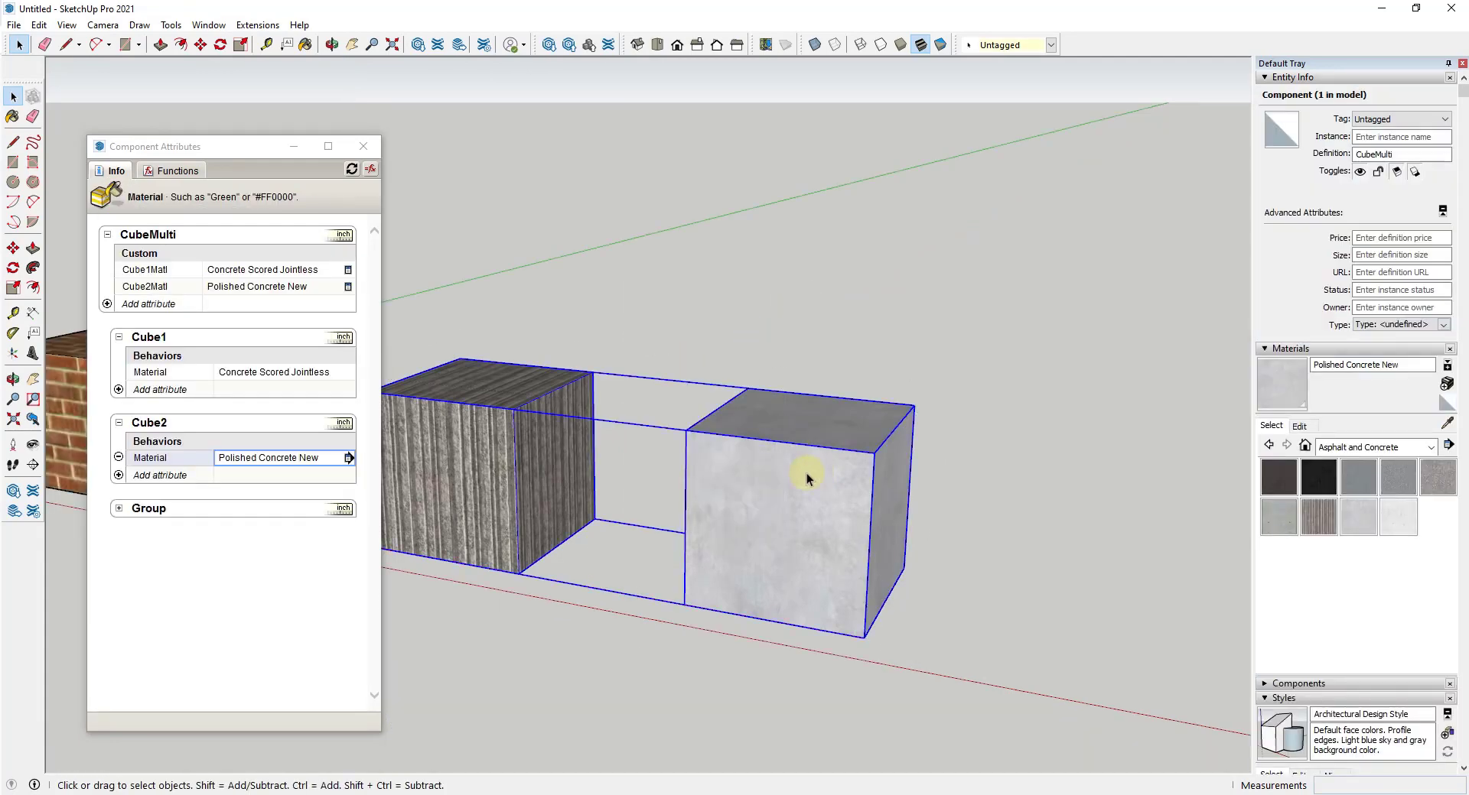
right_click(781, 514)
mouse_move(788, 504)
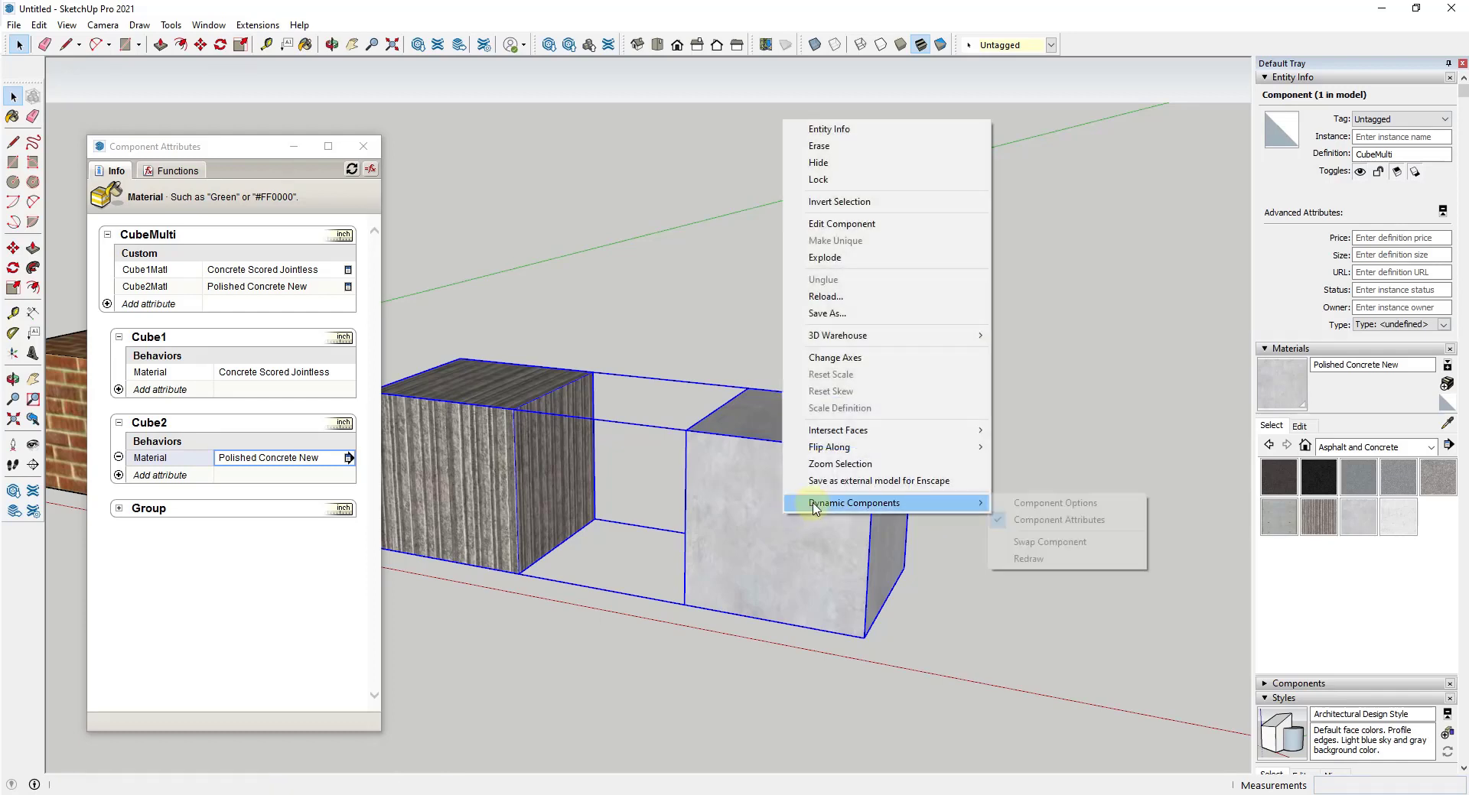
click(1066, 506)
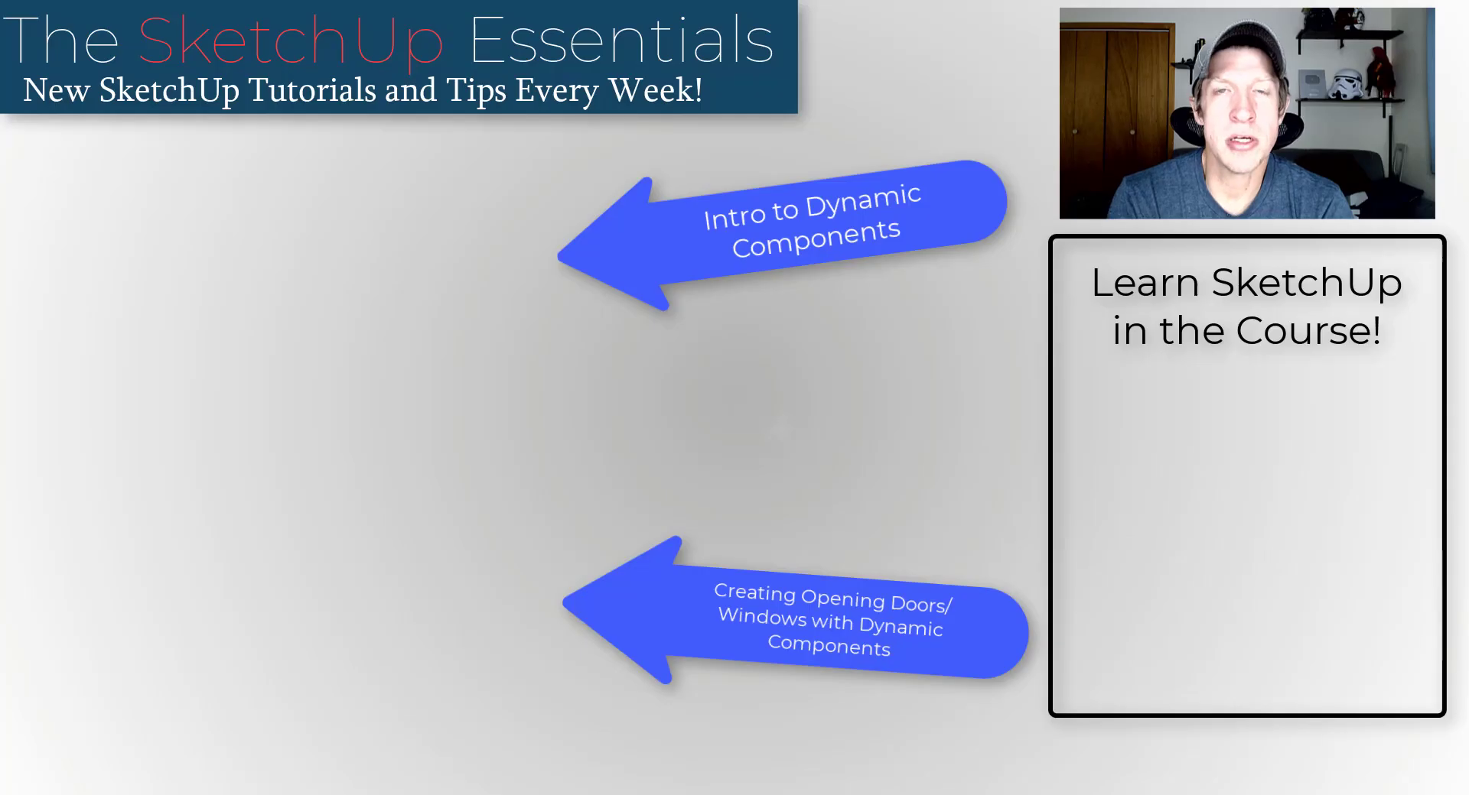